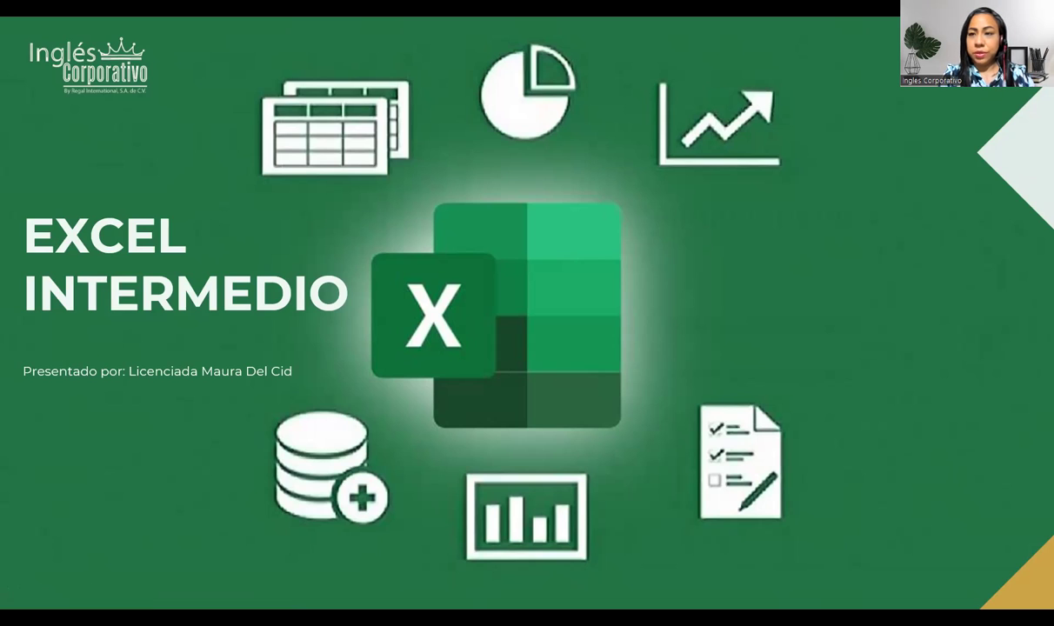
Advance the slideshow past the agenda and SESIÓN 6 title to the CONTENIDO slide.
{"action": "left_click", "coordinate": [901, 450]}
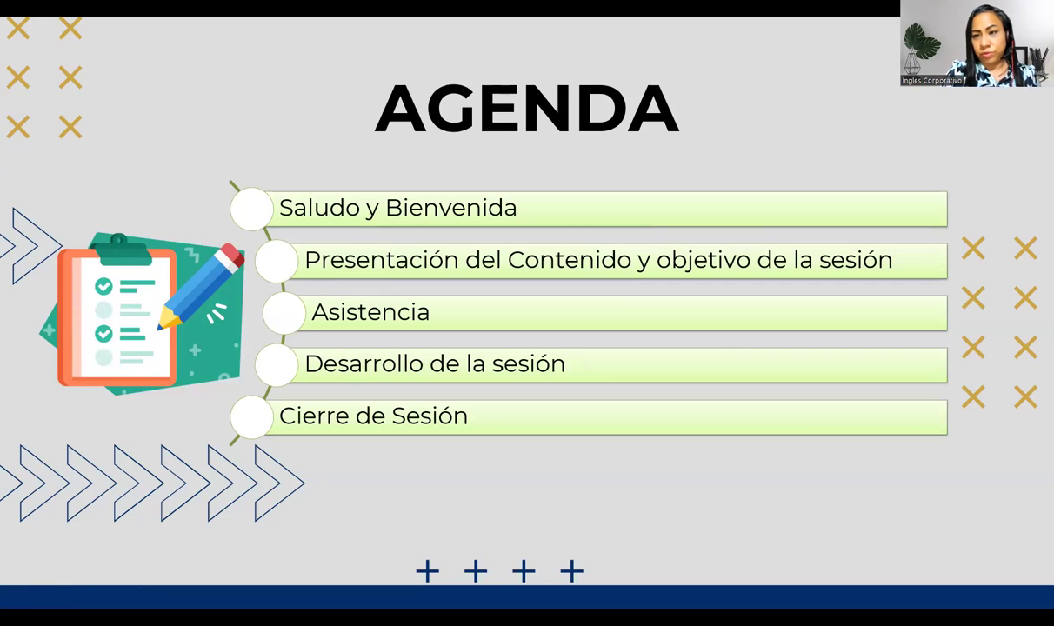
{"action": "key", "text": "Right"}
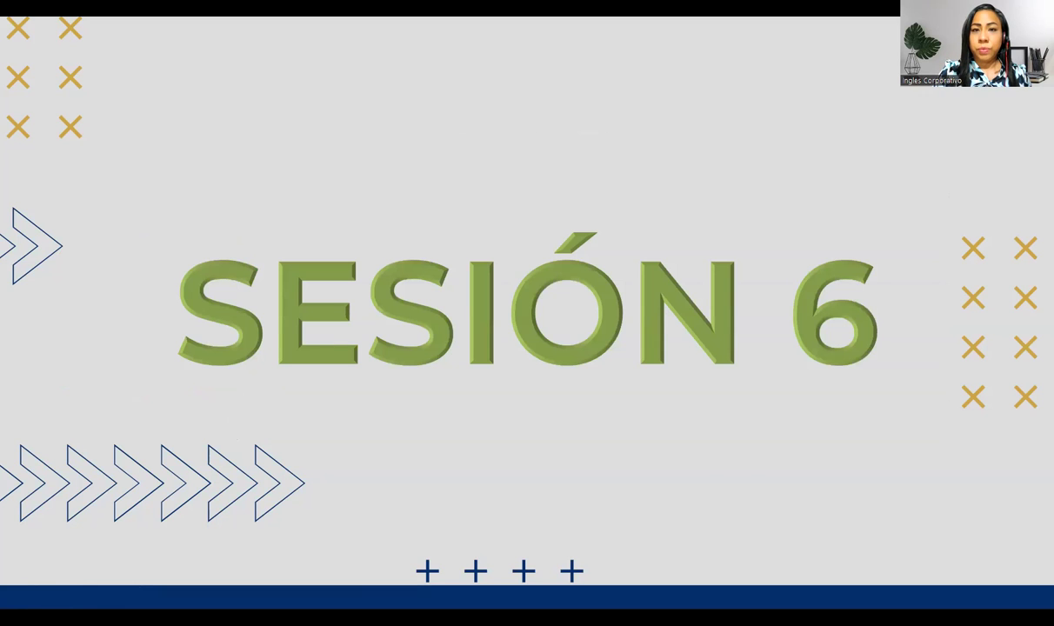
{"action": "key", "text": "Right"}
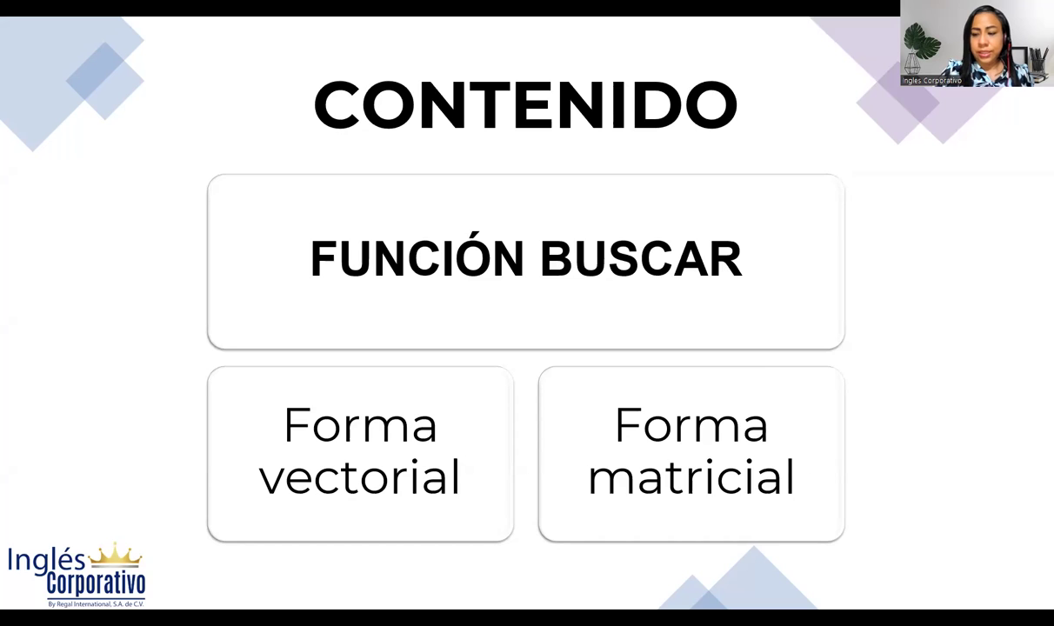
Show the OBJETIVO slide, then the FUNCIÓN BUSCAR slide on its purpose and two limitations.
{"action": "key", "text": "Right"}
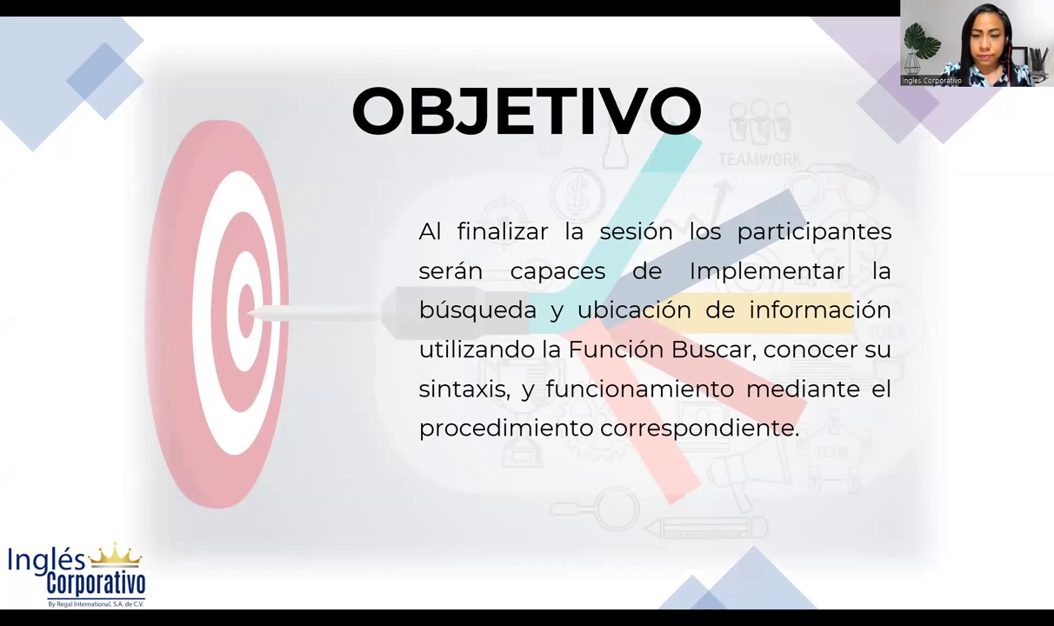
{"action": "key", "text": "Right"}
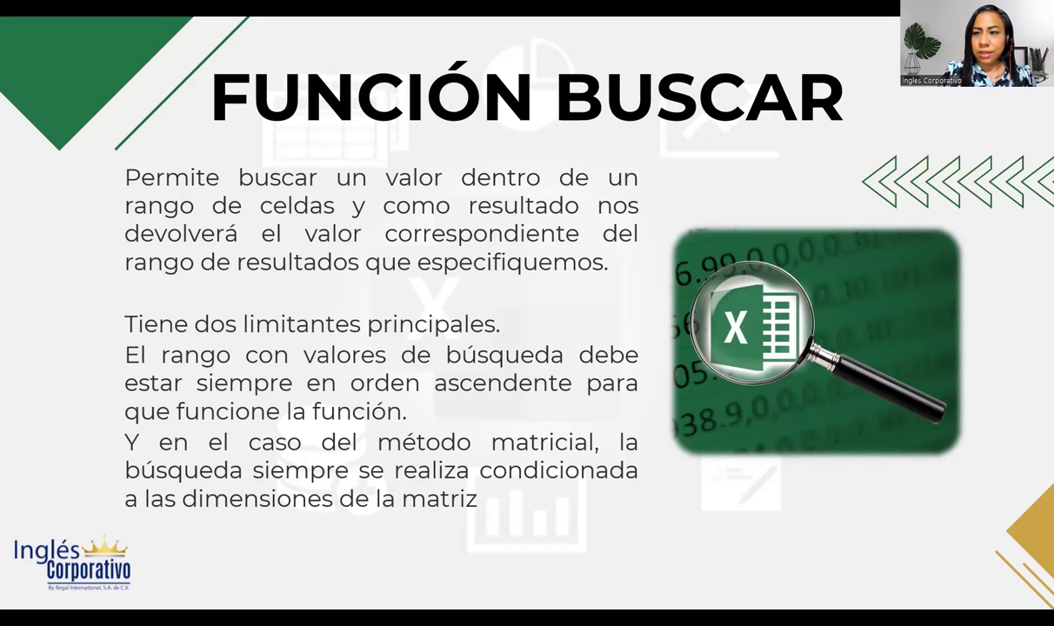
Display the FUNCIÓN BUSCAR FORMA VECTORIAL slide with its three-argument syntax.
{"action": "key", "text": "Right"}
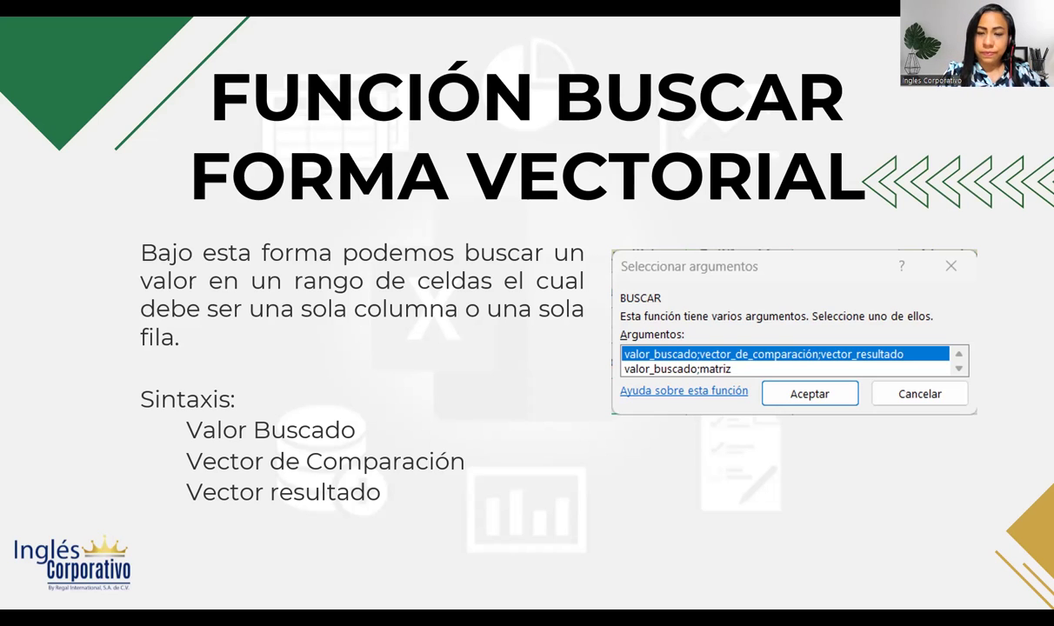
Show the FUNCIÓN BUSCAR FORMA MATRICIAL slide.
{"action": "key", "text": "Right"}
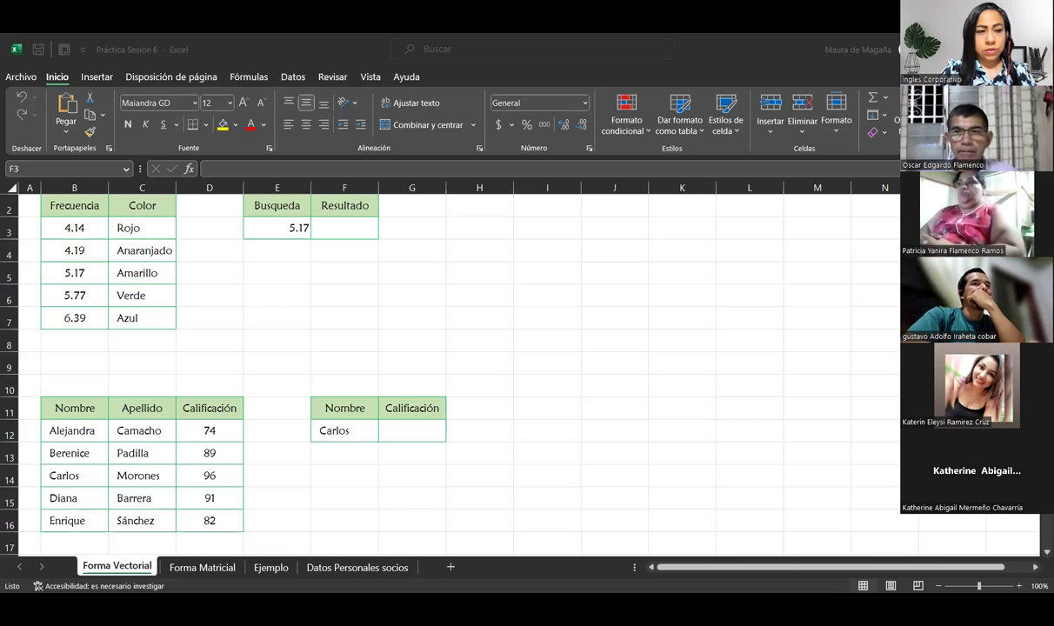
Return to Excel with F3 selected, zoom the Forma Vectorial sheet to 150%, and scroll to row 1.
{"action": "key", "text": "alt+Tab"}
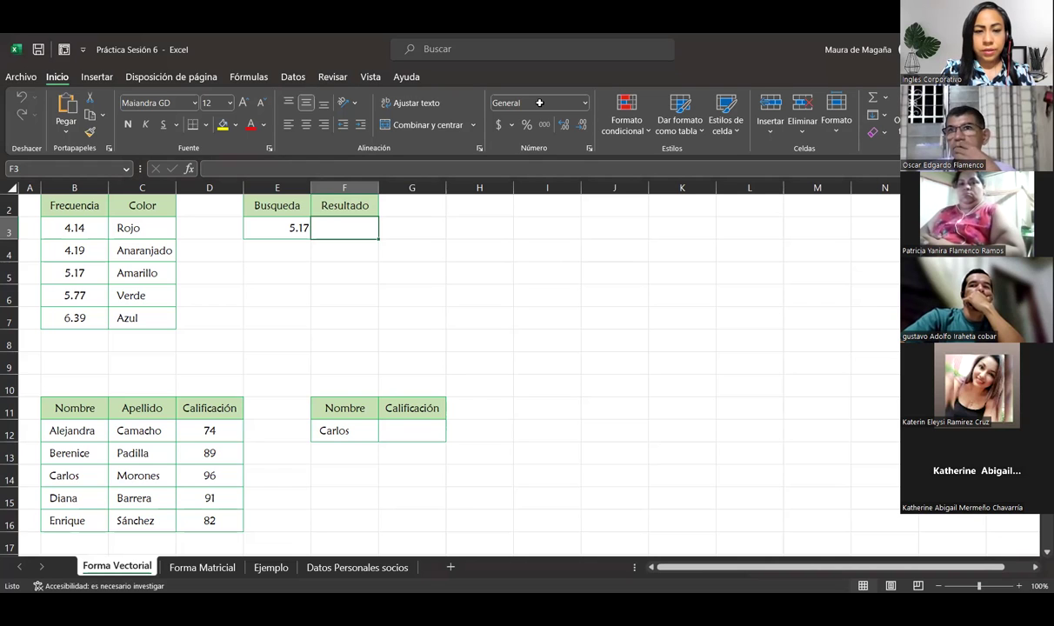
{"action": "key", "text": "alt+Tab"}
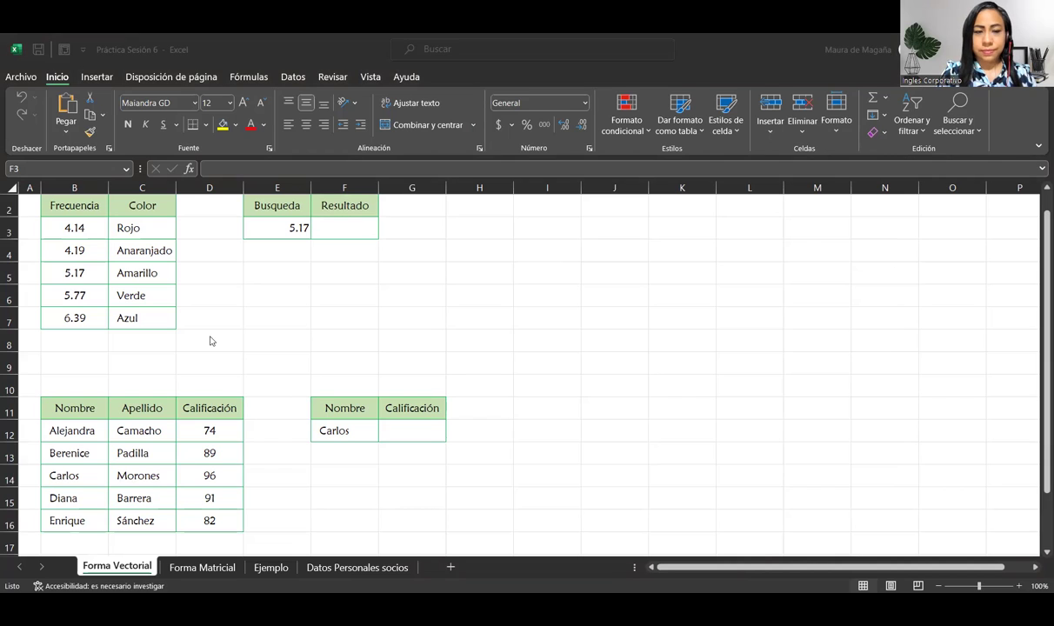
{"action": "left_click", "coordinate": [348, 223]}
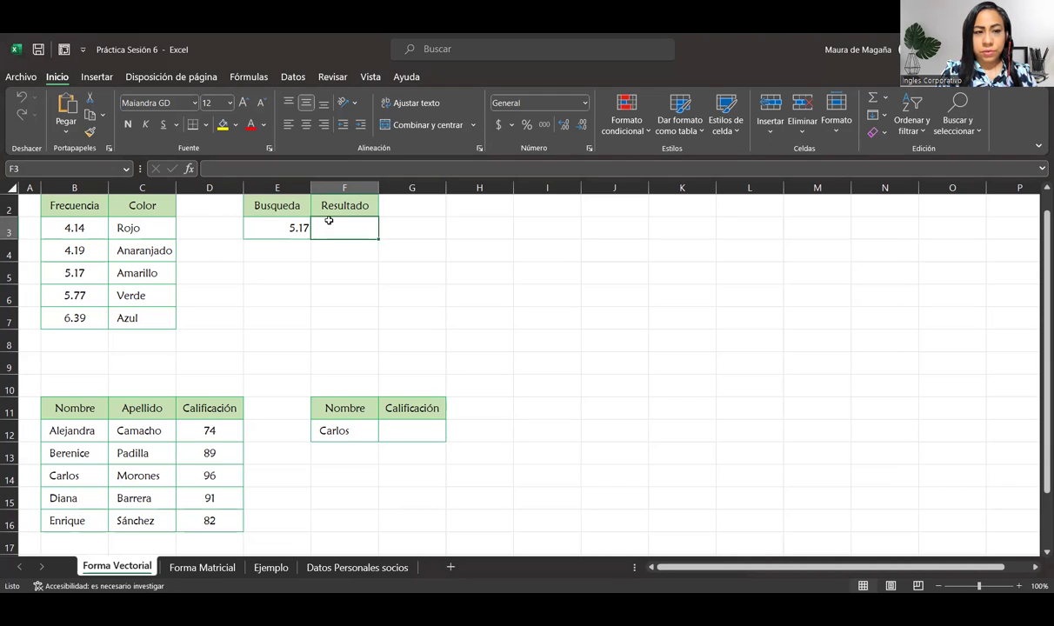
{"action": "left_click", "coordinate": [1019, 586]}
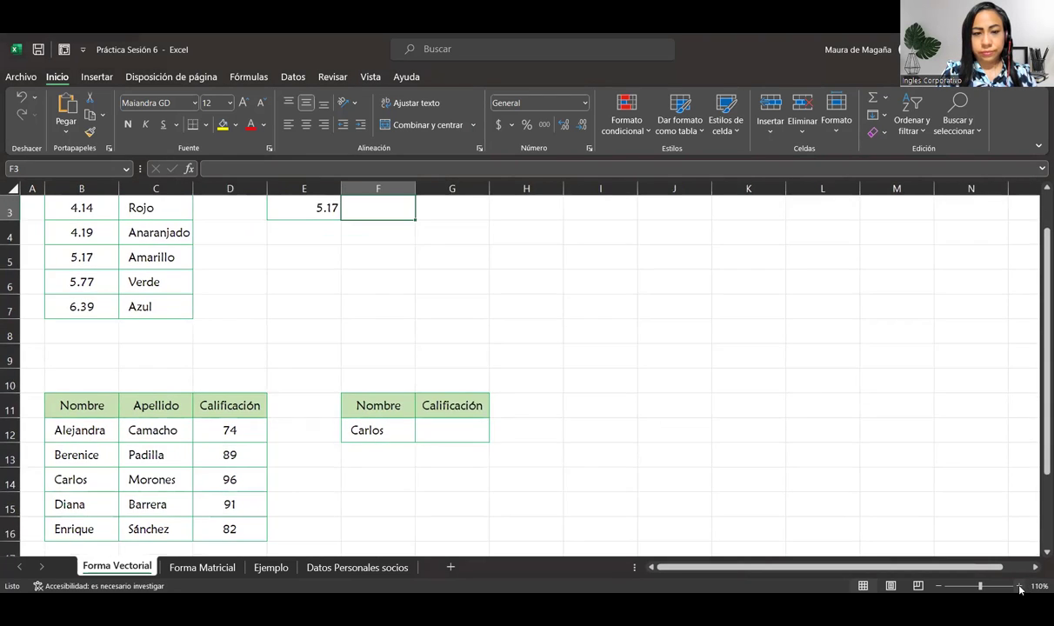
{"action": "left_click", "coordinate": [1019, 586]}
{"action": "left_click", "coordinate": [1019, 586]}
{"action": "left_click", "coordinate": [1019, 586]}
{"action": "left_click", "coordinate": [1019, 586]}
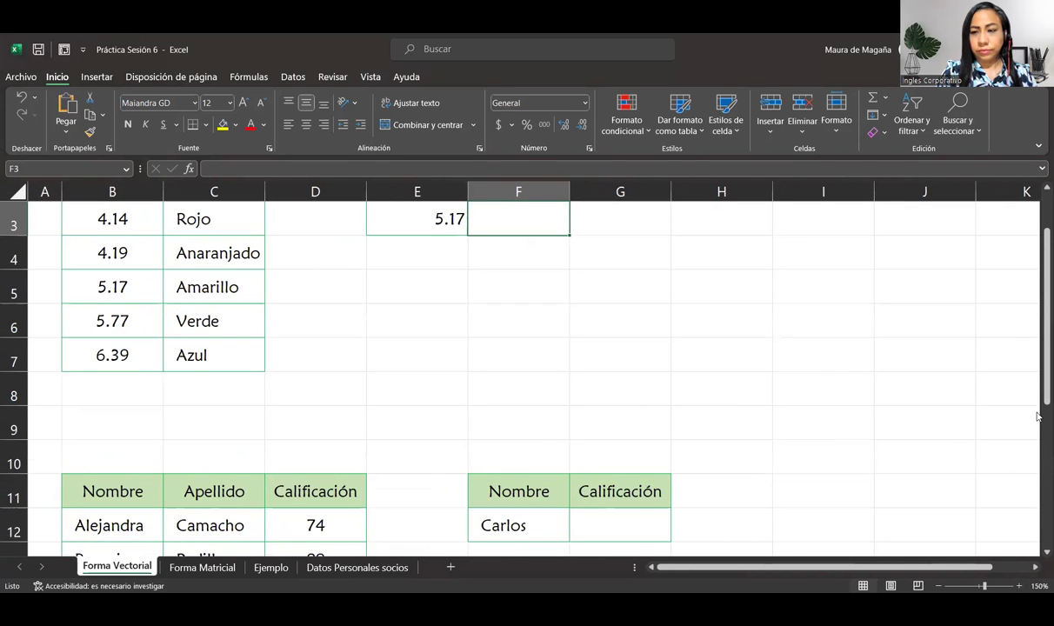
{"action": "left_click_drag", "start_coordinate": [1046, 383], "coordinate": [1037, 320]}
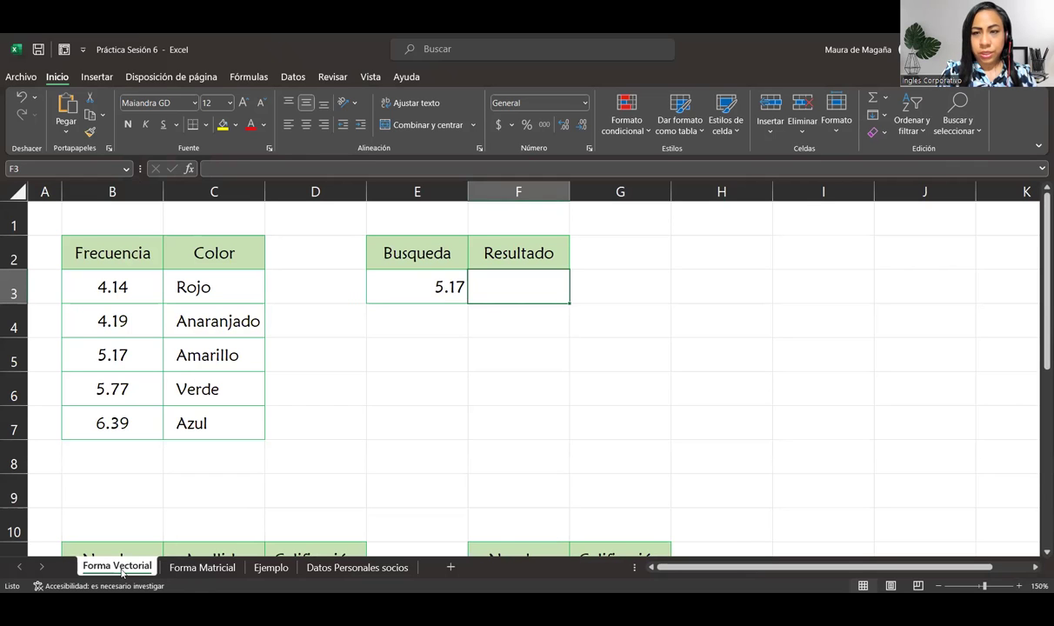
Insert BUSCAR in F3 from Fórmulas > Búsqueda y referencia, choosing the vector form.
{"action": "left_click", "coordinate": [254, 80]}
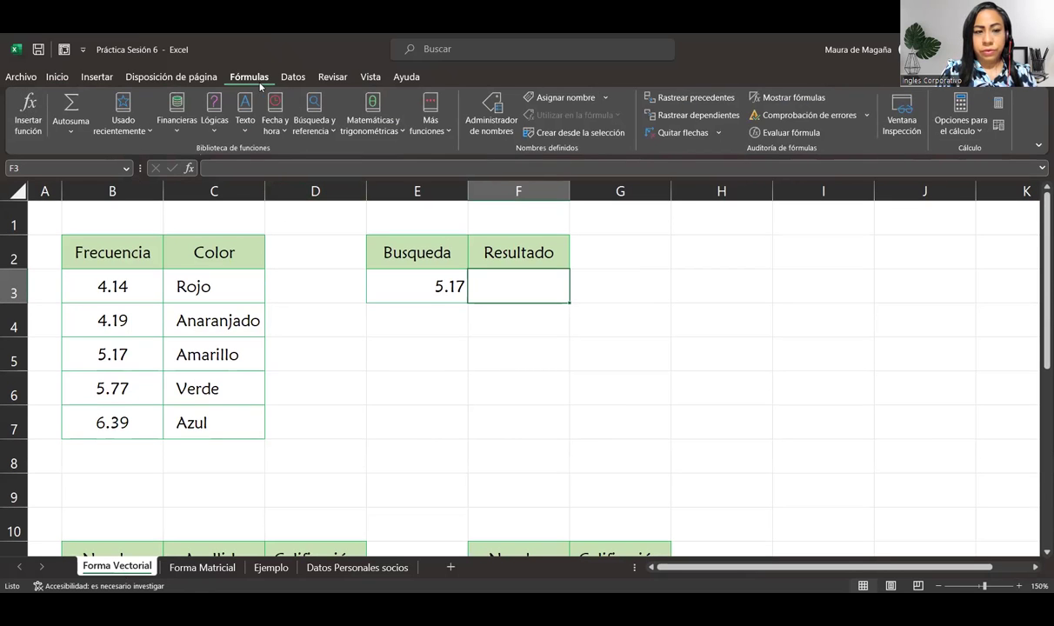
{"action": "left_click", "coordinate": [328, 124]}
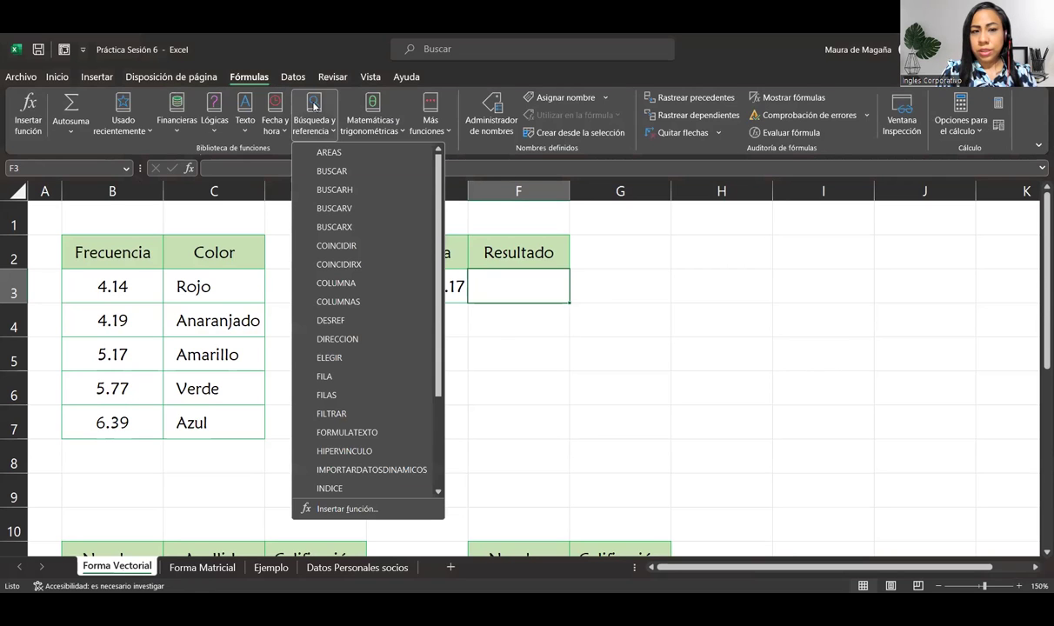
{"action": "left_click", "coordinate": [332, 171]}
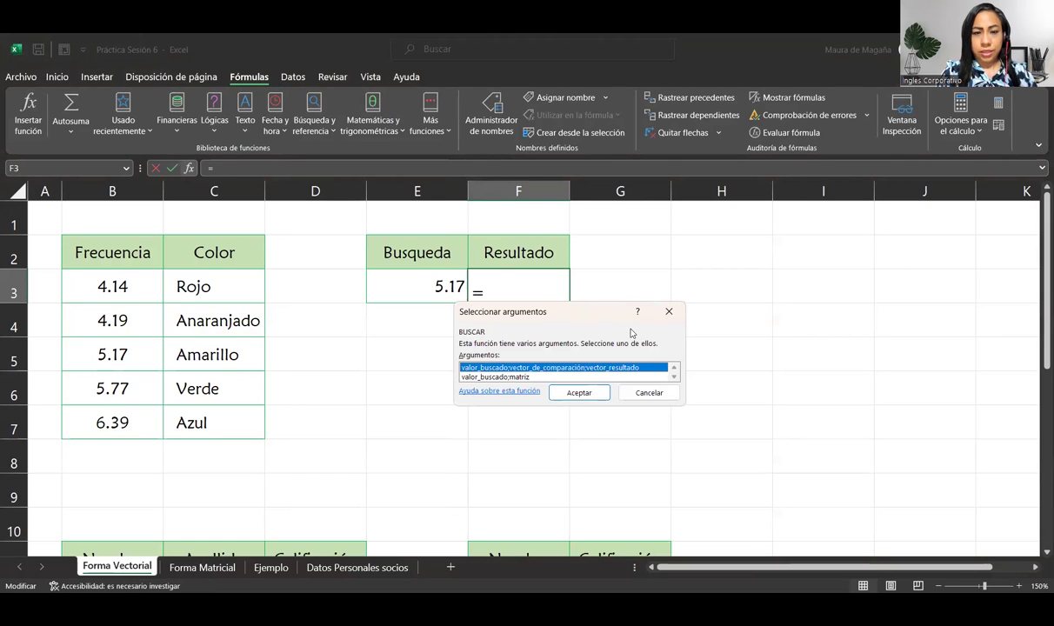
{"action": "left_click_drag", "start_coordinate": [599, 315], "coordinate": [488, 331]}
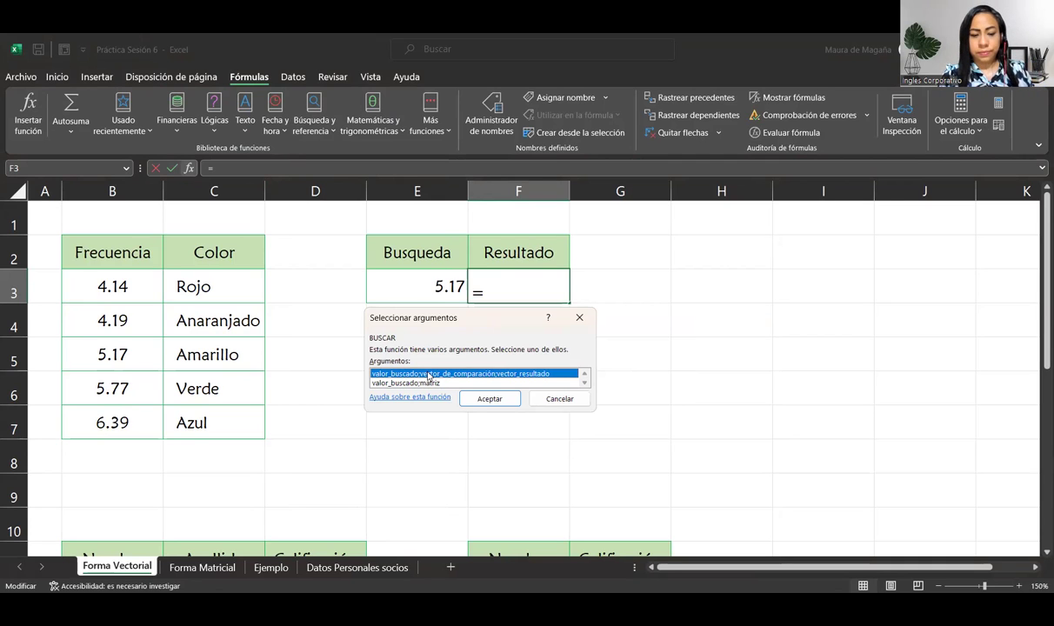
{"action": "left_click", "coordinate": [504, 401]}
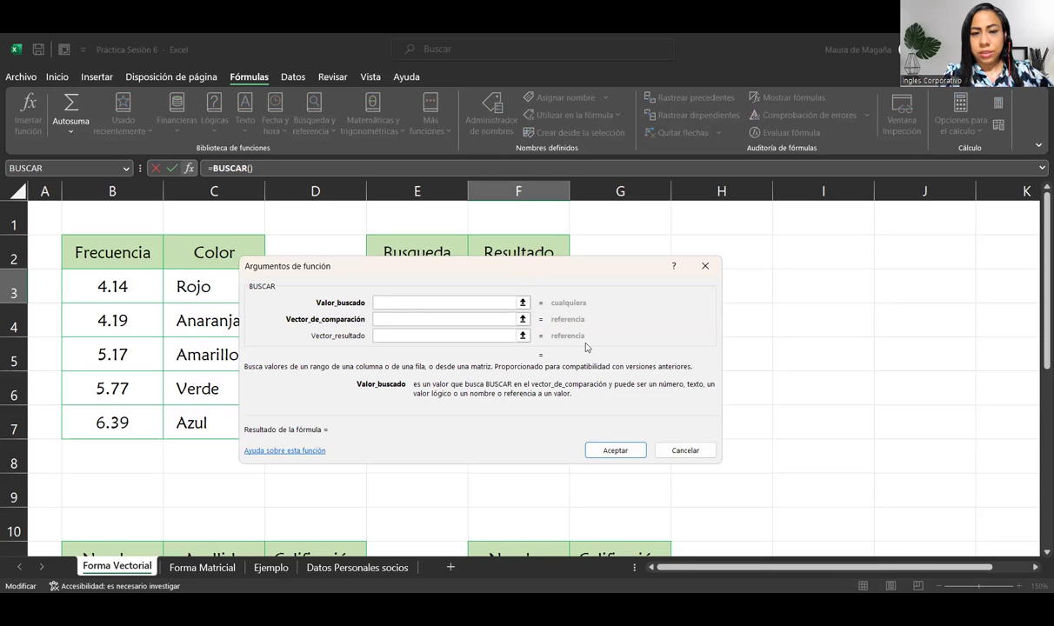
Drag the BUSCAR arguments dialog down and right to uncover cells E2:F3.
{"action": "left_click_drag", "start_coordinate": [529, 268], "coordinate": [595, 327]}
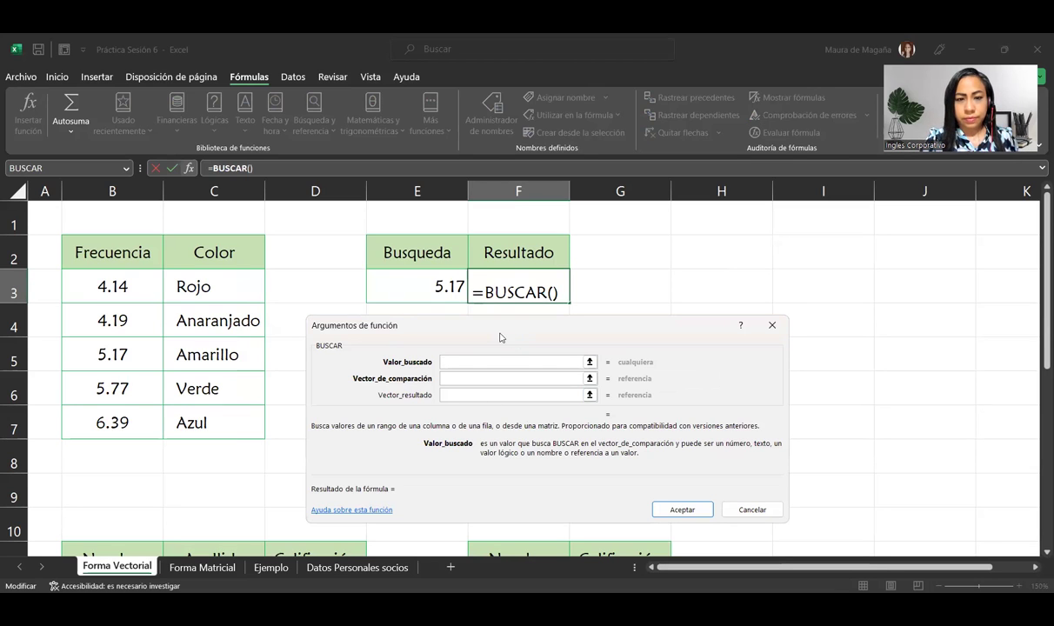
{"action": "left_click_drag", "start_coordinate": [476, 324], "coordinate": [474, 319]}
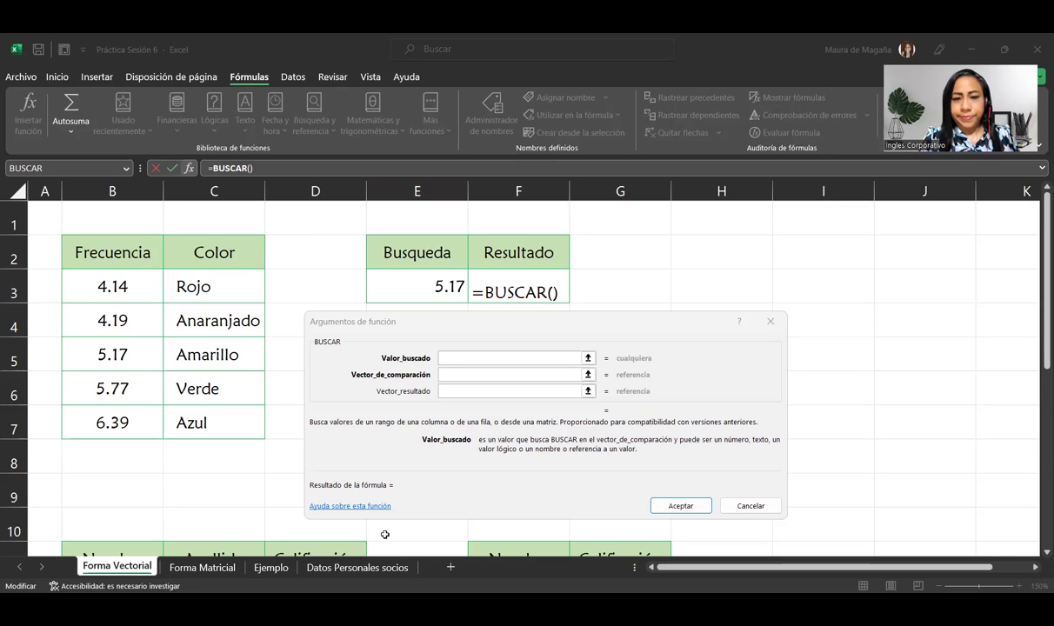
Set Valor_buscado to E3 and Vector_de_comparación to the Frecuencia range B3:B7.
{"action": "left_click", "coordinate": [510, 356]}
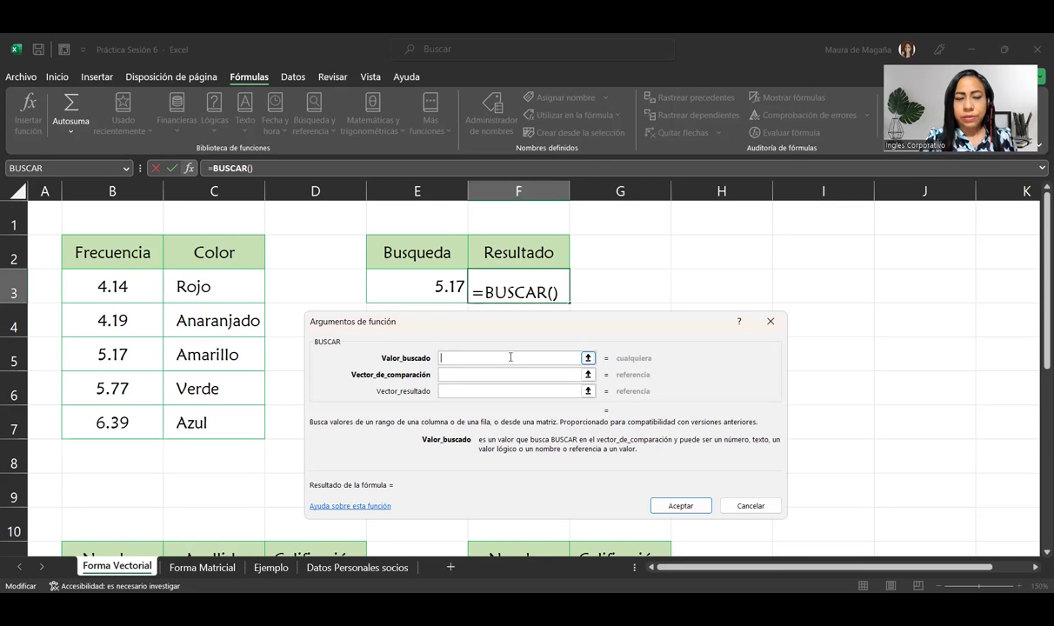
{"action": "left_click", "coordinate": [452, 285]}
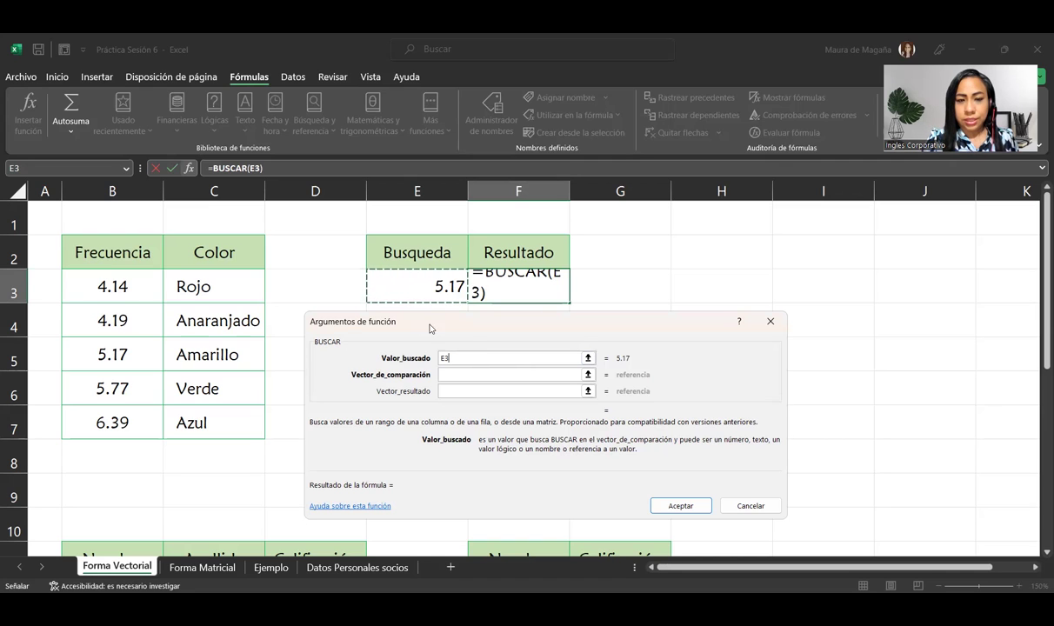
{"action": "left_click", "coordinate": [459, 375]}
{"action": "left_click", "coordinate": [456, 375]}
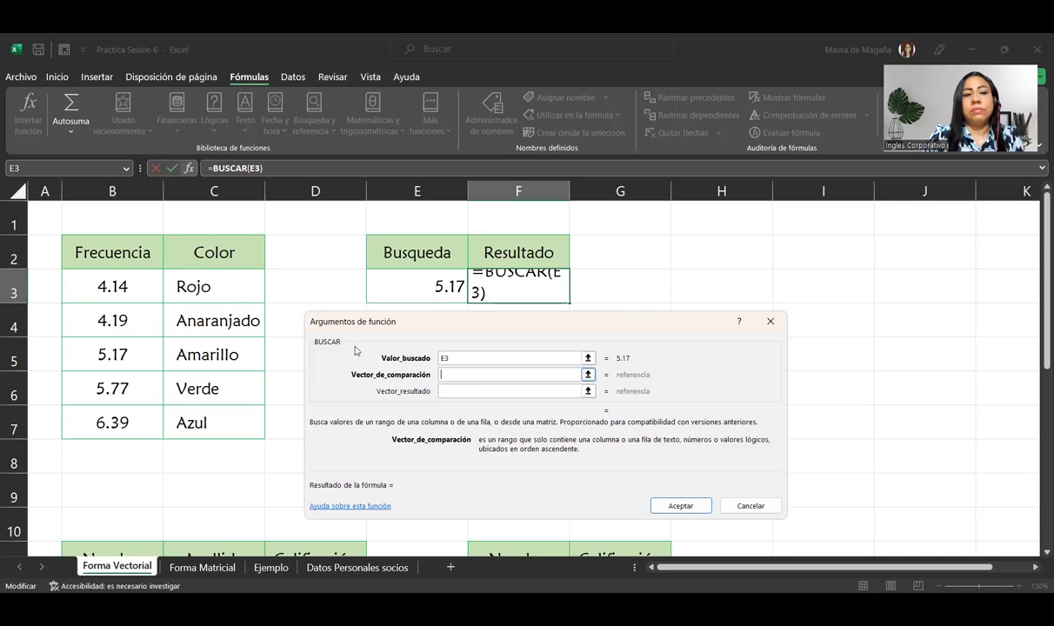
{"action": "left_click", "coordinate": [124, 286]}
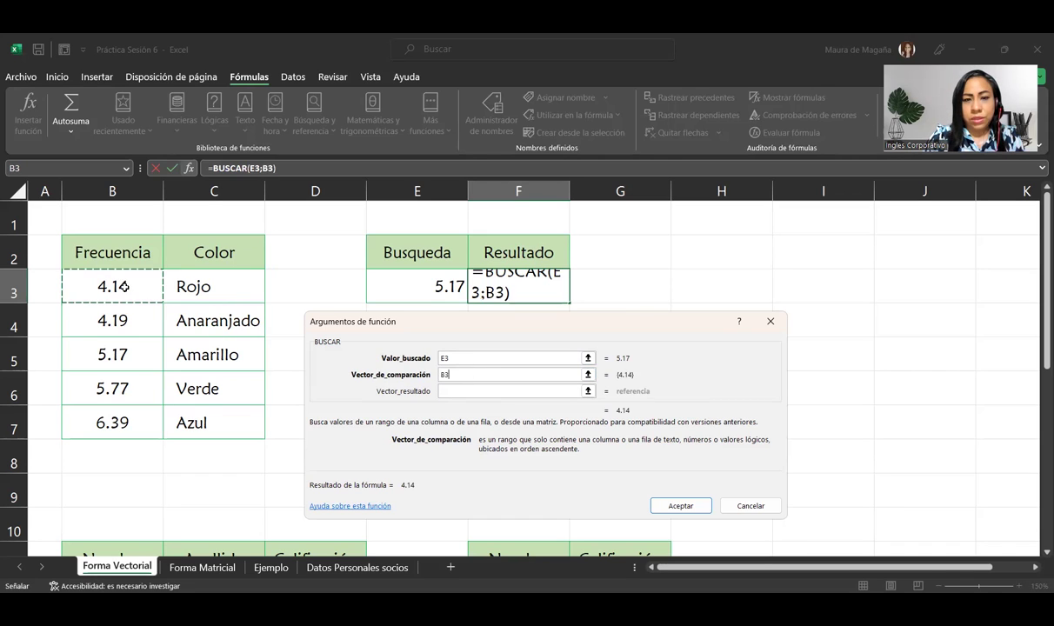
{"action": "left_click", "coordinate": [130, 418], "text": "shift"}
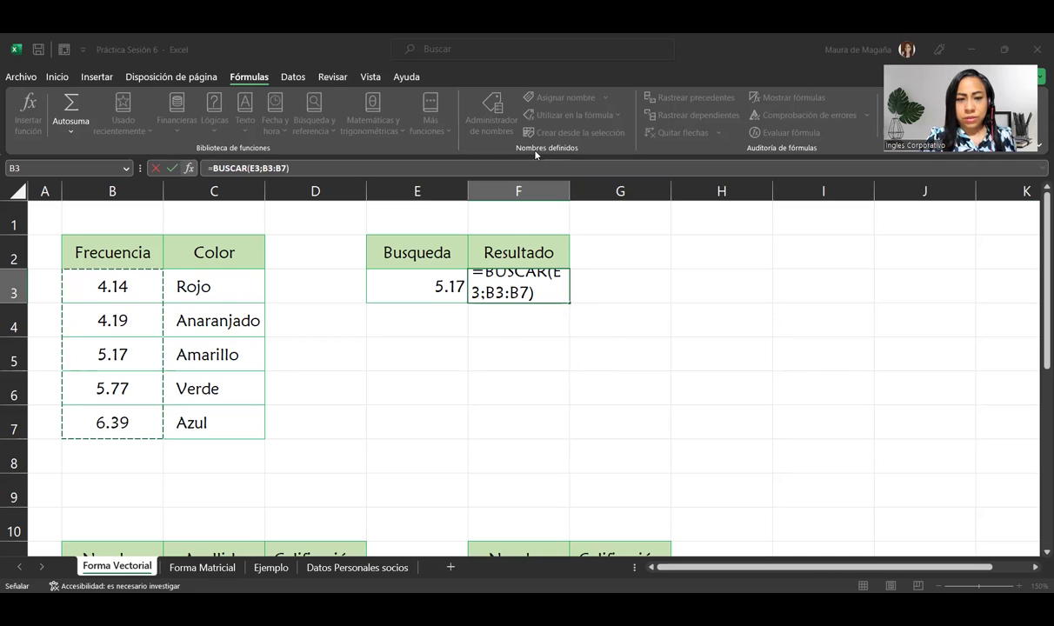
{"action": "key", "text": "shift+F3"}
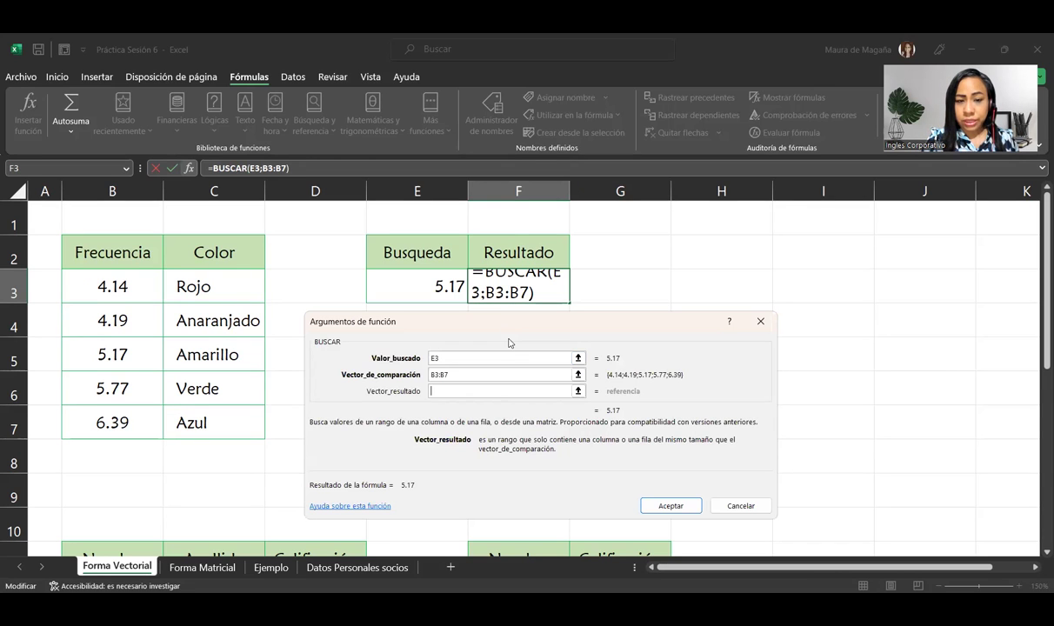
Set Vector_resultado to C3:C7, review the arguments, and confirm =BUSCAR(E3;B3:B7;C3:C7).
{"action": "left_click_drag", "start_coordinate": [509, 342], "coordinate": [502, 342]}
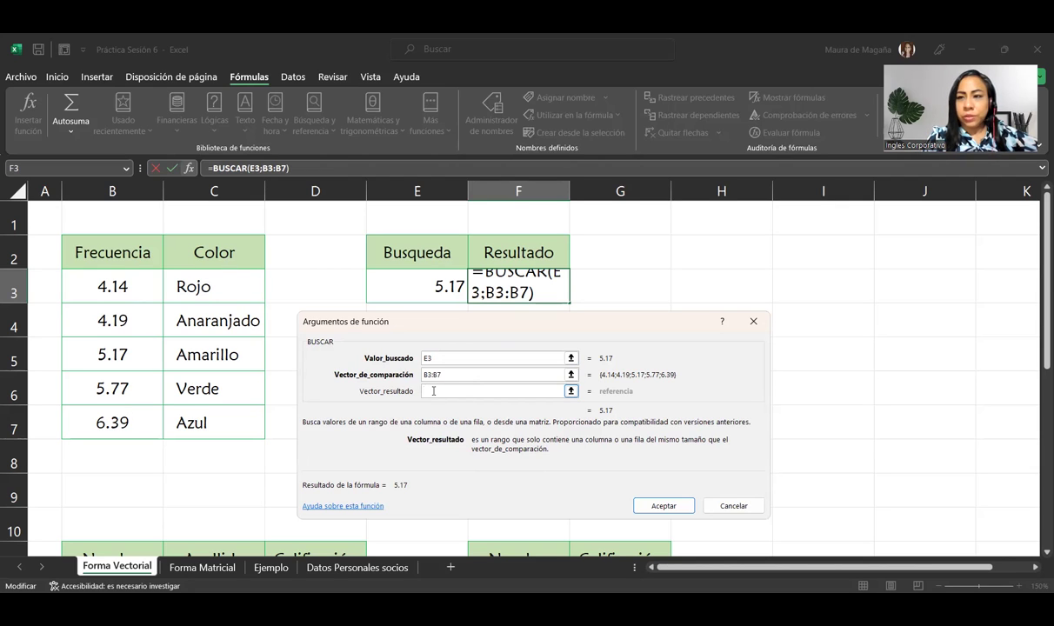
{"action": "left_click", "coordinate": [231, 272]}
{"action": "left_click_drag", "start_coordinate": [248, 401], "coordinate": [247, 414]}
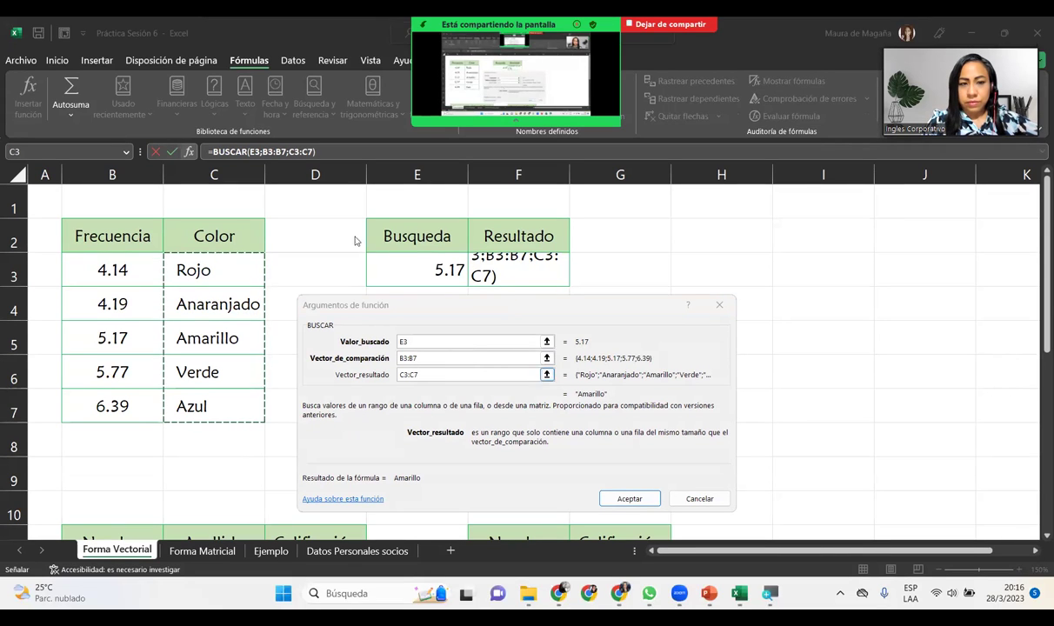
{"action": "left_click", "coordinate": [451, 340]}
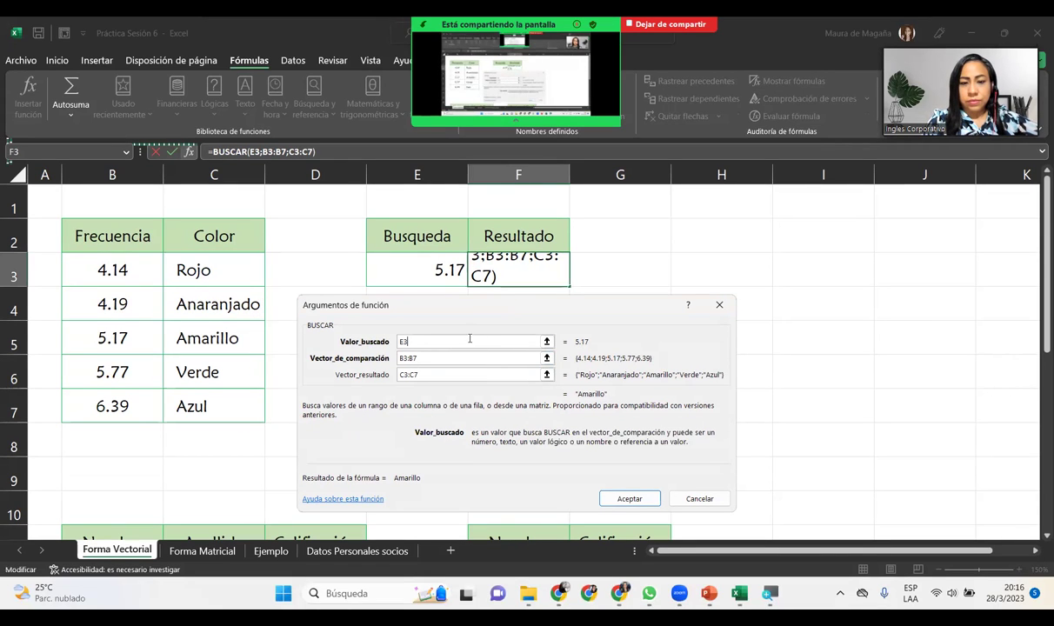
{"action": "left_click", "coordinate": [469, 357]}
{"action": "left_click", "coordinate": [459, 374]}
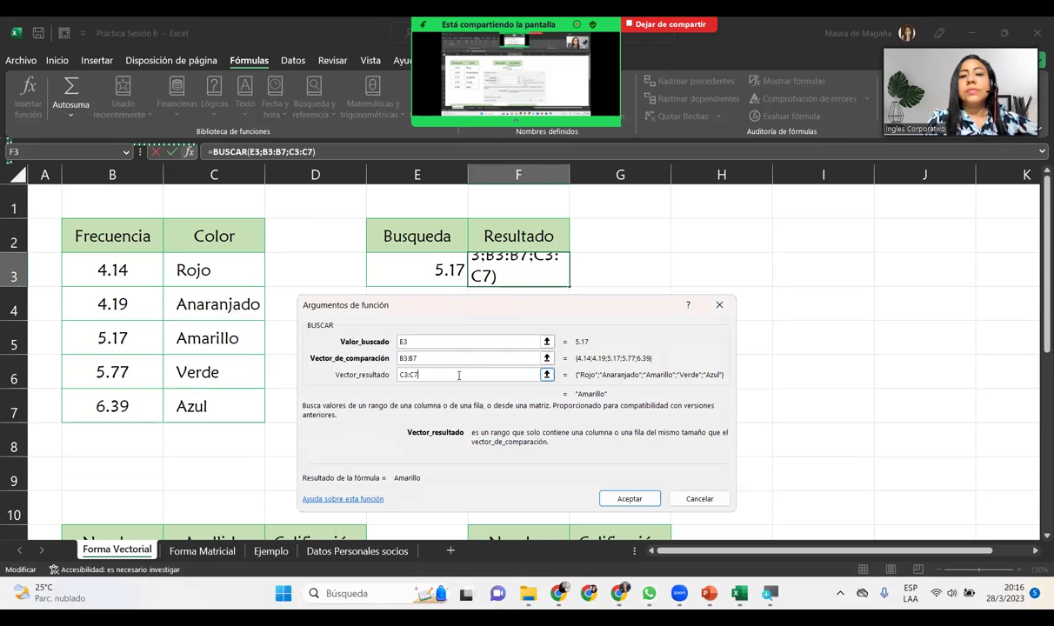
{"action": "left_click", "coordinate": [630, 499]}
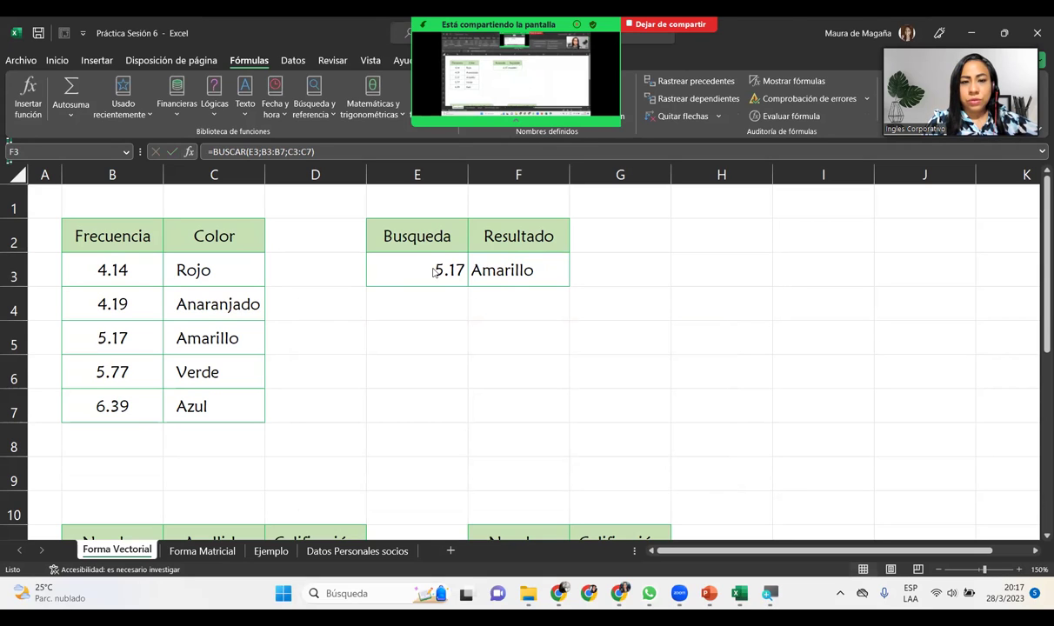
Change the Busqueda value in E3 to 4.14 and check that F3 returns Rojo.
{"action": "left_click", "coordinate": [406, 266]}
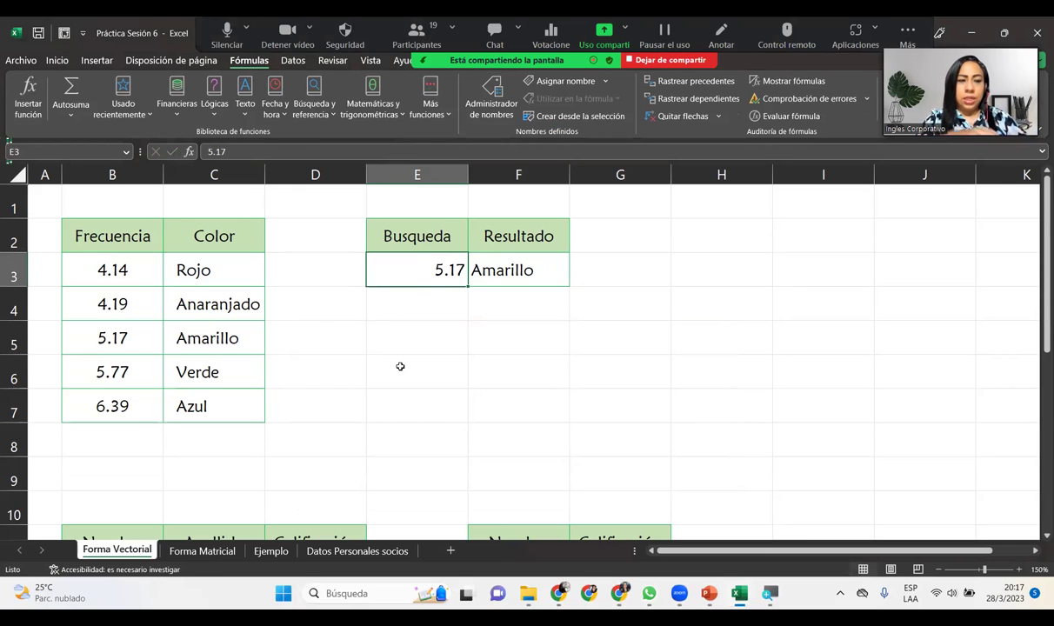
{"action": "type", "text": "4.14"}
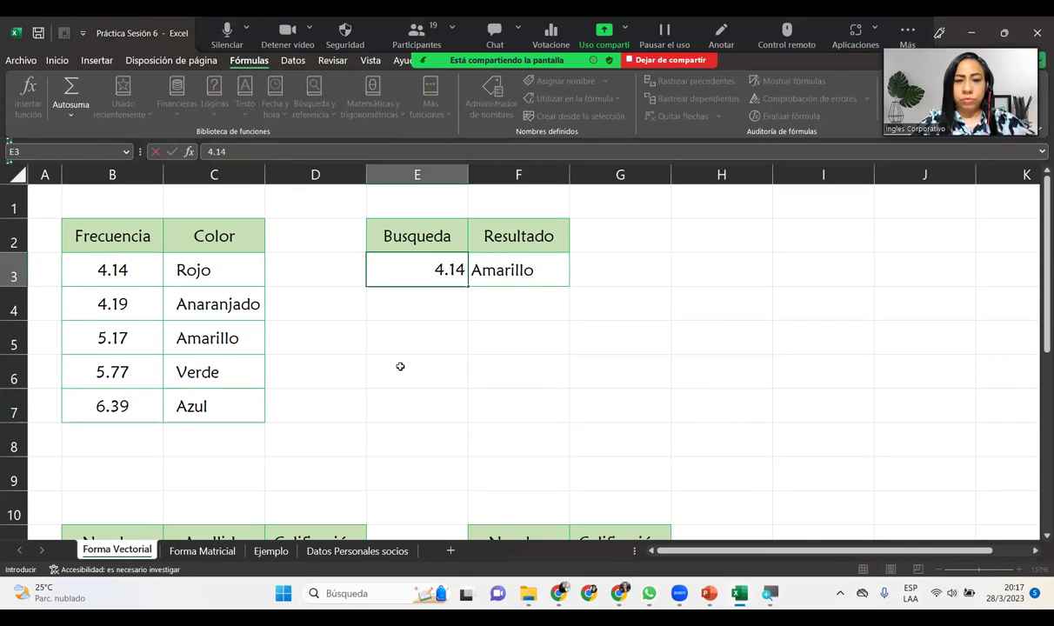
{"action": "key", "text": "Return"}
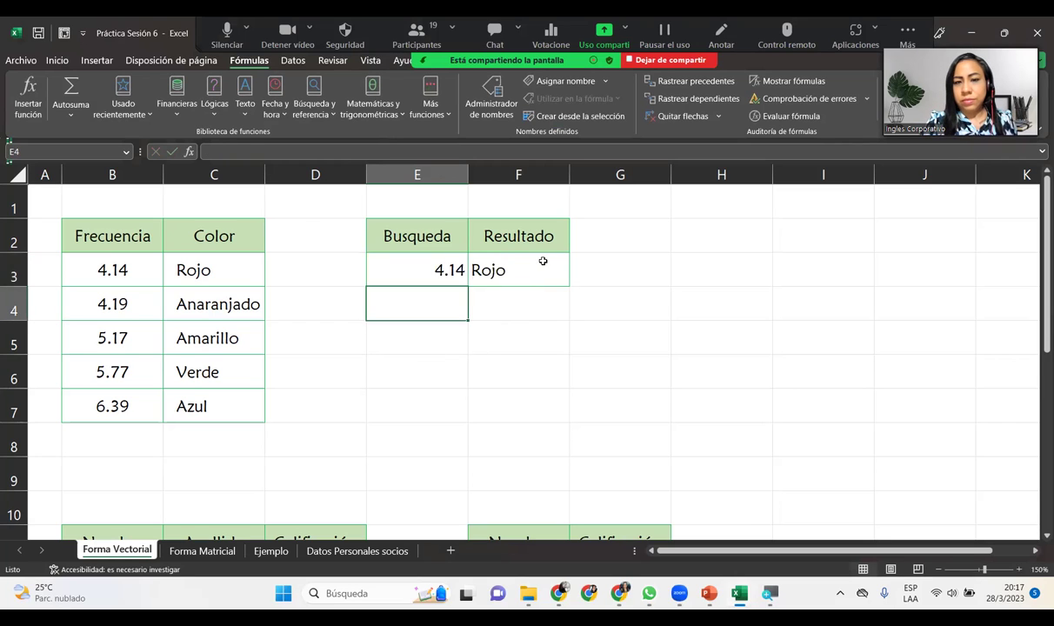
{"action": "left_click", "coordinate": [513, 247]}
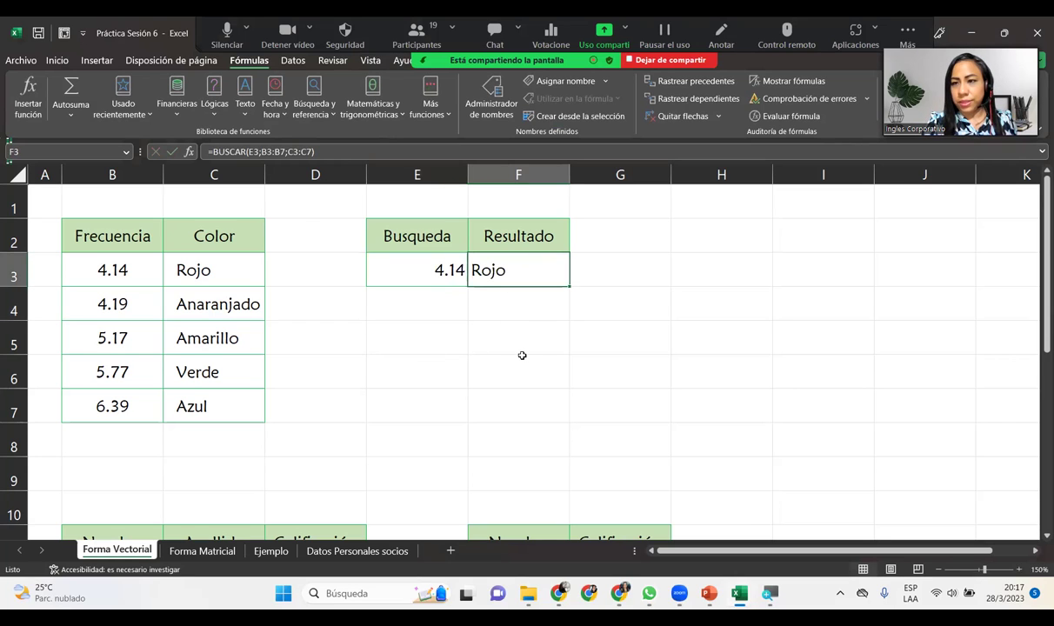
{"action": "left_click", "coordinate": [450, 269]}
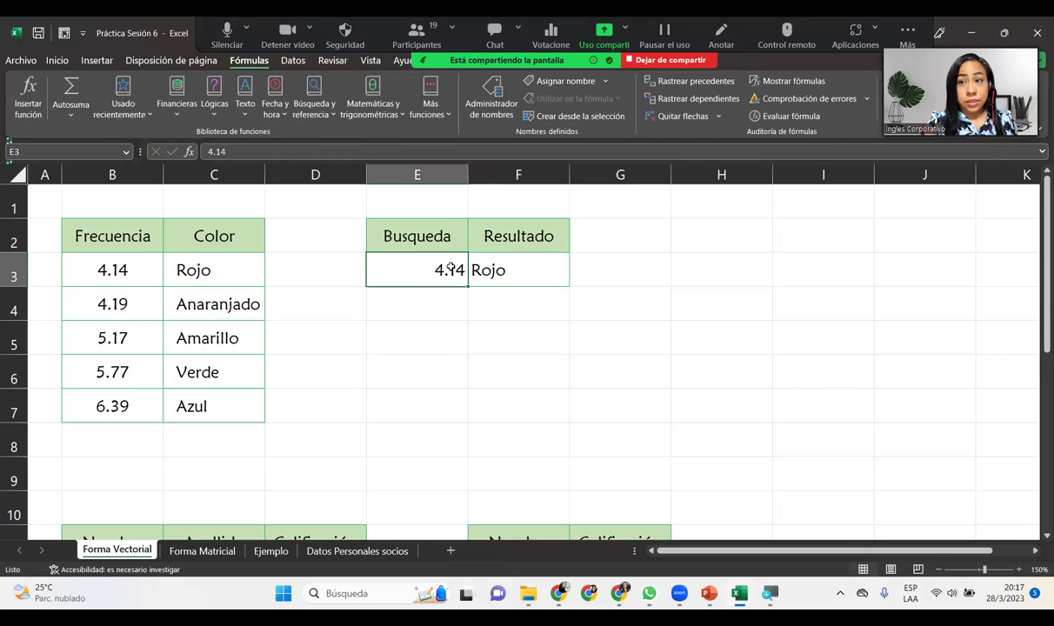
{"action": "left_click_drag", "start_coordinate": [141, 263], "coordinate": [137, 397]}
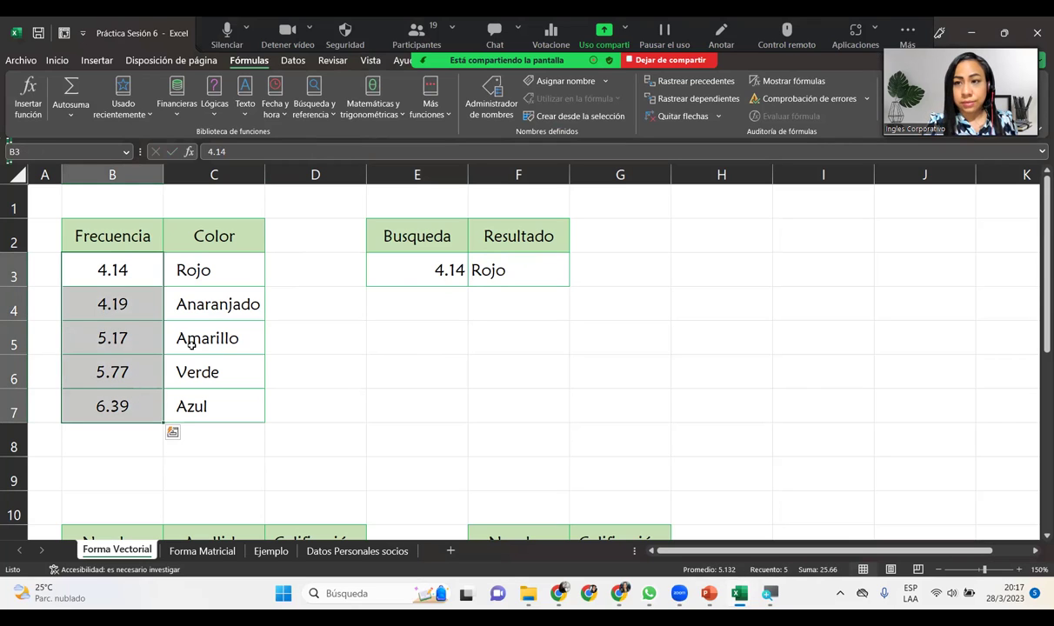
Change E3 to 6.39 and confirm the BUSCAR result in F3 shows Azul.
{"action": "left_click", "coordinate": [418, 258]}
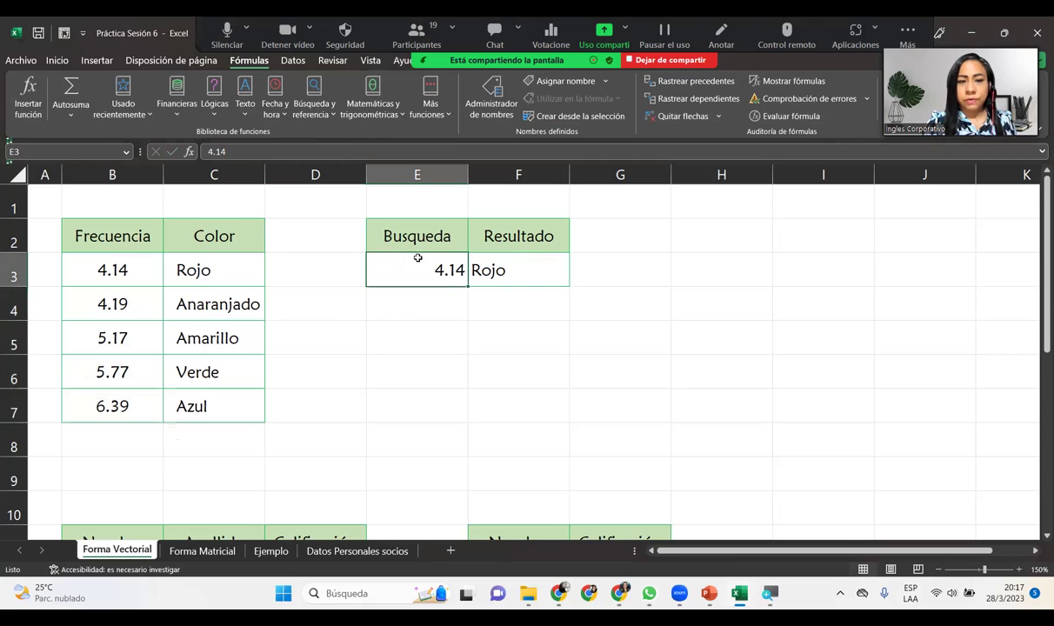
{"action": "type", "text": "6.39"}
{"action": "key", "text": "Return"}
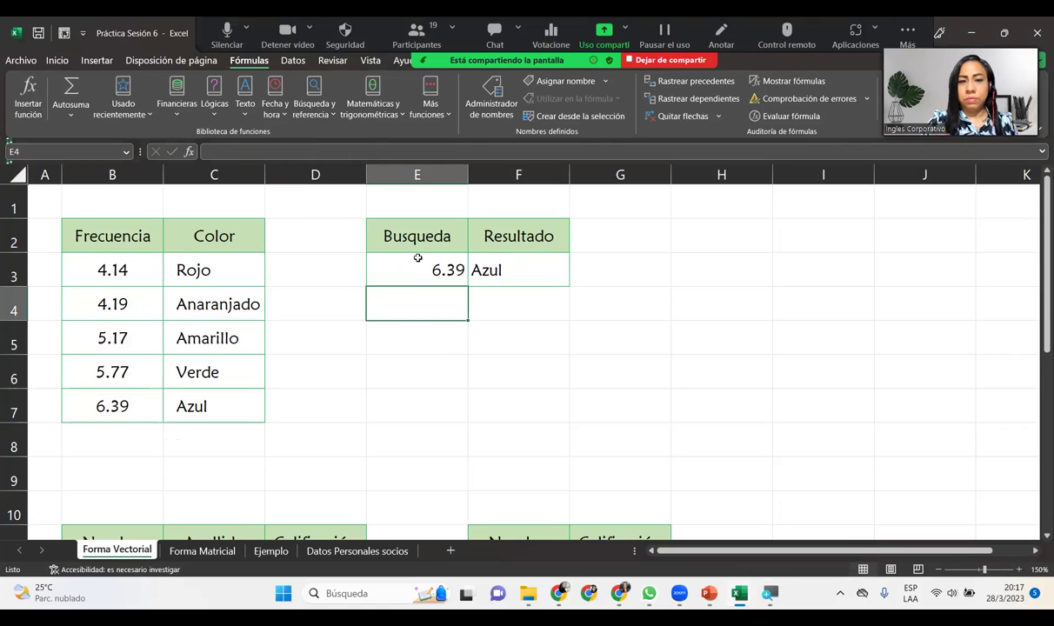
{"action": "left_click", "coordinate": [417, 258]}
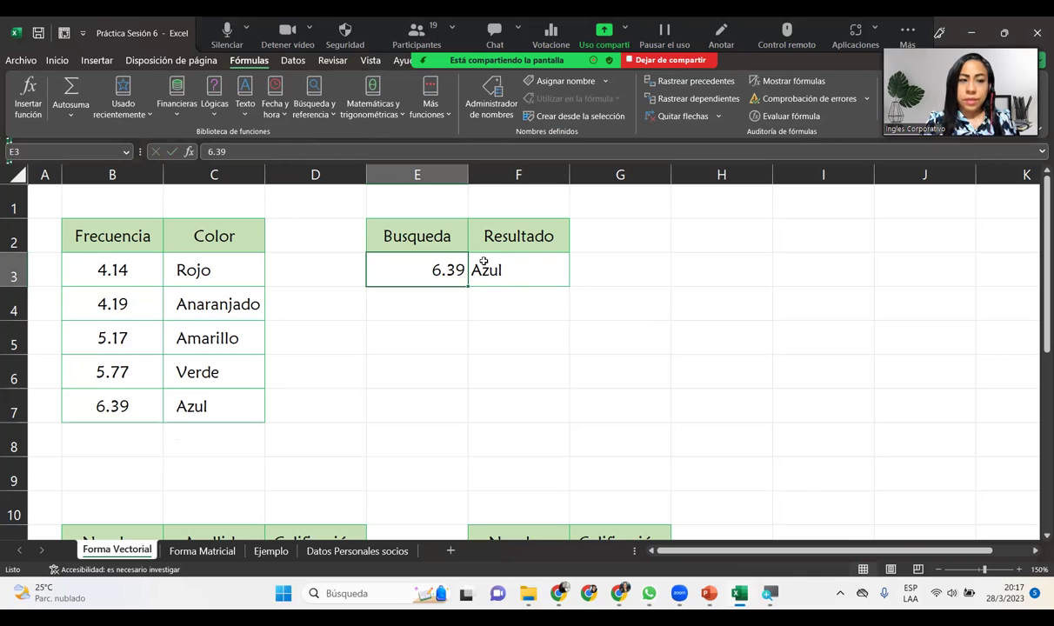
{"action": "left_click", "coordinate": [543, 267]}
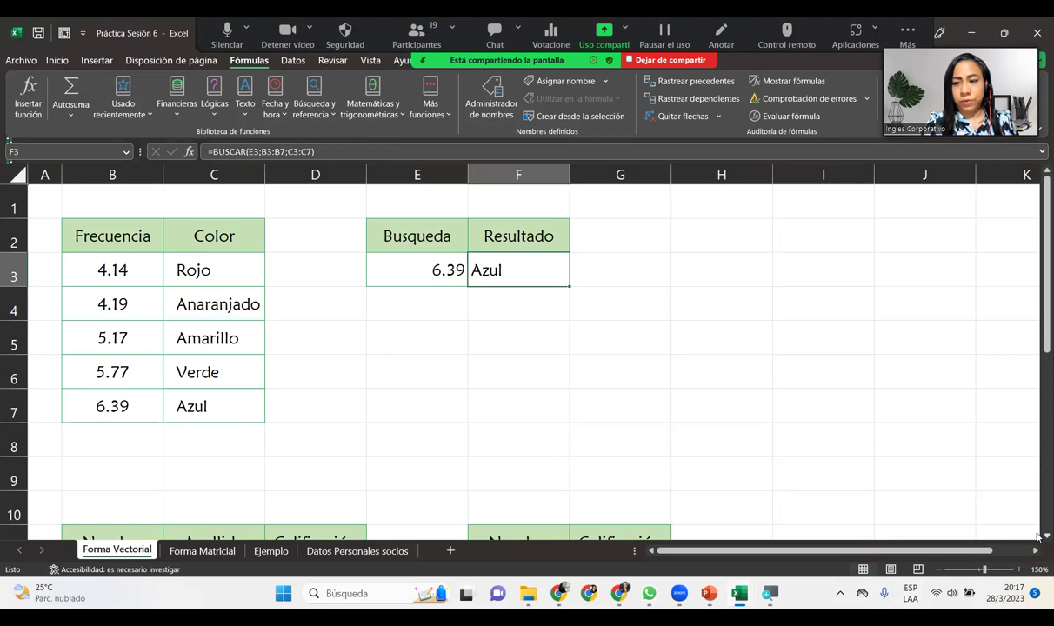
Begin a =BUSCAR( formula in G12, Carlos's Calificación cell in the second table.
{"action": "scroll", "coordinate": [1036, 537], "scroll_direction": "down", "scroll_amount": 3}
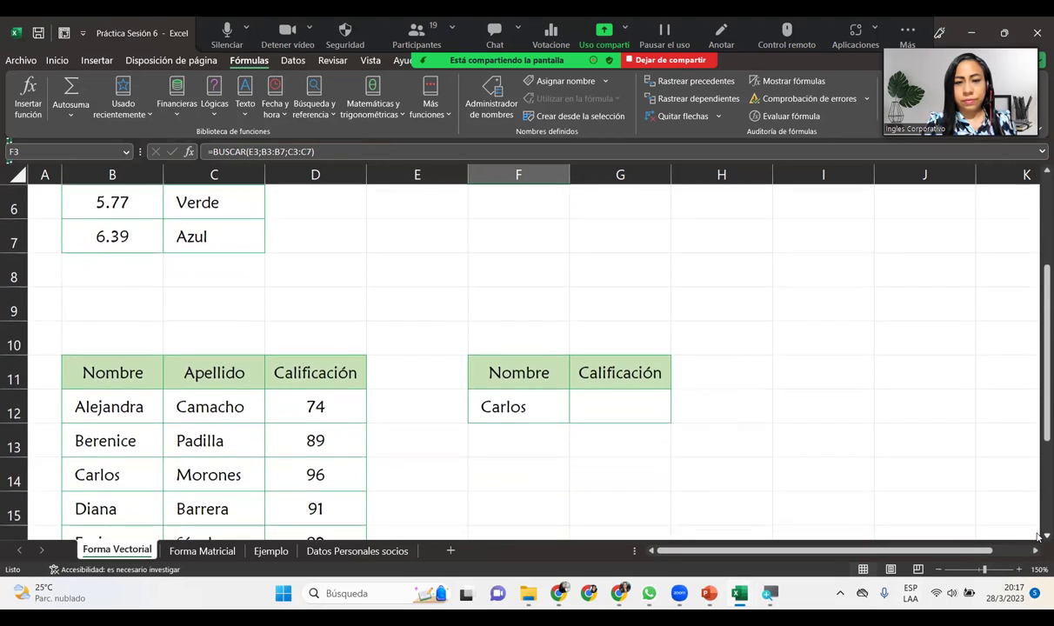
{"action": "scroll", "coordinate": [1036, 536], "scroll_direction": "down", "scroll_amount": 1}
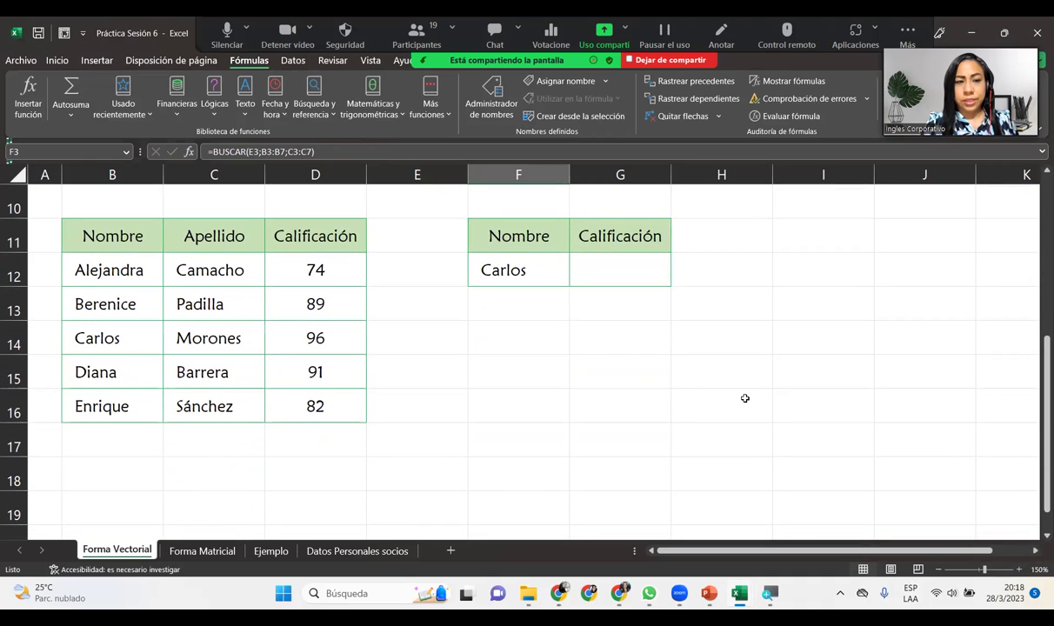
{"action": "left_click", "coordinate": [604, 271]}
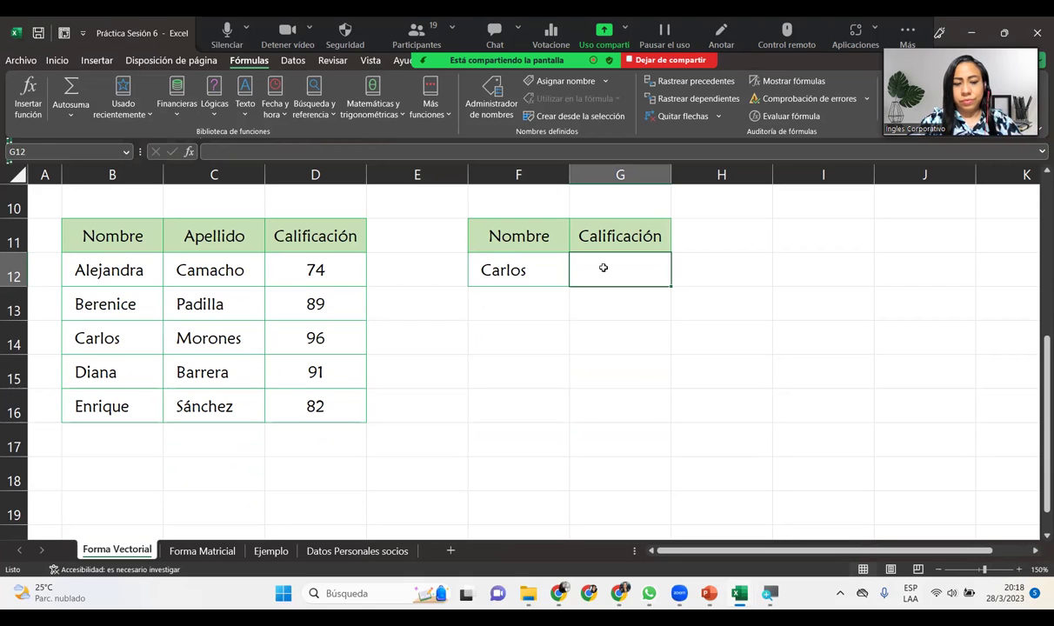
{"action": "type", "text": "=buscar"}
{"action": "key", "text": "Tab"}
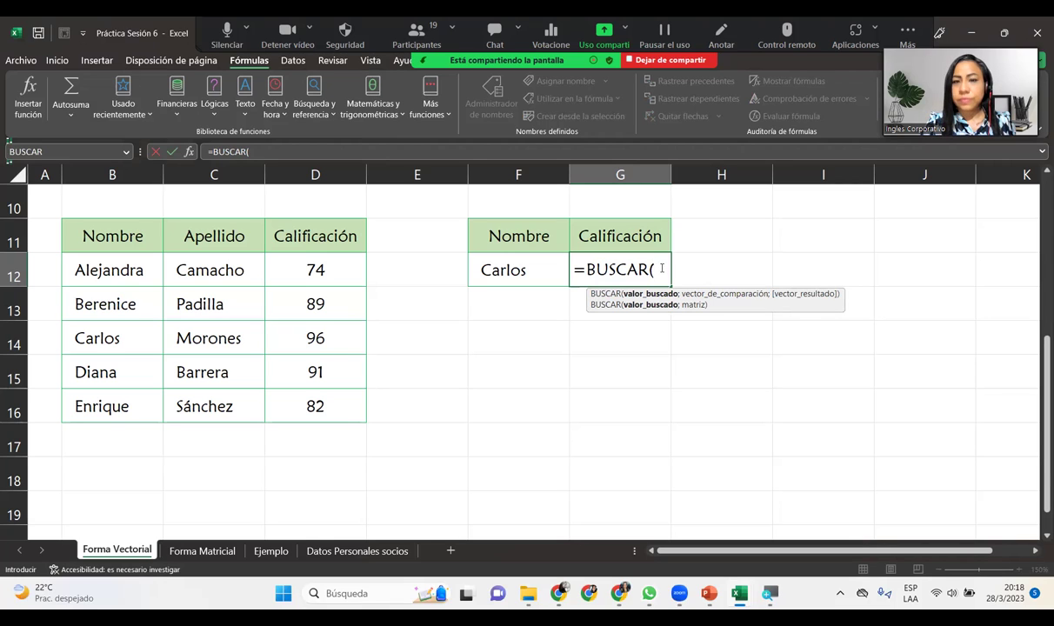
Complete G12 as =BUSCAR(F12;B12:B16;D12:D16) so Carlos's grade of 96 appears.
{"action": "left_click", "coordinate": [536, 261]}
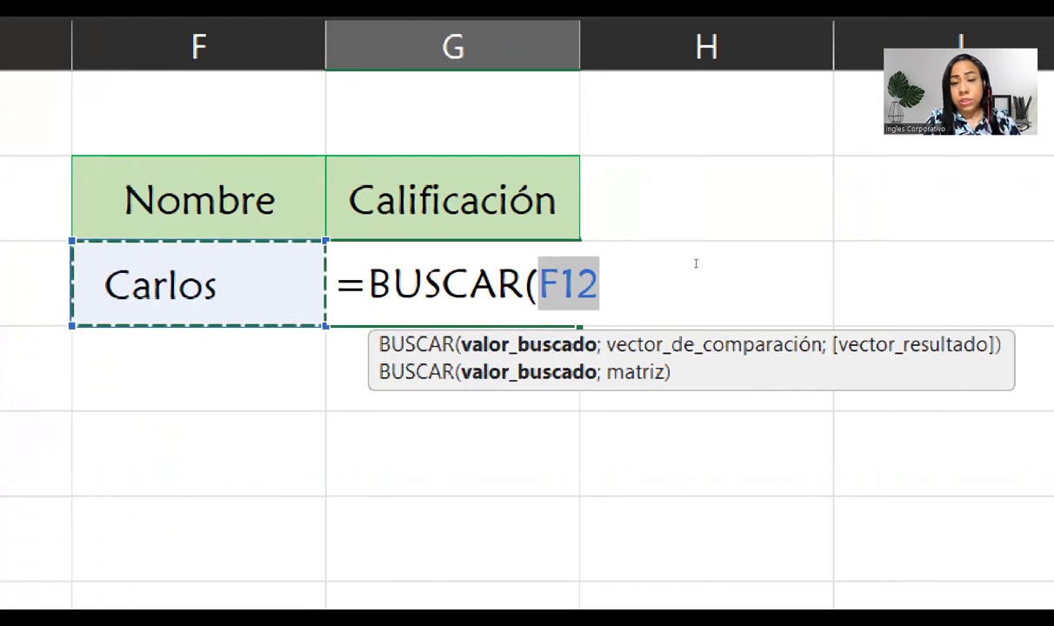
{"action": "type", "text": ","}
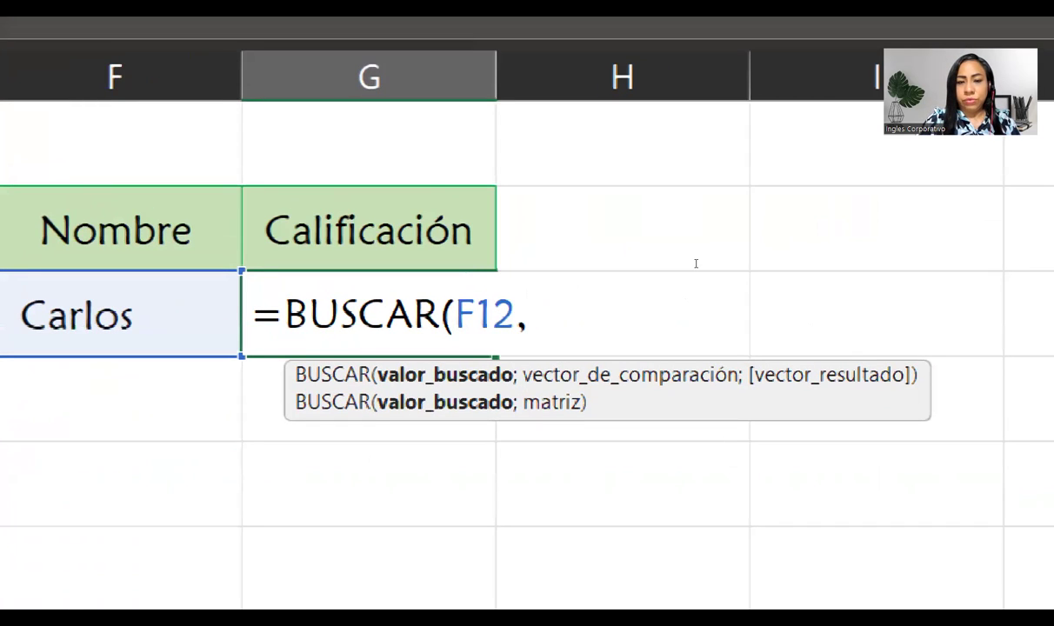
{"action": "key", "text": "BackSpace"}
{"action": "type", "text": ";"}
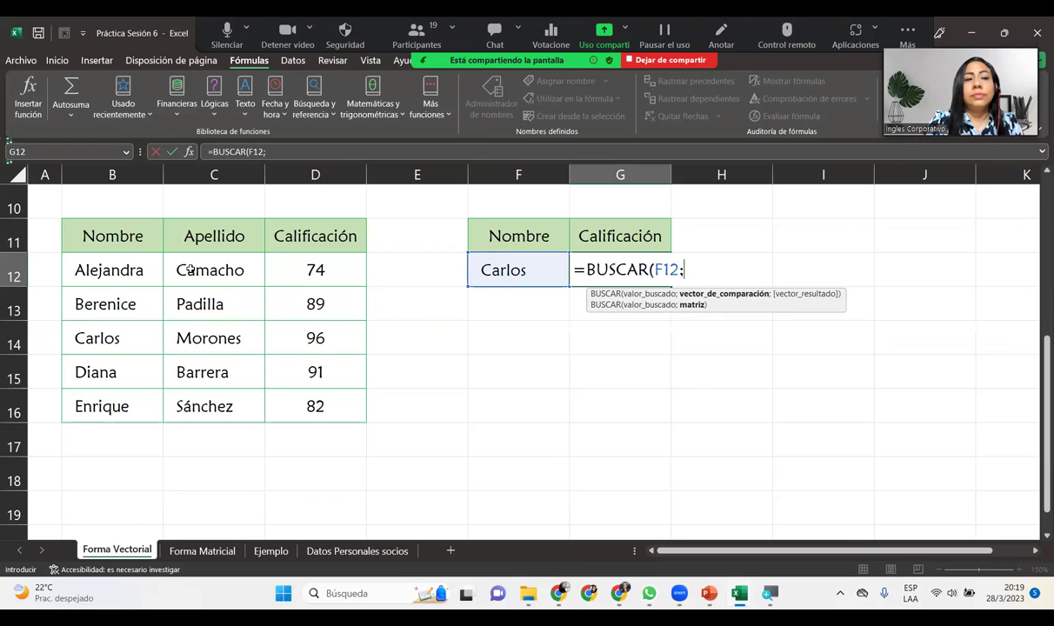
{"action": "left_click_drag", "start_coordinate": [142, 248], "coordinate": [141, 400]}
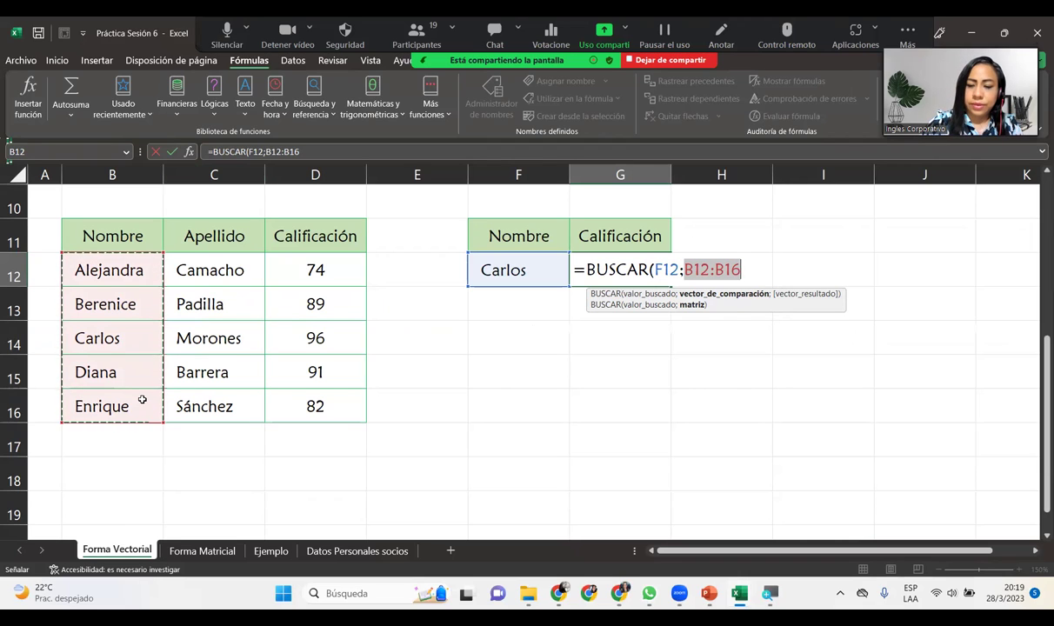
{"action": "type", "text": ";"}
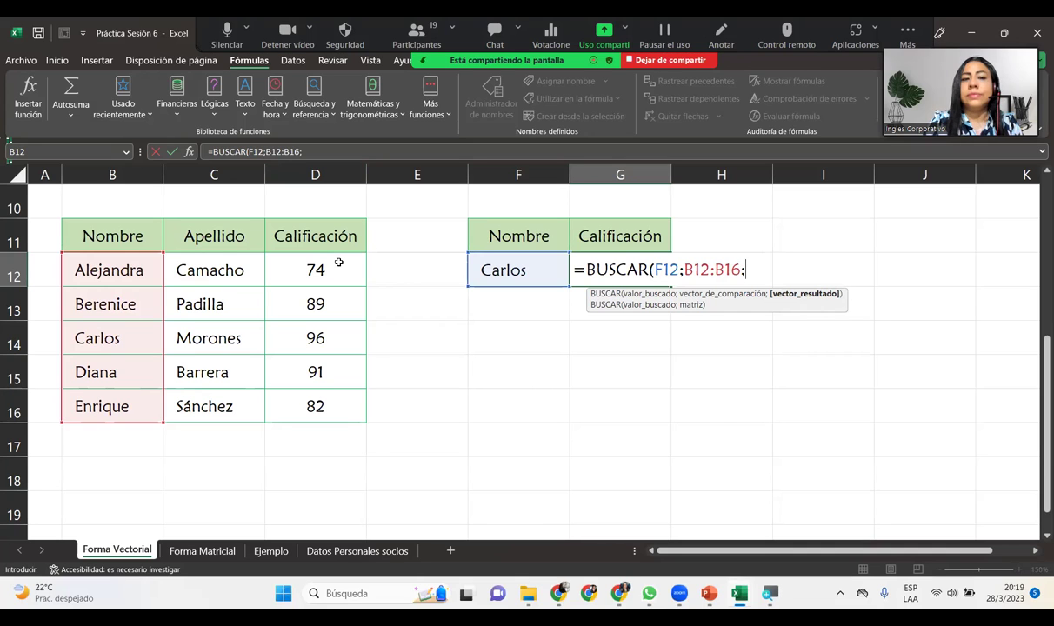
{"action": "left_click_drag", "start_coordinate": [339, 261], "coordinate": [333, 397]}
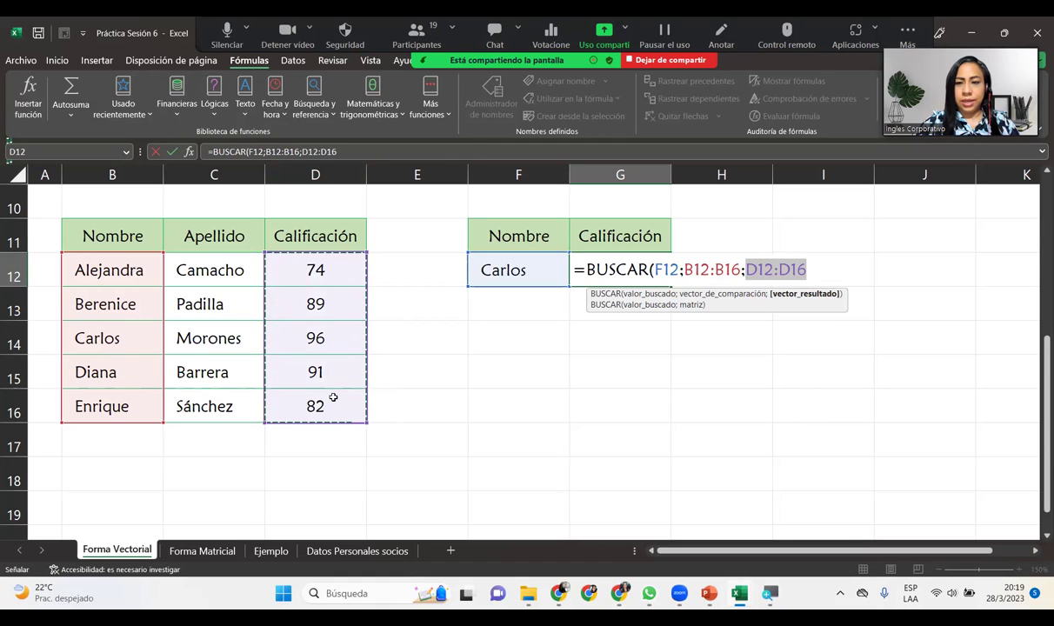
{"action": "type", "text": ")"}
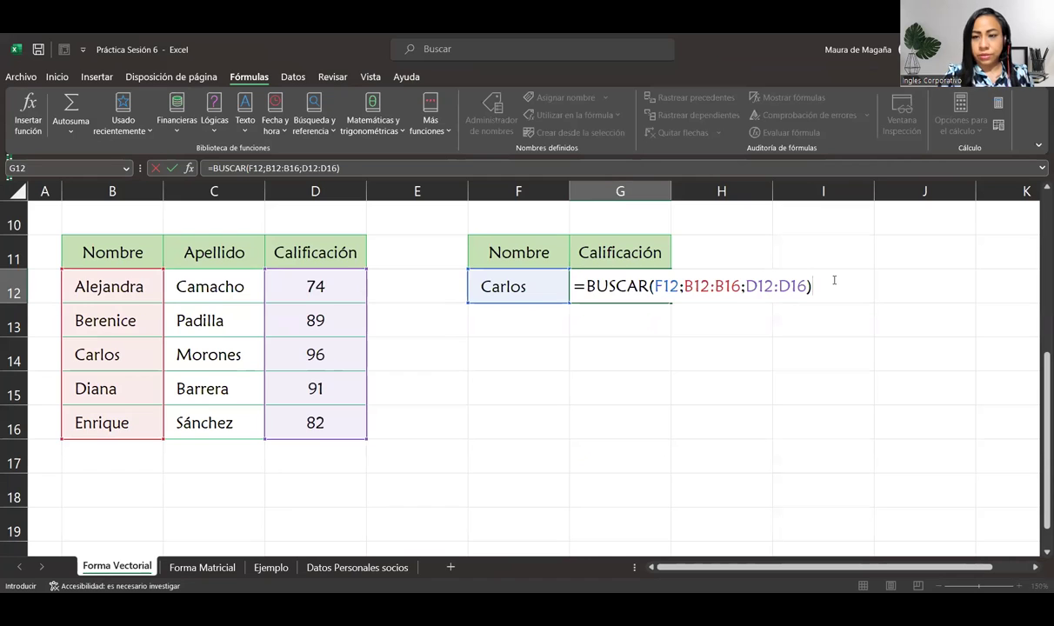
{"action": "key", "text": "Return"}
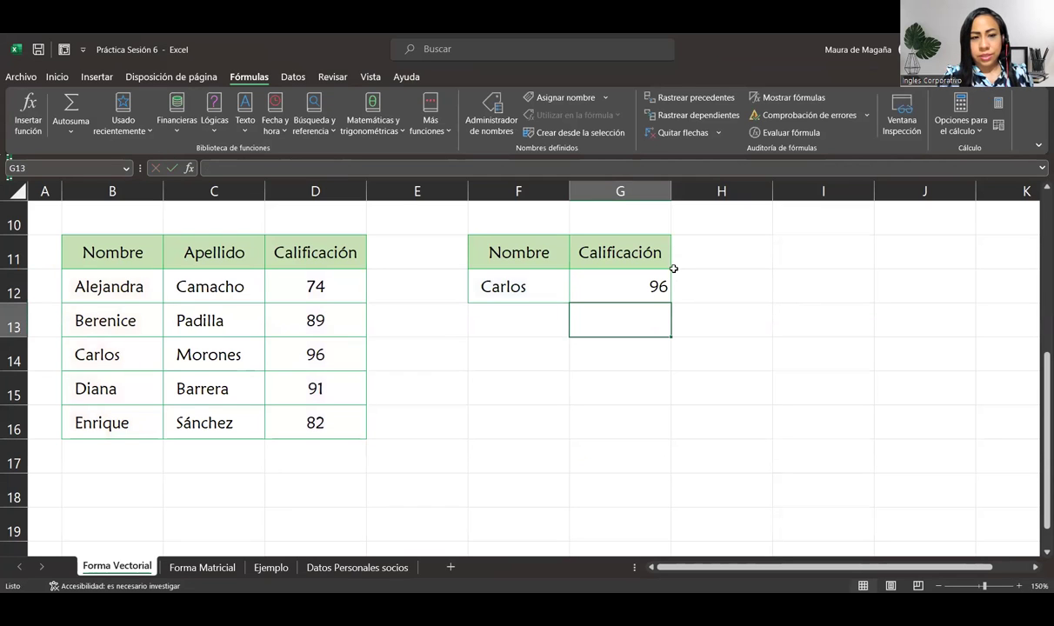
Enter Alejandra, then Enrique, as the lookup name in F12 to watch G12 update.
{"action": "left_click", "coordinate": [528, 268]}
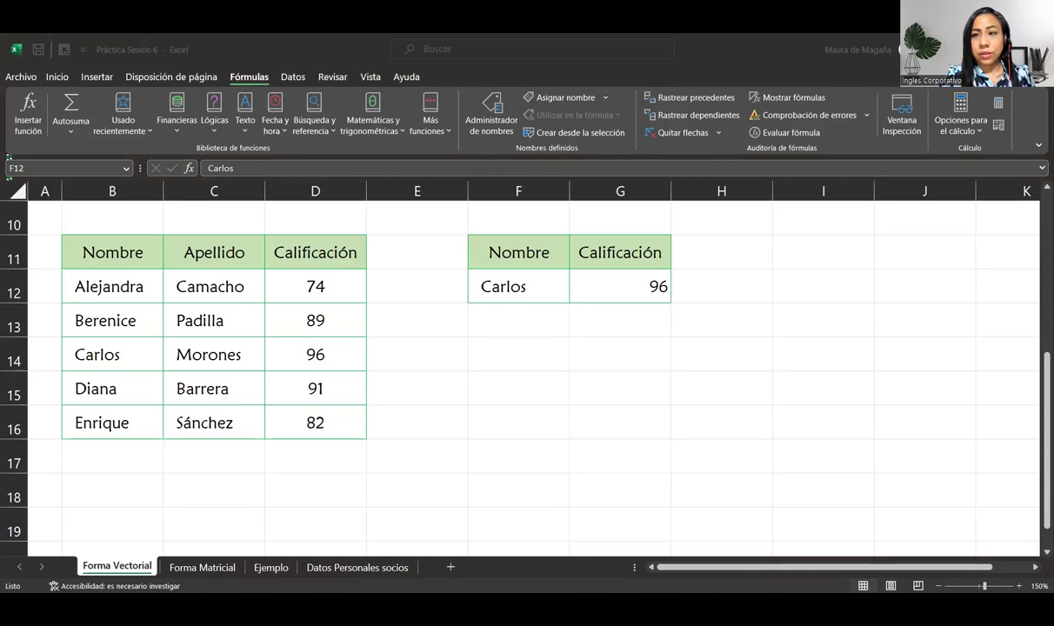
{"action": "left_click", "coordinate": [487, 287]}
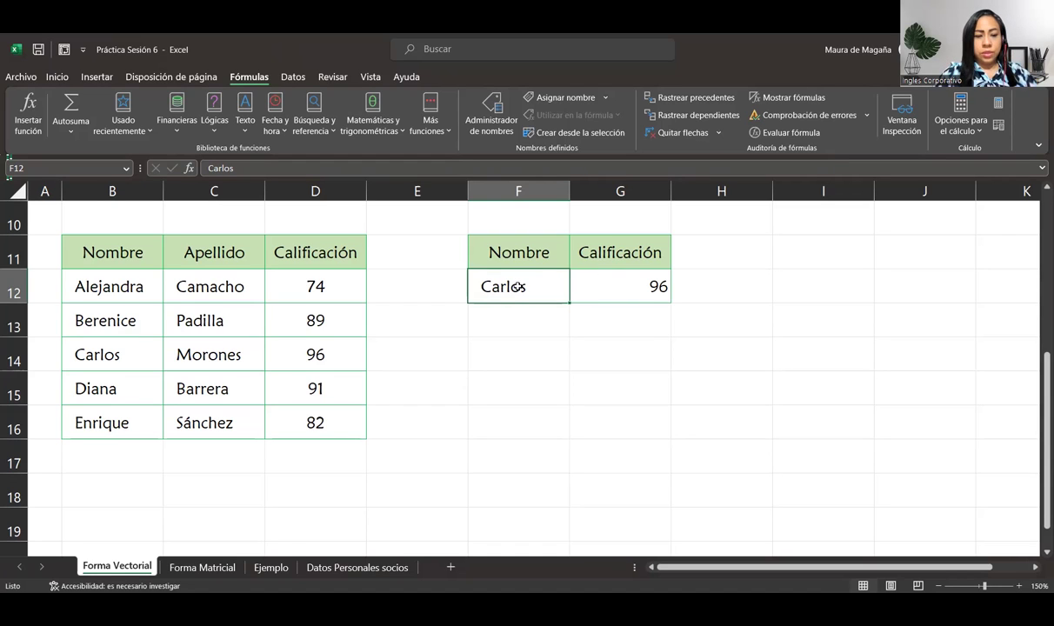
{"action": "type", "text": "Alejandra"}
{"action": "key", "text": "Return"}
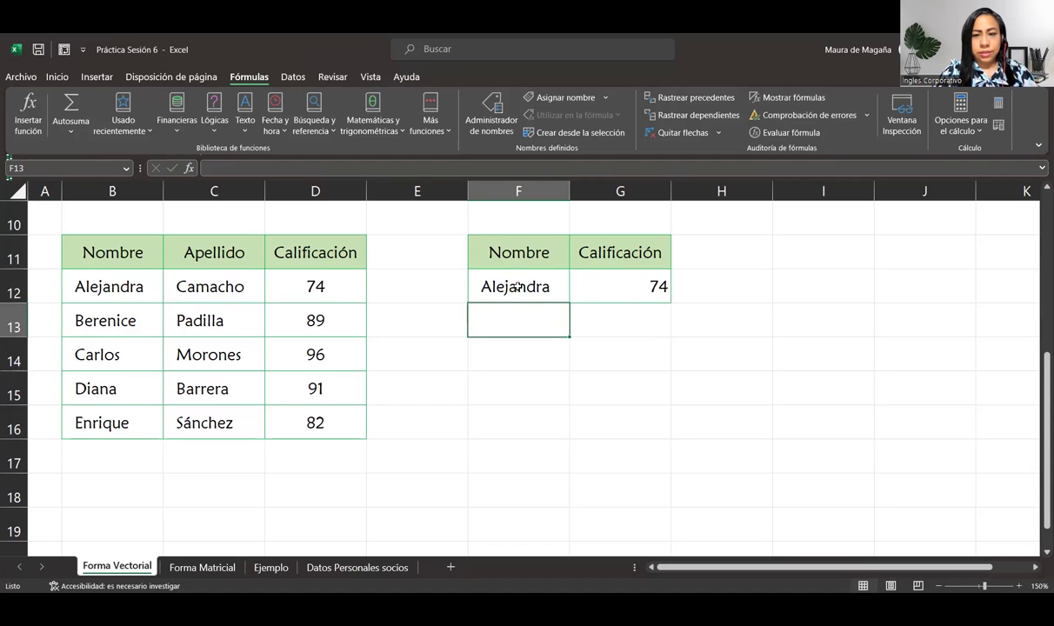
{"action": "type", "text": "Enrique"}
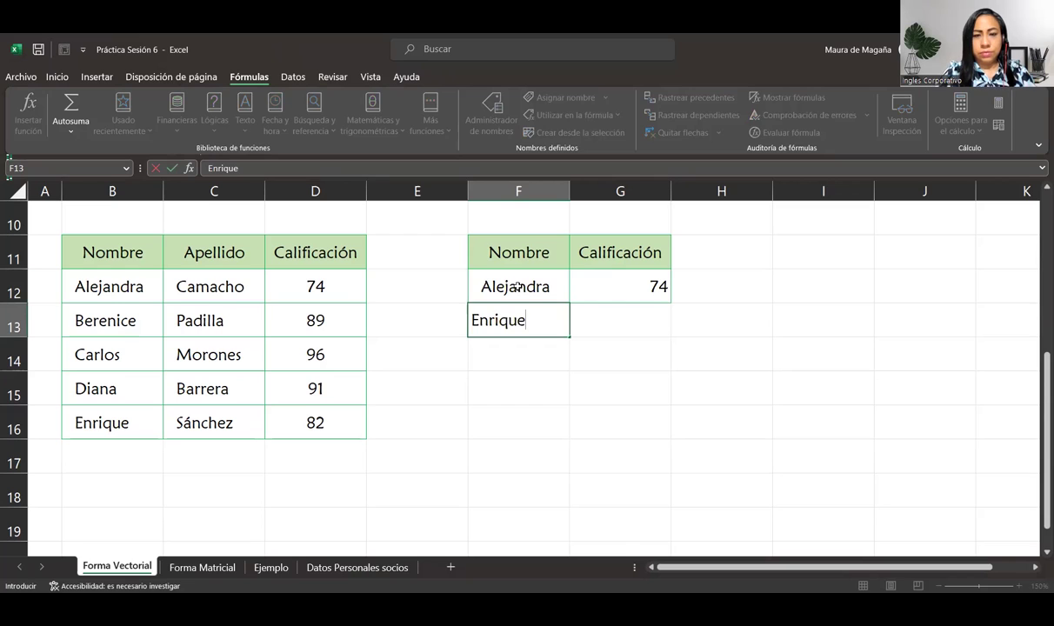
{"action": "key", "text": "Escape"}
{"action": "left_click", "coordinate": [516, 286]}
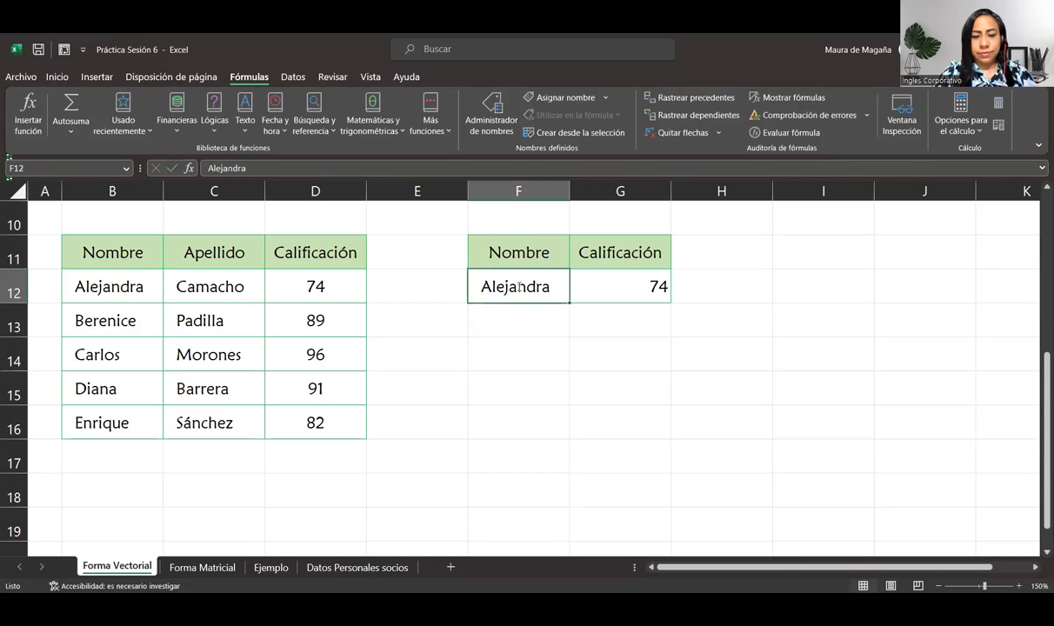
{"action": "type", "text": "Enrique"}
{"action": "key", "text": "Return"}
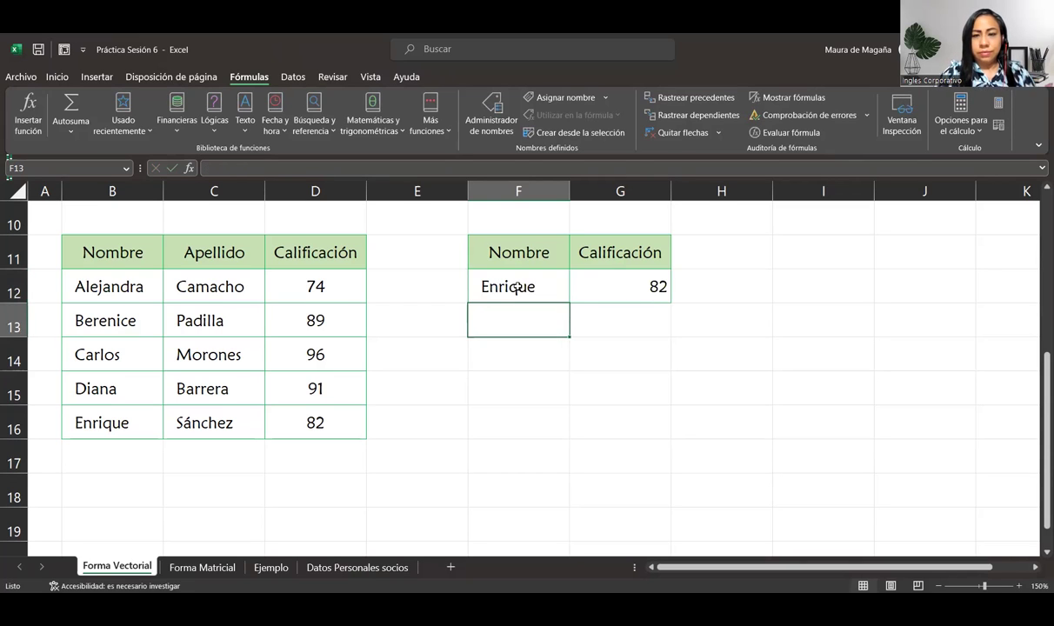
Try Juan and then Berenice in F12, leaving G12 showing 89.
{"action": "left_click", "coordinate": [529, 273]}
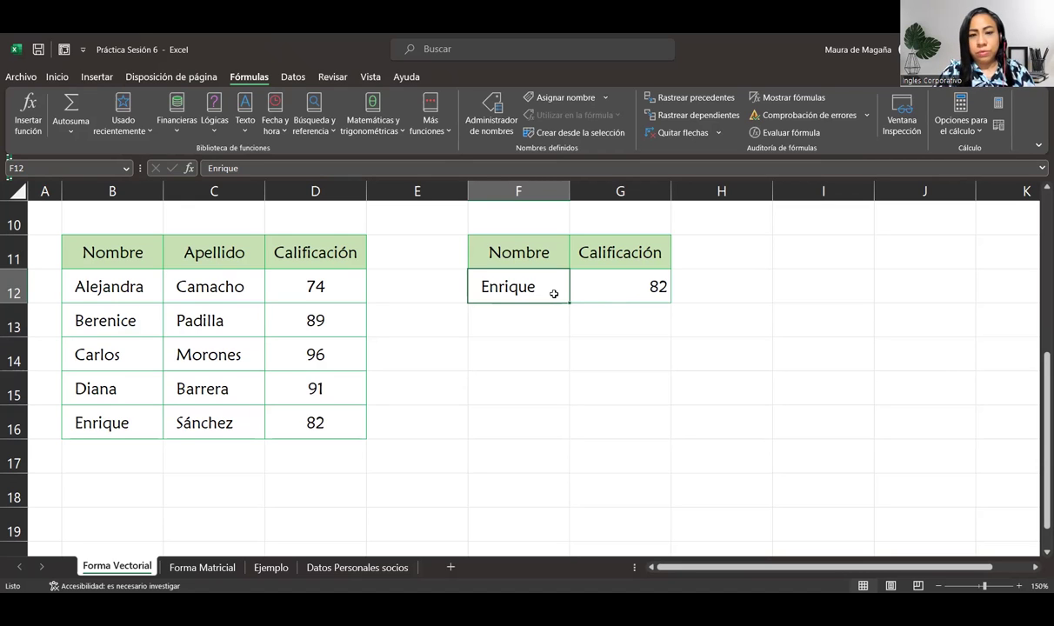
{"action": "type", "text": "Juan"}
{"action": "key", "text": "Return"}
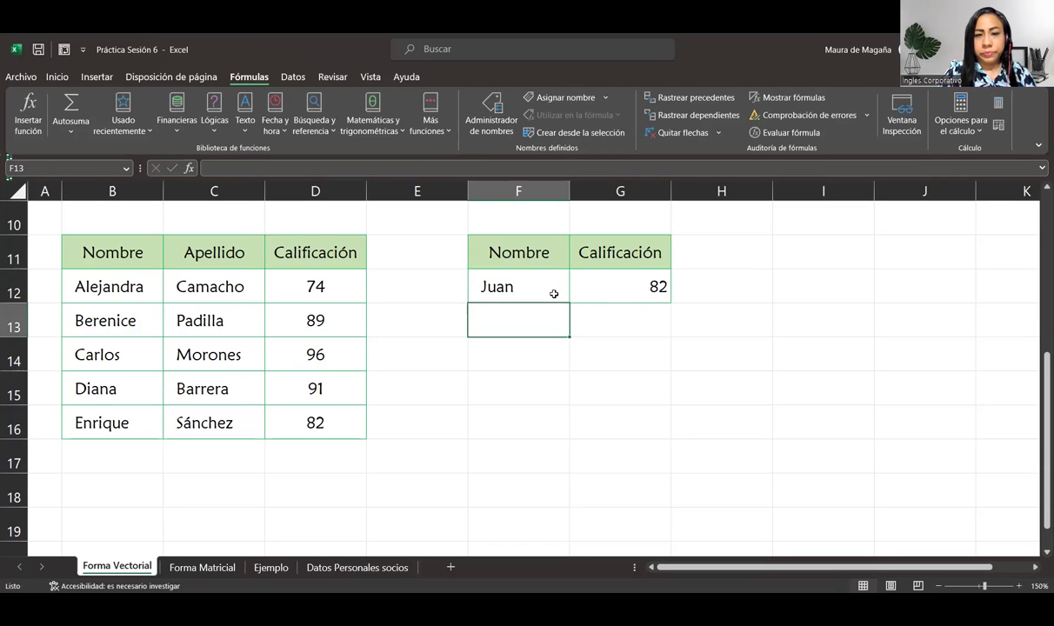
{"action": "left_click", "coordinate": [554, 293]}
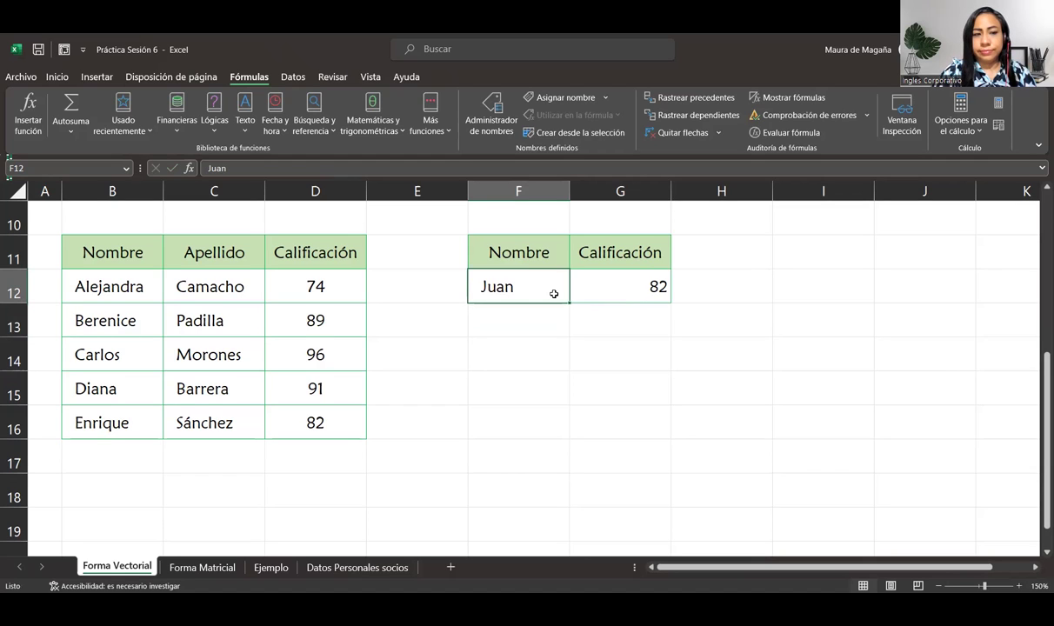
{"action": "type", "text": "Berenuce"}
{"action": "key", "text": "BackSpace"}
{"action": "key", "text": "BackSpace"}
{"action": "key", "text": "BackSpace"}
{"action": "type", "text": "ice"}
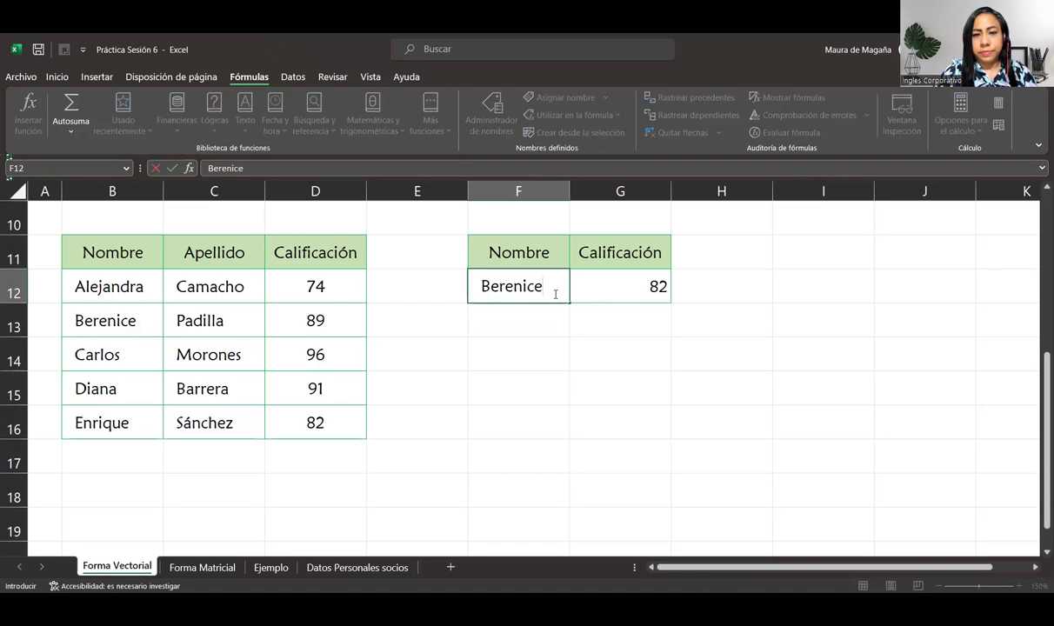
{"action": "key", "text": "Return"}
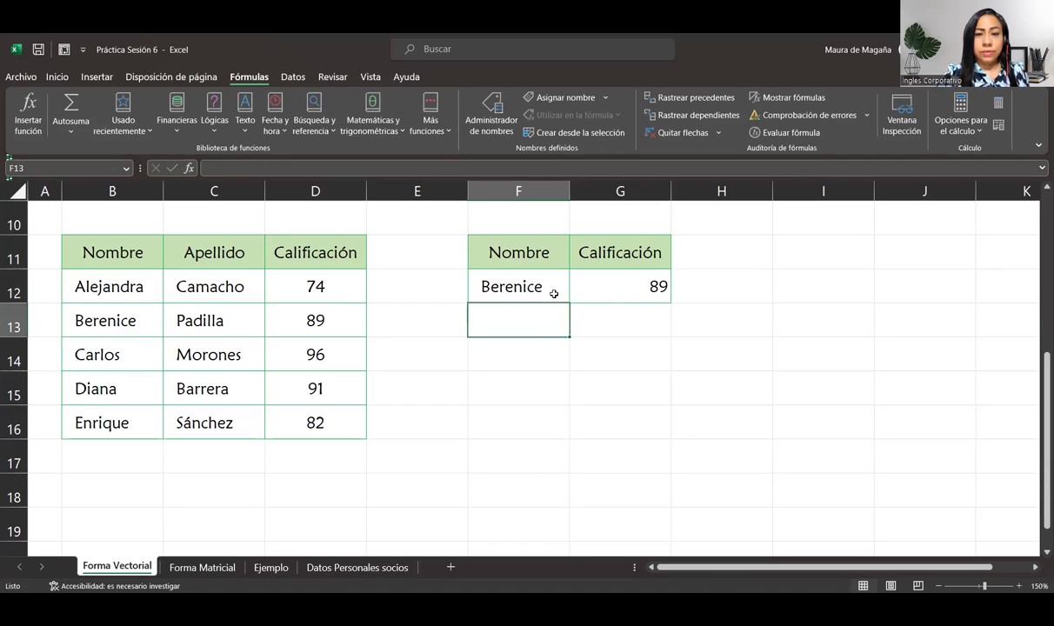
{"action": "left_click", "coordinate": [554, 294]}
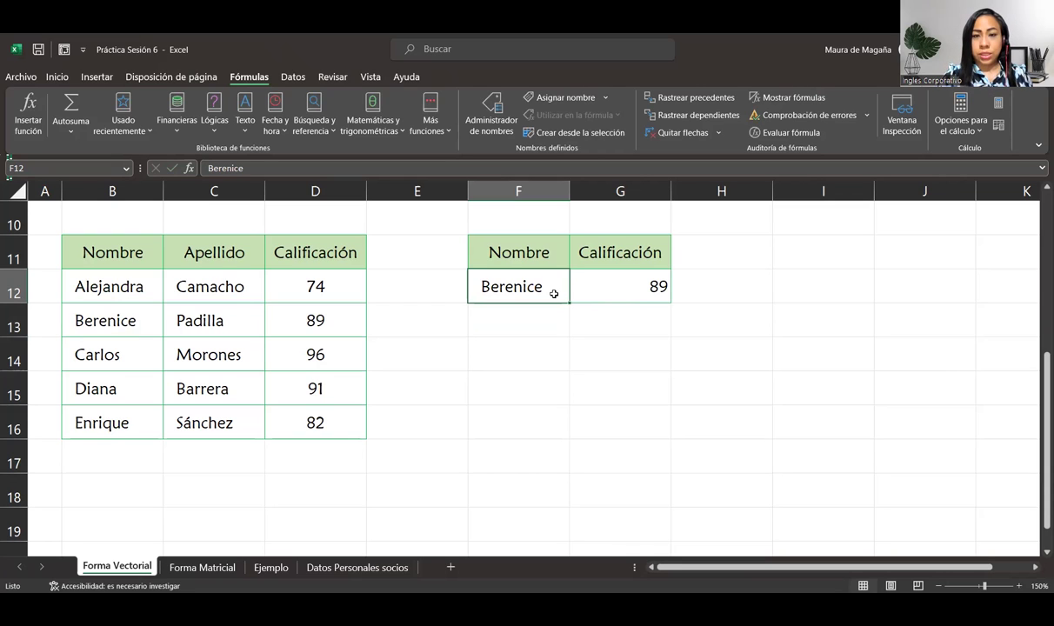
{"action": "double_click", "coordinate": [600, 288]}
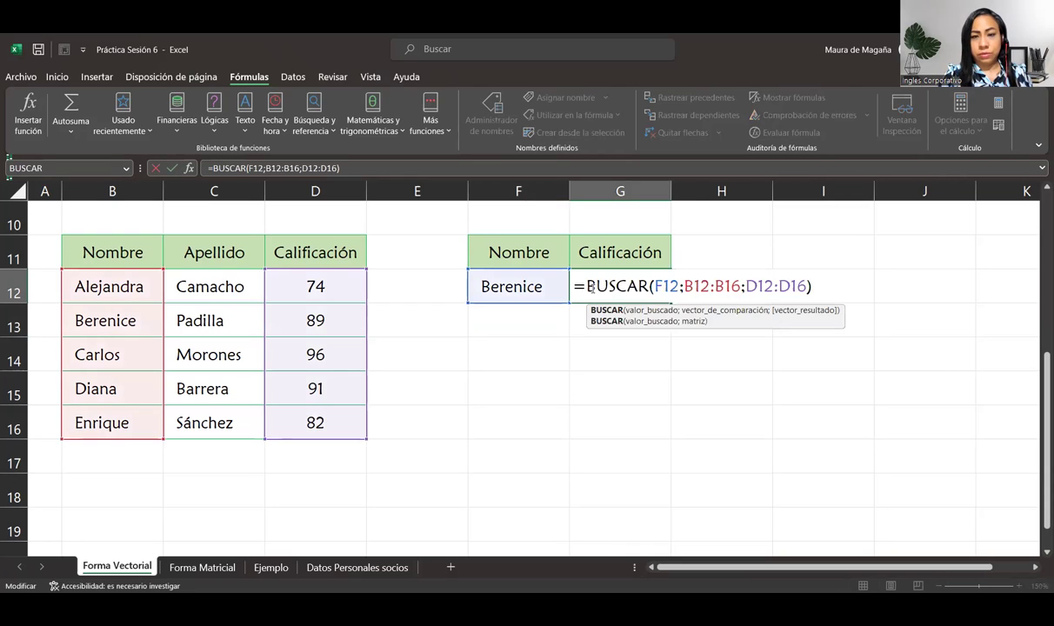
{"action": "left_click", "coordinate": [588, 286]}
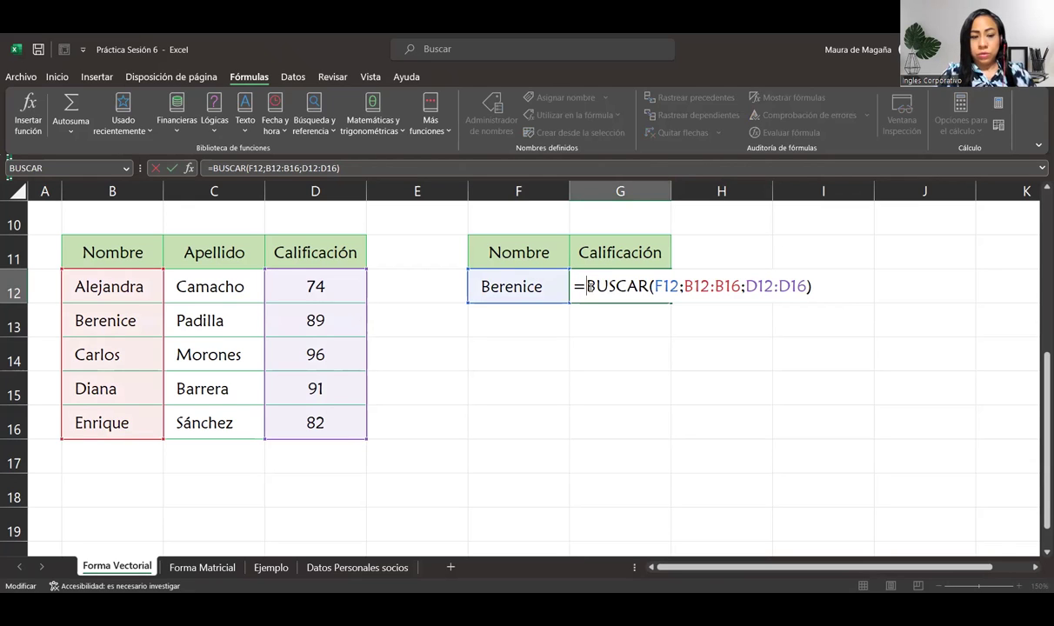
{"action": "type", "text": "si"}
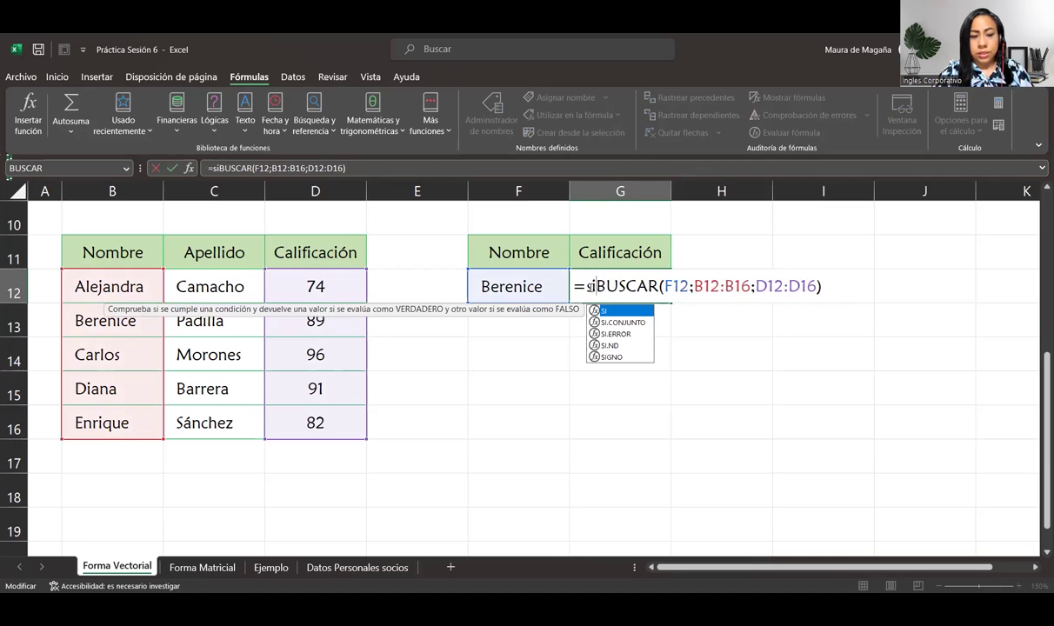
{"action": "key", "text": "Tab"}
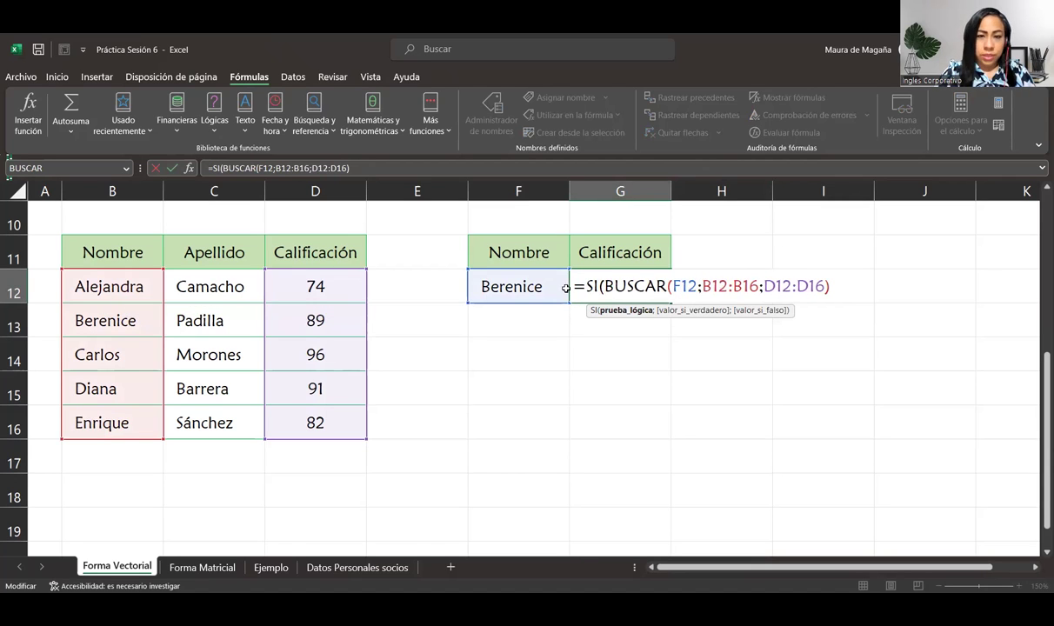
{"action": "left_click", "coordinate": [136, 285]}
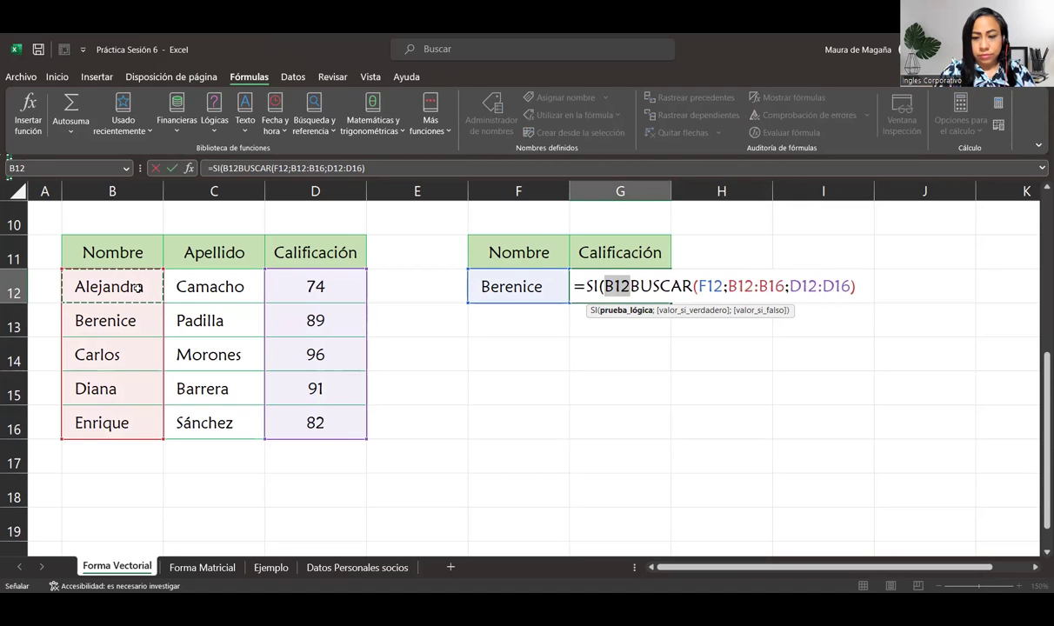
{"action": "type", "text": "="}
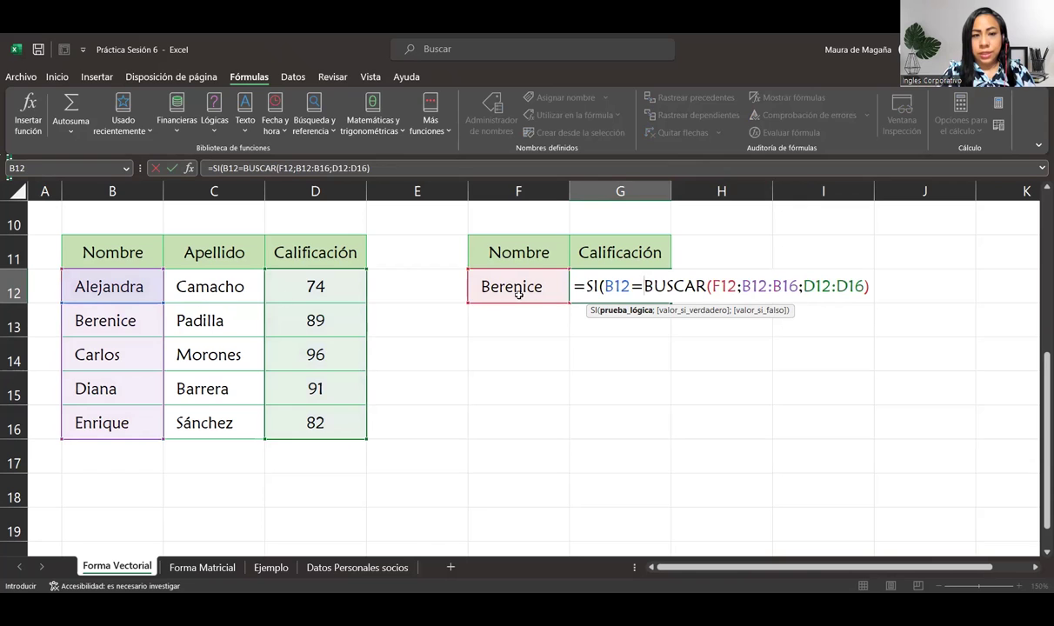
{"action": "left_click", "coordinate": [540, 286]}
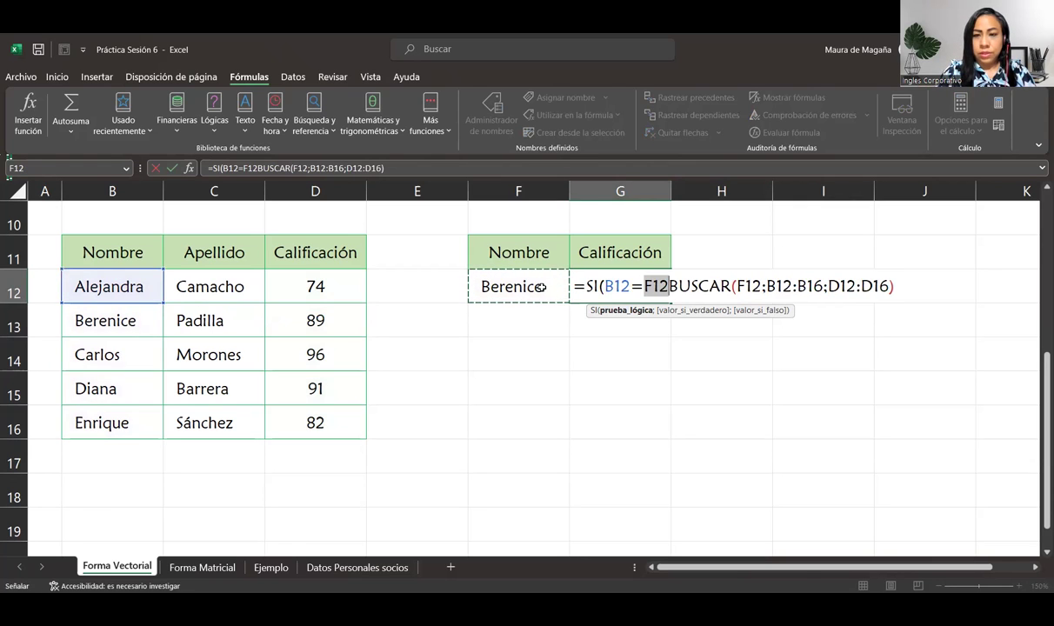
{"action": "type", "text": ";"}
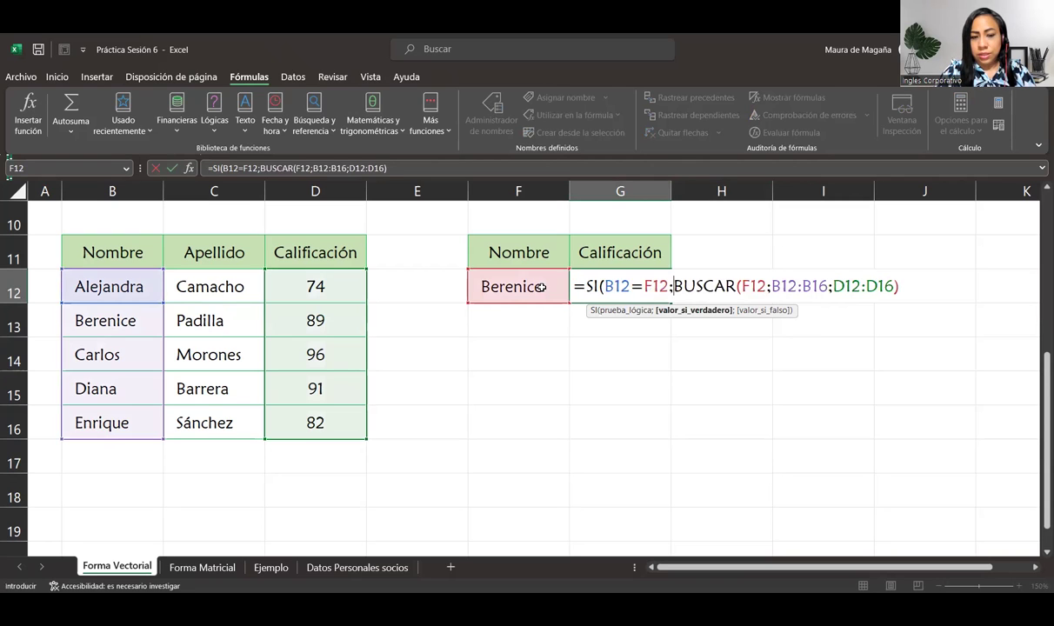
{"action": "type", "text": "\"N"}
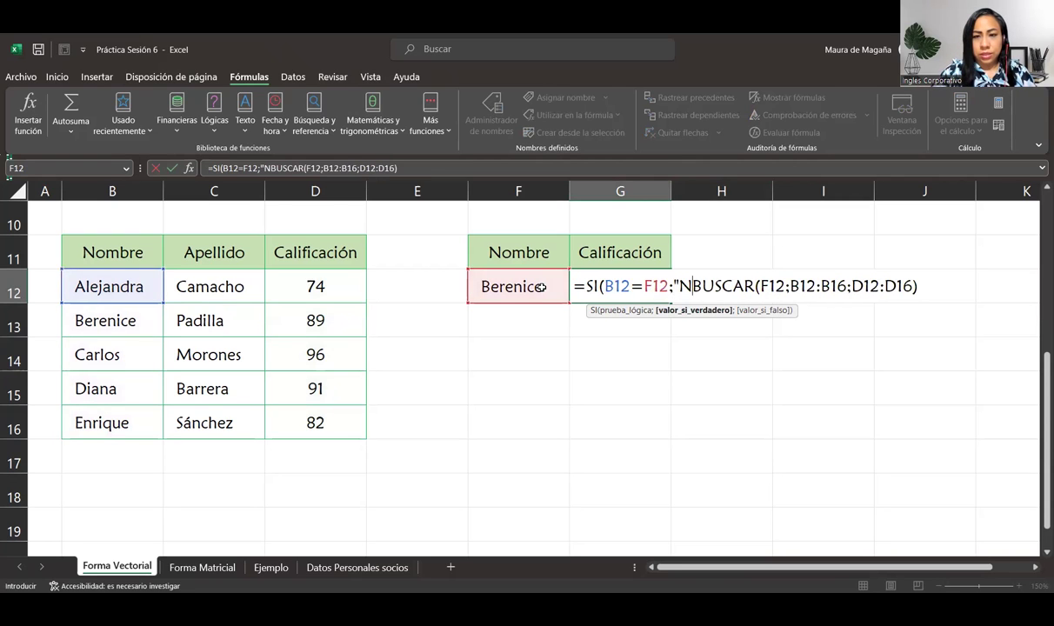
{"action": "type", "text": "/A\""}
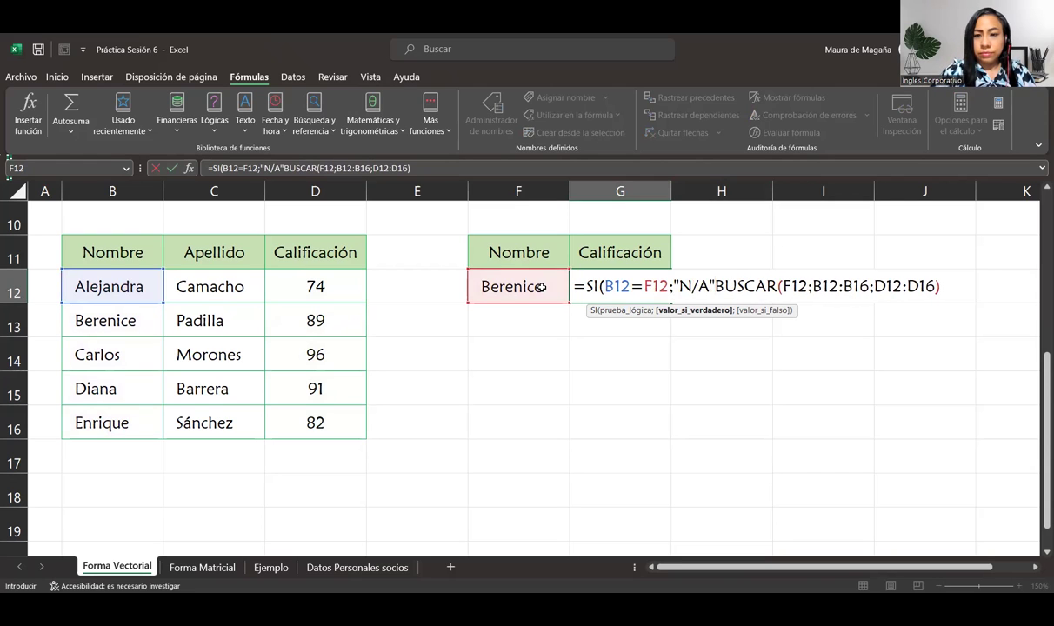
{"action": "type", "text": ";"}
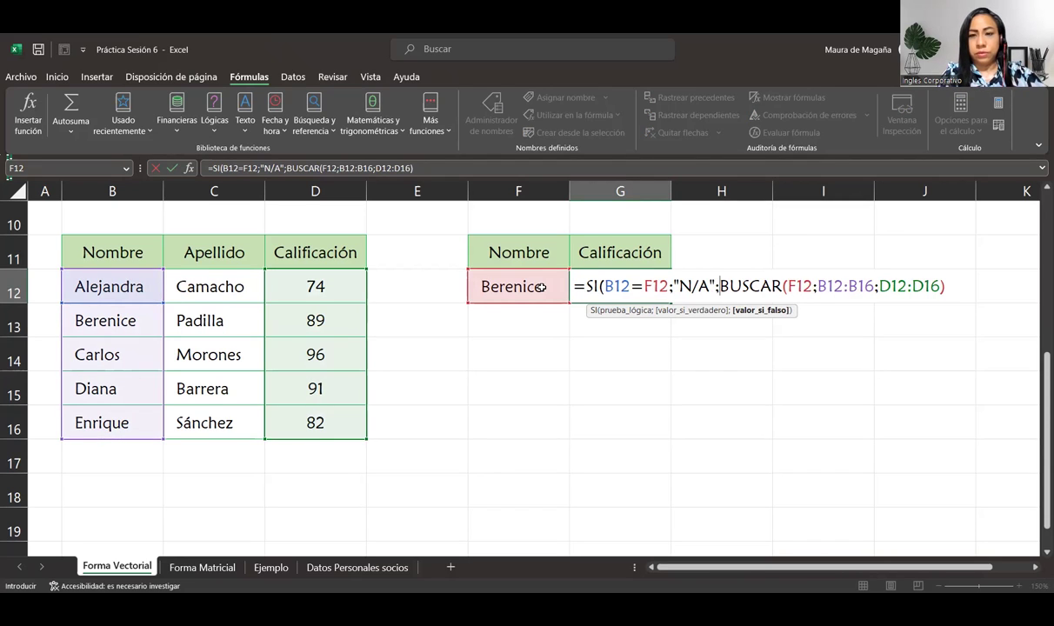
{"action": "key", "text": "Escape"}
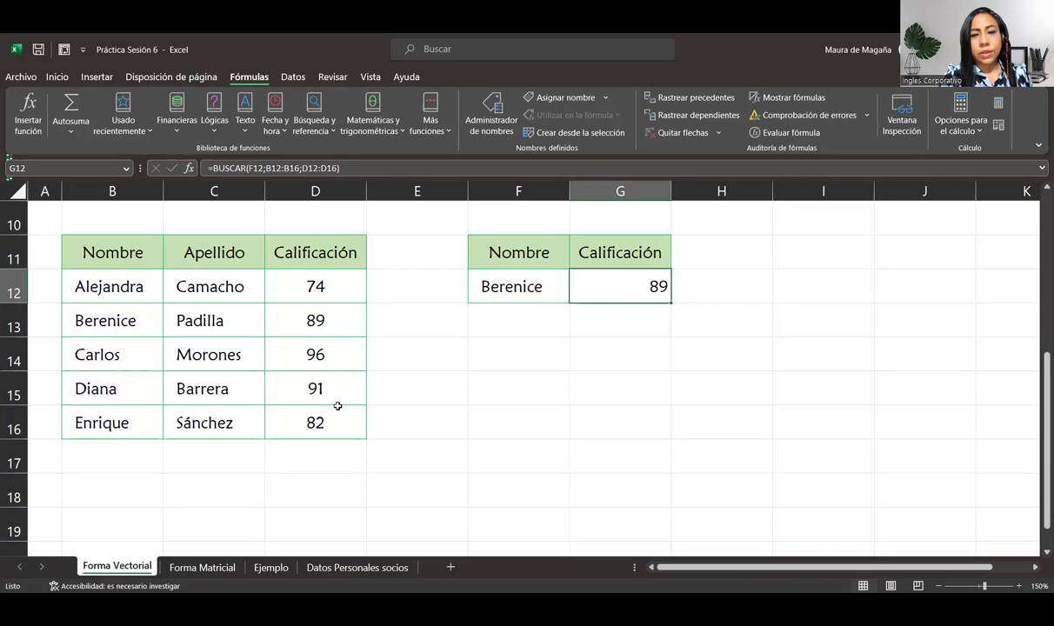
{"action": "left_click", "coordinate": [532, 284]}
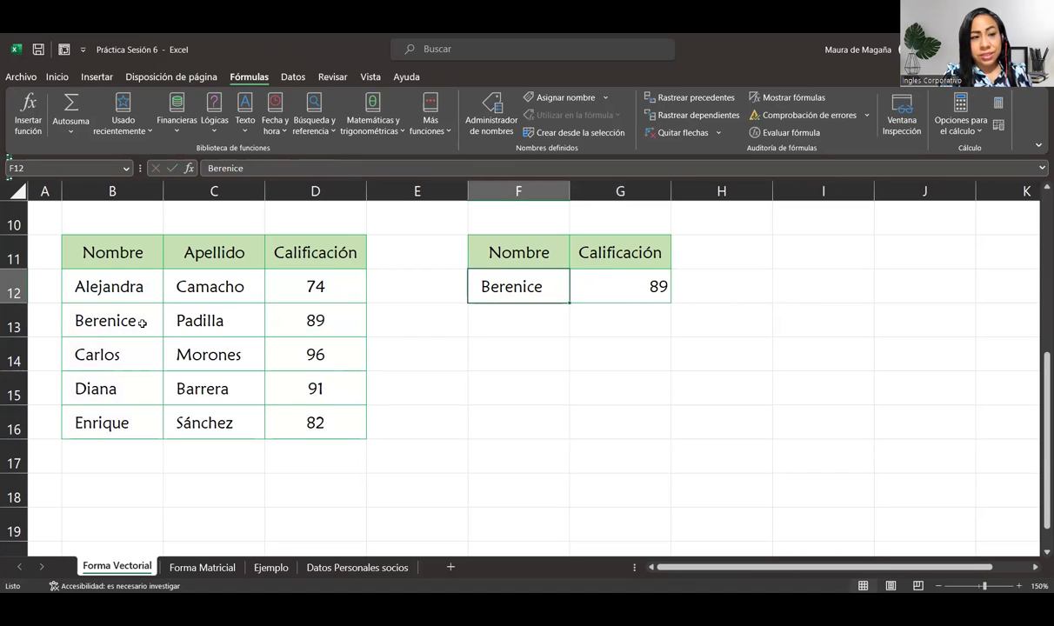
{"action": "left_click_drag", "start_coordinate": [127, 275], "coordinate": [137, 414]}
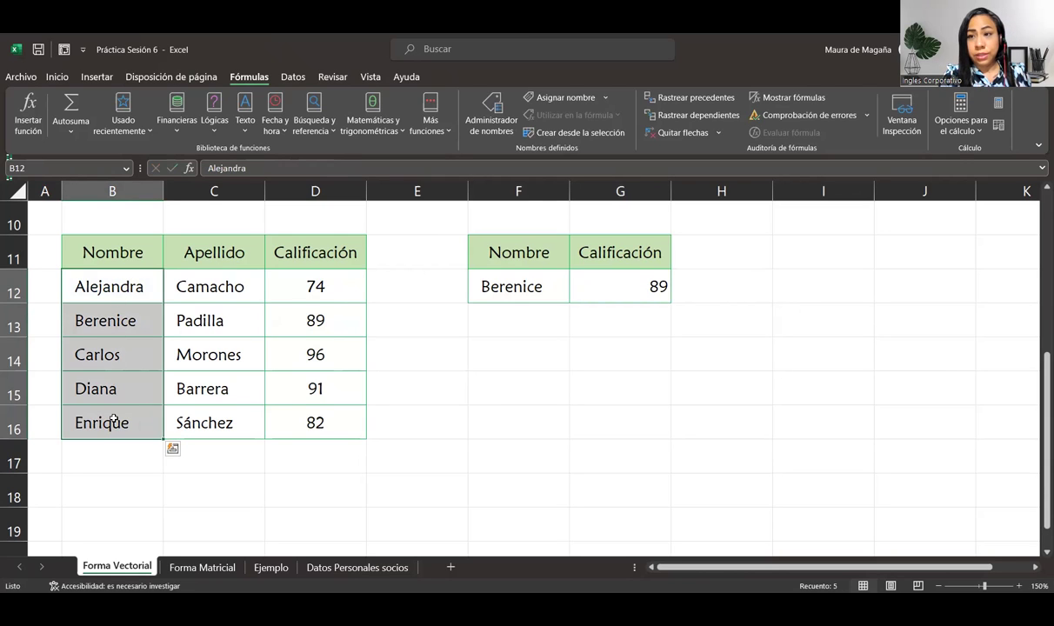
{"action": "left_click", "coordinate": [489, 271]}
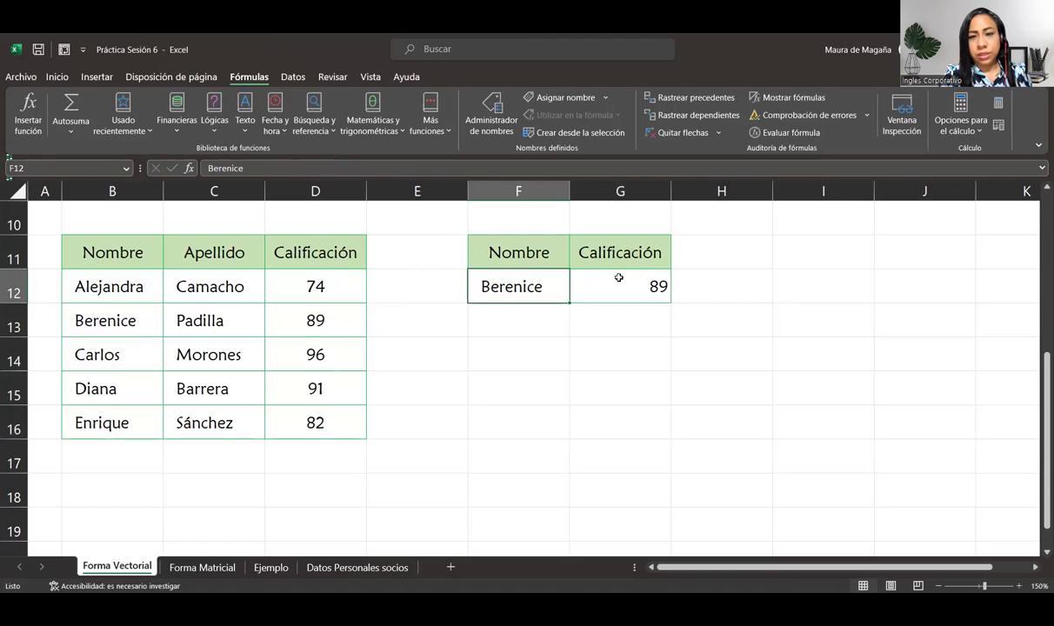
{"action": "left_click", "coordinate": [618, 278]}
{"action": "mouse_move", "coordinate": [1036, 379]}
{"action": "left_mouse_down"}
{"action": "mouse_move", "coordinate": [1036, 401]}
{"action": "mouse_move", "coordinate": [1037, 374]}
{"action": "left_mouse_up"}
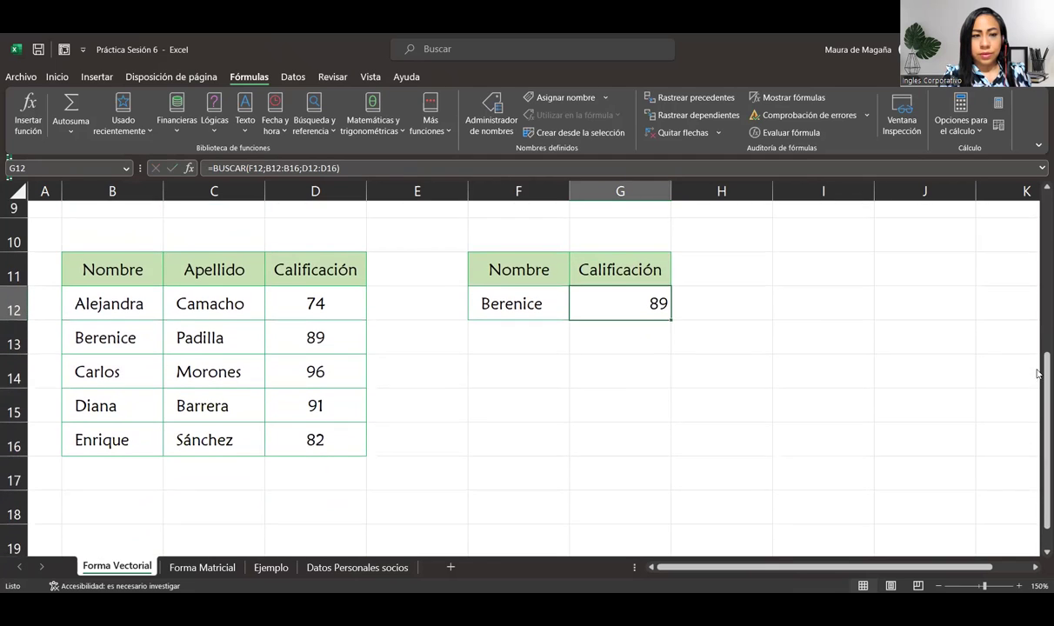
{"action": "scroll", "coordinate": [1036, 374], "scroll_direction": "down", "scroll_amount": 1}
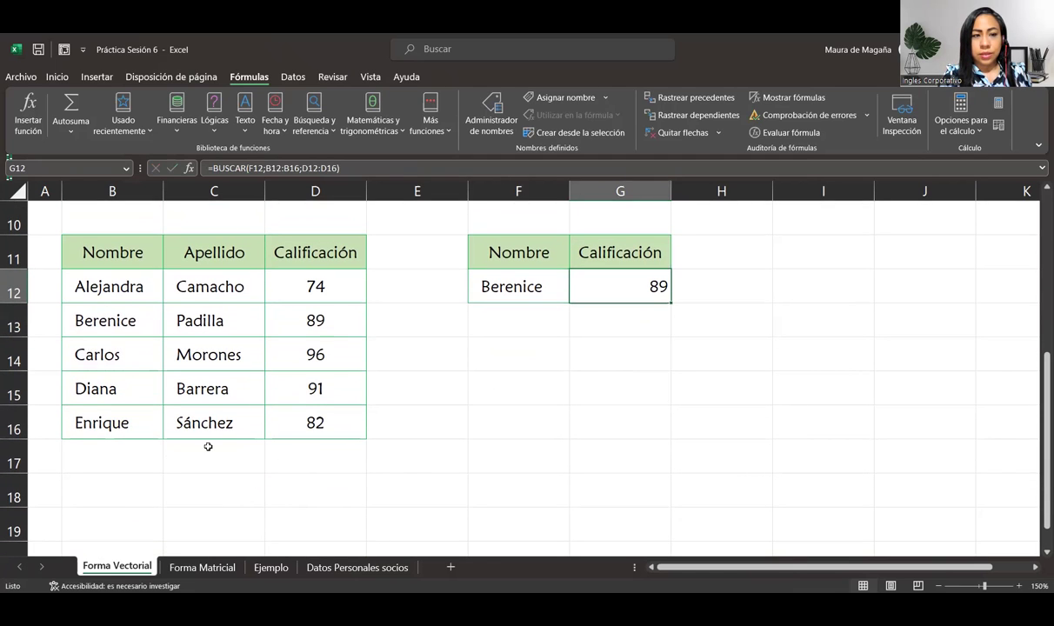
Open the Forma Matricial sheet and zoom in to about 151% on its commission tables.
{"action": "left_click", "coordinate": [202, 569]}
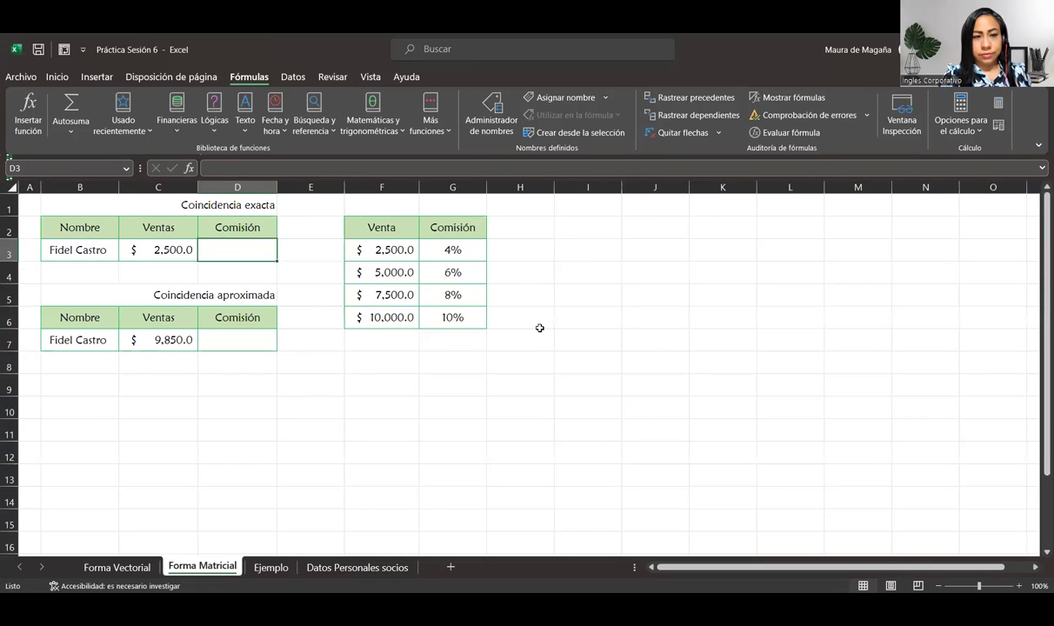
{"action": "scroll", "coordinate": [539, 328], "scroll_direction": "up", "scroll_amount": 1, "text": "ctrl"}
{"action": "scroll", "coordinate": [539, 327], "scroll_direction": "up", "scroll_amount": 1, "text": "ctrl"}
{"action": "scroll", "coordinate": [539, 328], "scroll_direction": "up", "scroll_amount": 1, "text": "ctrl"}
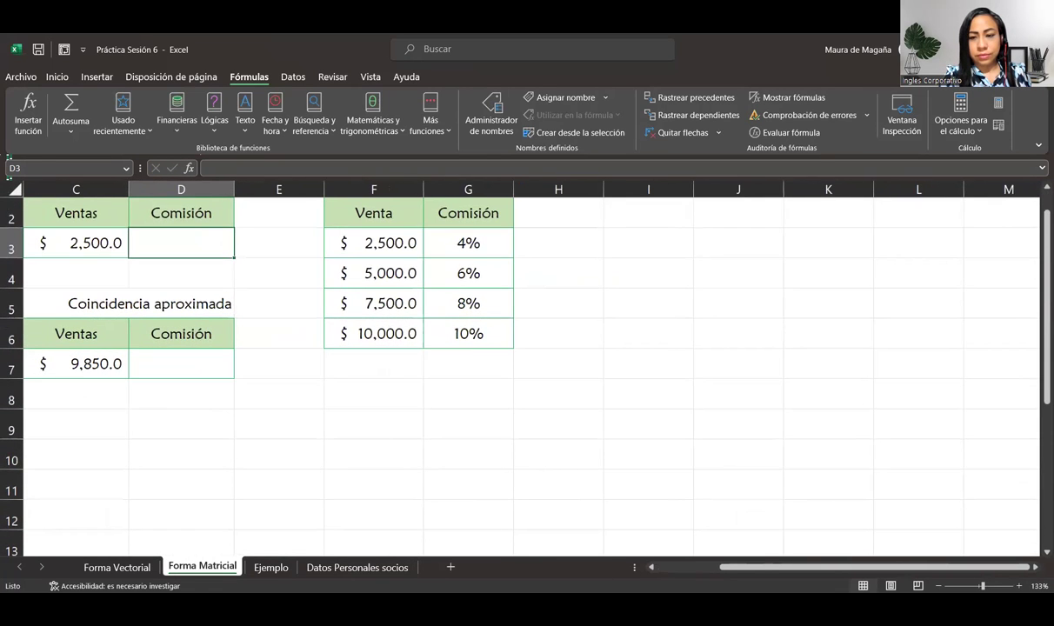
{"action": "left_click_drag", "start_coordinate": [804, 564], "coordinate": [743, 565]}
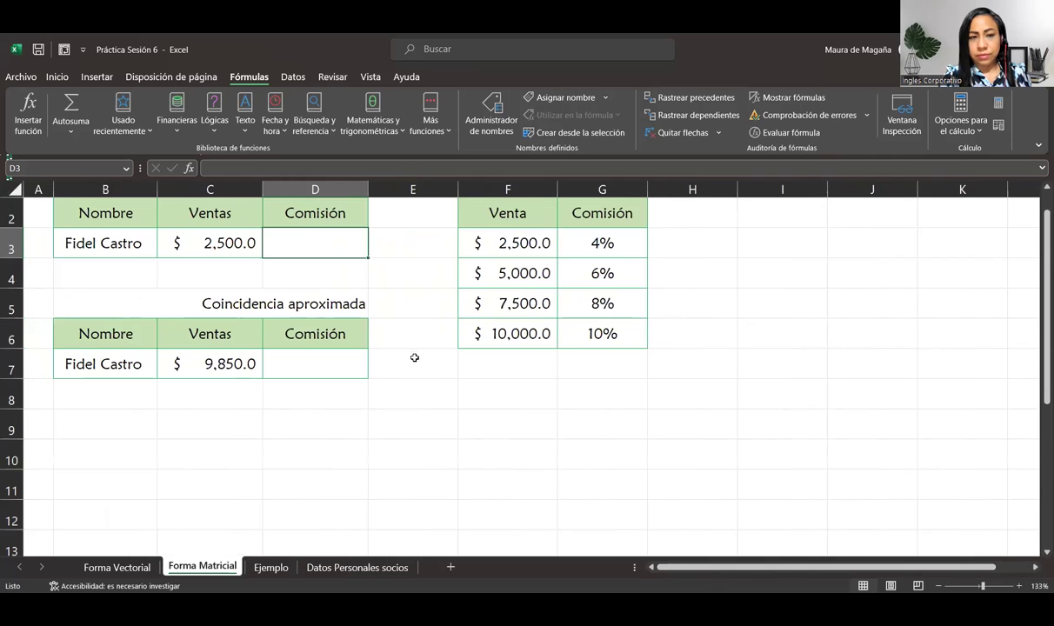
{"action": "left_click_drag", "start_coordinate": [1046, 280], "coordinate": [1045, 265]}
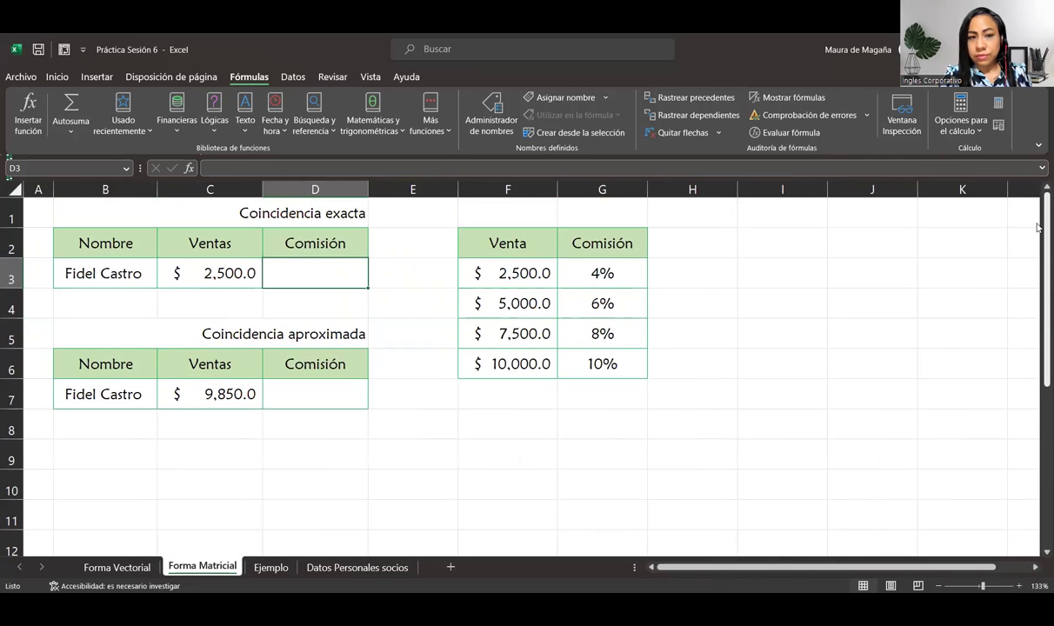
{"action": "scroll", "coordinate": [459, 298], "scroll_direction": "up", "scroll_amount": 2, "text": "ctrl"}
{"action": "scroll", "coordinate": [480, 351], "scroll_direction": "left", "scroll_amount": 1}
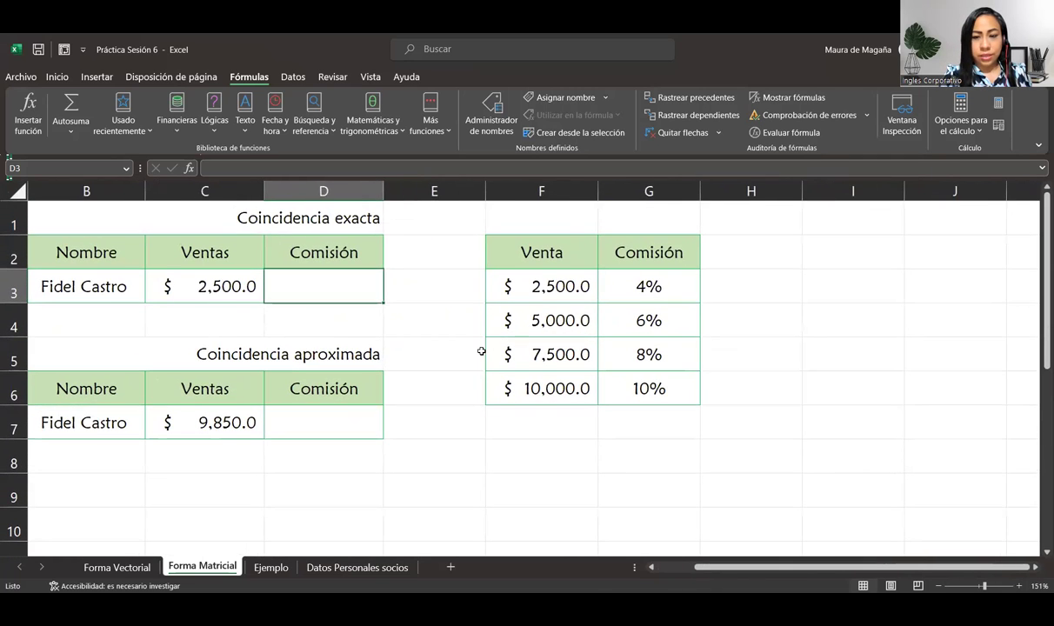
{"action": "scroll", "coordinate": [481, 350], "scroll_direction": "left", "scroll_amount": 1}
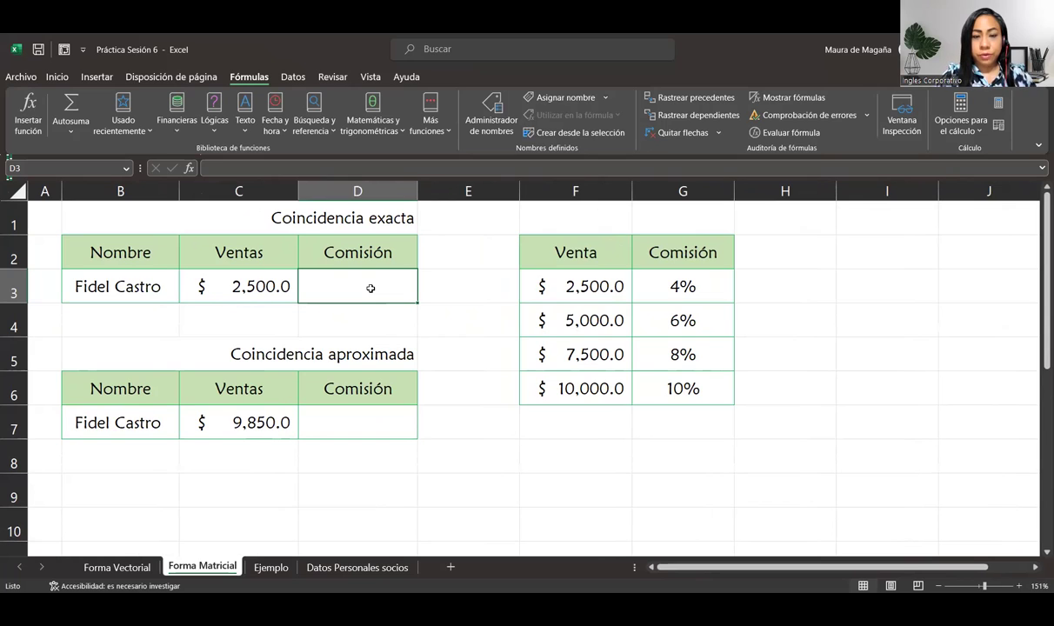
Enter =BUSCAR(C3;F3:G6) in D3 so the 2,500.0 sale returns a 4% commission.
{"action": "type", "text": "="}
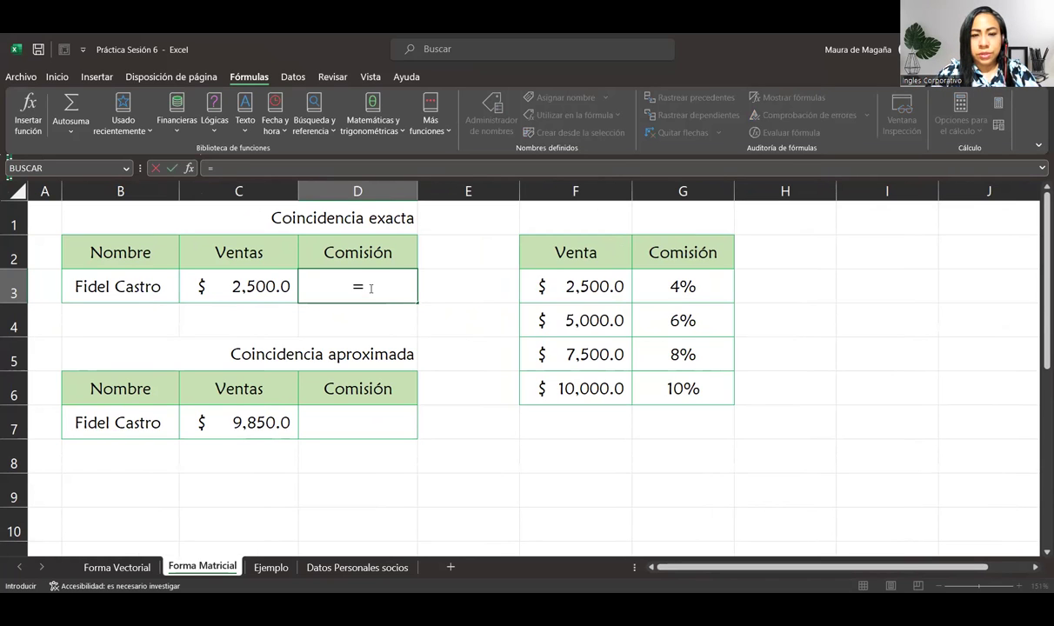
{"action": "type", "text": "busca"}
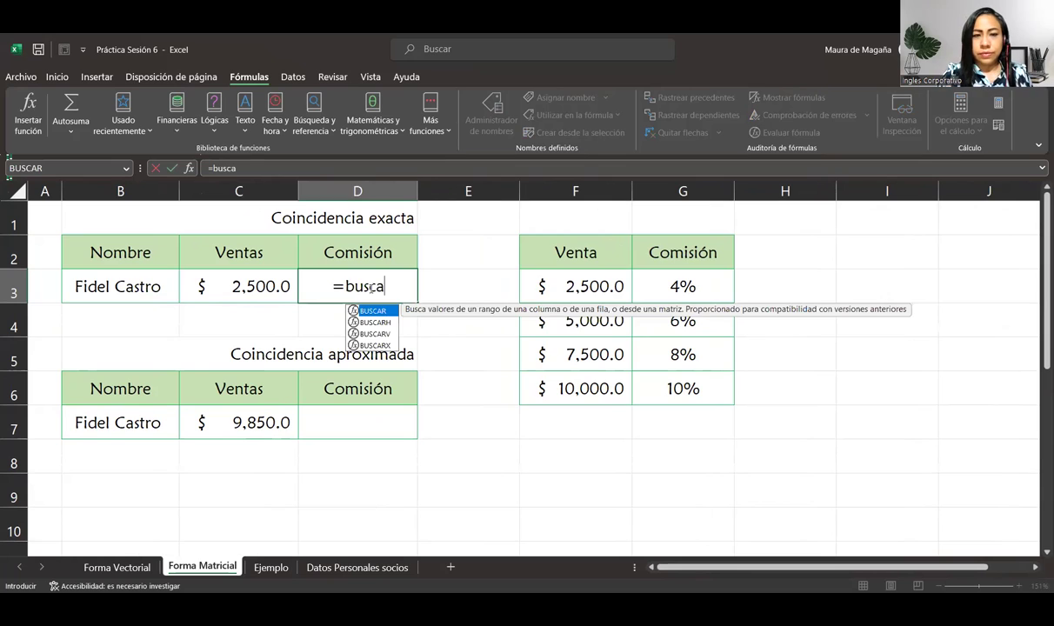
{"action": "key", "text": "Tab"}
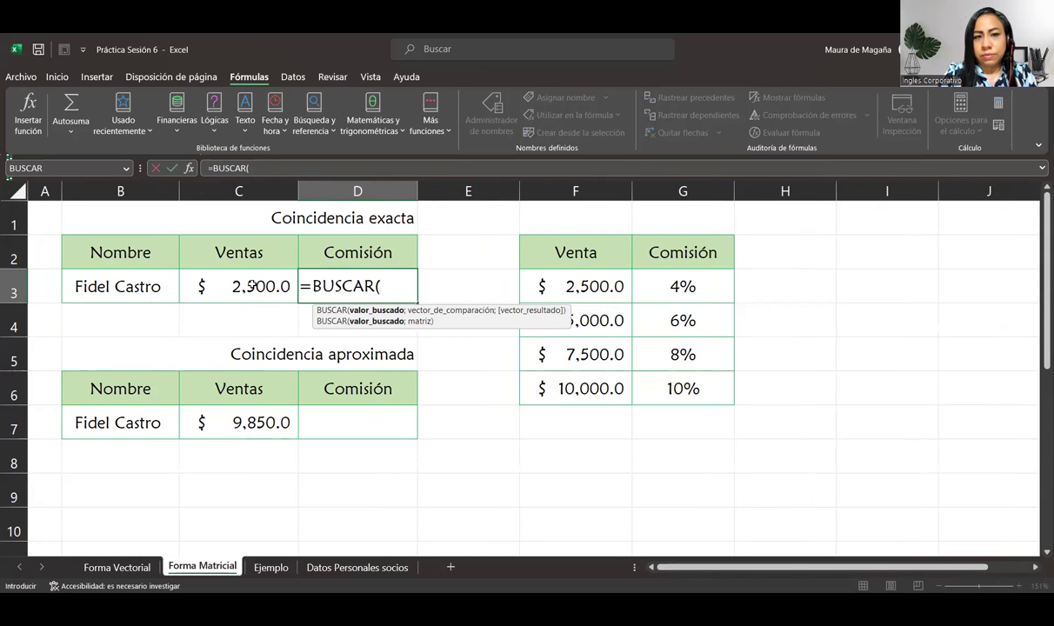
{"action": "left_click", "coordinate": [253, 284]}
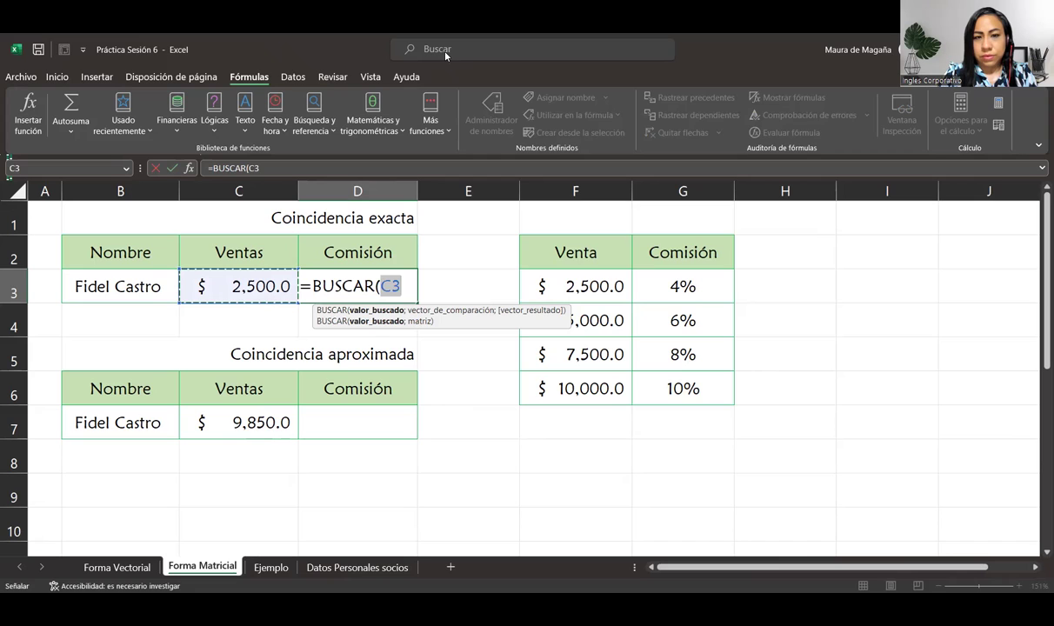
{"action": "left_click", "coordinate": [408, 285]}
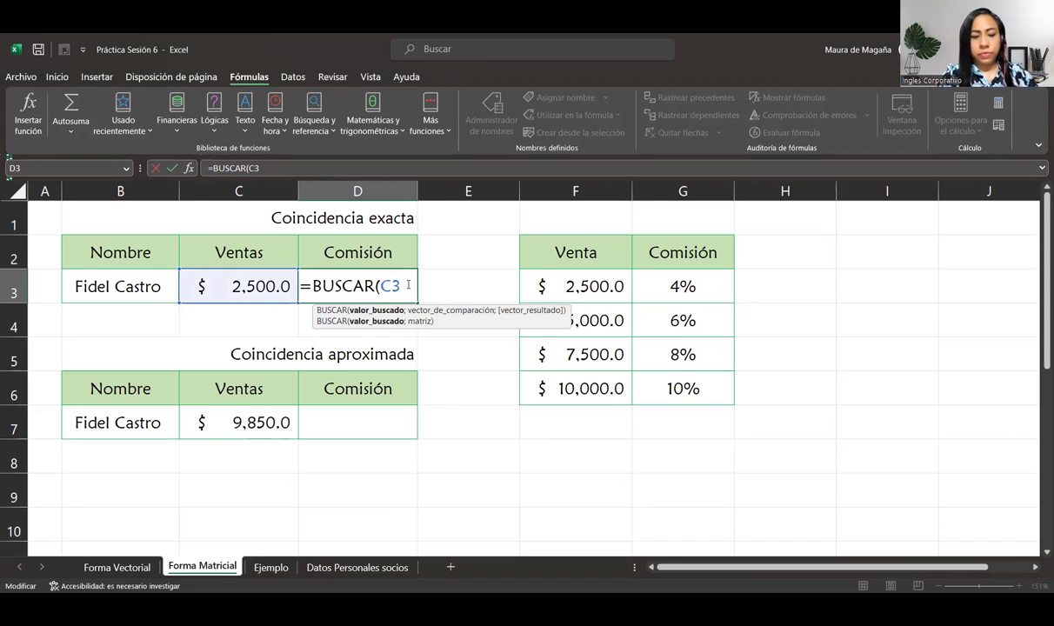
{"action": "type", "text": ";"}
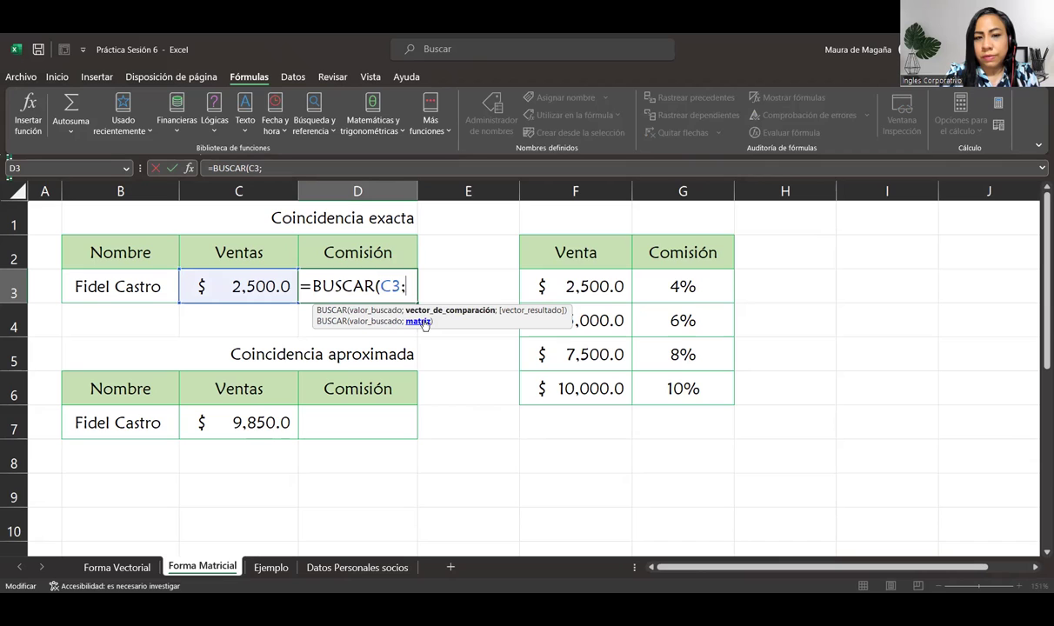
{"action": "left_click_drag", "start_coordinate": [539, 287], "coordinate": [690, 388]}
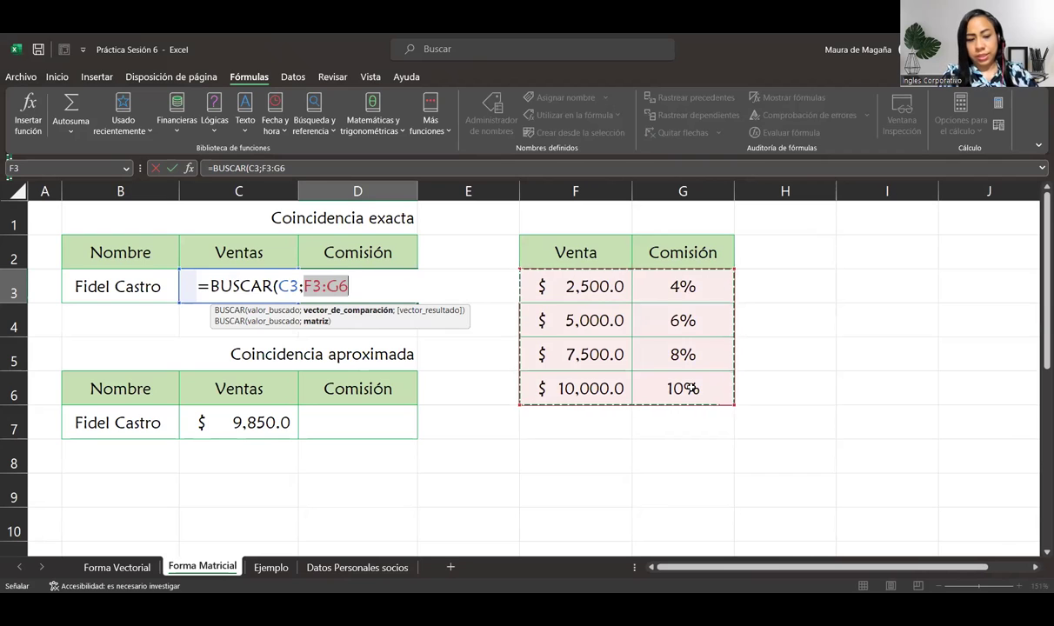
{"action": "type", "text": ")"}
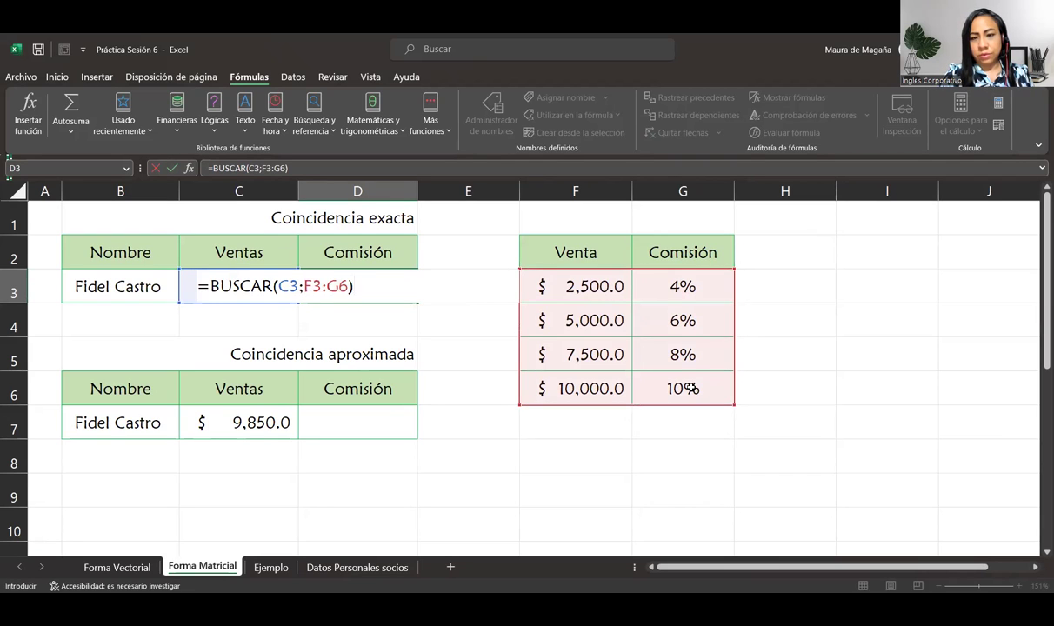
{"action": "key", "text": "Return"}
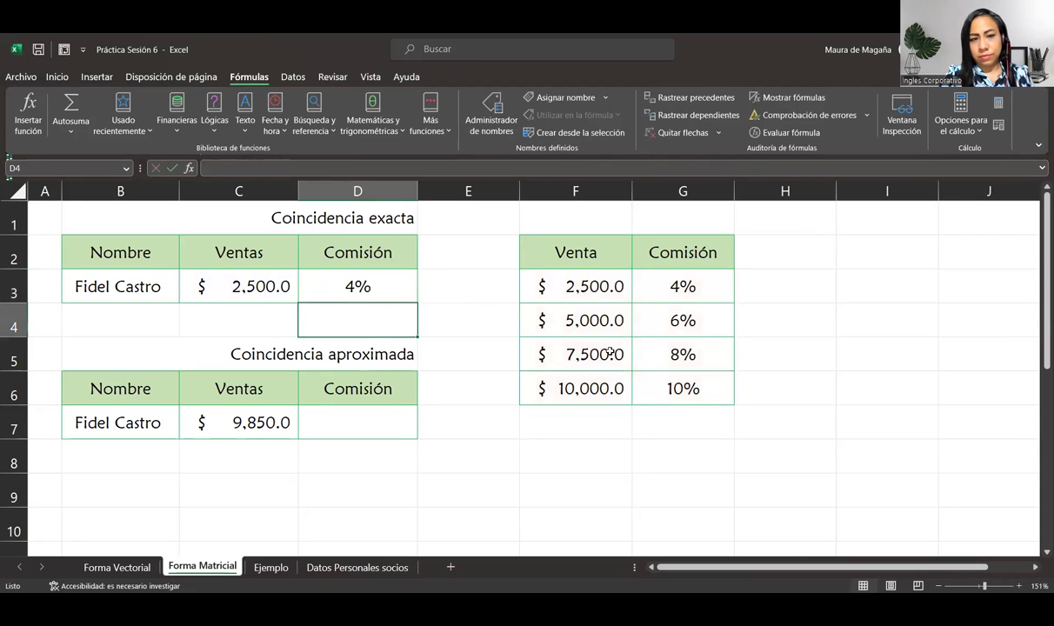
{"action": "double_click", "coordinate": [386, 284]}
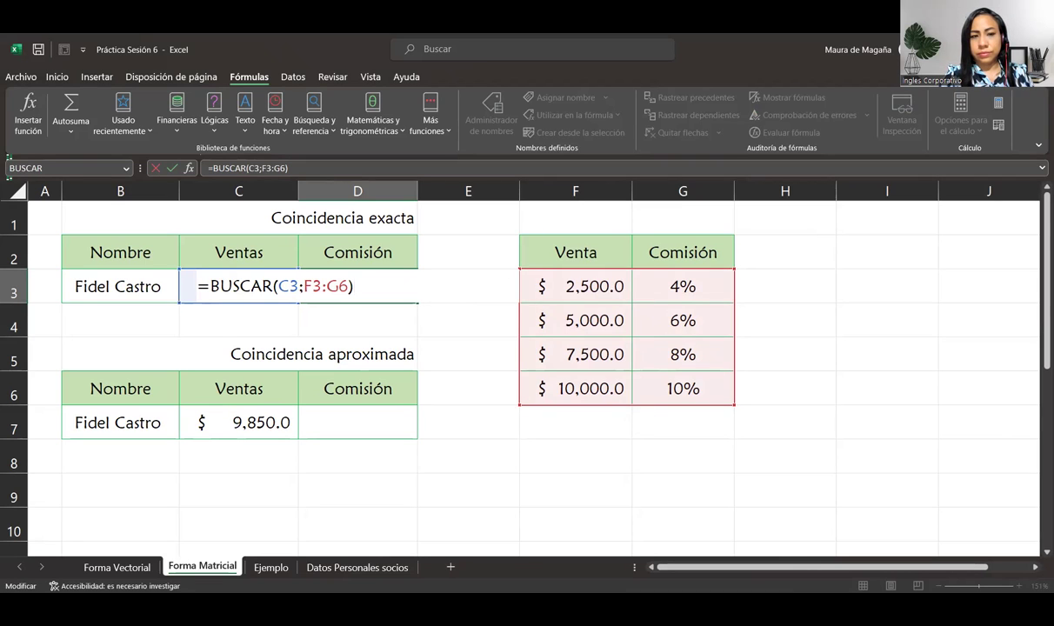
{"action": "left_click", "coordinate": [306, 286]}
{"action": "left_click", "coordinate": [315, 322]}
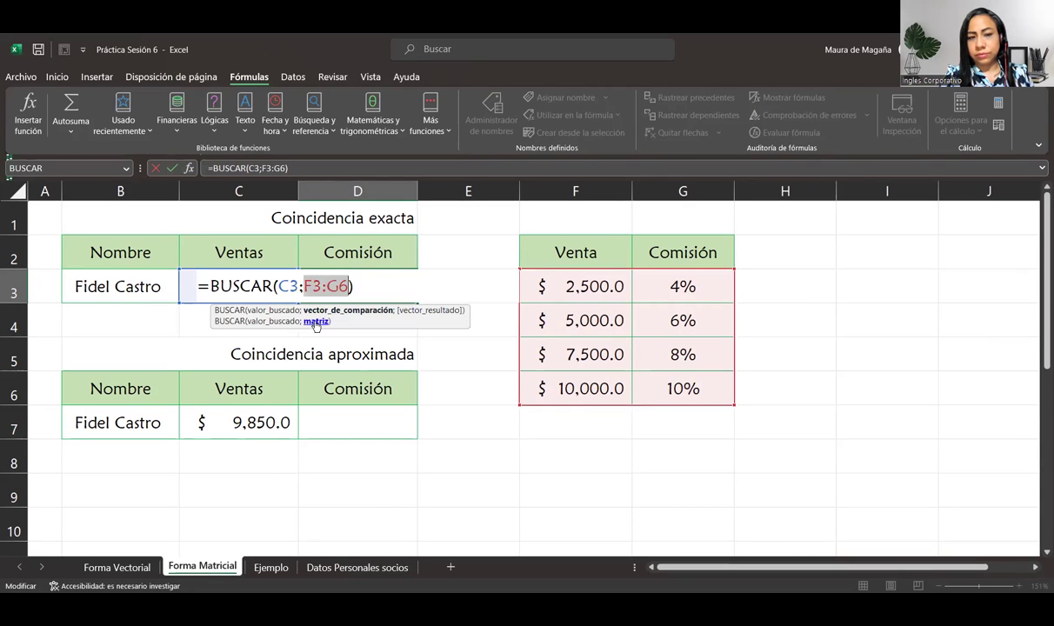
{"action": "left_click", "coordinate": [364, 283]}
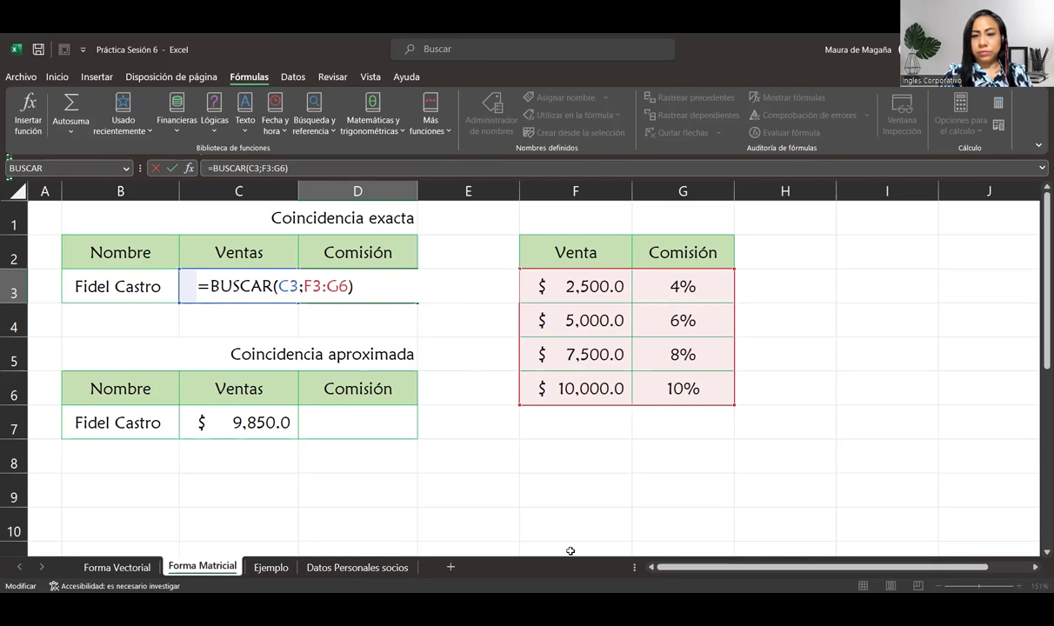
{"action": "key", "text": "Return"}
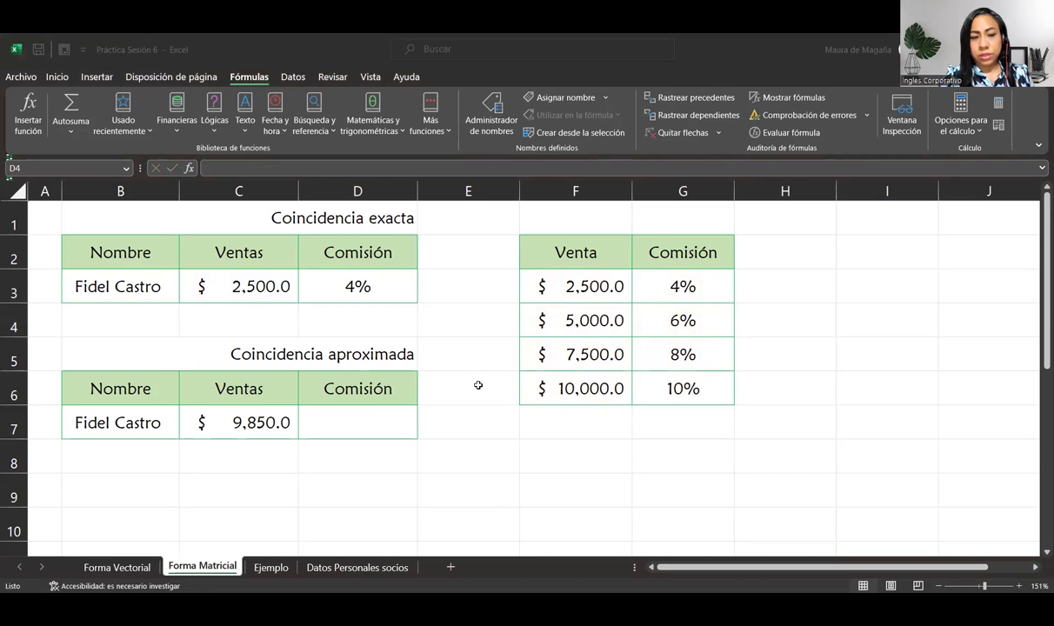
Compare the C3 and C7 sales with the Venta column, then type =busc in D7.
{"action": "left_click", "coordinate": [369, 419]}
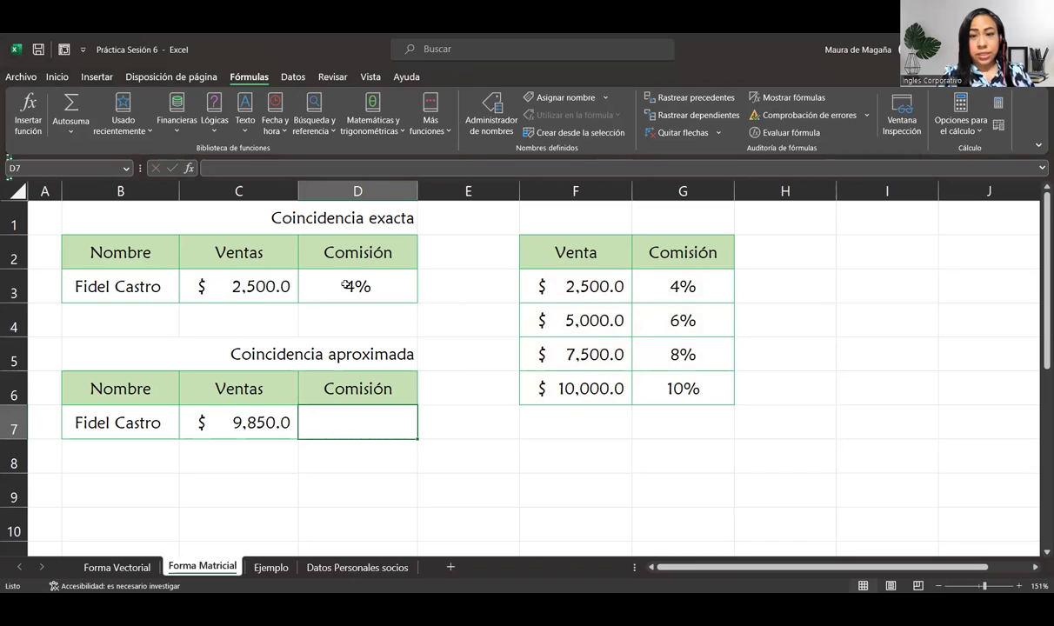
{"action": "left_click", "coordinate": [250, 286]}
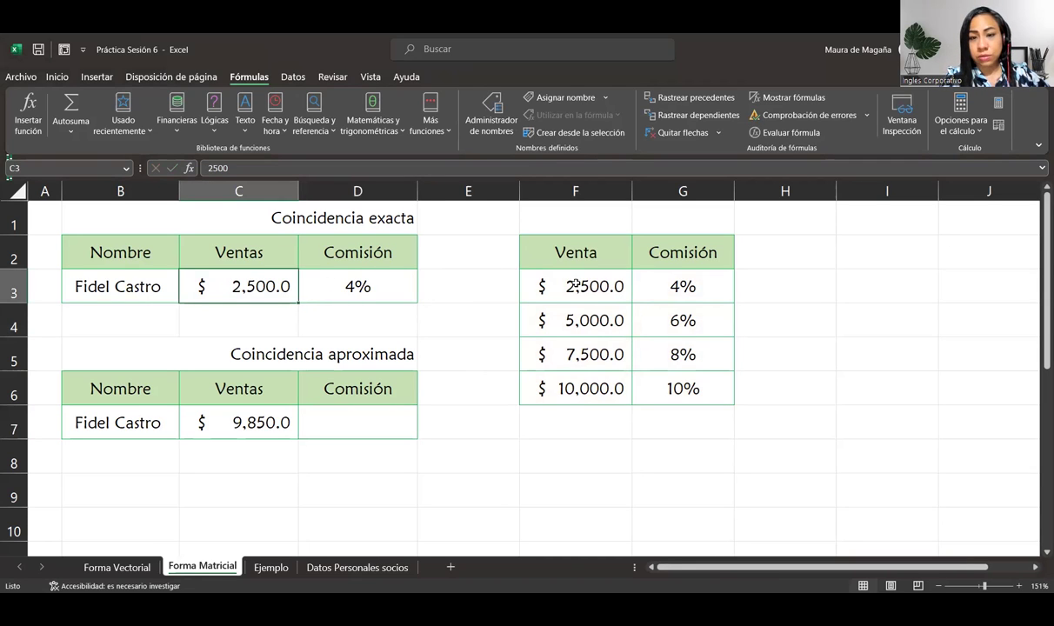
{"action": "left_click", "coordinate": [543, 272]}
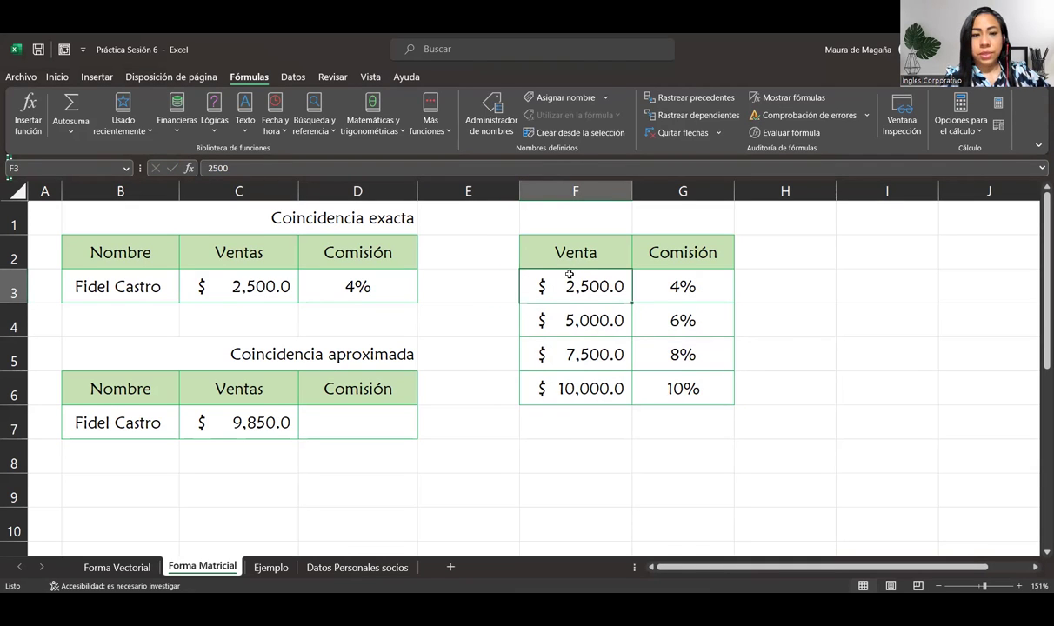
{"action": "left_click", "coordinate": [354, 424]}
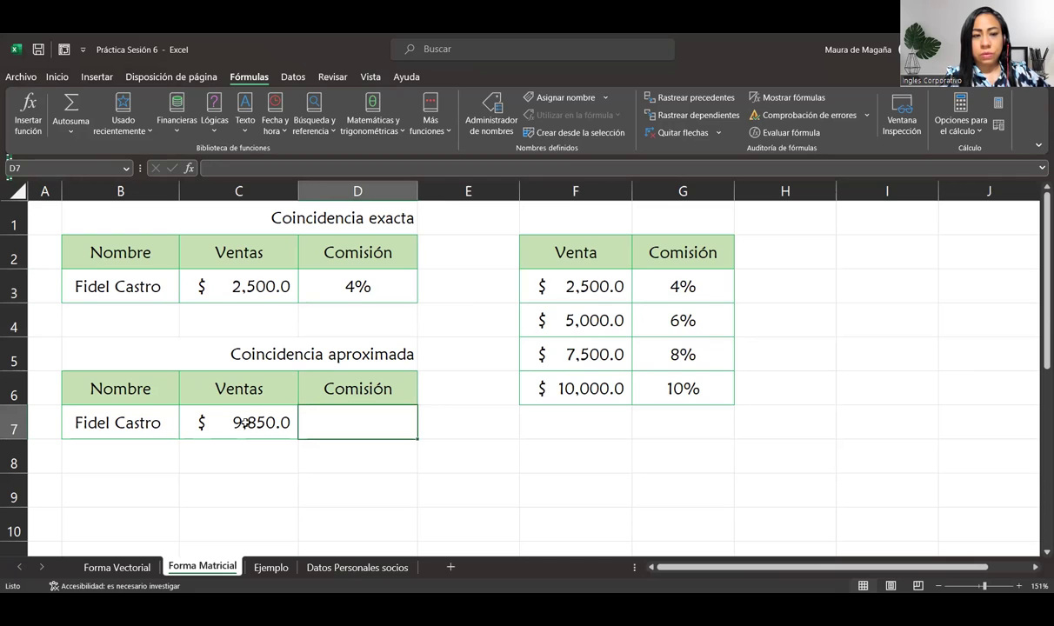
{"action": "left_click", "coordinate": [259, 420]}
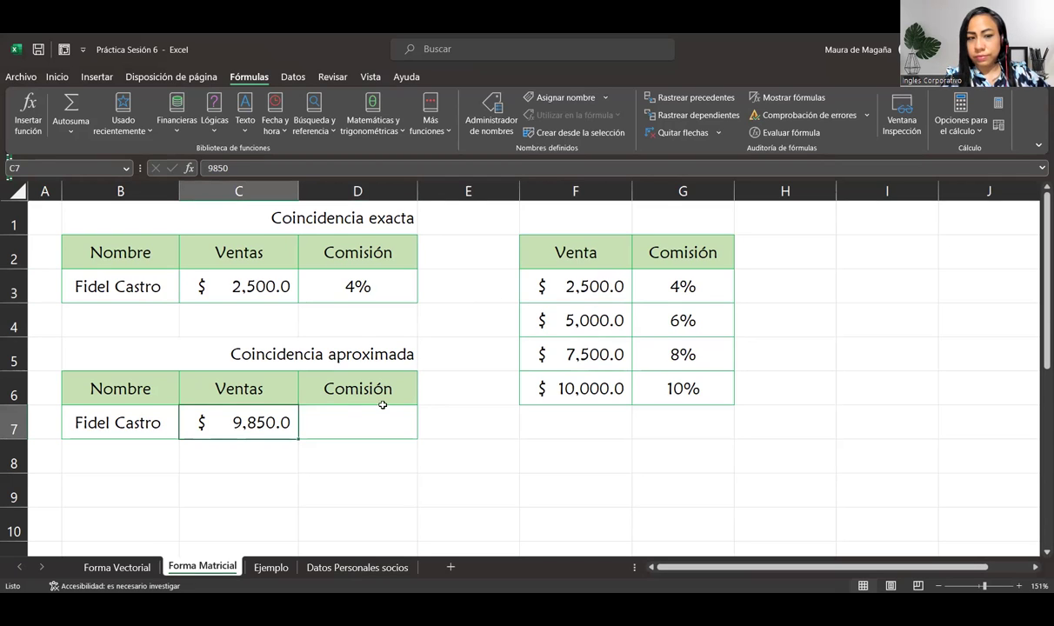
{"action": "left_click", "coordinate": [356, 419]}
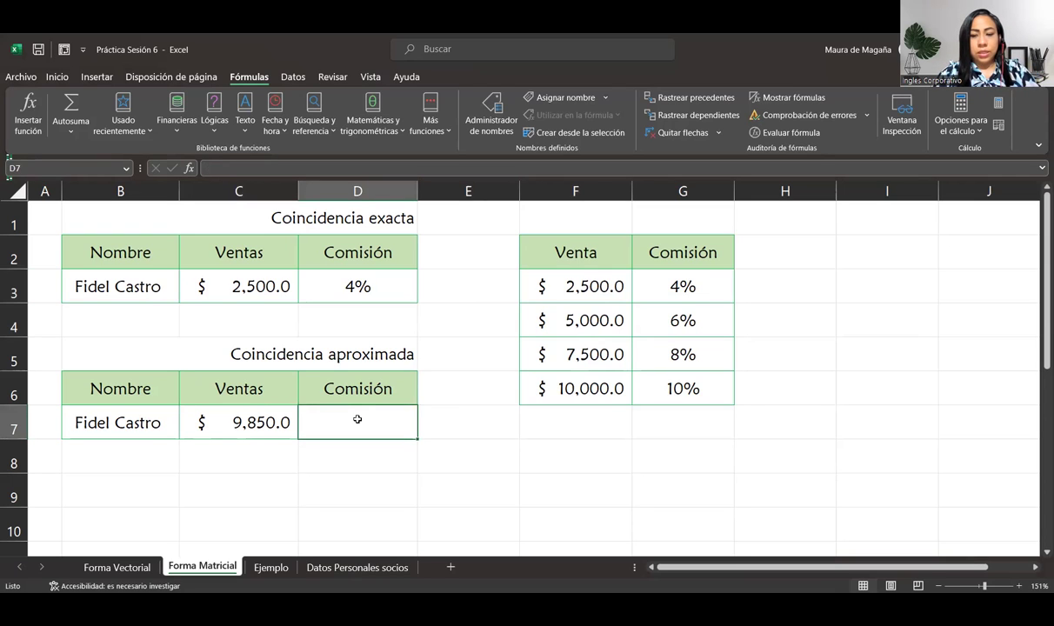
{"action": "type", "text": "="}
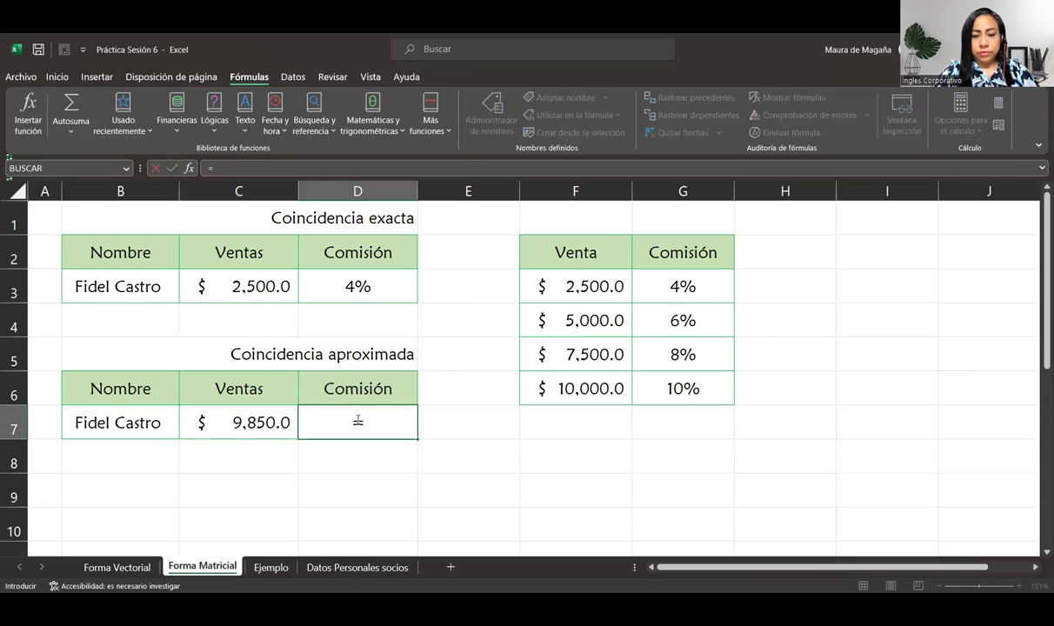
{"action": "type", "text": "busc"}
Build =BUSCAR(C7;F3:G6) in D7 to look up the 9,850.0 sale's commission.
{"action": "key", "text": "Tab"}
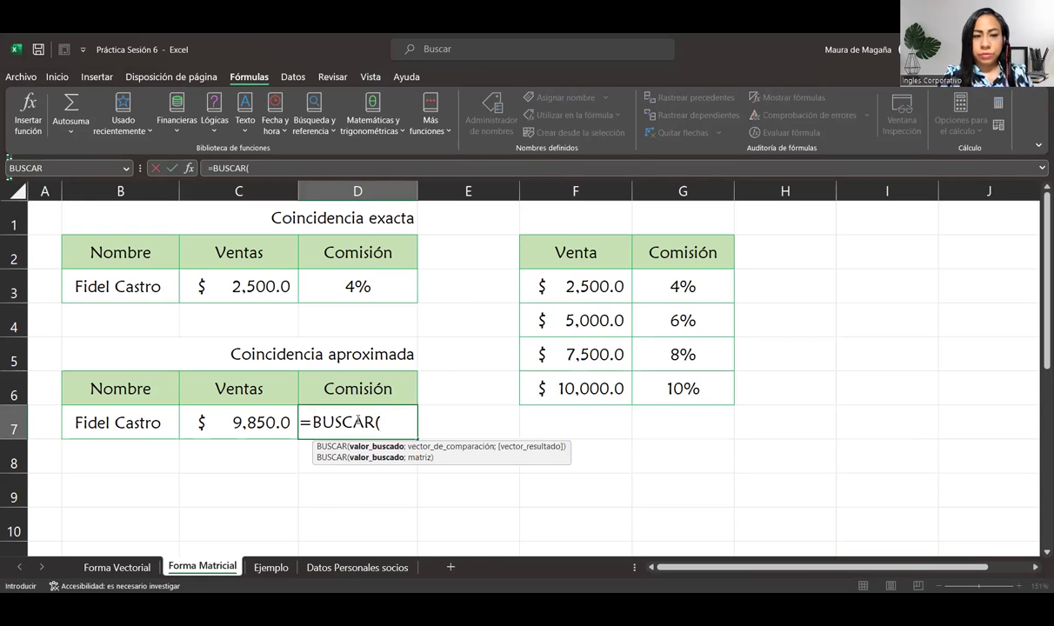
{"action": "left_click", "coordinate": [243, 409]}
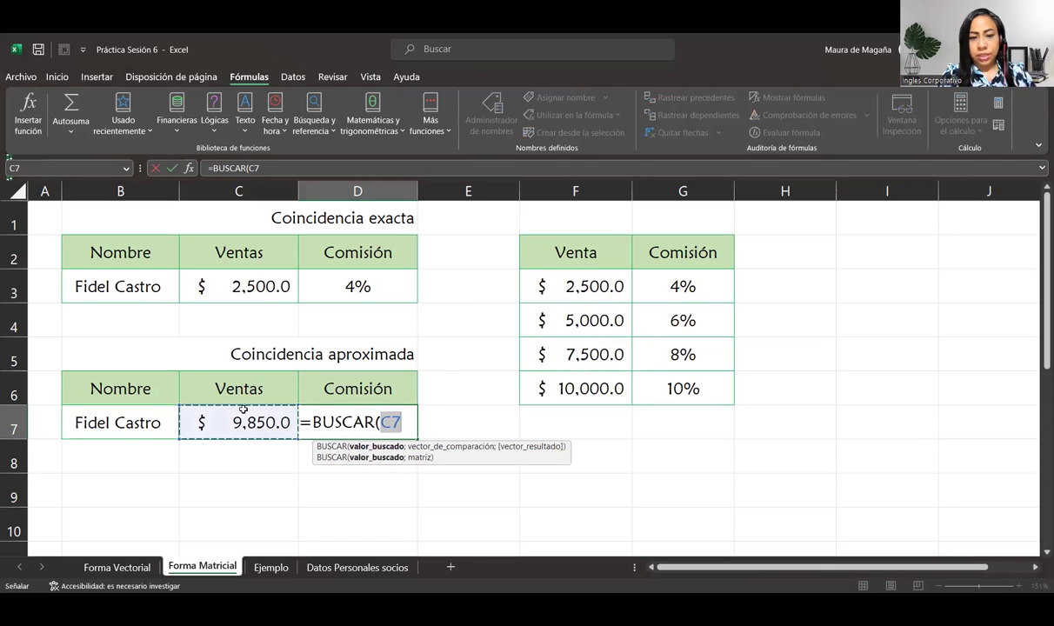
{"action": "type", "text": ";"}
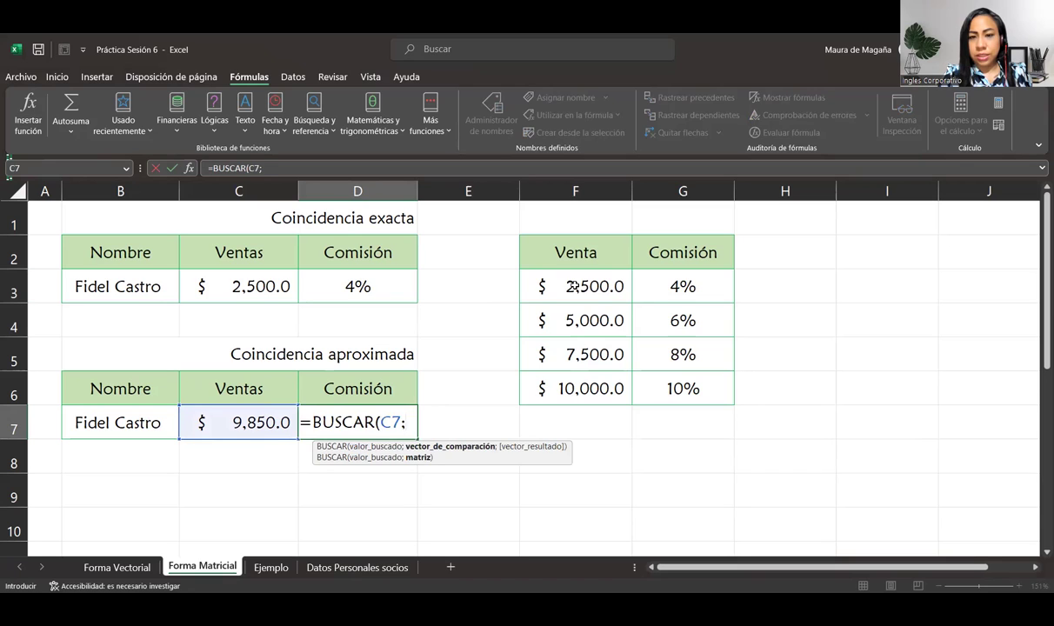
{"action": "left_click", "coordinate": [573, 286]}
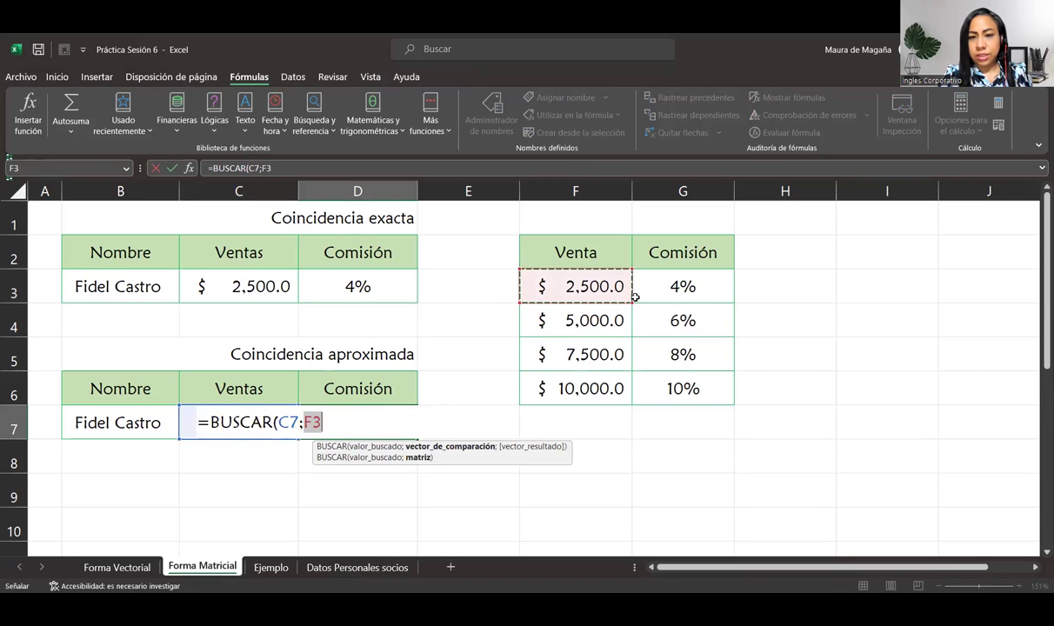
{"action": "left_click", "coordinate": [686, 386], "text": "shift"}
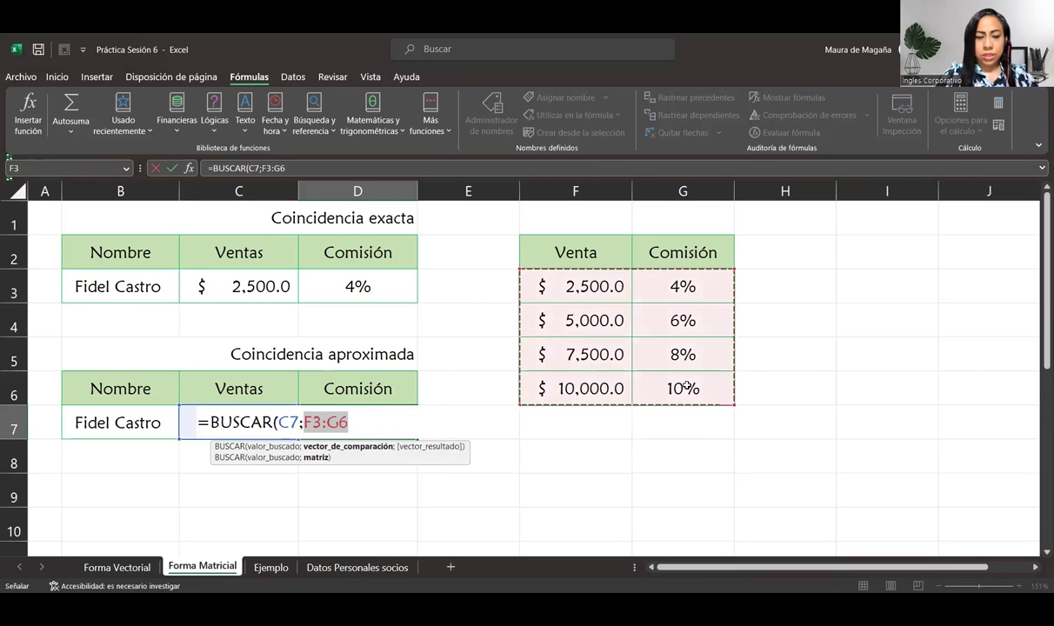
{"action": "type", "text": ")"}
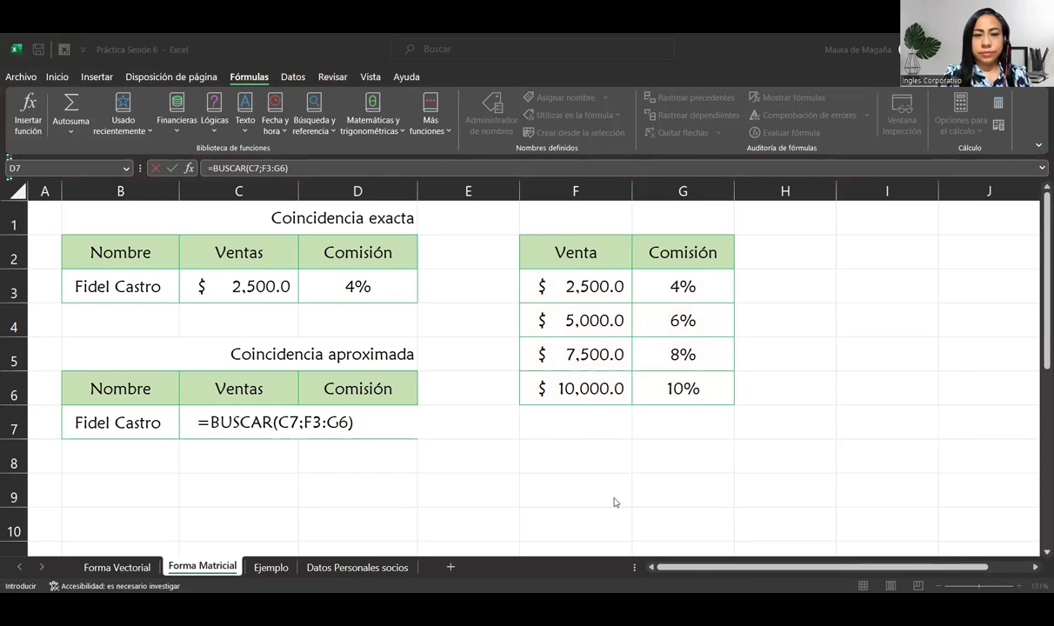
{"action": "left_click", "coordinate": [375, 421]}
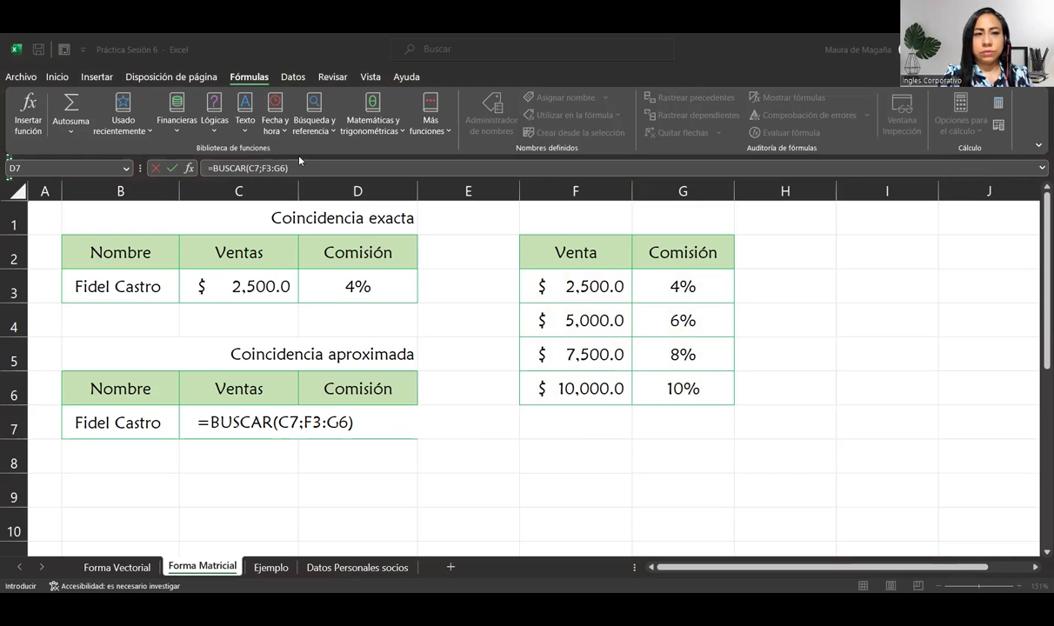
{"action": "left_click", "coordinate": [393, 421]}
Commit the D7 lookup and change the C7 sales to 6000, giving a 6% commission.
{"action": "key", "text": "Return"}
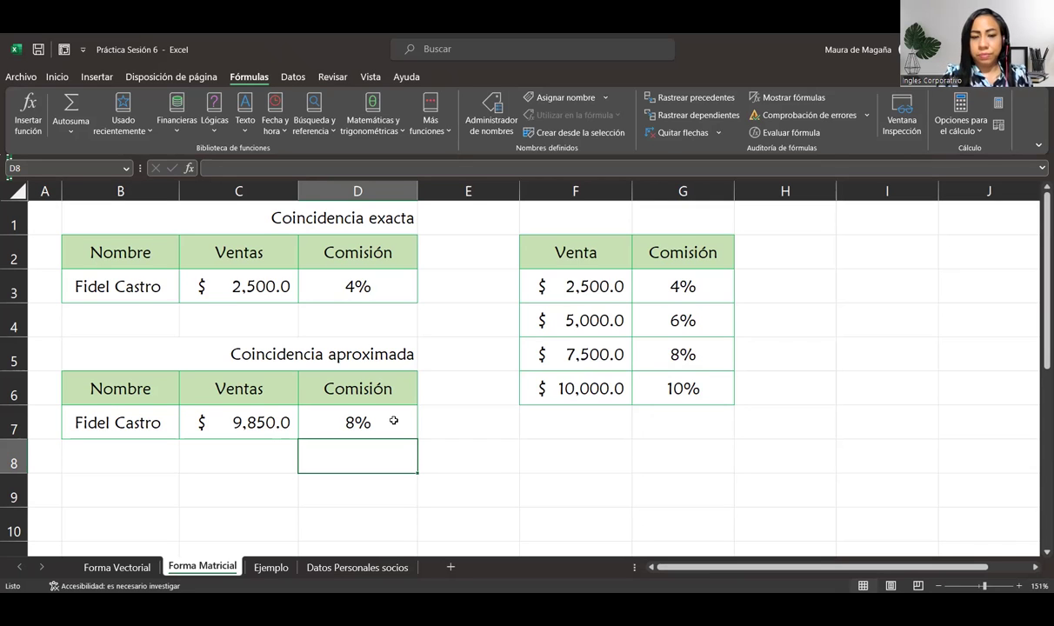
{"action": "left_click", "coordinate": [284, 422]}
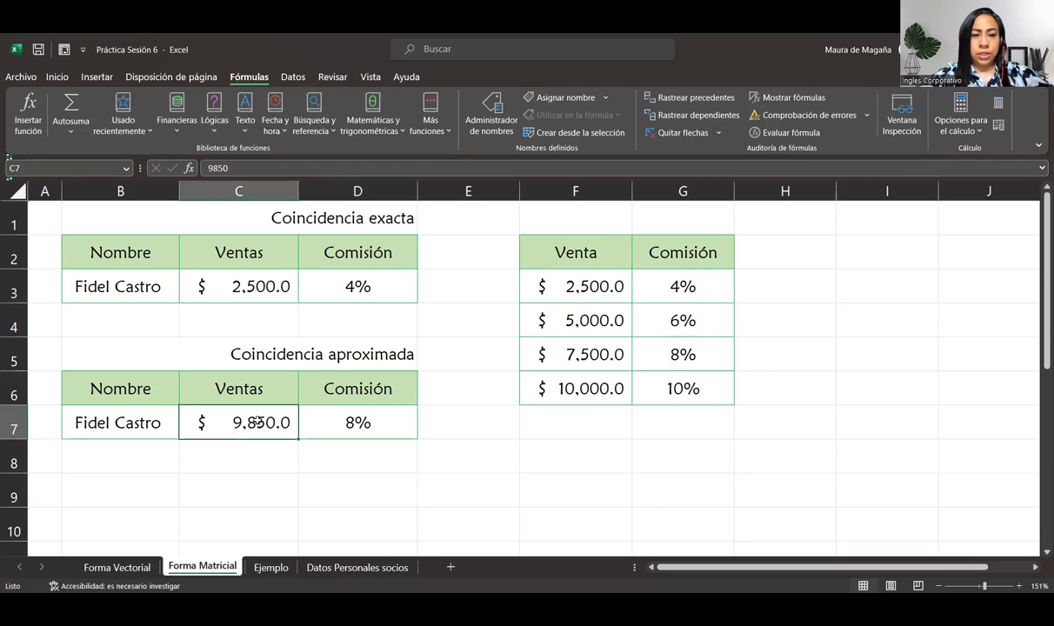
{"action": "type", "text": "6000"}
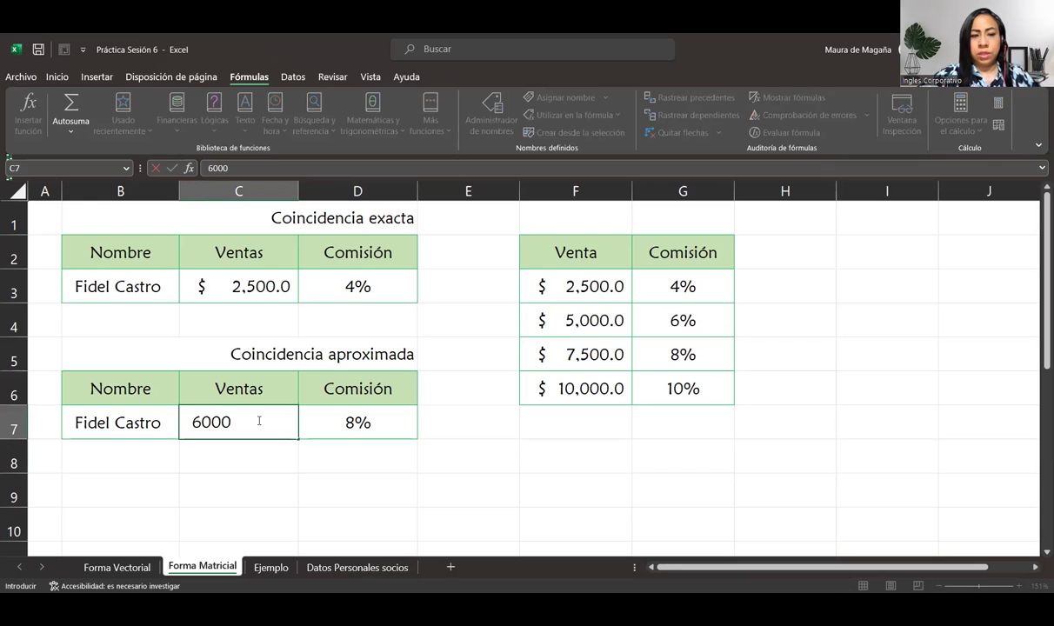
{"action": "key", "text": "Return"}
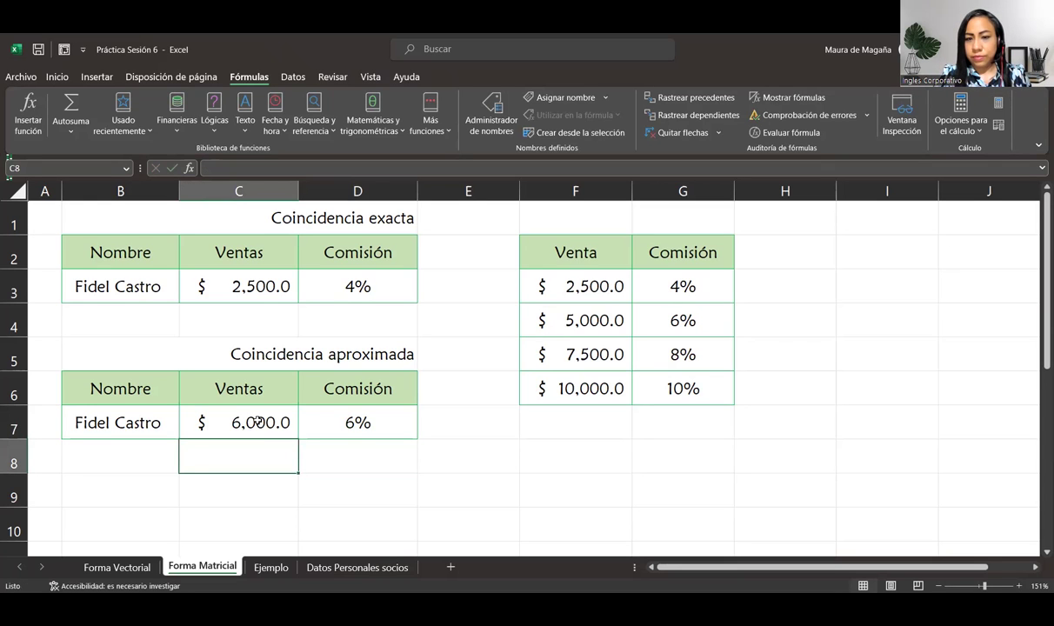
Change the C7 sales to 12,500 so D7 returns the top 10% rate.
{"action": "left_click", "coordinate": [258, 420]}
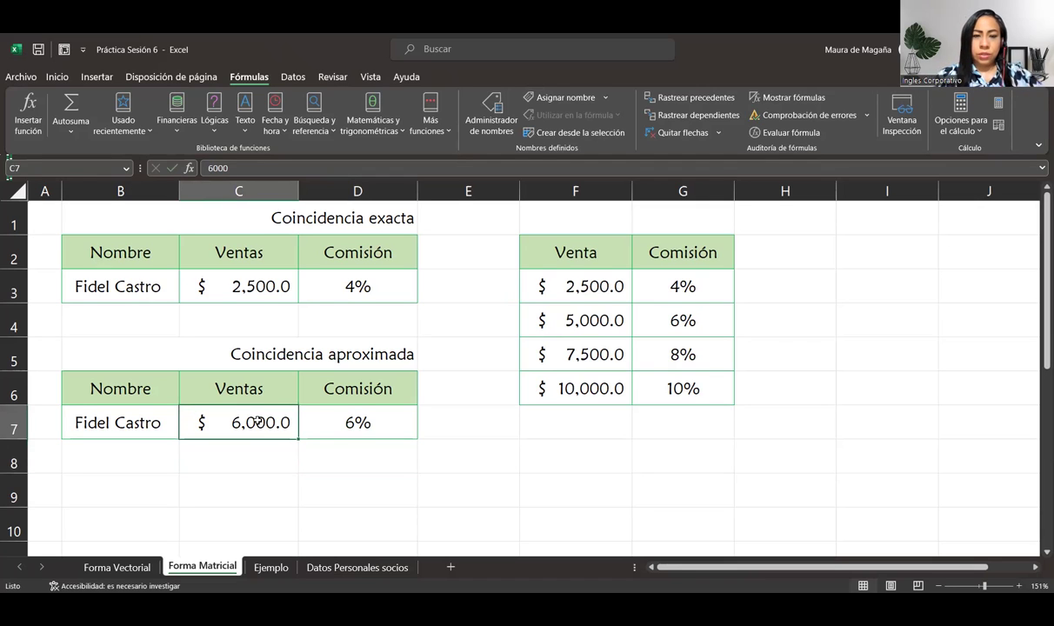
{"action": "type", "text": "12,500"}
{"action": "key", "text": "Return"}
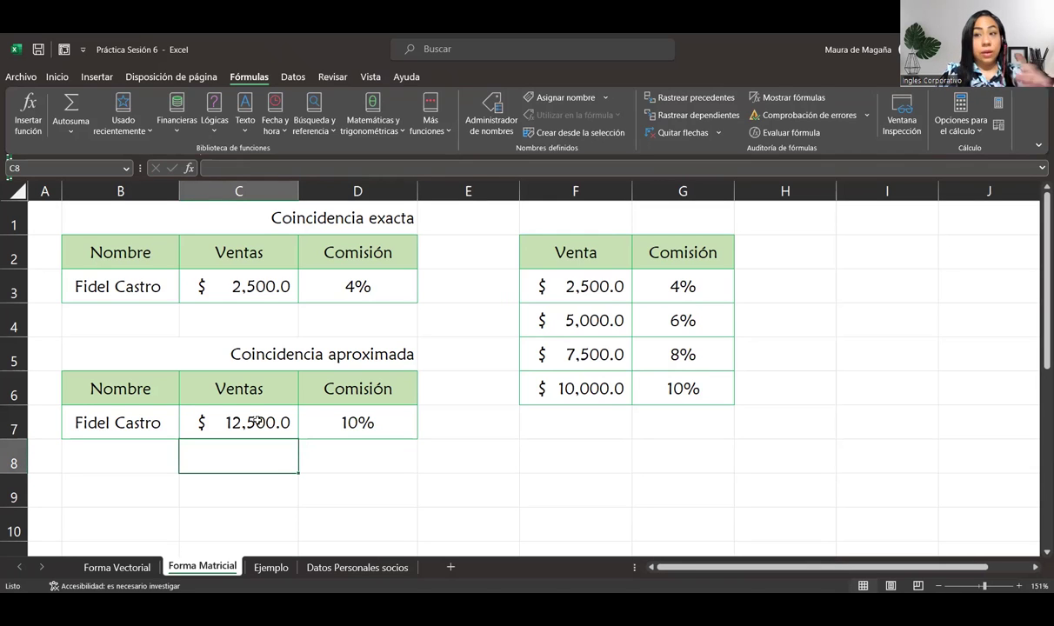
{"action": "left_click", "coordinate": [257, 421]}
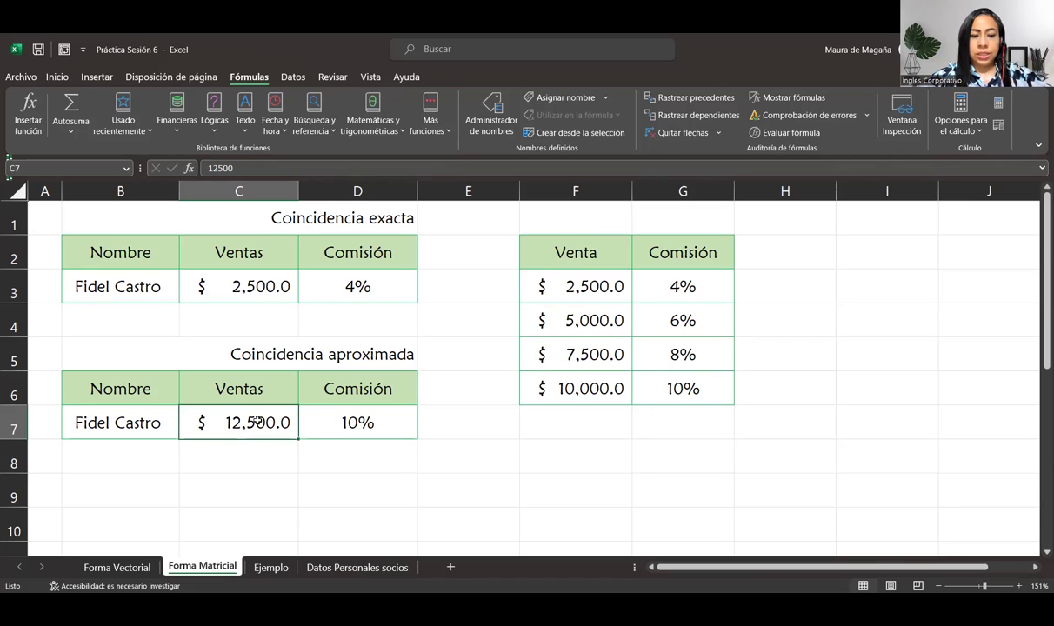
Enter 2499 as the C7 sales and inspect D7's #N/D result.
{"action": "type", "text": "2499"}
{"action": "key", "text": "Return"}
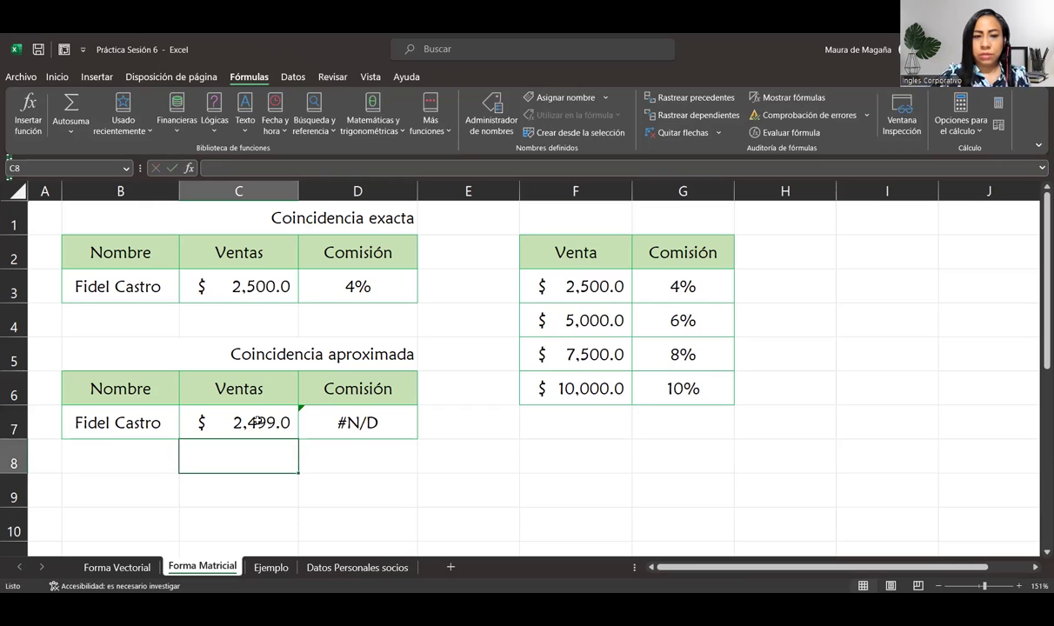
{"action": "left_click", "coordinate": [258, 420]}
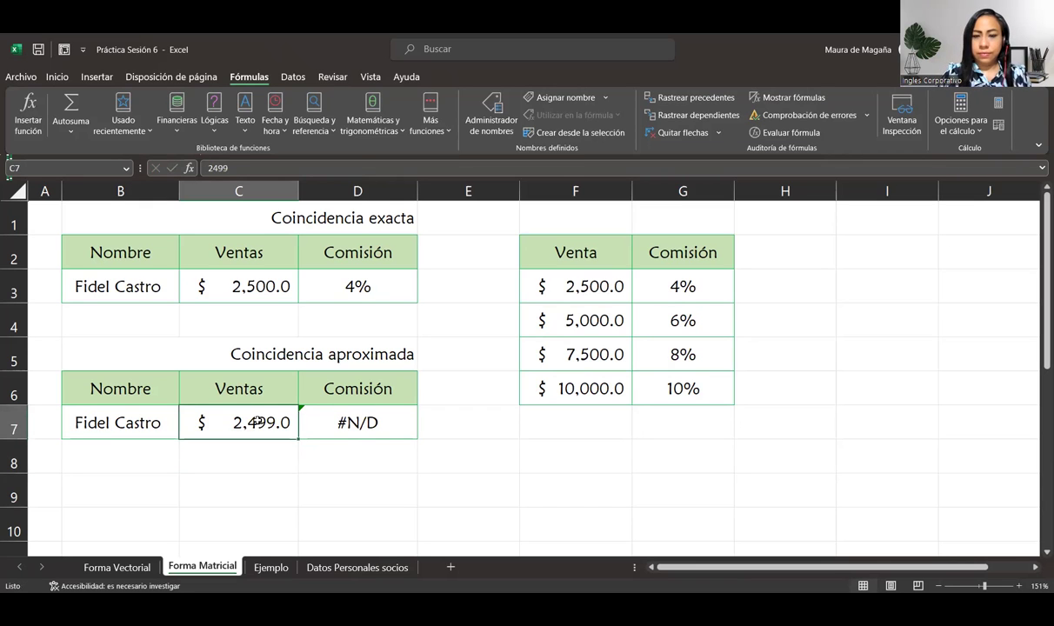
{"action": "key", "text": "Right"}
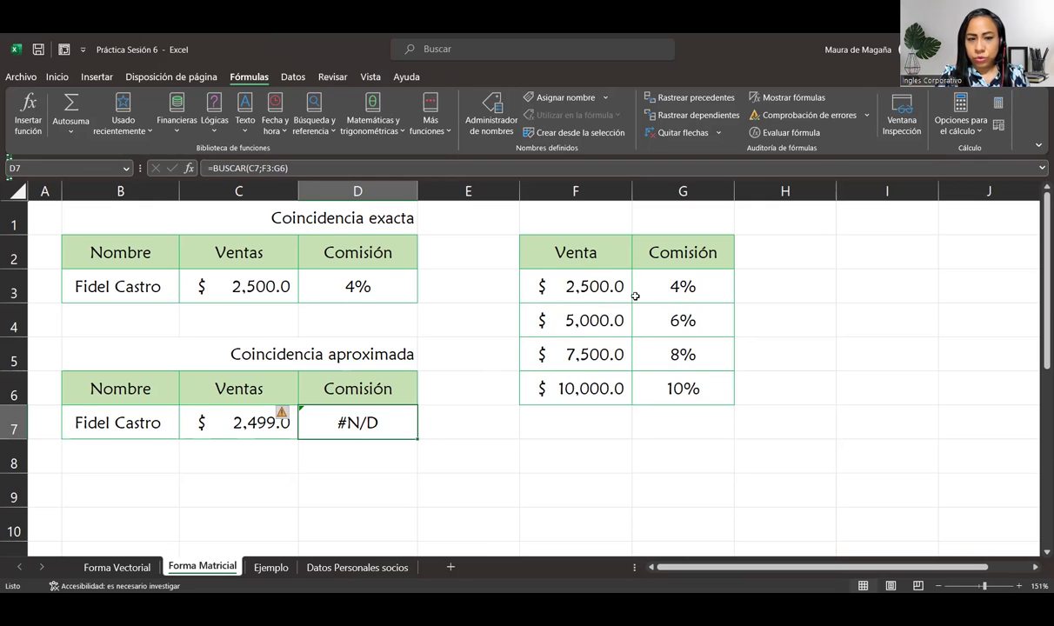
Lower the F3 Venta threshold to 2,000, then undo that change.
{"action": "left_click", "coordinate": [614, 286]}
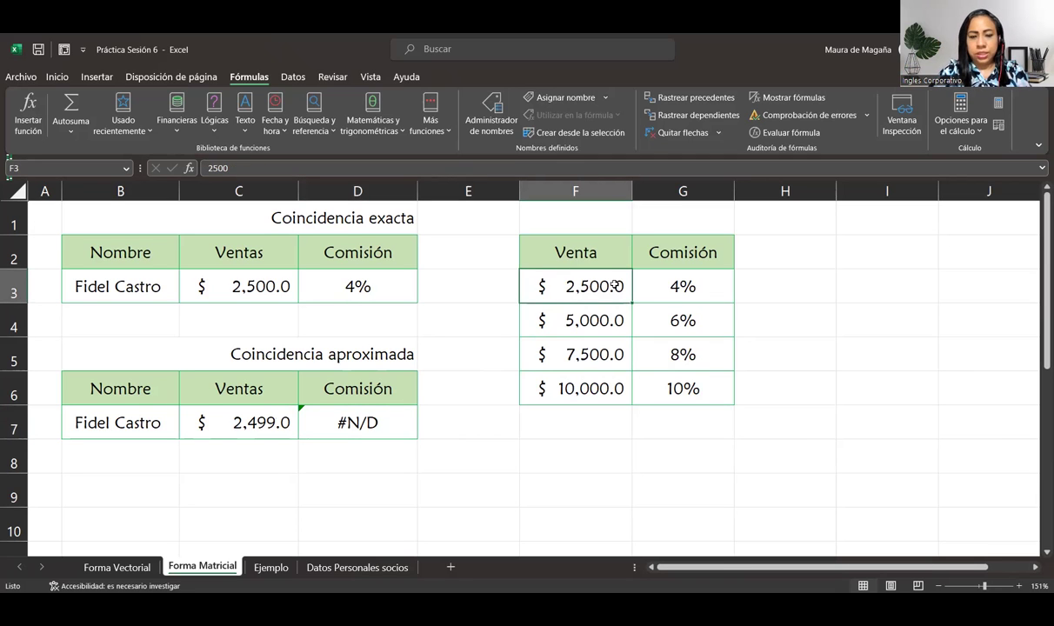
{"action": "type", "text": "2,000"}
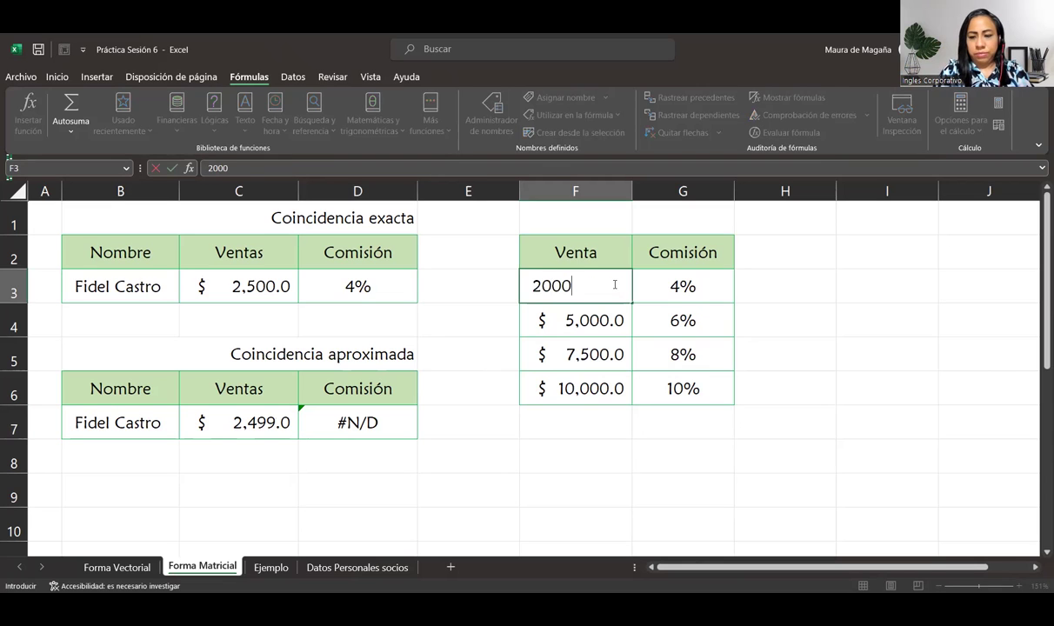
{"action": "key", "text": "Return"}
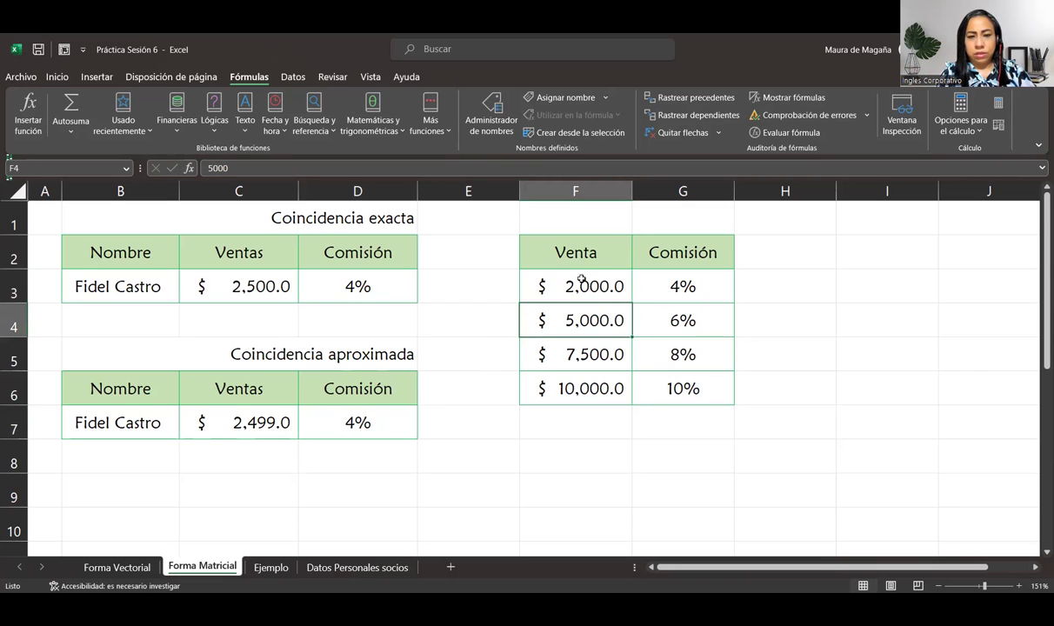
{"action": "key", "text": "ctrl+z"}
Set the C7 sales to 4,999 and confirm D7's lookup returns 4%.
{"action": "left_click", "coordinate": [260, 429]}
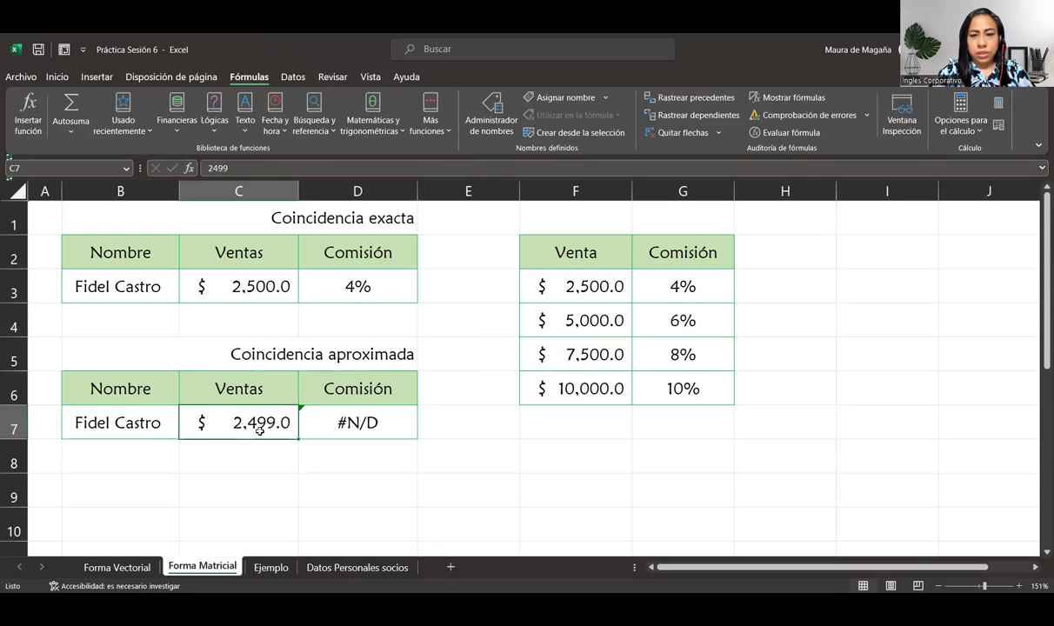
{"action": "type", "text": "4"}
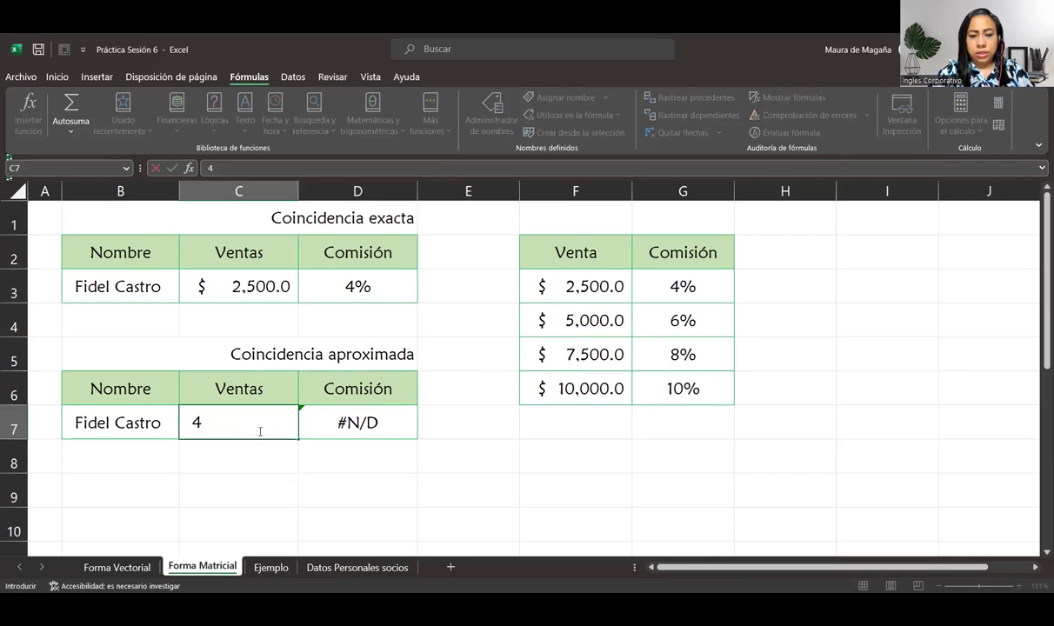
{"action": "type", "text": "4"}
{"action": "key", "text": "BackSpace"}
{"action": "type", "text": "999"}
{"action": "key", "text": "Return"}
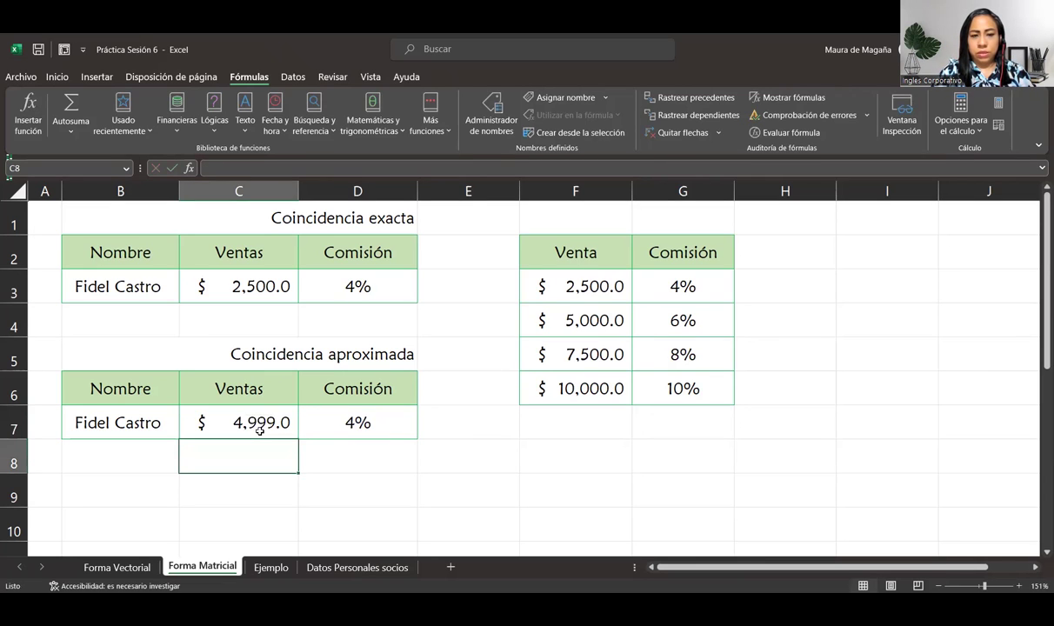
{"action": "key", "text": "Up"}
{"action": "key", "text": "Right"}
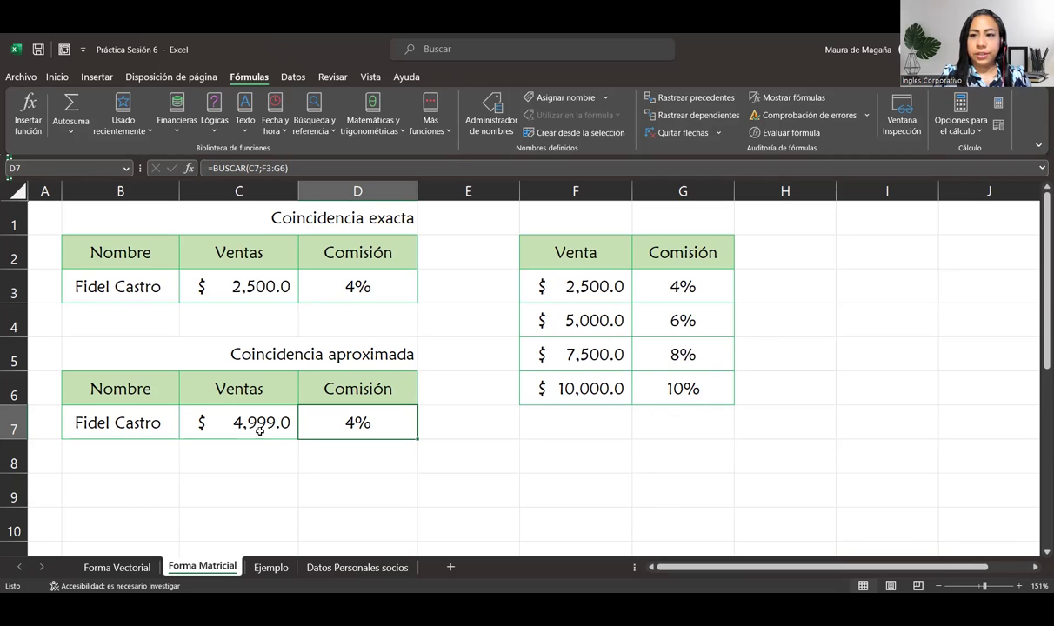
On the Ejemplo form, check record number 111 and the member-name cell C5.
{"action": "left_click", "coordinate": [279, 570]}
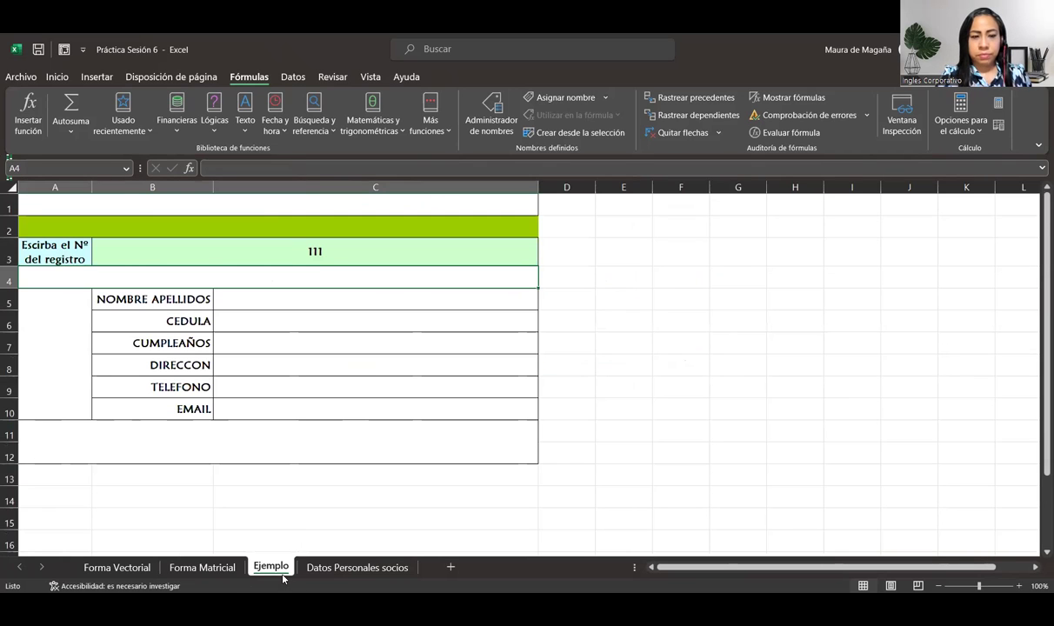
{"action": "left_click", "coordinate": [317, 245]}
{"action": "left_click", "coordinate": [301, 296]}
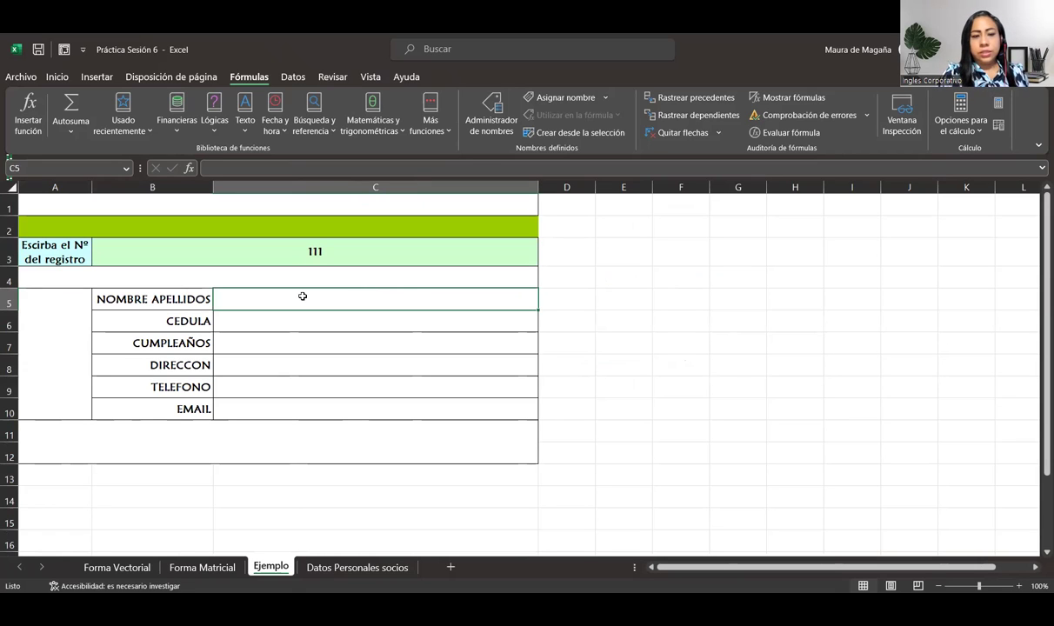
Review the Datos Personales socios records from REGISTRO 100, then return to the Ejemplo form.
{"action": "left_click", "coordinate": [362, 565]}
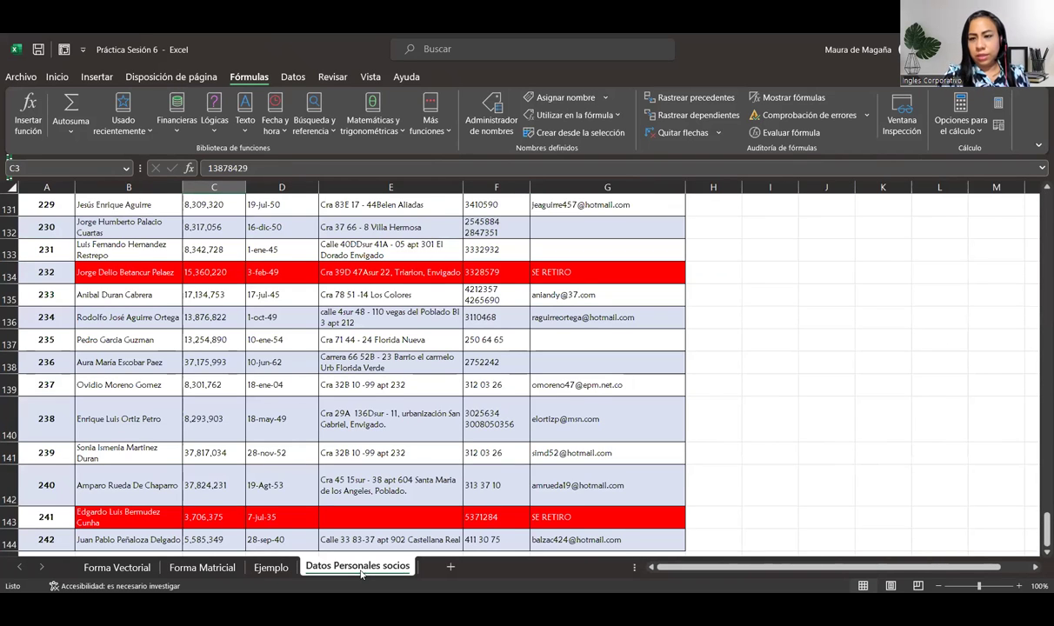
{"action": "left_click_drag", "start_coordinate": [1046, 526], "coordinate": [993, 172]}
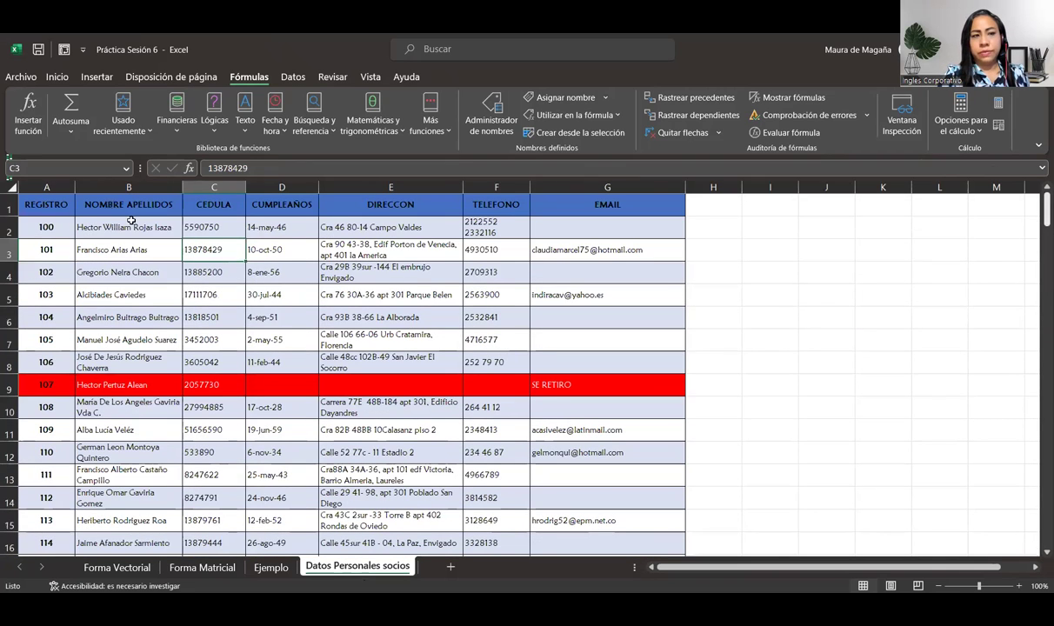
{"action": "left_click", "coordinate": [37, 219]}
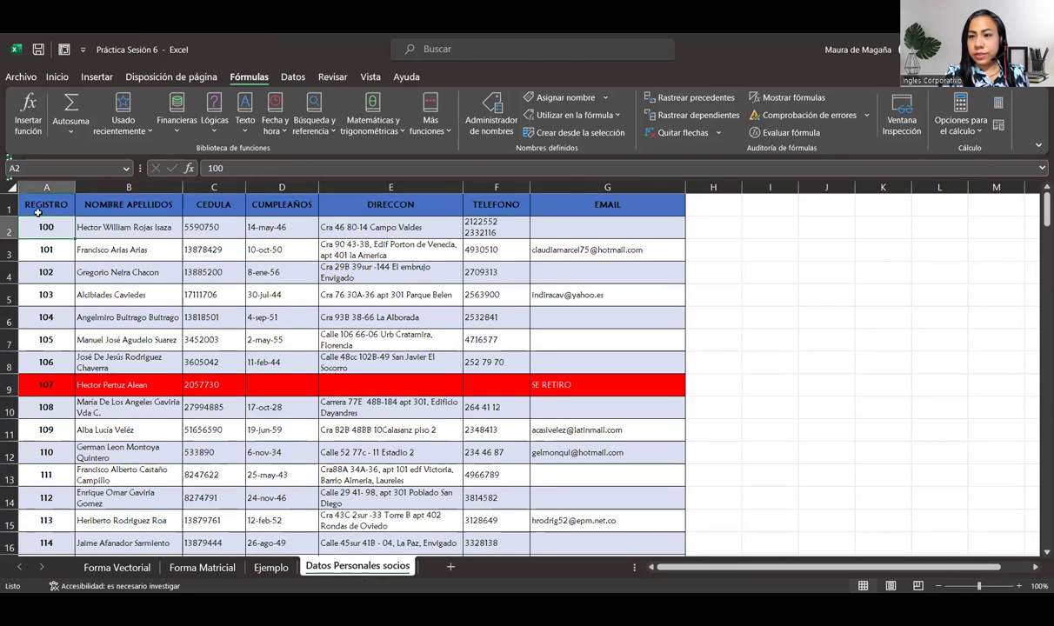
{"action": "left_click", "coordinate": [38, 208]}
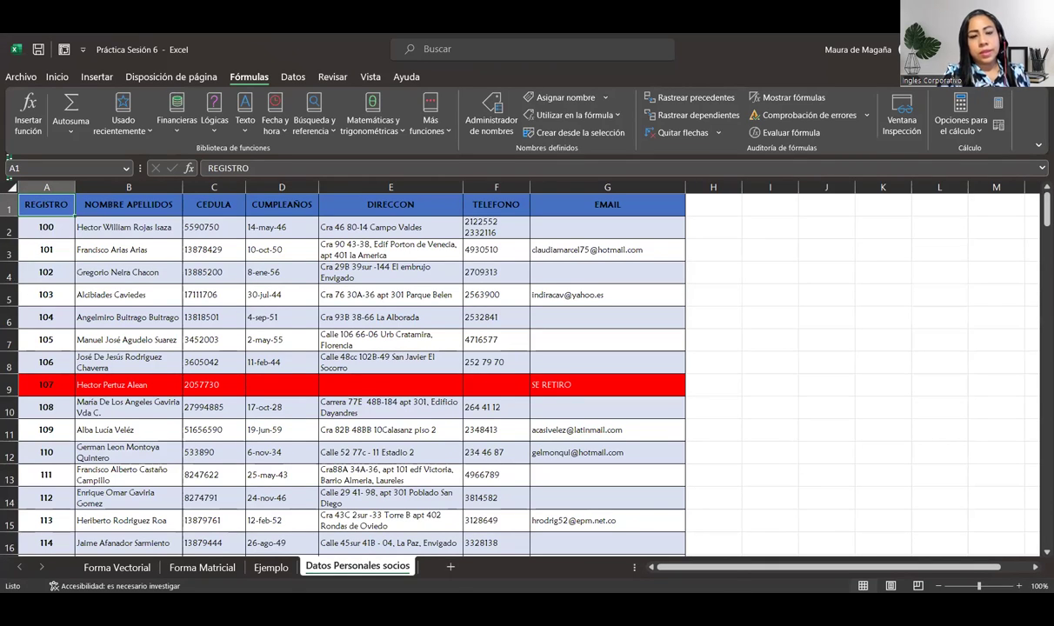
{"action": "left_click", "coordinate": [271, 567]}
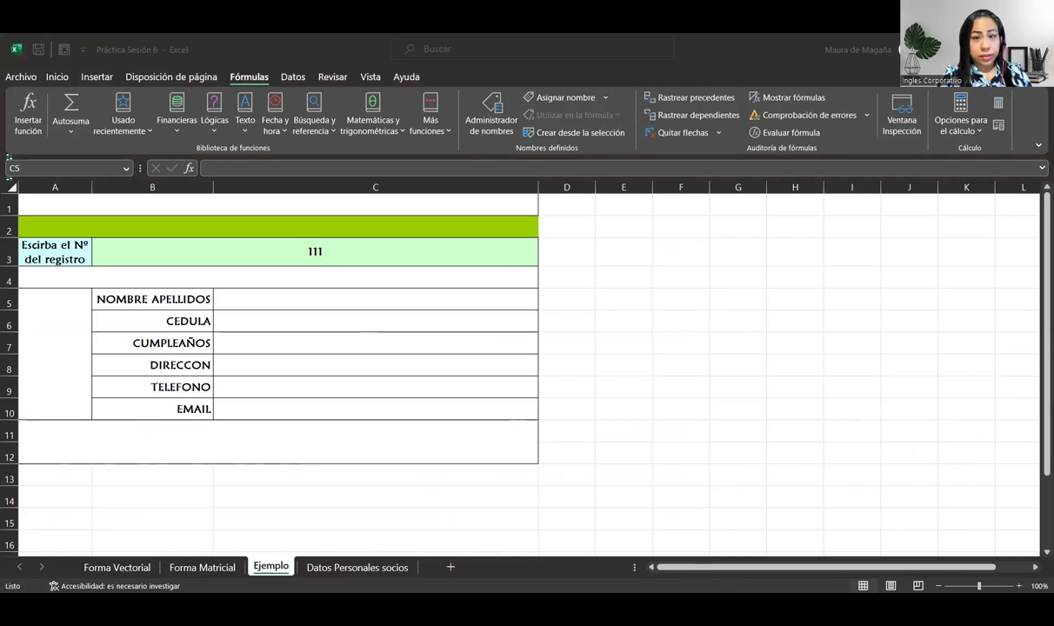
Rename the misspelled DIRECCON header in E1 of Datos Personales socios to DIRECCIÓN.
{"action": "key", "text": "alt+Tab"}
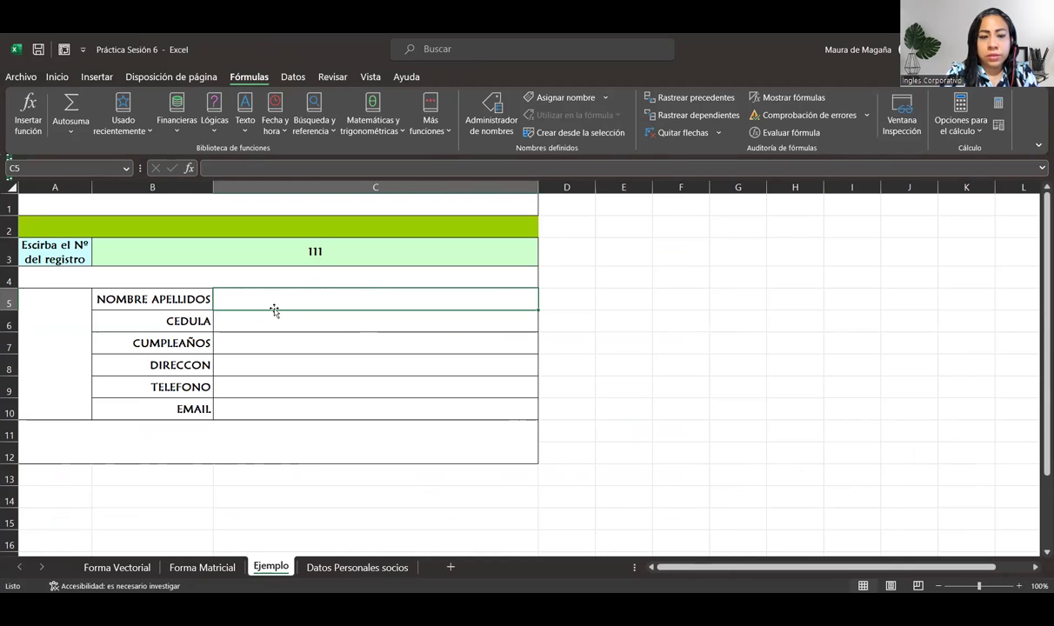
{"action": "left_click", "coordinate": [357, 567]}
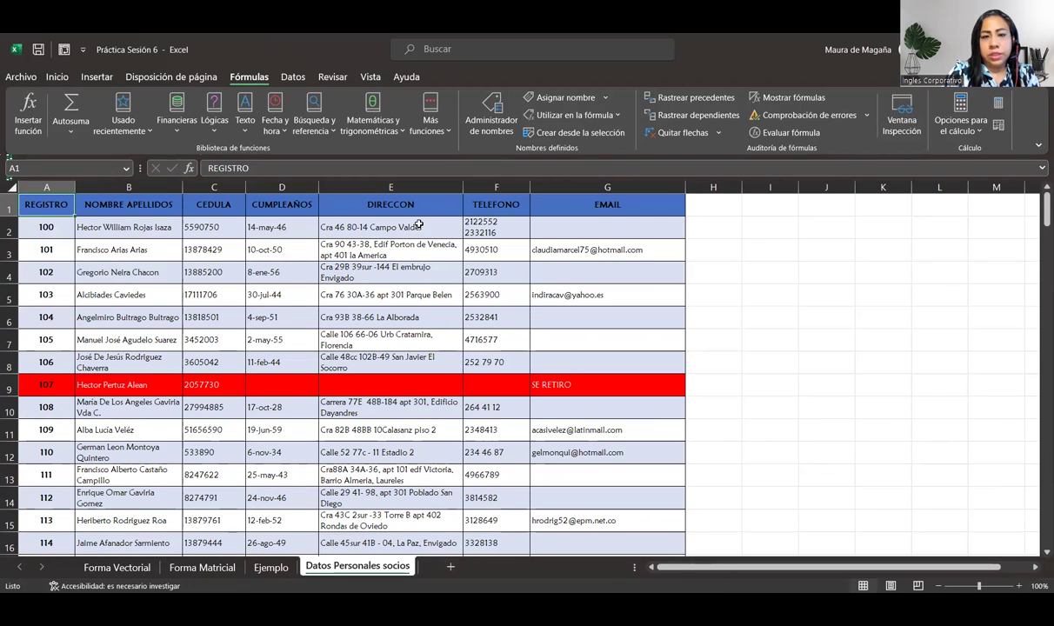
{"action": "double_click", "coordinate": [402, 204]}
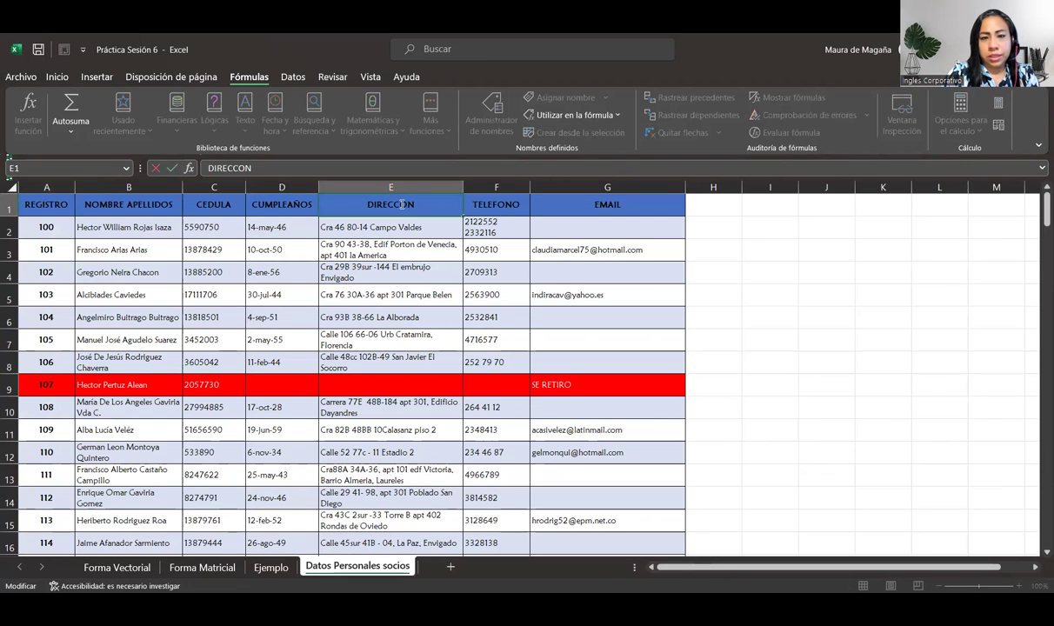
{"action": "type", "text": "I"}
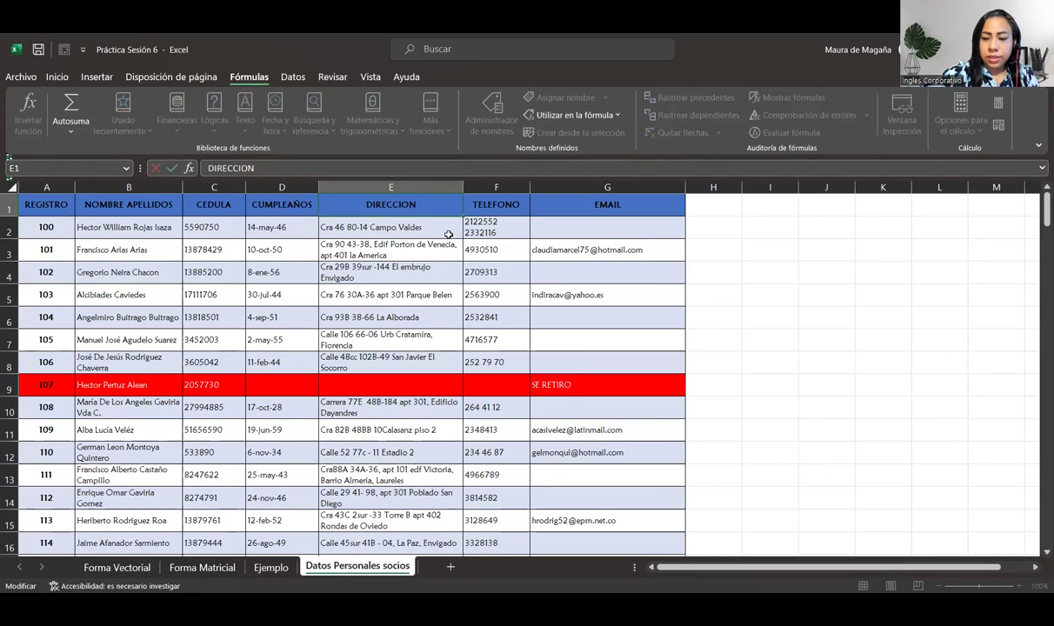
{"action": "key", "text": "BackSpace"}
{"action": "key", "text": "BackSpace"}
{"action": "type", "text": "ÓN"}
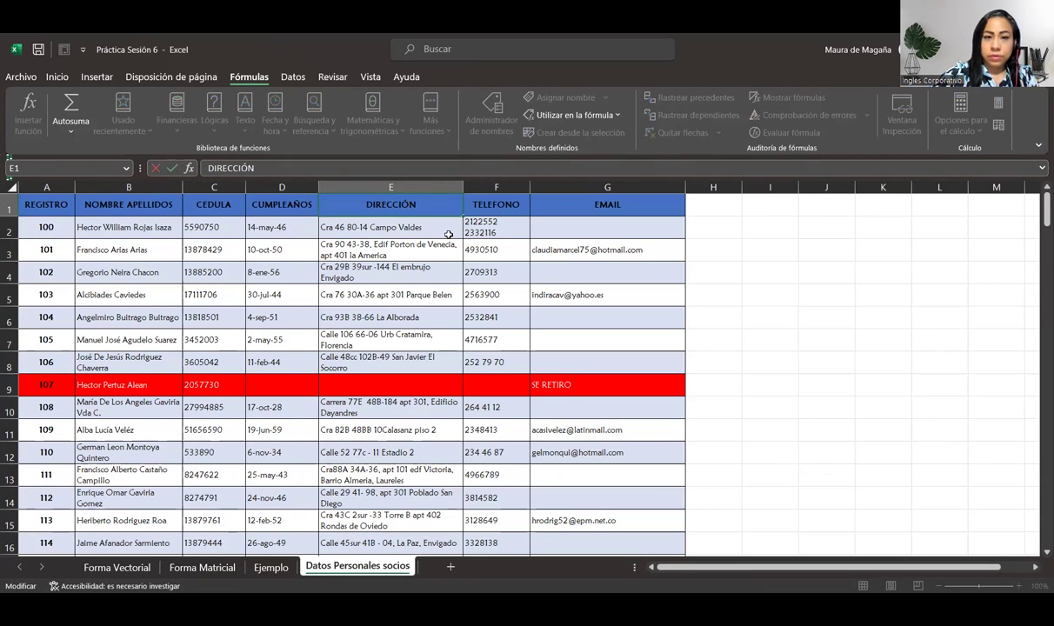
{"action": "key", "text": "Return"}
Review the TELEFONO and EMAIL headers and the record numbers below REGISTRO 100.
{"action": "left_click", "coordinate": [500, 202]}
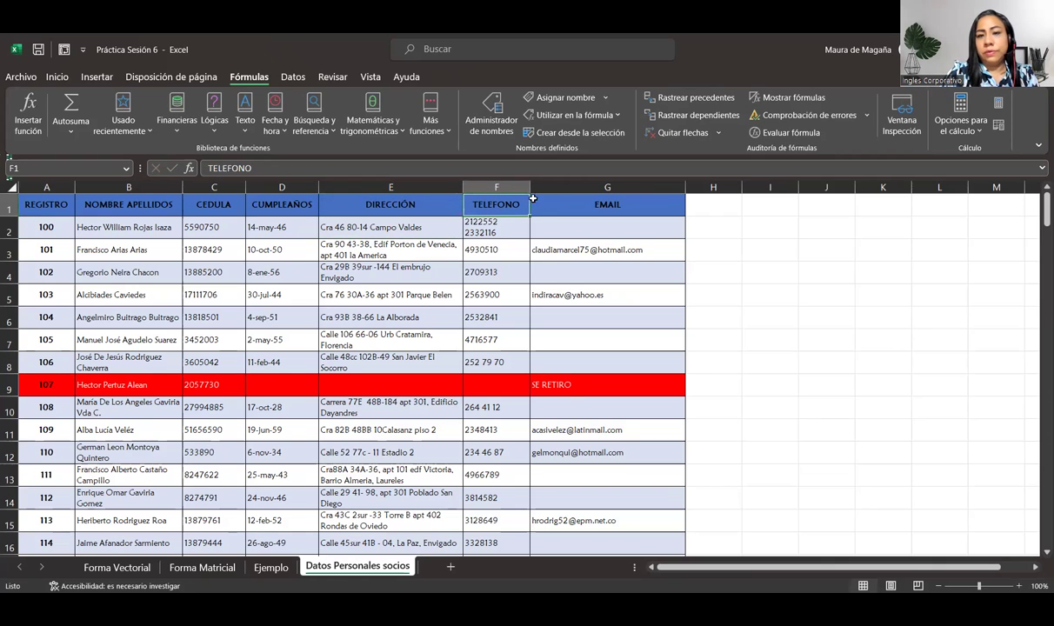
{"action": "left_click", "coordinate": [578, 198]}
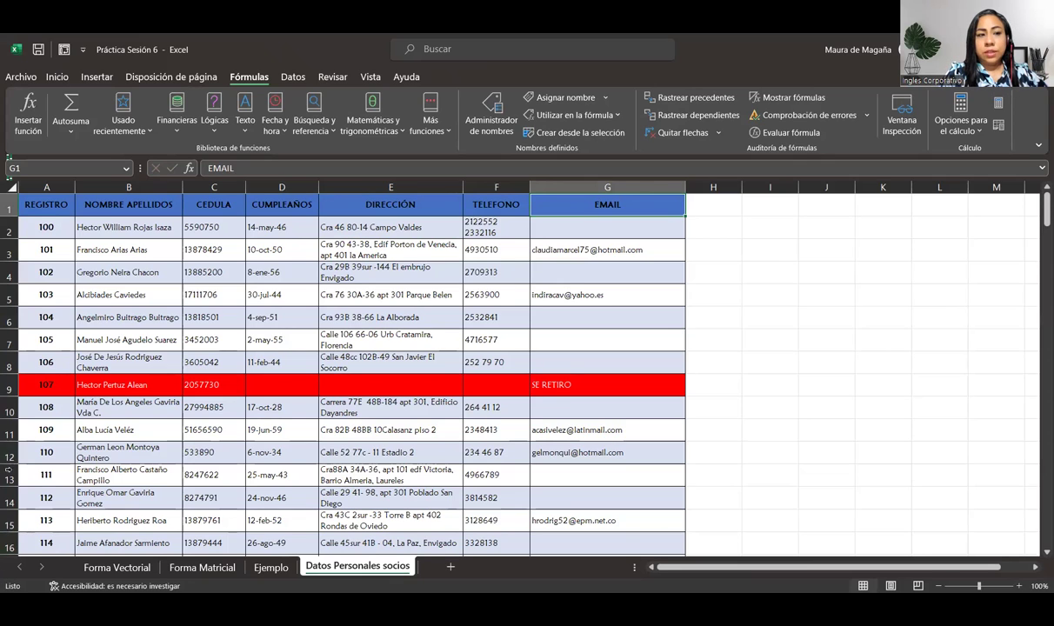
{"action": "left_click", "coordinate": [51, 224]}
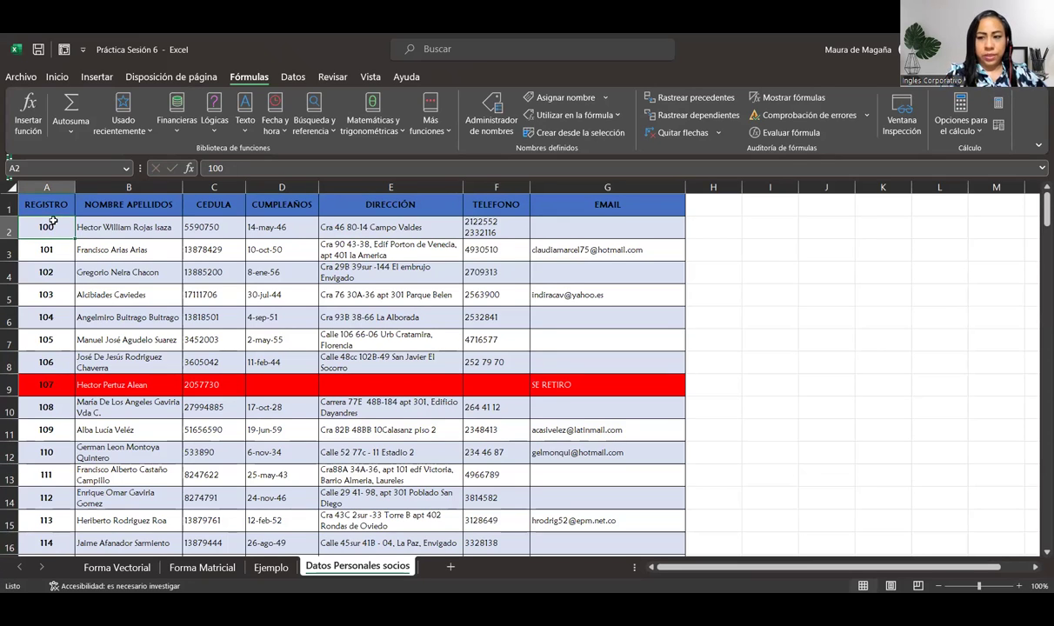
{"action": "key", "text": "Down"}
{"action": "key", "text": "Down"}
{"action": "key", "text": "Down"}
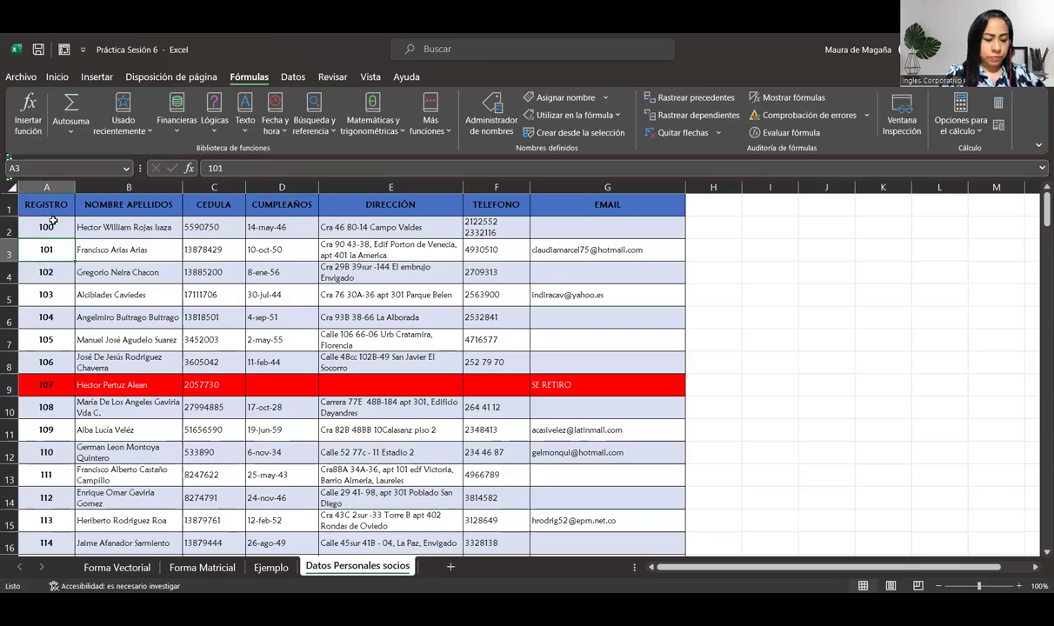
{"action": "key", "text": "Down"}
{"action": "key", "text": "Down"}
{"action": "key", "text": "Down"}
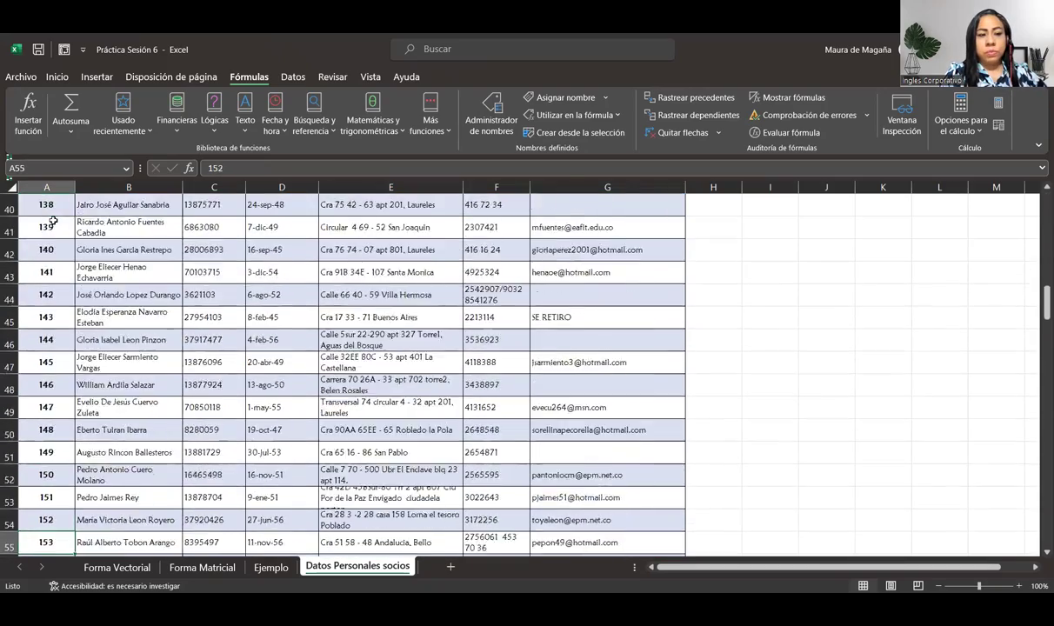
{"action": "key", "text": "Down"}
{"action": "key", "text": "Down"}
{"action": "key", "text": "Down"}
{"action": "key", "text": "Down"}
{"action": "key", "text": "Down"}
{"action": "key", "text": "Down"}
{"action": "key", "text": "Down"}
{"action": "key", "text": "Down"}
{"action": "key", "text": "Down"}
{"action": "key", "text": "Down"}
{"action": "key", "text": "Down"}
{"action": "key", "text": "Down"}
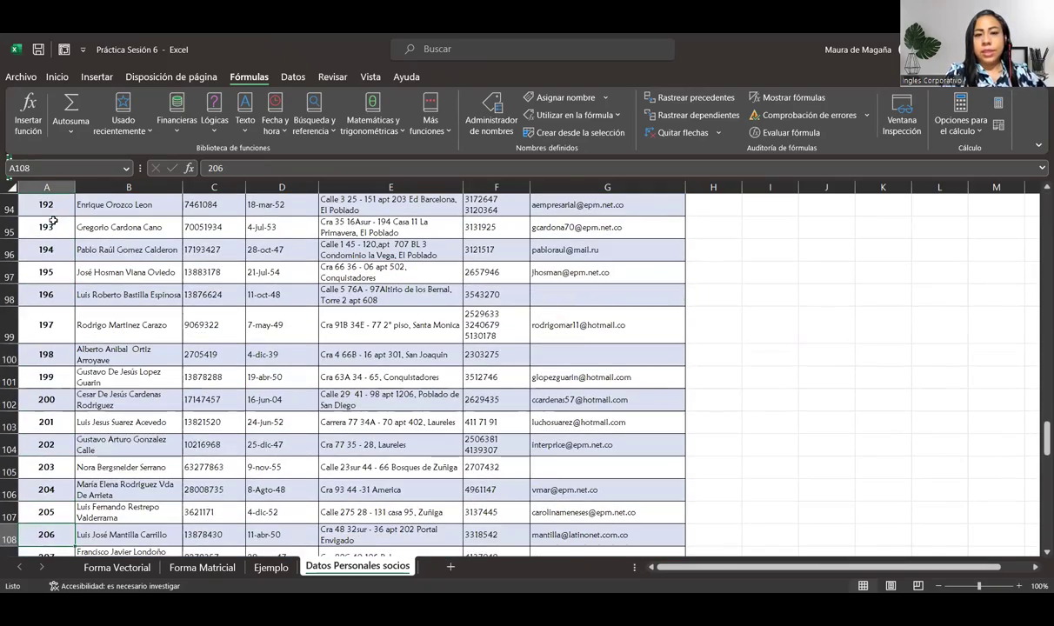
{"action": "left_click_drag", "start_coordinate": [1037, 447], "coordinate": [1037, 170]}
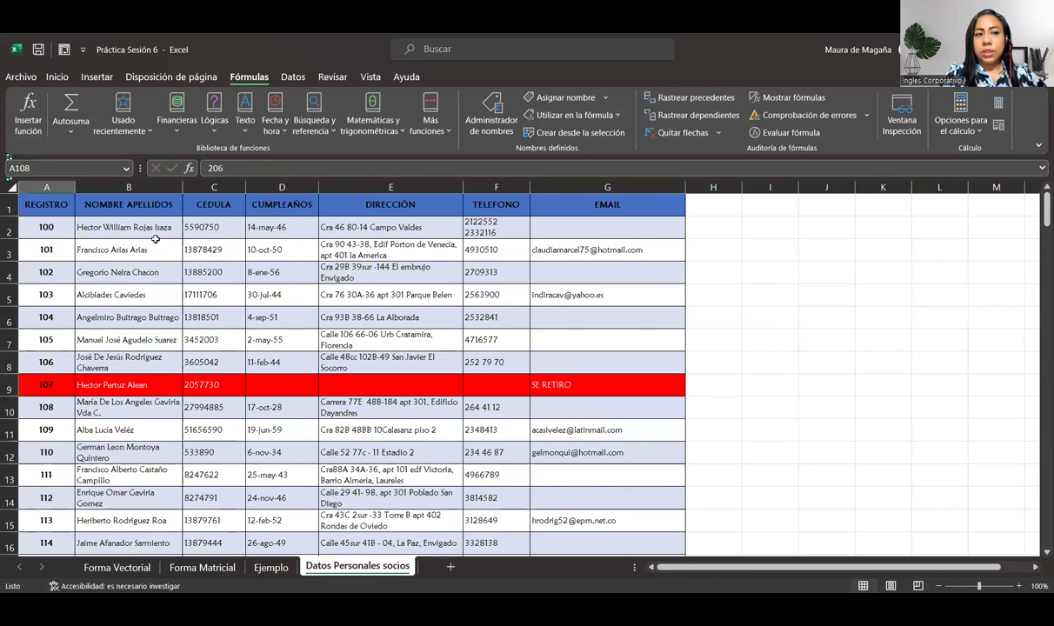
{"action": "left_click", "coordinate": [33, 223]}
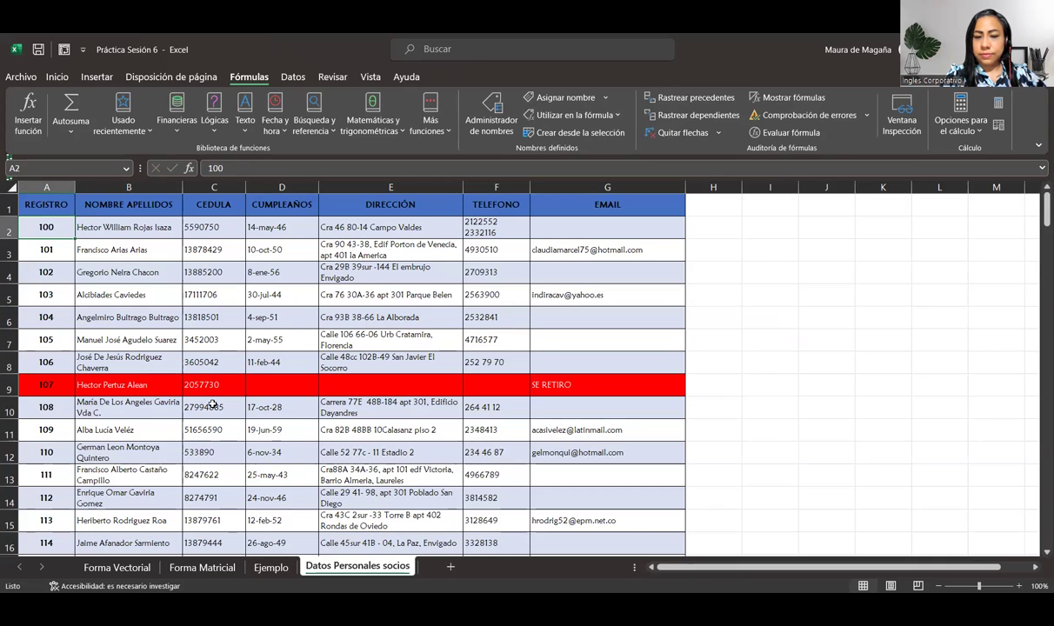
Compare the Ejemplo form with the Datos Personales socios table, ending on the Ejemplo form.
{"action": "left_click", "coordinate": [270, 571]}
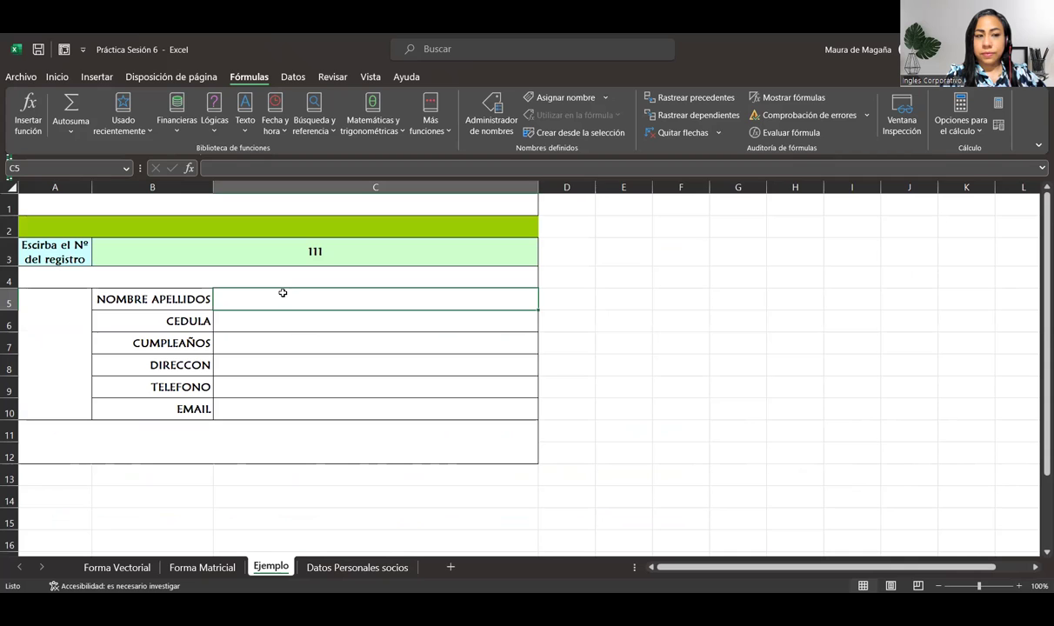
{"action": "left_click", "coordinate": [352, 566]}
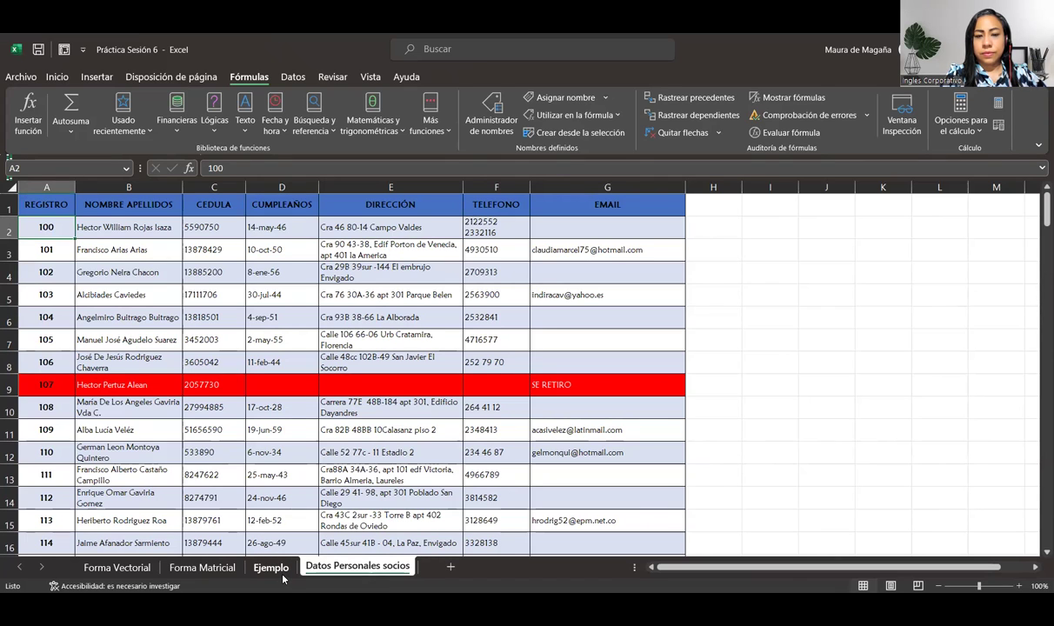
{"action": "left_click", "coordinate": [272, 567]}
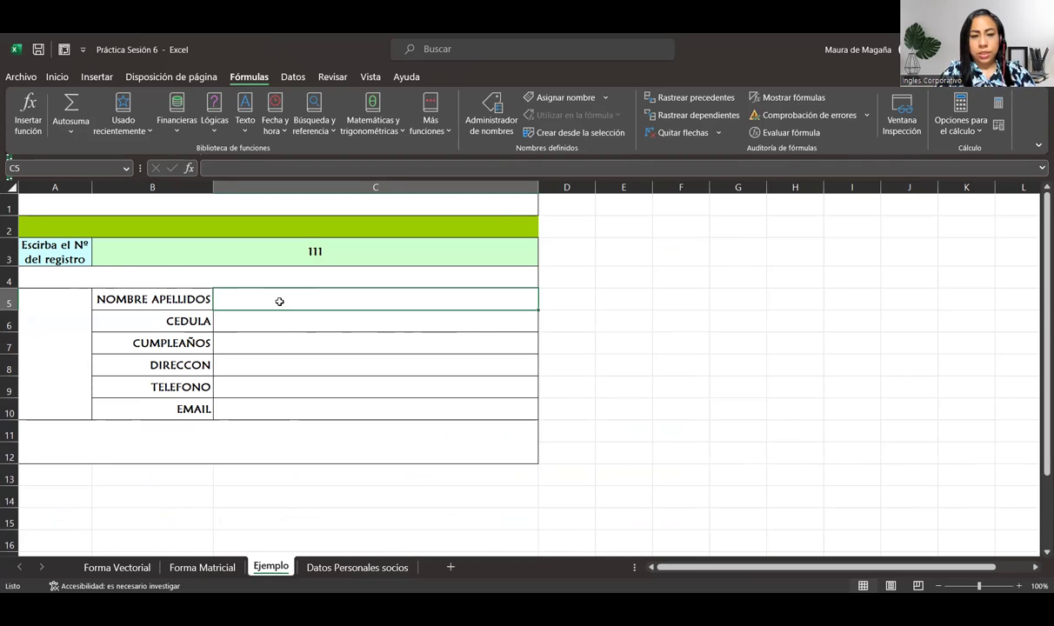
Start C5's formula as =BUSCAR(B3; and switch to the Datos Personales socios sheet.
{"action": "type", "text": "="}
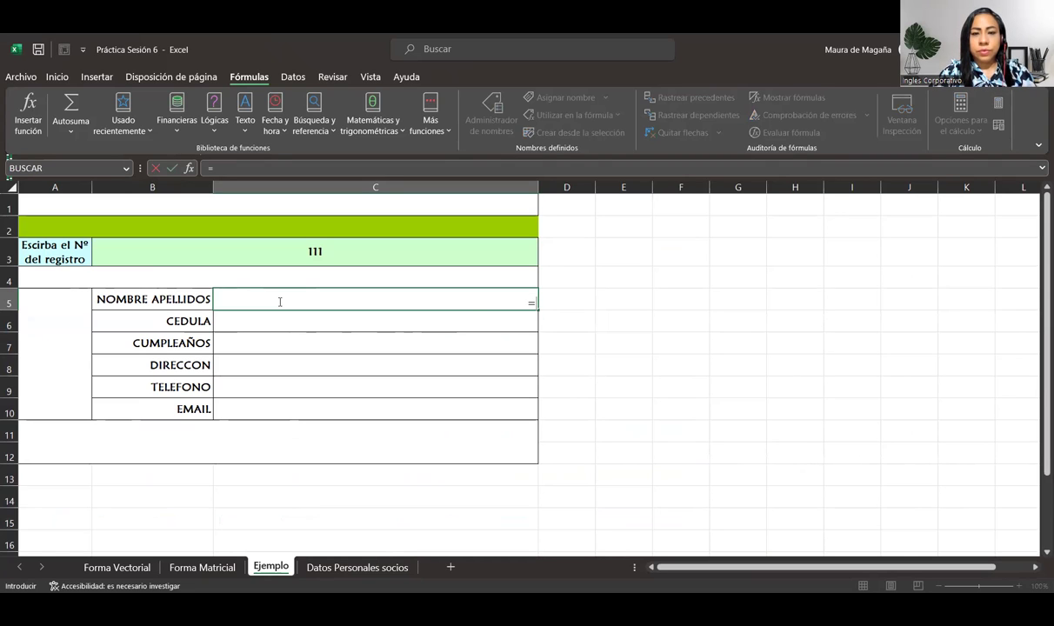
{"action": "type", "text": "BUSCAR("}
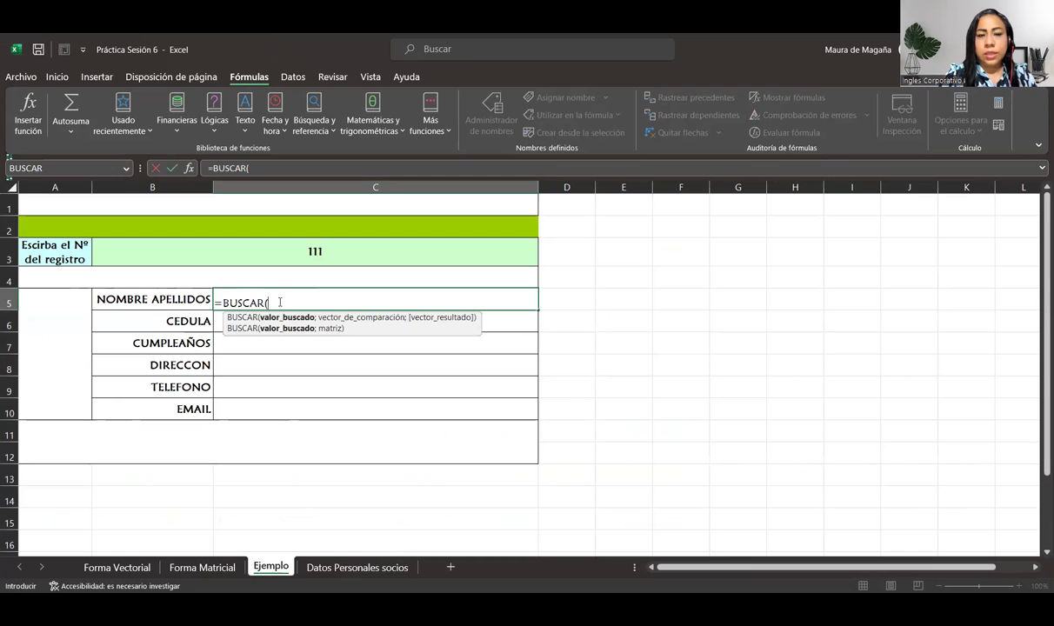
{"action": "left_click", "coordinate": [339, 253]}
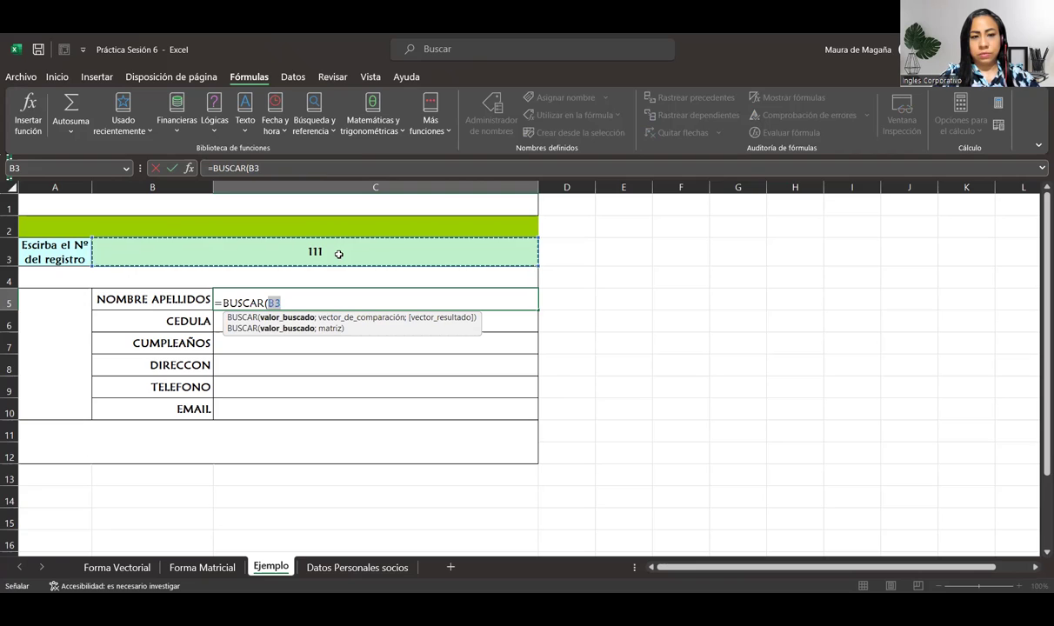
{"action": "type", "text": ";"}
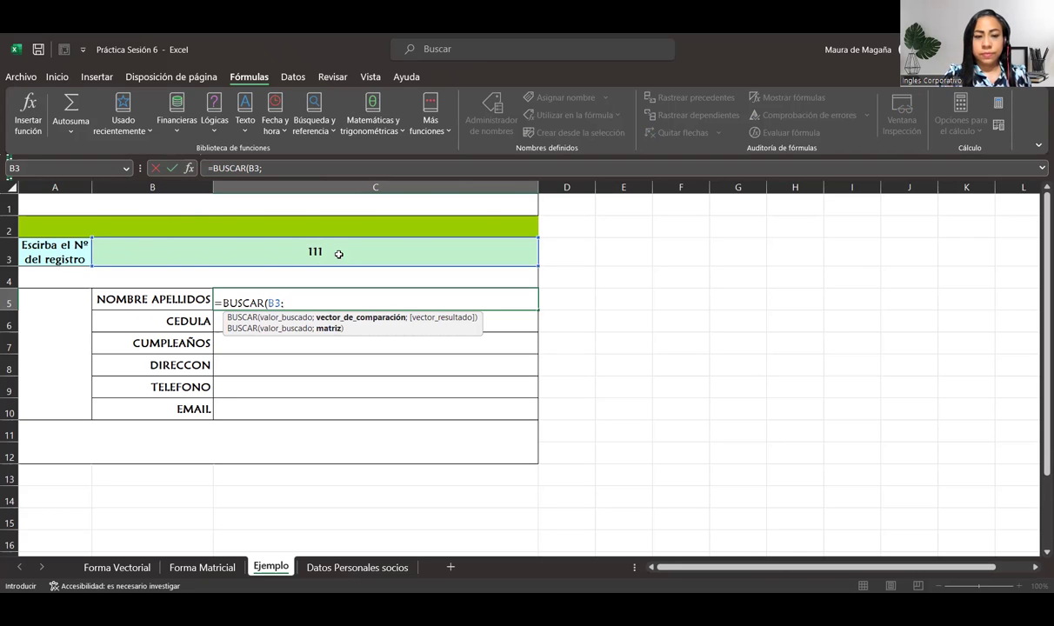
{"action": "left_click", "coordinate": [331, 567]}
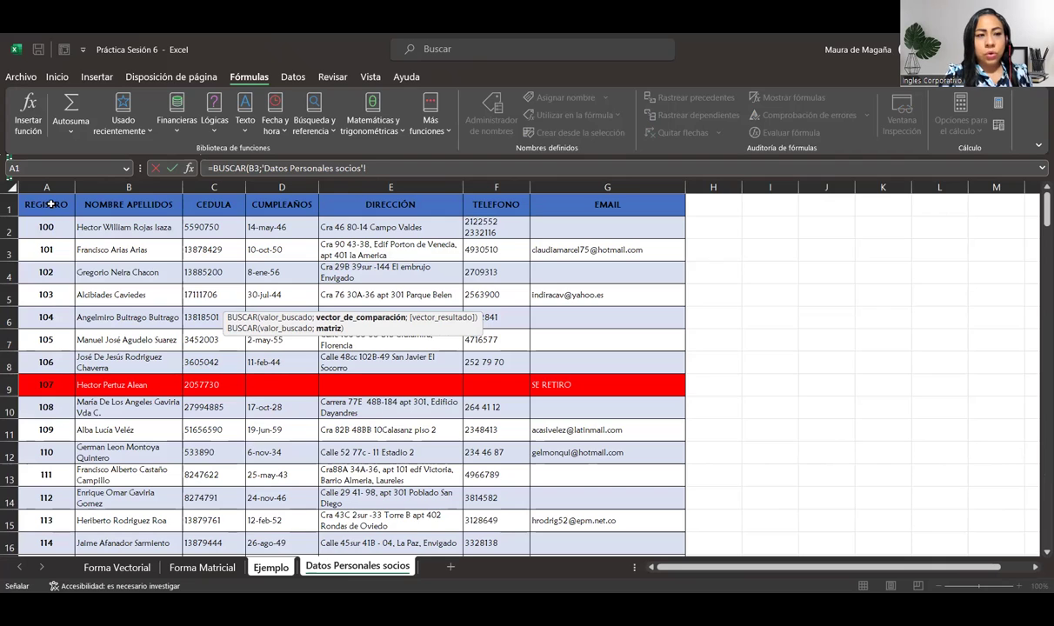
Complete the BUSCAR formula with lookup range A1:A144 and result range B1:B144, then close it.
{"action": "left_click", "coordinate": [51, 203]}
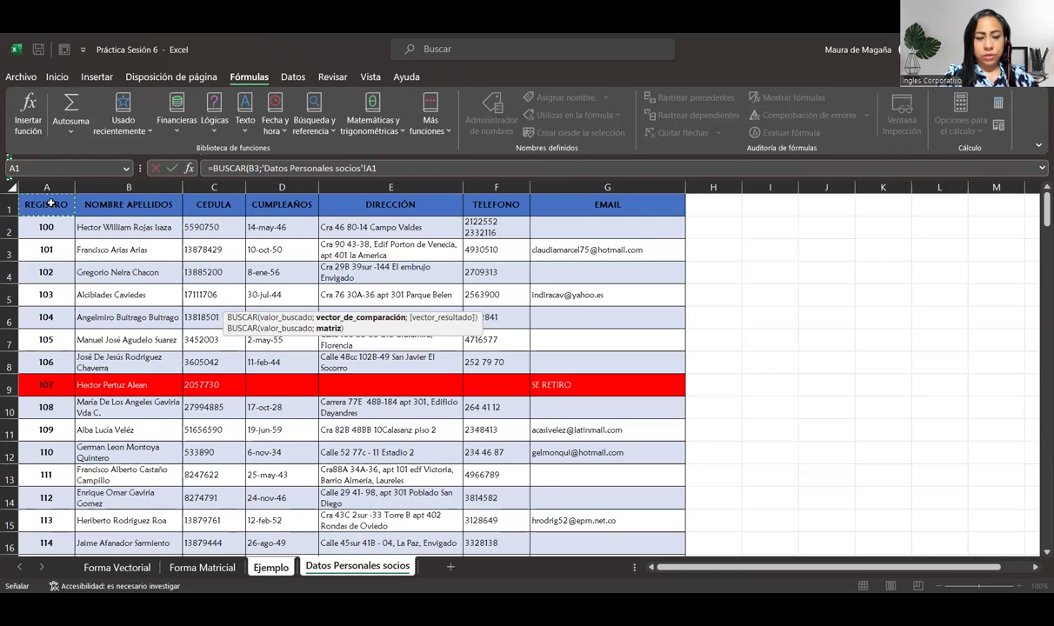
{"action": "key", "text": "ctrl+shift+Down"}
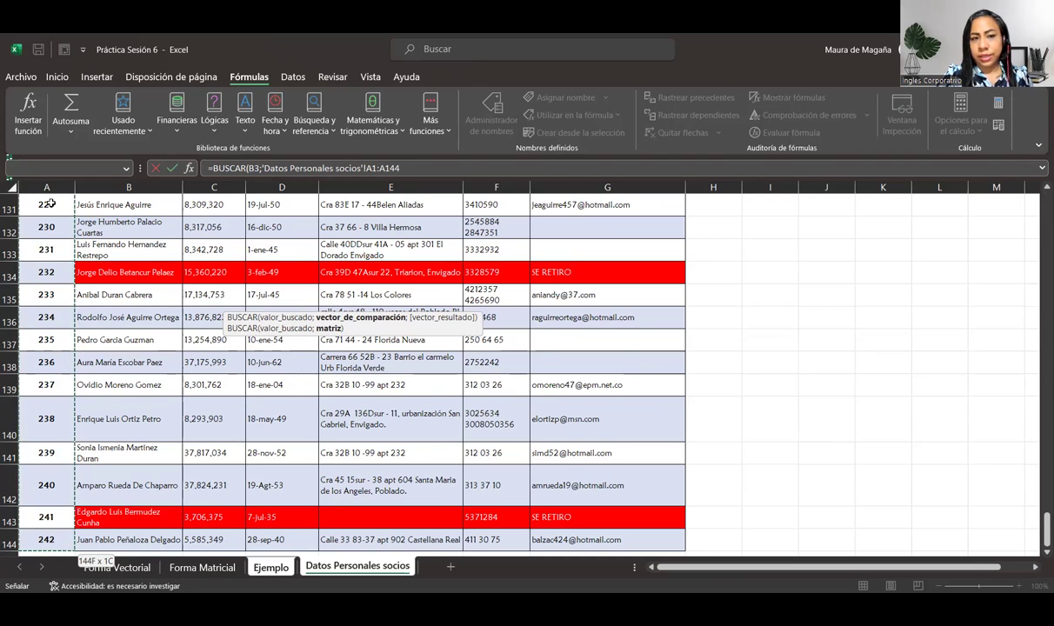
{"action": "type", "text": ";"}
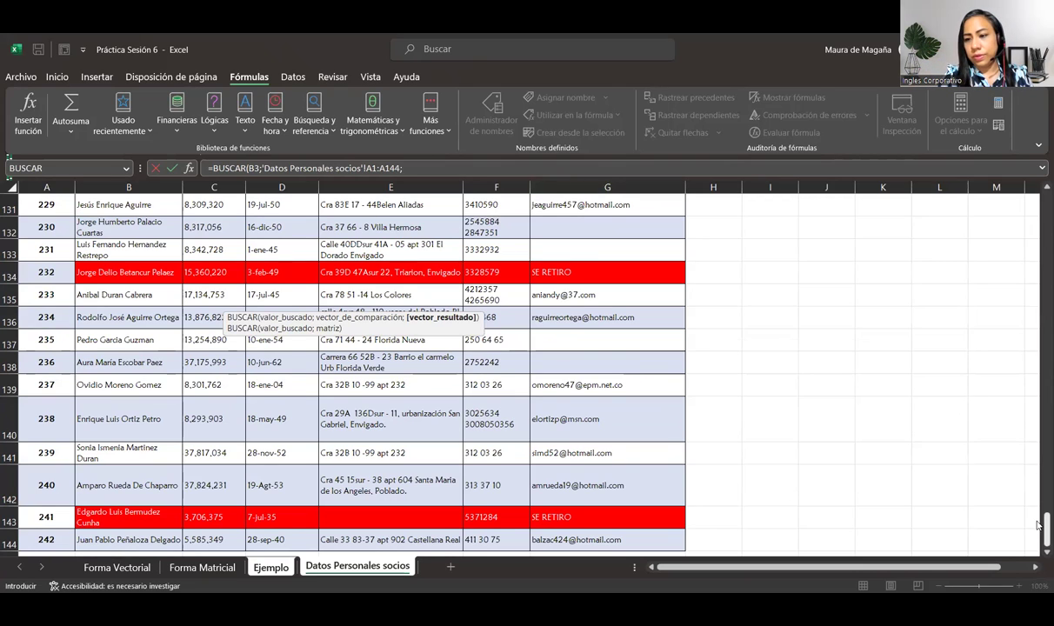
{"action": "left_click_drag", "start_coordinate": [1037, 525], "coordinate": [1037, 183]}
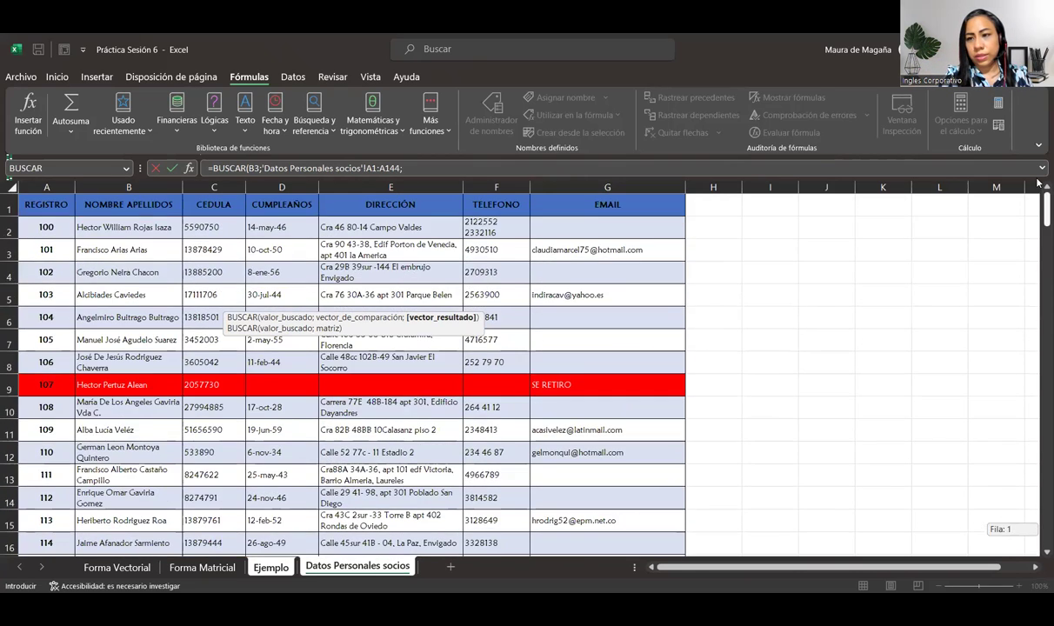
{"action": "left_click", "coordinate": [149, 204]}
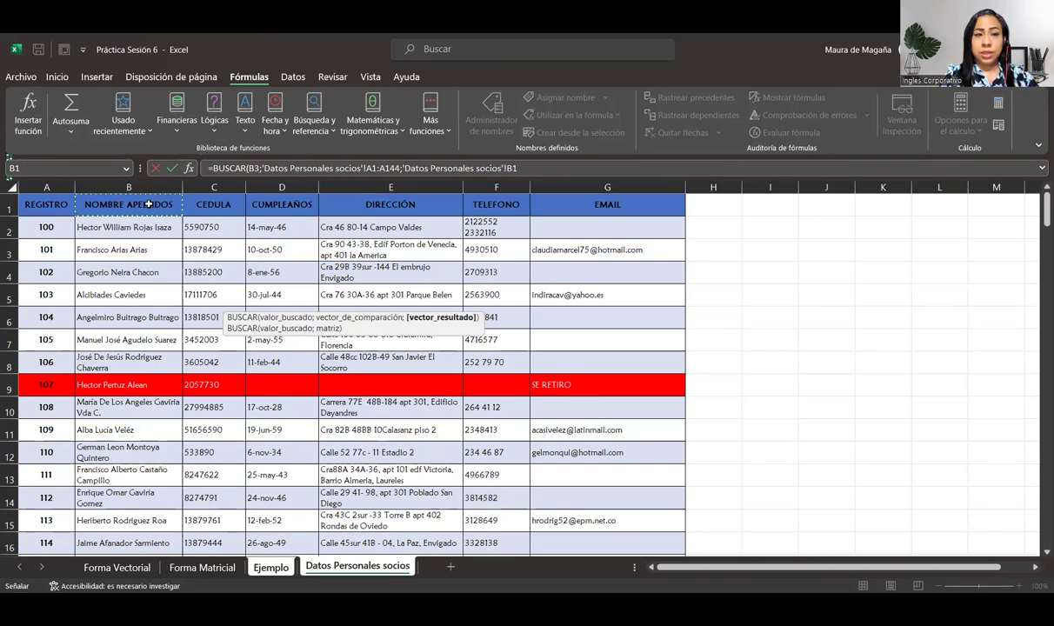
{"action": "key", "text": "ctrl+shift+Down"}
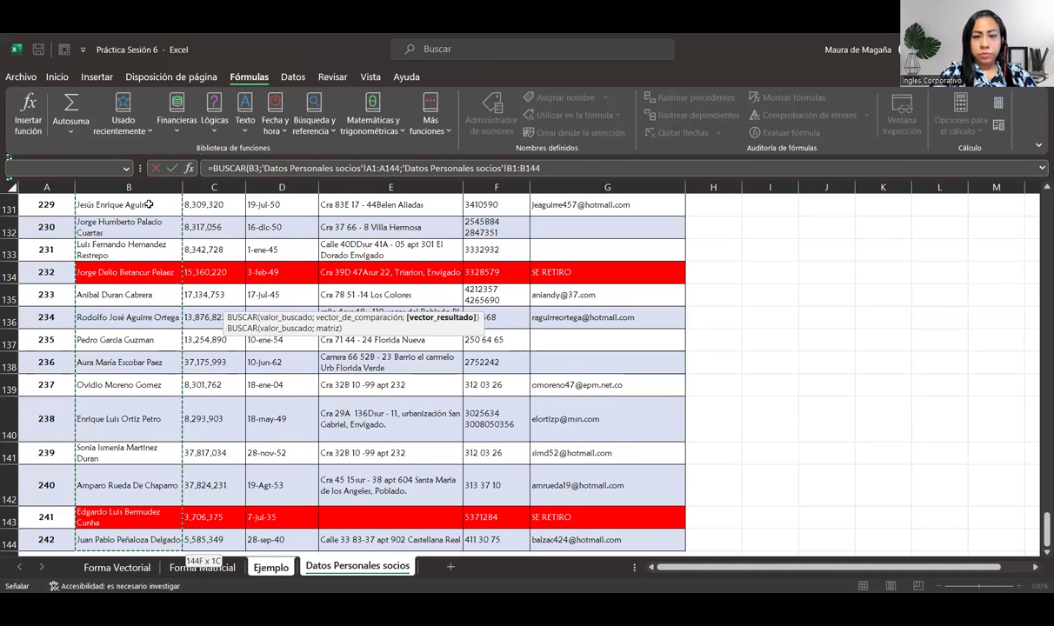
{"action": "type", "text": ")"}
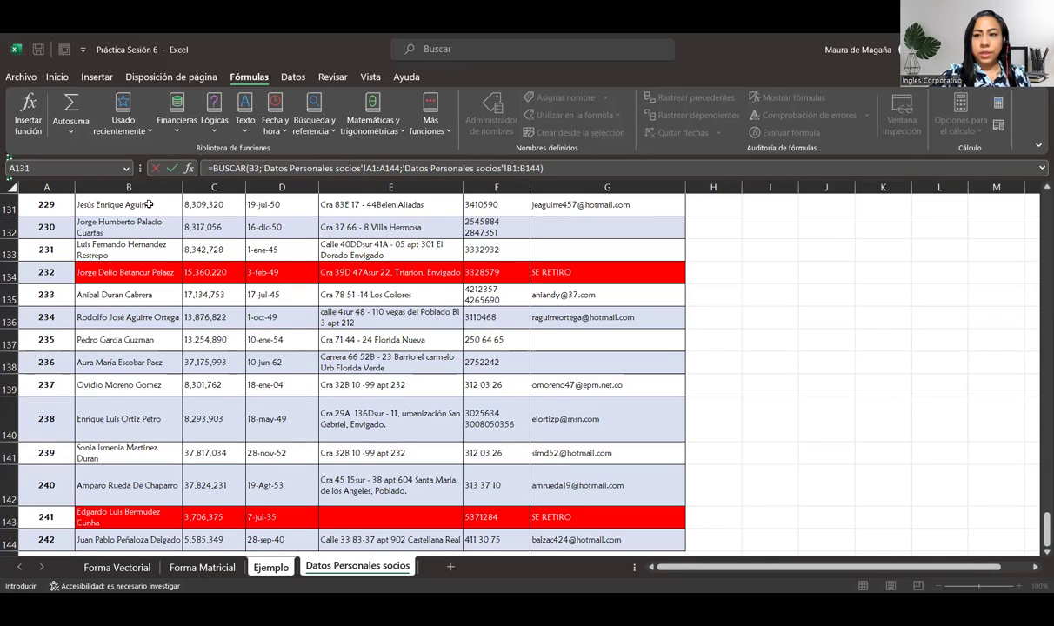
{"action": "key", "text": "Escape"}
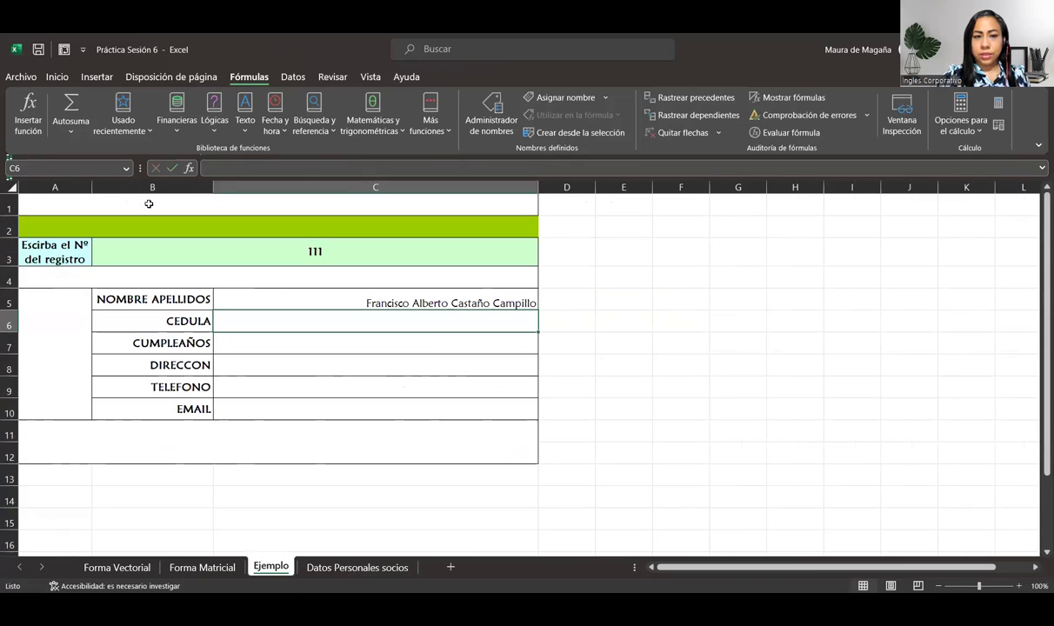
{"action": "key", "text": "Up"}
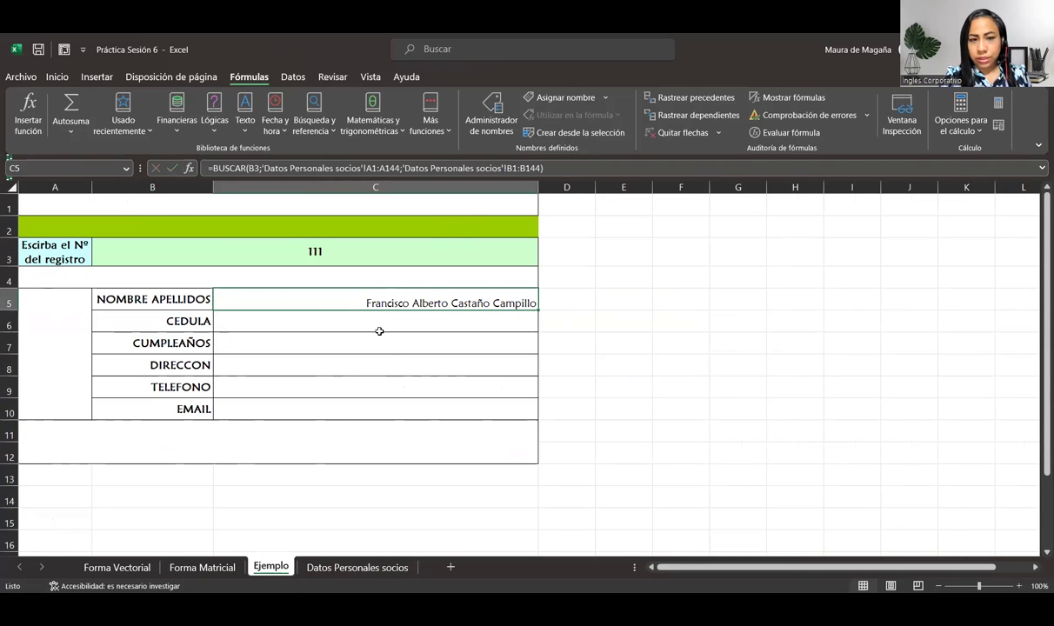
{"action": "left_click", "coordinate": [344, 569]}
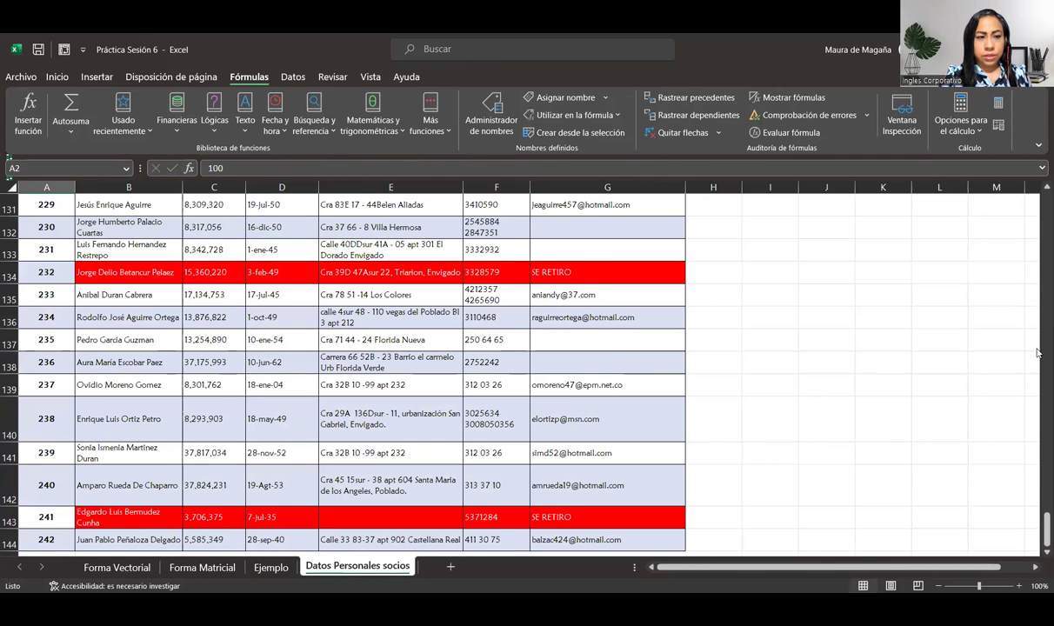
{"action": "left_click_drag", "start_coordinate": [1041, 521], "coordinate": [1036, 296]}
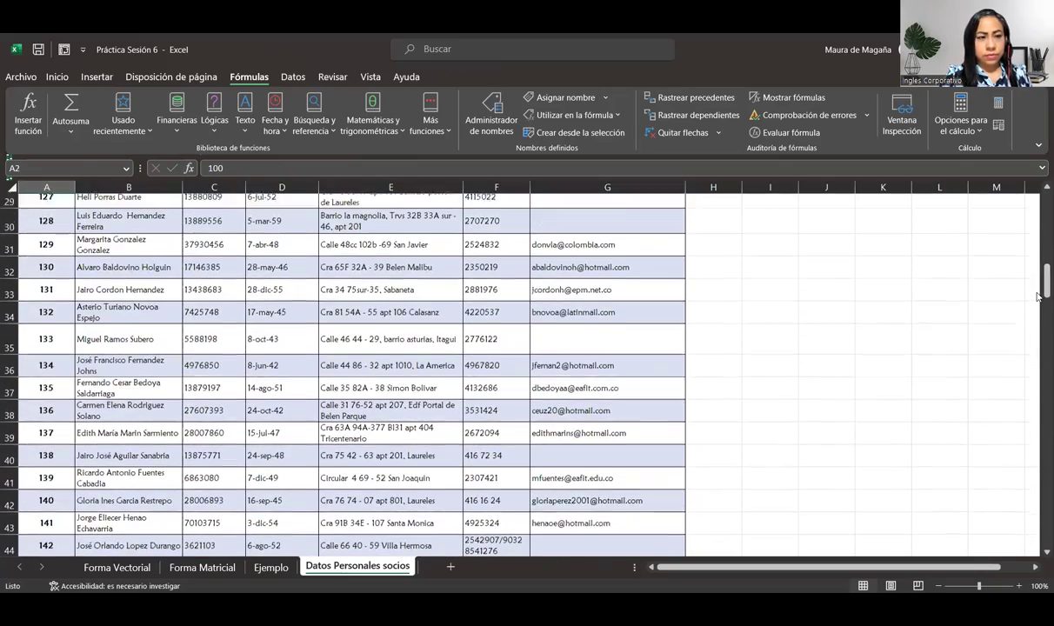
{"action": "left_click_drag", "start_coordinate": [1036, 296], "coordinate": [1037, 219]}
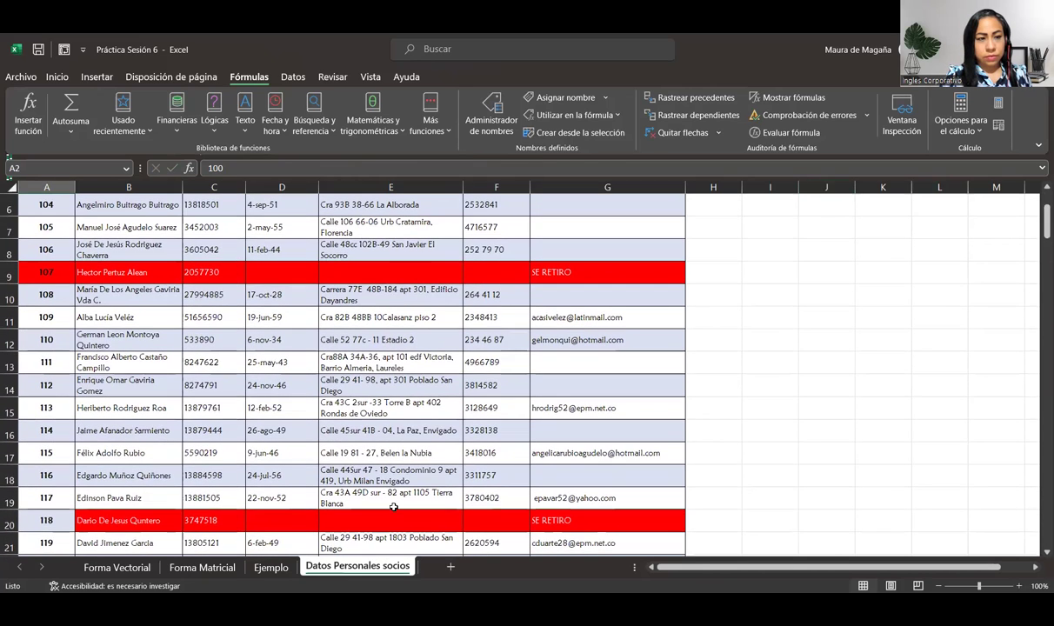
{"action": "left_click", "coordinate": [104, 359]}
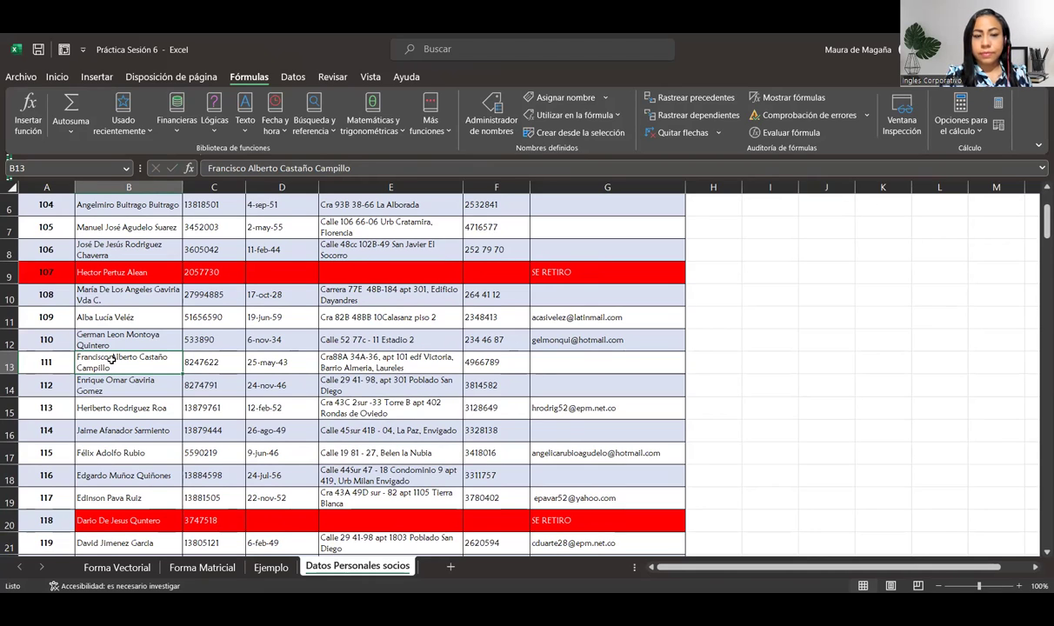
{"action": "left_click", "coordinate": [268, 565]}
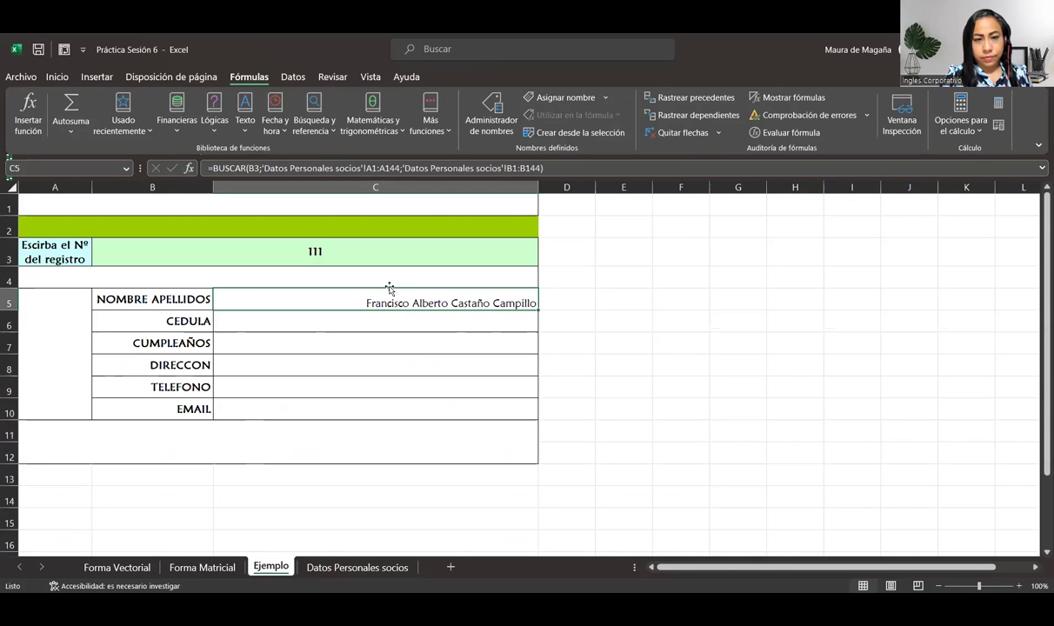
{"action": "left_click", "coordinate": [326, 318]}
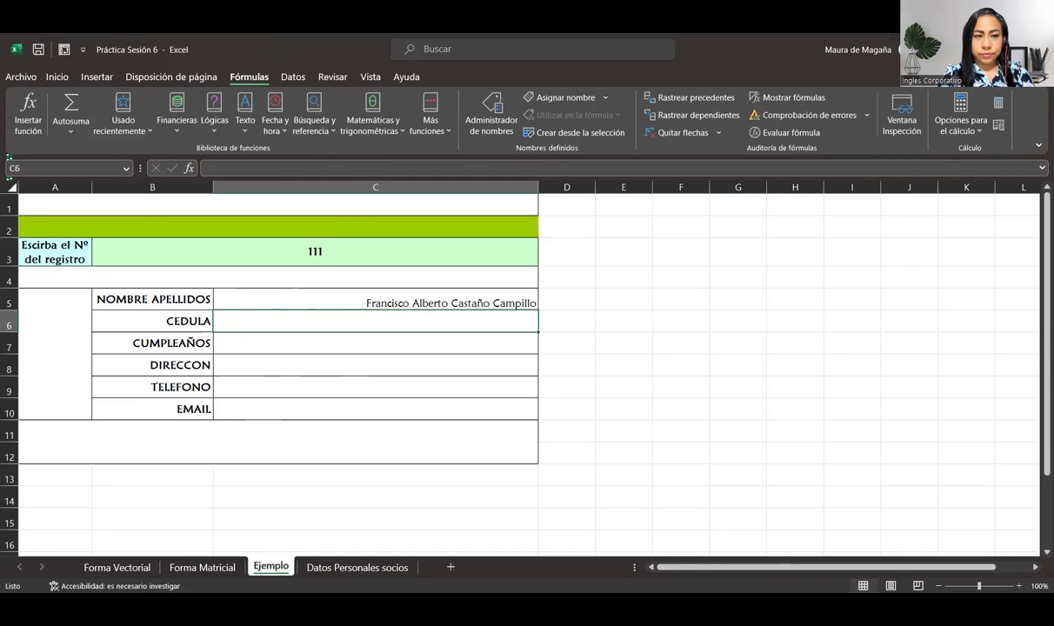
{"action": "key", "text": "alt+Tab"}
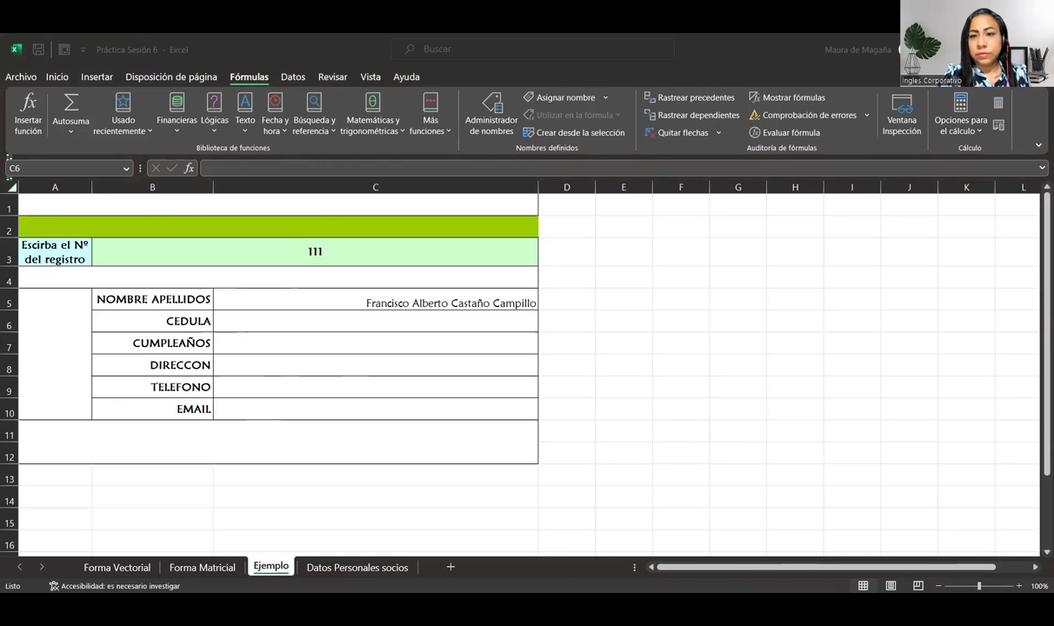
{"action": "key", "text": "alt+Tab"}
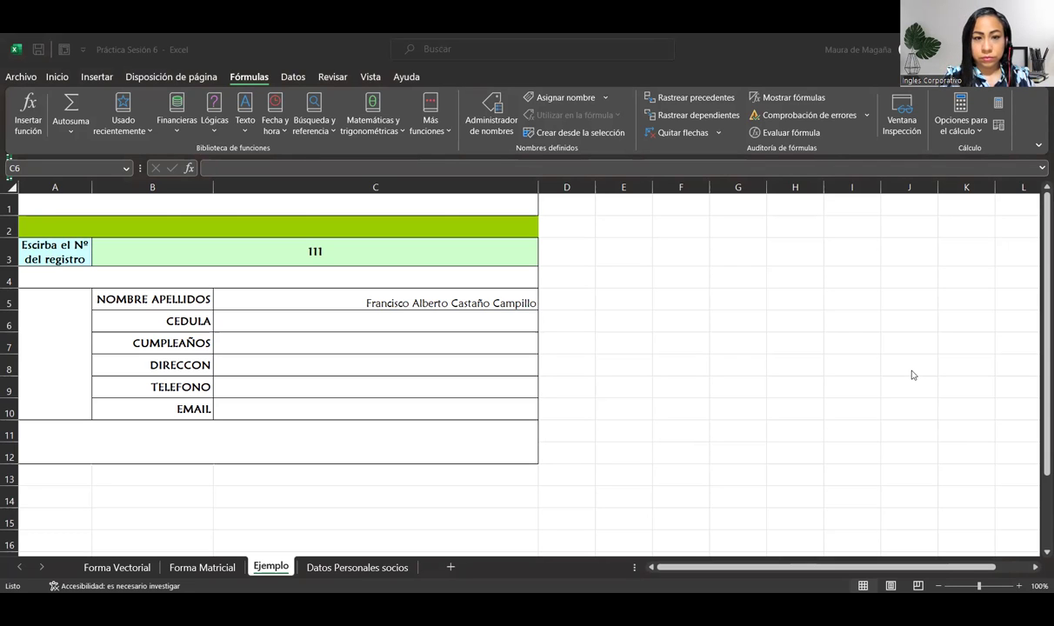
{"action": "left_click", "coordinate": [402, 271]}
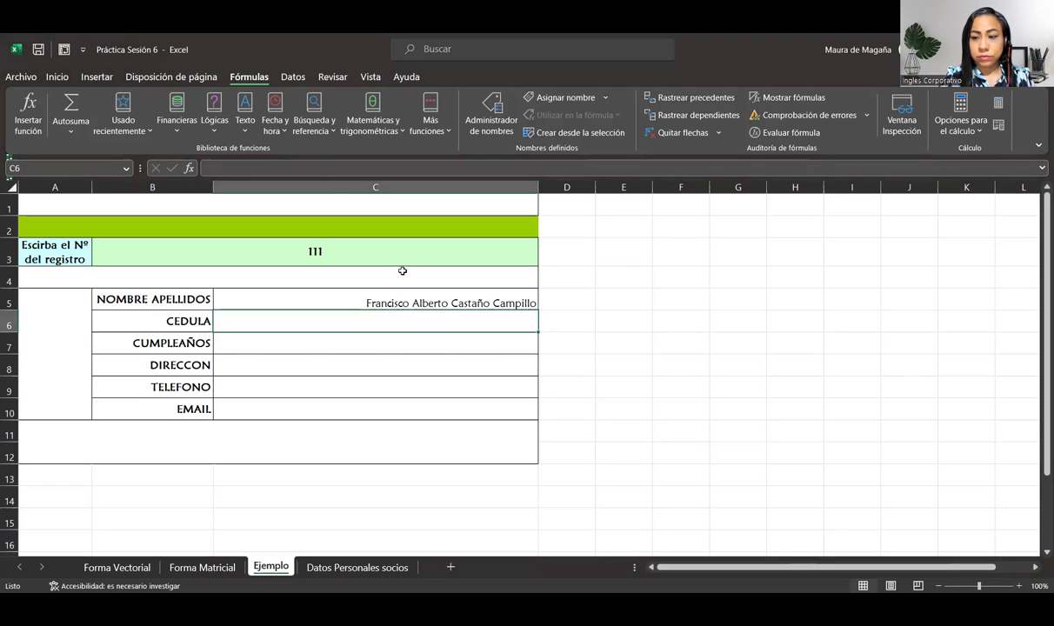
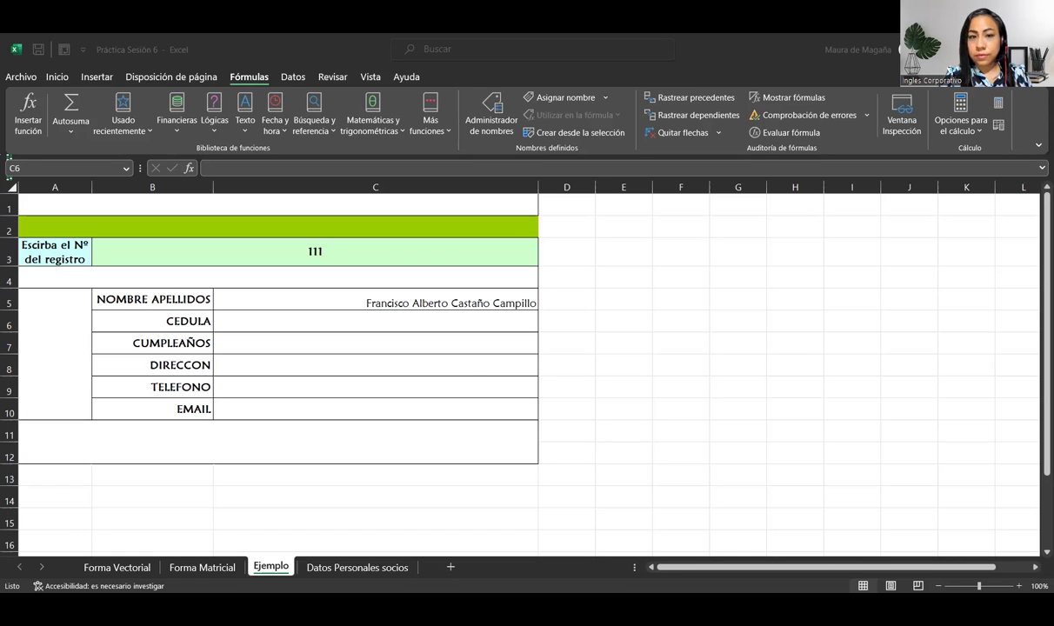
Draft an =SI( formula in C6 beside CEDULA, then discard it.
{"action": "left_click", "coordinate": [452, 322]}
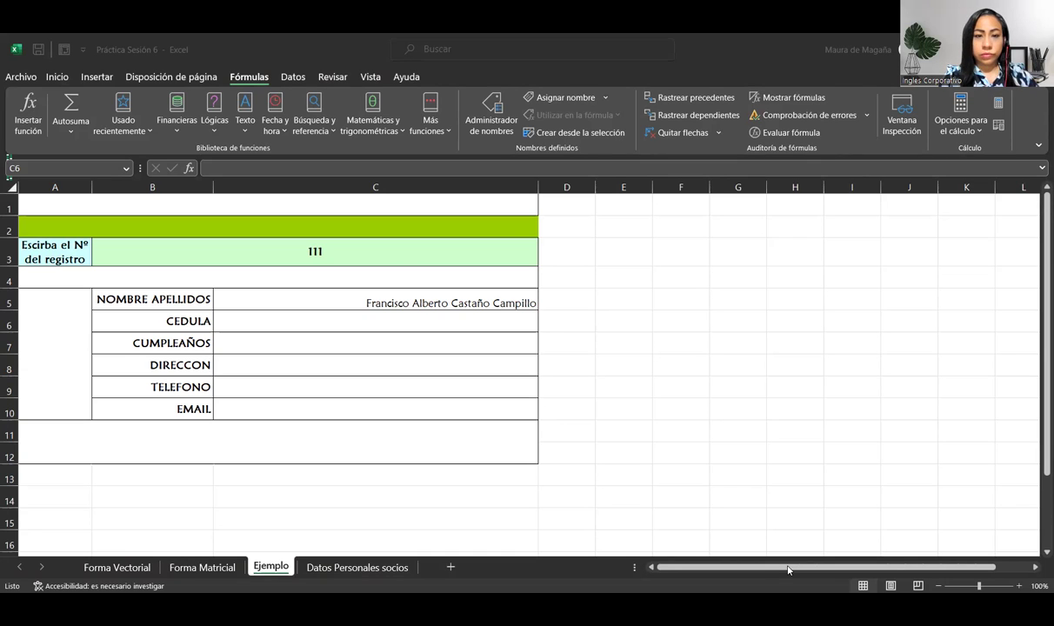
{"action": "key", "text": "Escape"}
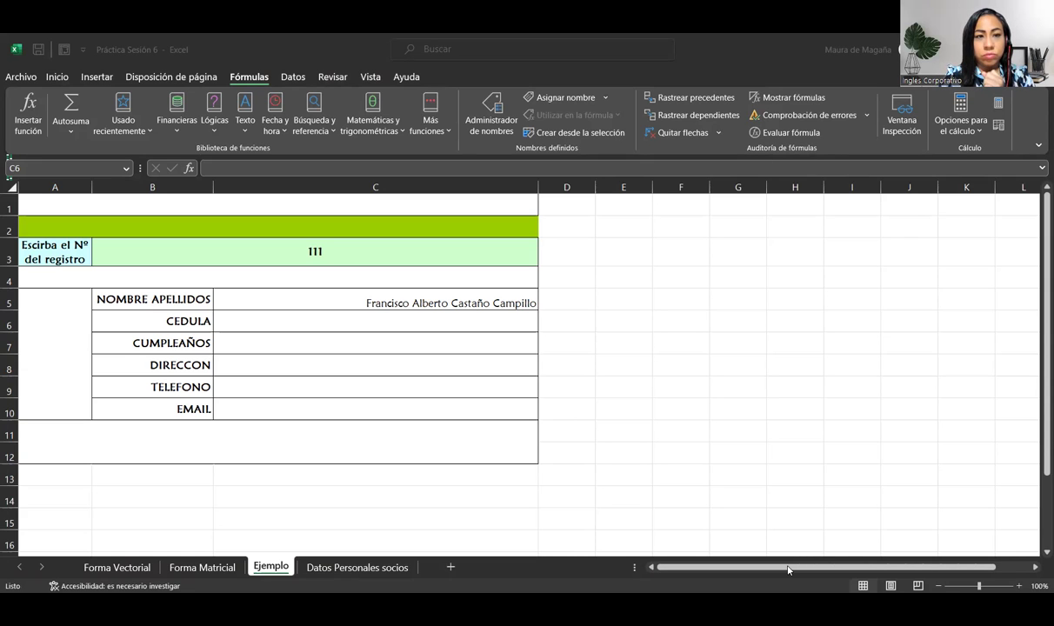
{"action": "key", "text": "F2"}
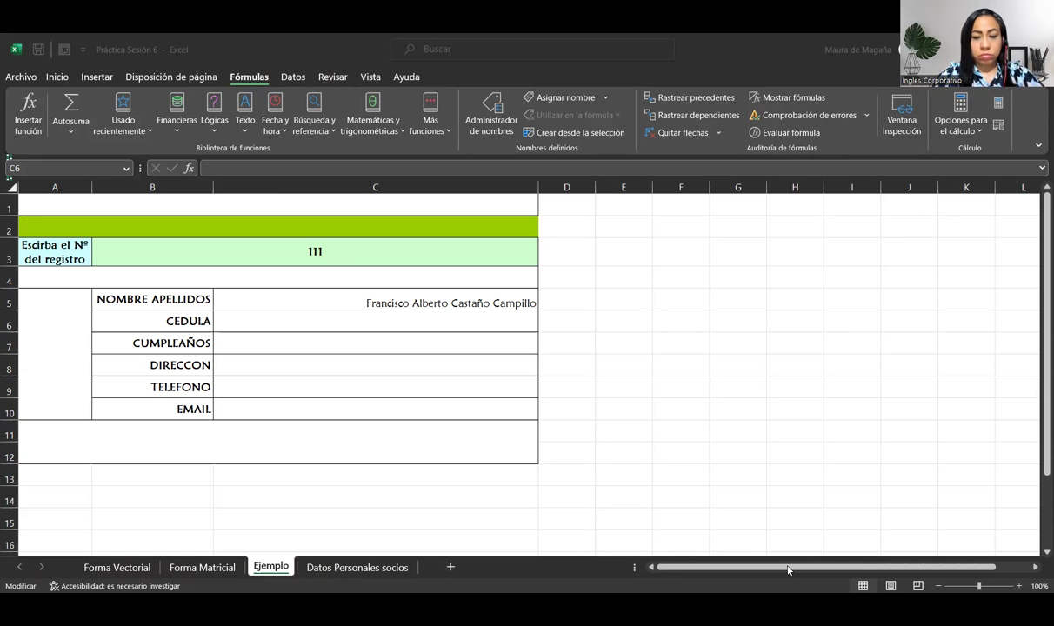
{"action": "type", "text": "=SI("}
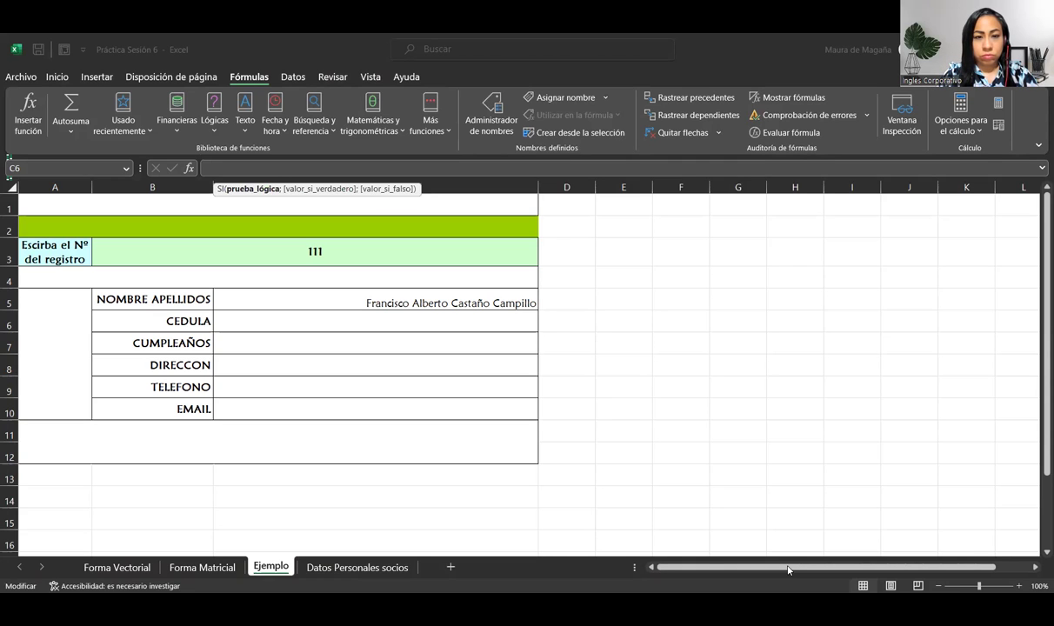
{"action": "key", "text": "F2"}
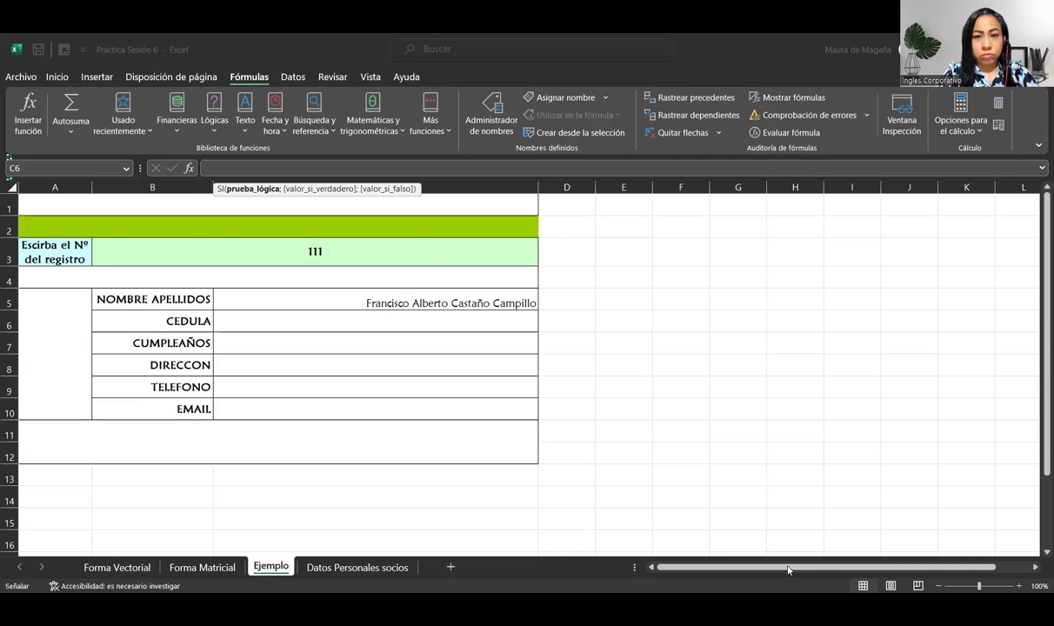
{"action": "key", "text": "F2"}
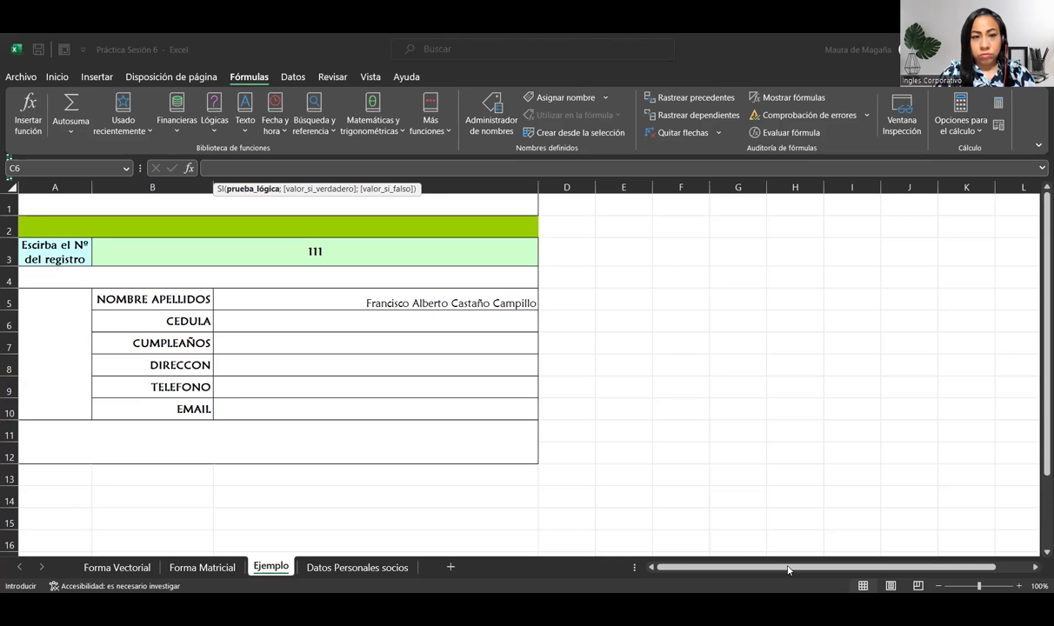
{"action": "type", "text": ";"}
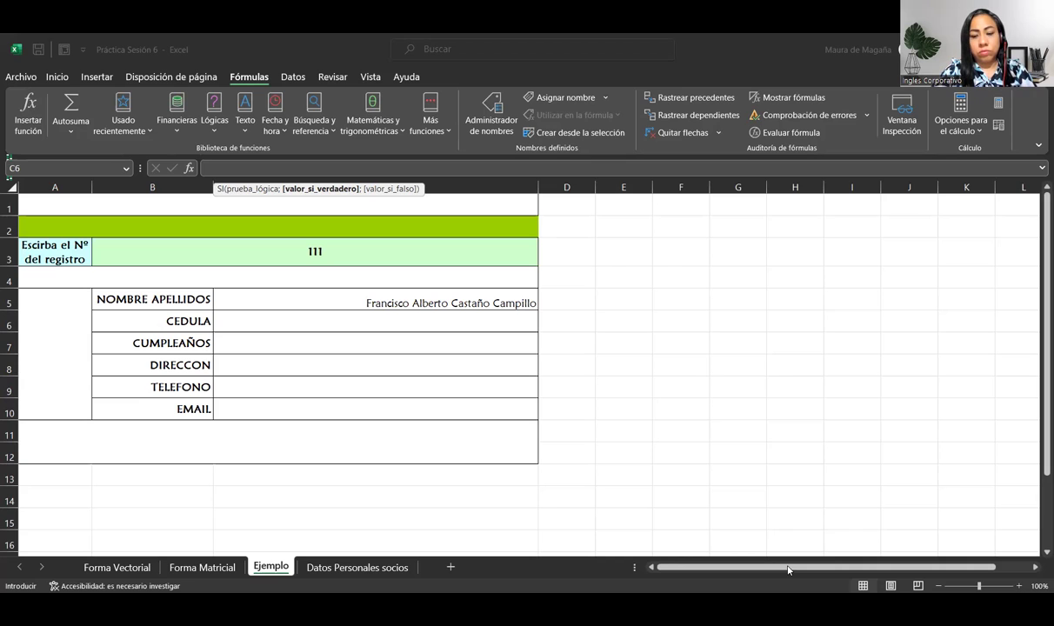
{"action": "type", "text": ";"}
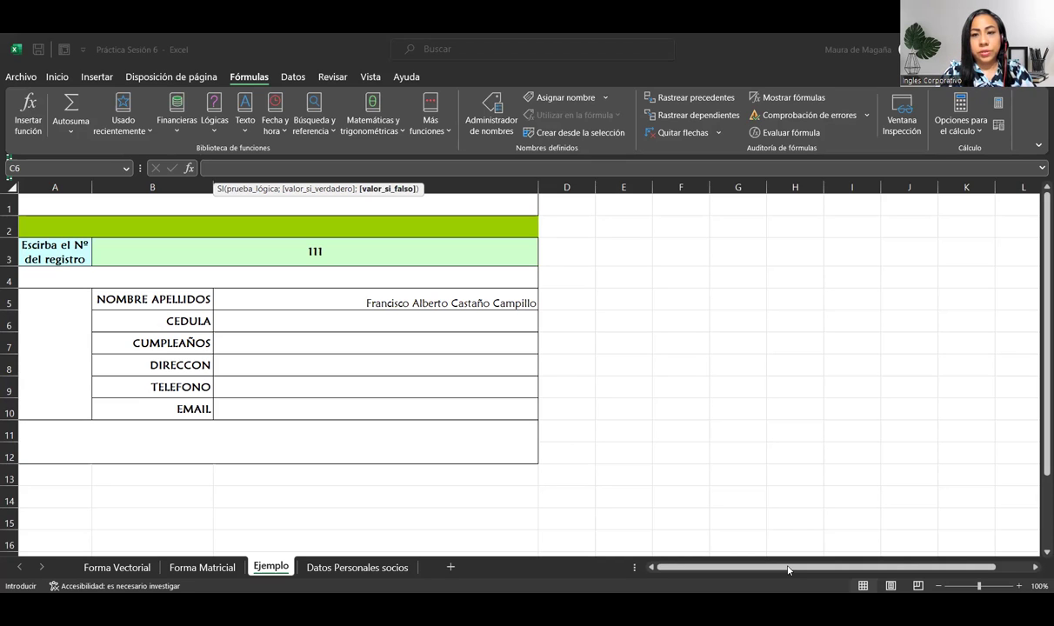
{"action": "key", "text": "F2"}
{"action": "key", "text": "Escape"}
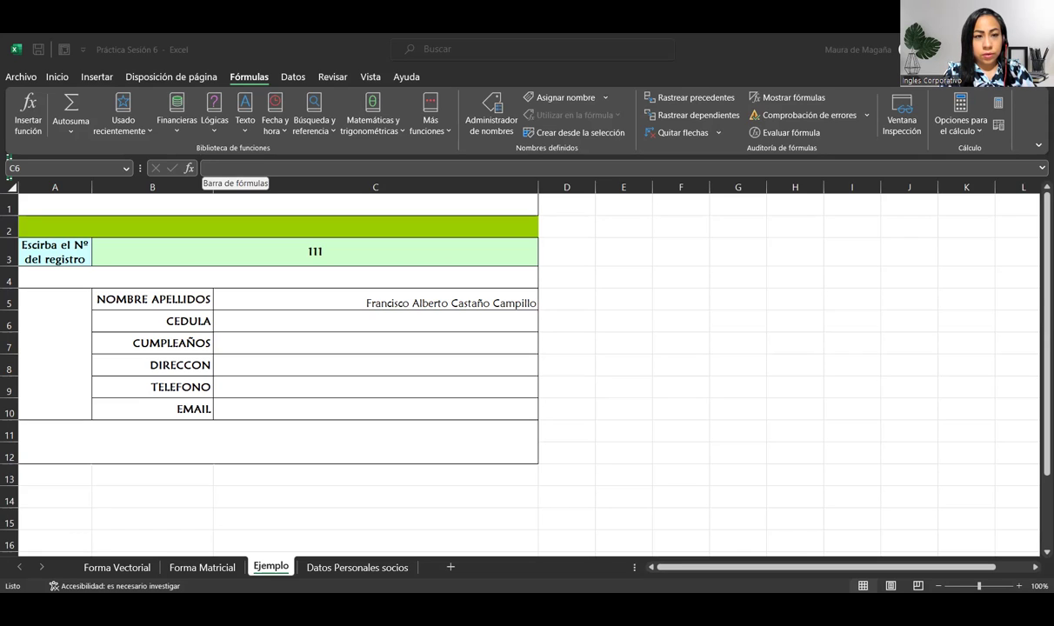
Try further SI and BUSCAR drafts in C6, discarding each without changes.
{"action": "type", "text": "=SI("}
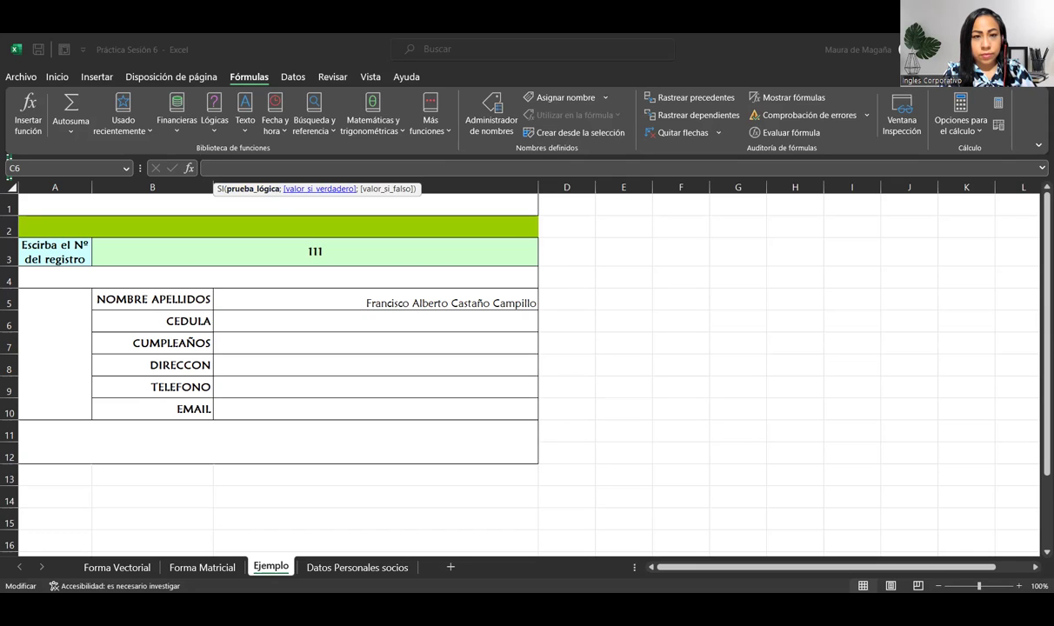
{"action": "type", "text": ";"}
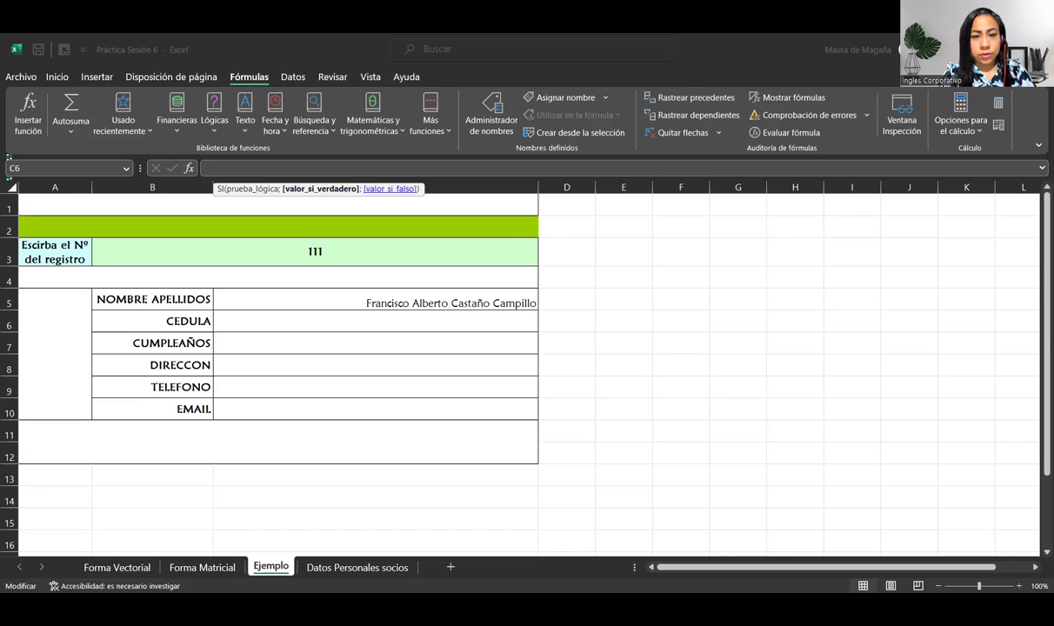
{"action": "type", "text": ";"}
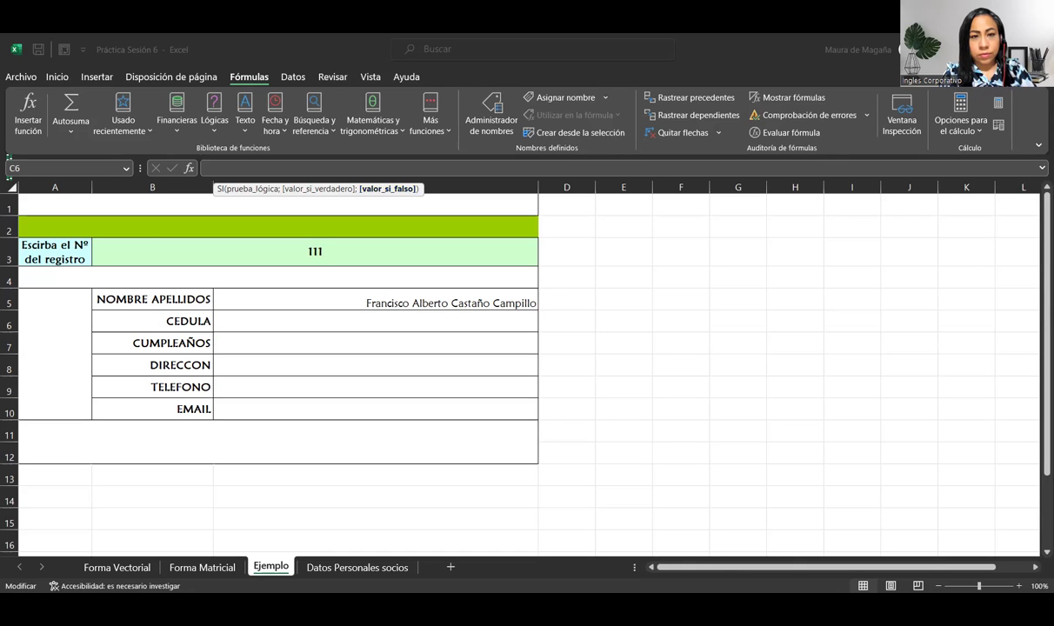
{"action": "key", "text": "Escape"}
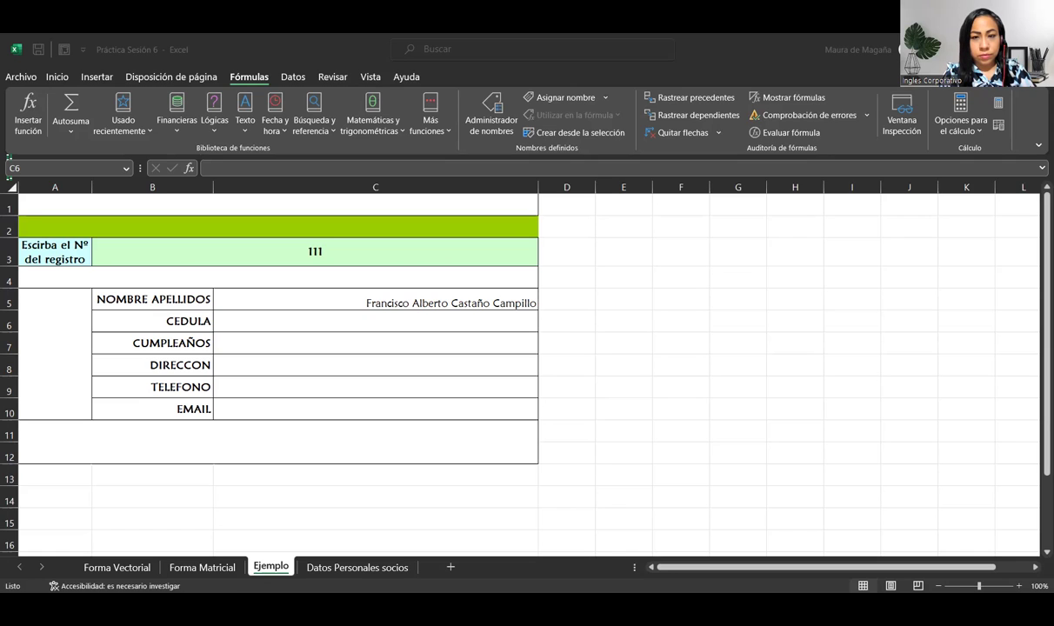
{"action": "key", "text": "F2"}
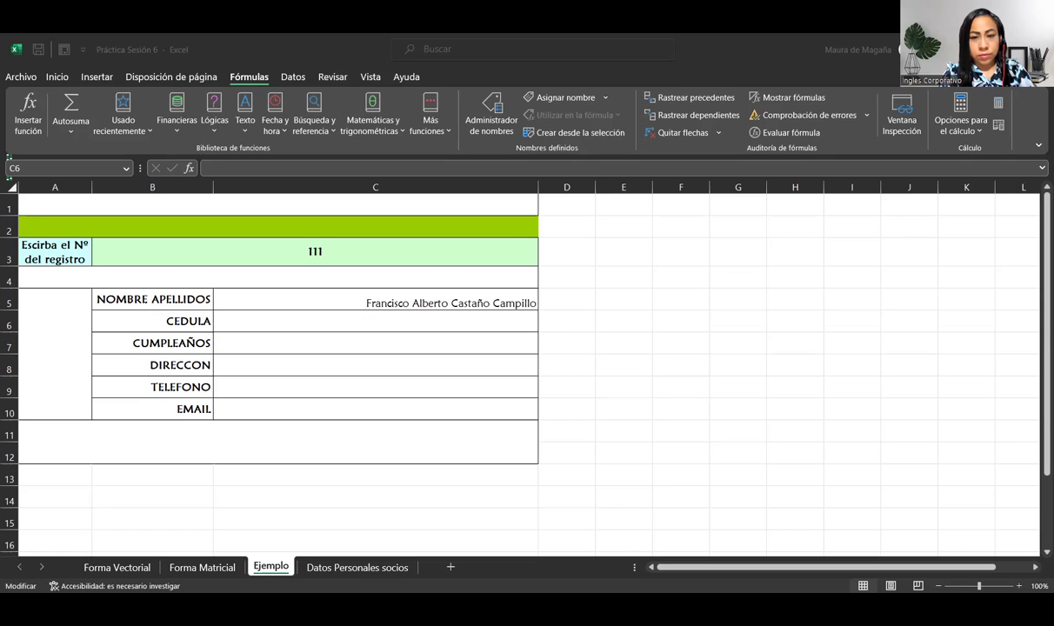
{"action": "key", "text": "Escape"}
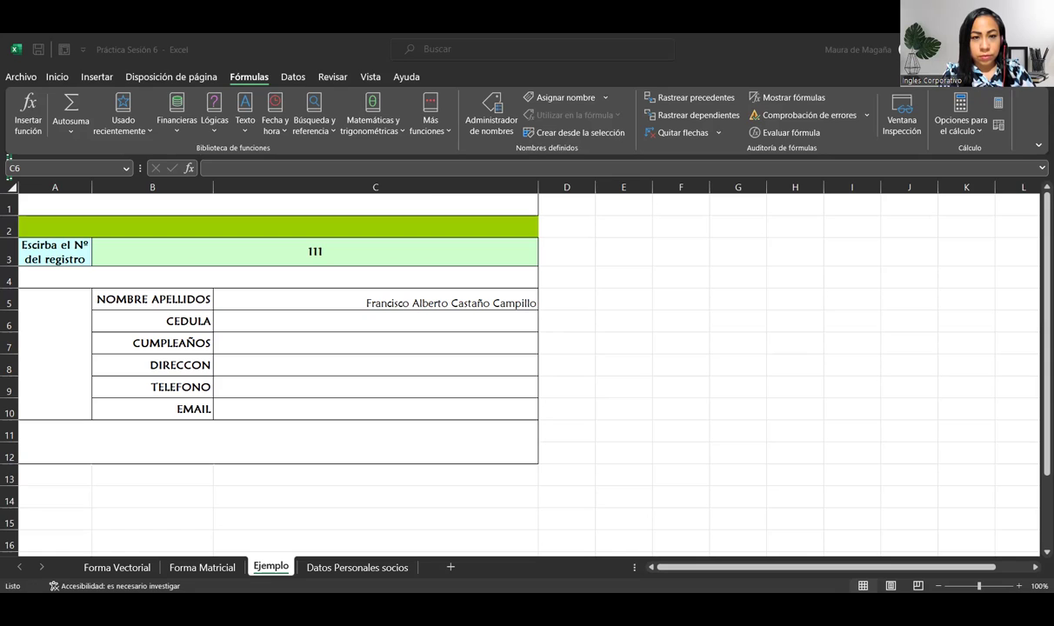
{"action": "type", "text": "=SI("}
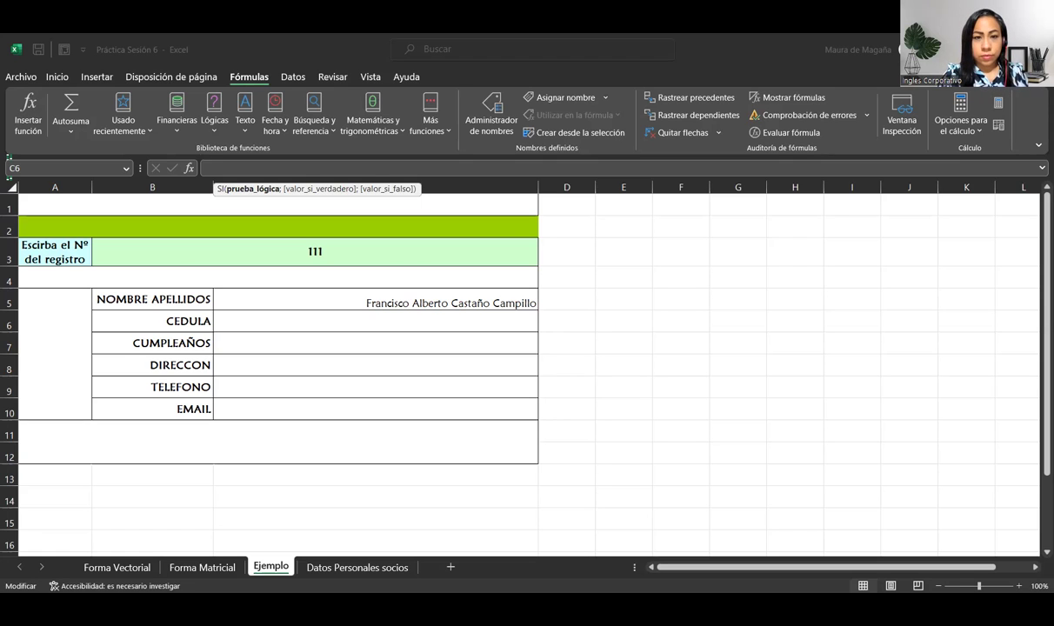
{"action": "key", "text": "Escape"}
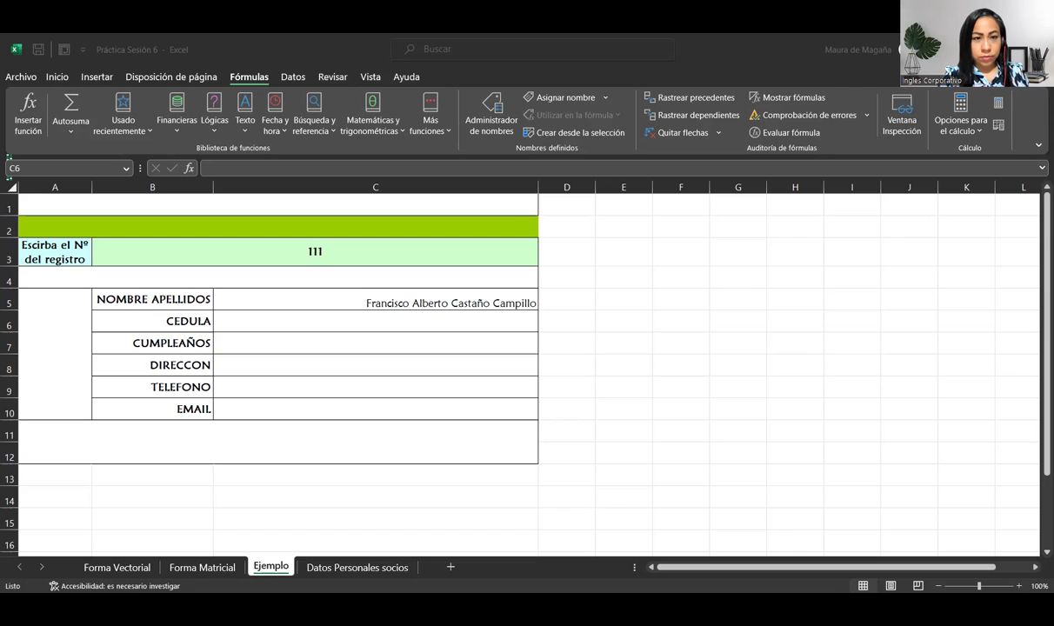
{"action": "key", "text": "F2"}
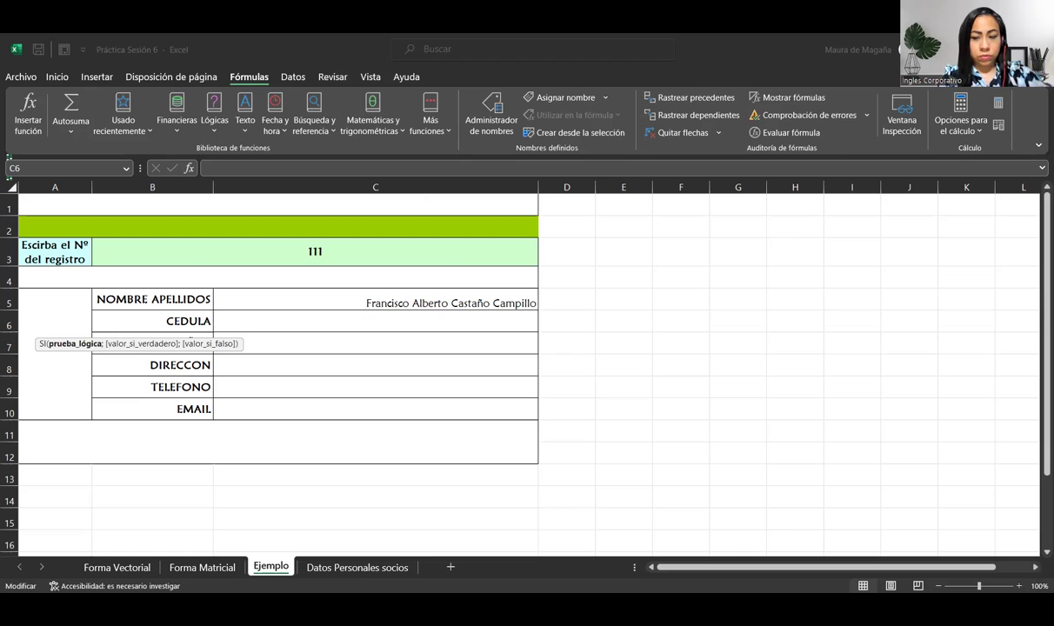
{"action": "key", "text": "Escape"}
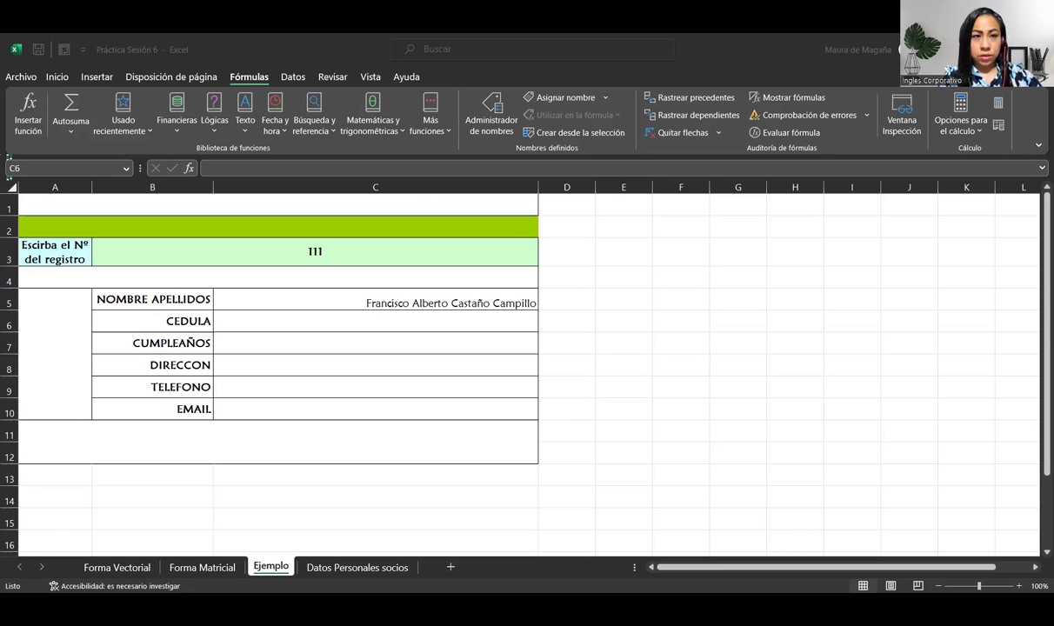
{"action": "left_click", "coordinate": [456, 318]}
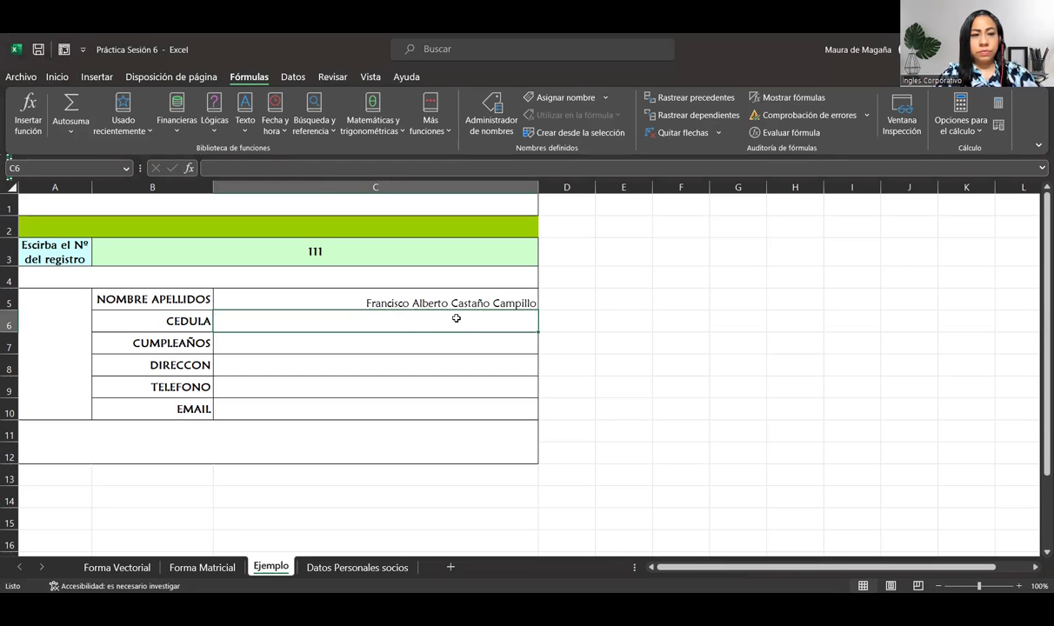
{"action": "type", "text": "="}
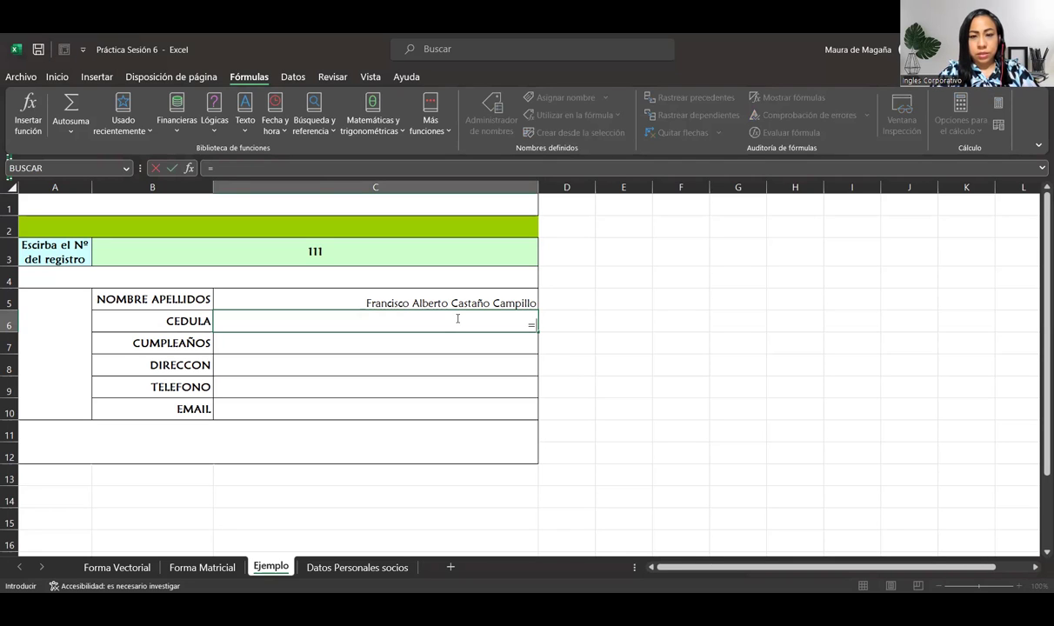
{"action": "type", "text": "busca"}
{"action": "key", "text": "Escape"}
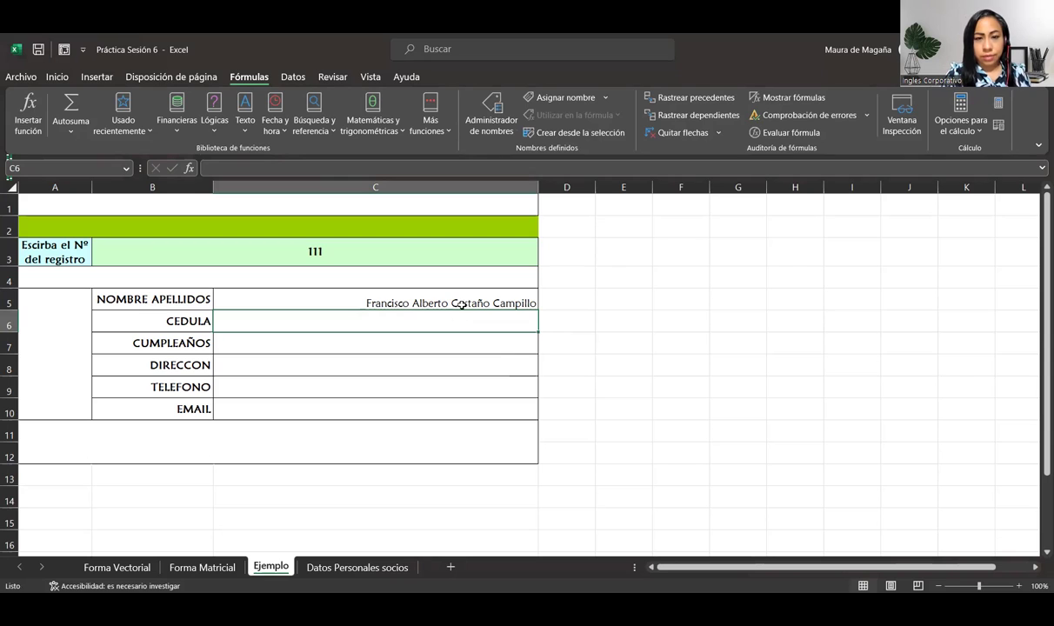
Inspect the BUSCAR name lookup formula in C5 and cancel the edit.
{"action": "left_click", "coordinate": [461, 301]}
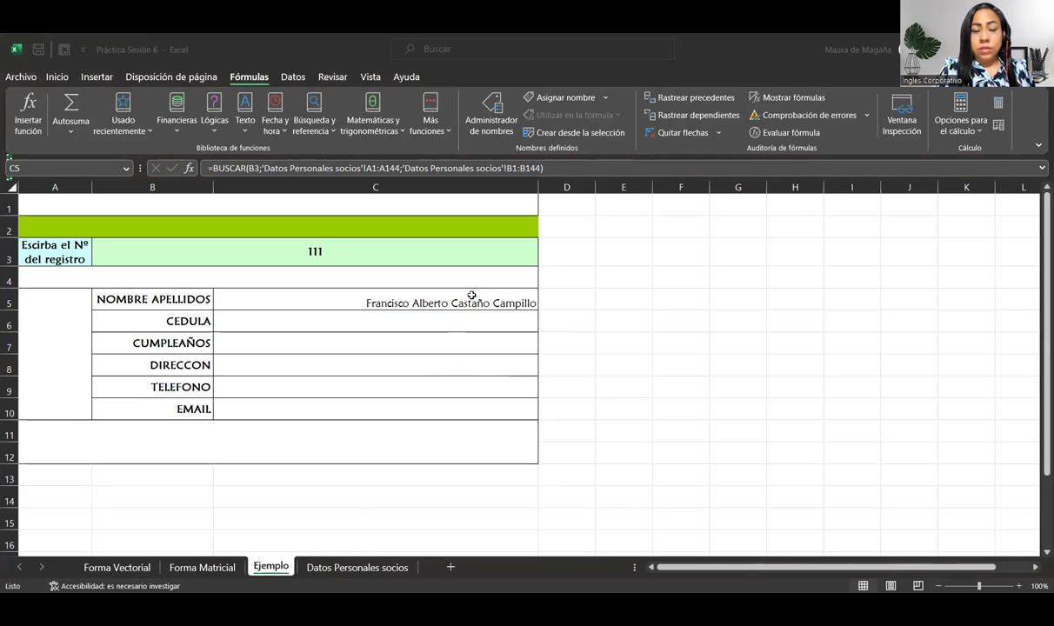
{"action": "left_click", "coordinate": [471, 295]}
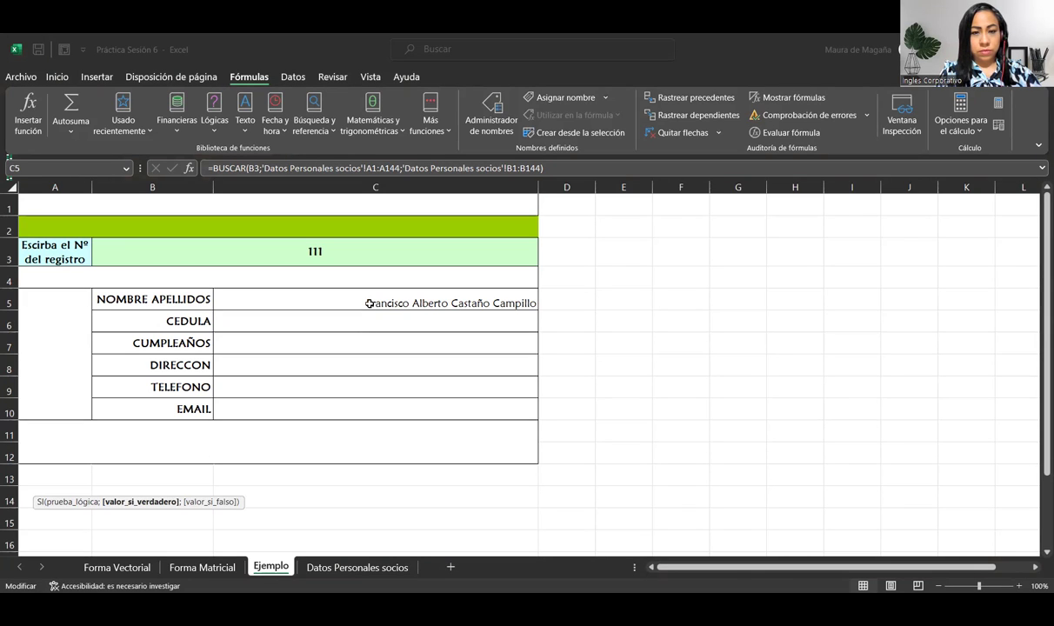
{"action": "key", "text": "Escape"}
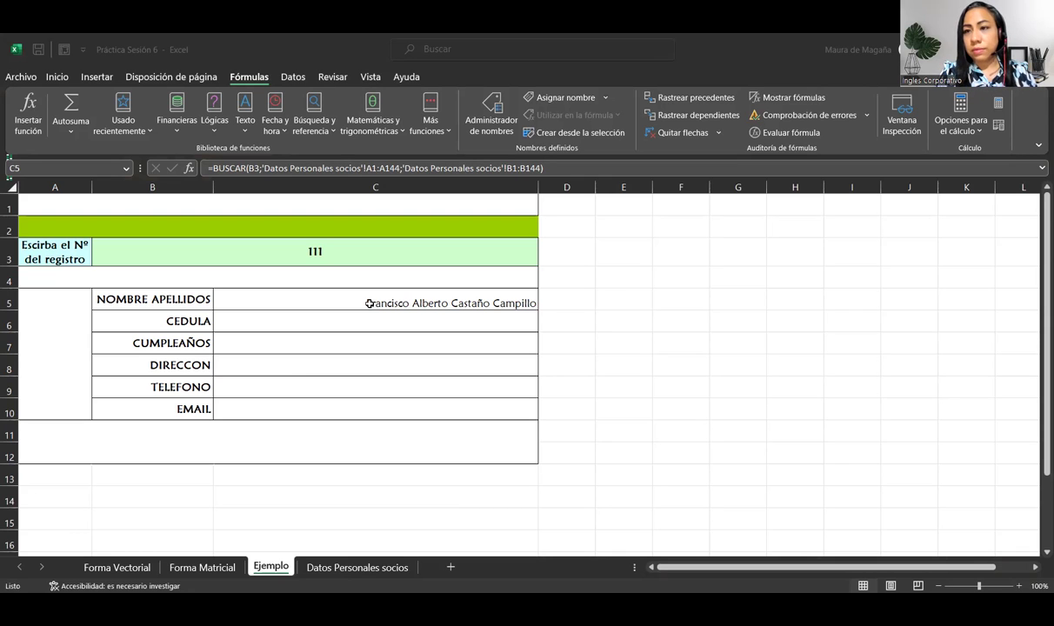
{"action": "left_click", "coordinate": [362, 293]}
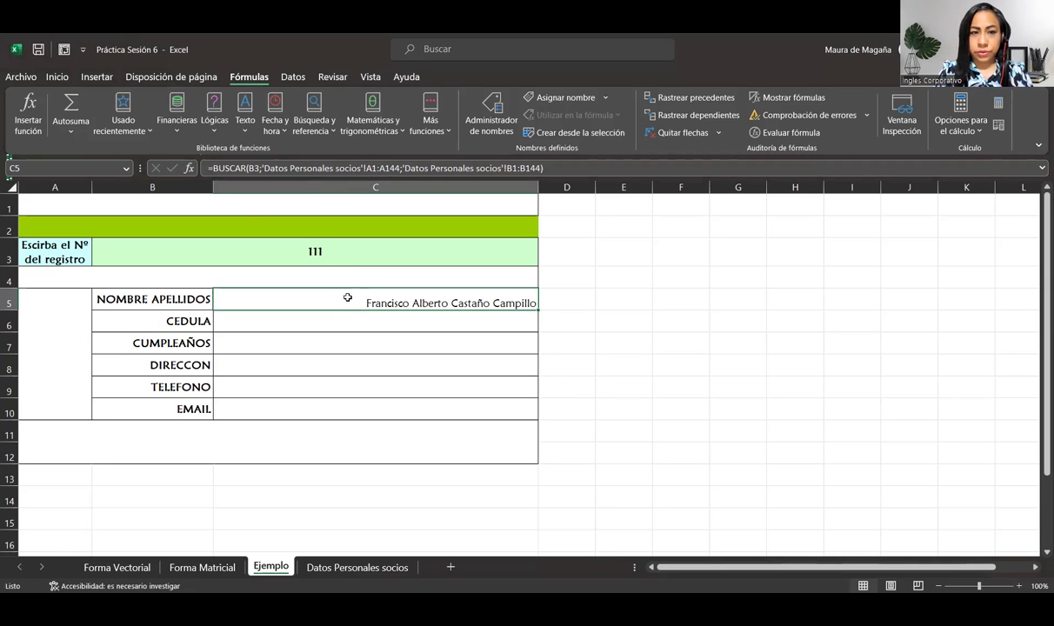
Open C5's BUSCAR formula in-cell with the cursor right after the = sign.
{"action": "double_click", "coordinate": [346, 297]}
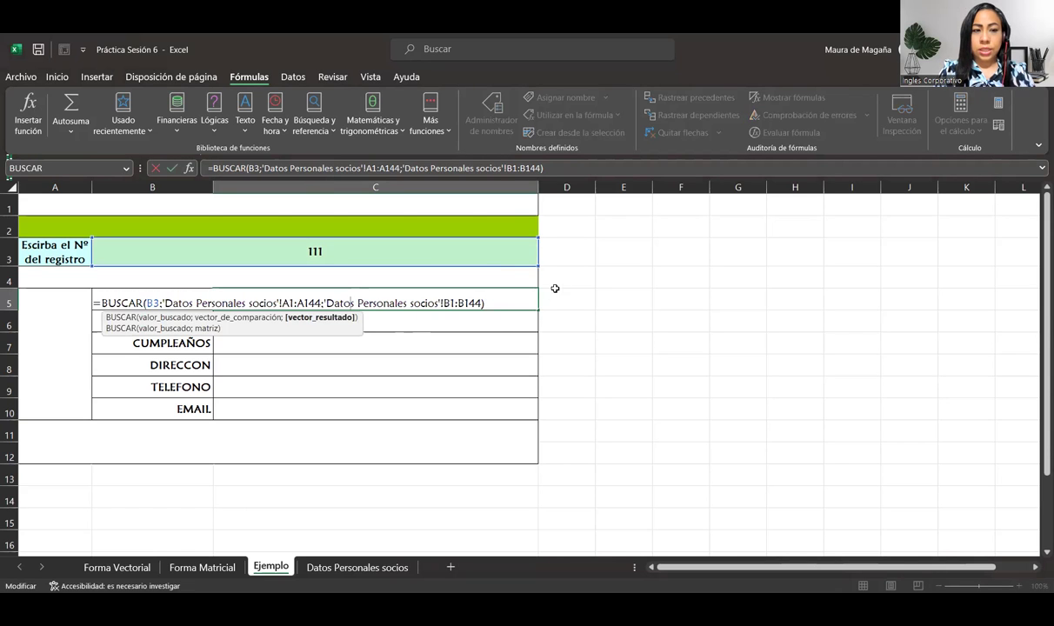
{"action": "left_click", "coordinate": [520, 300]}
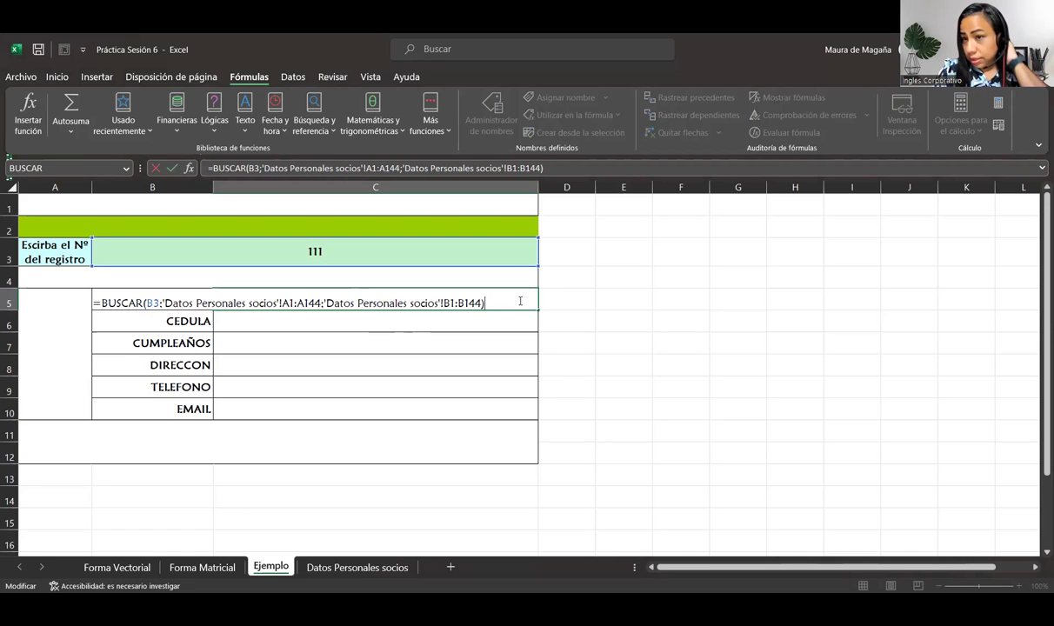
{"action": "left_click_drag", "start_coordinate": [520, 300], "coordinate": [103, 288]}
{"action": "key", "text": "ctrl+c"}
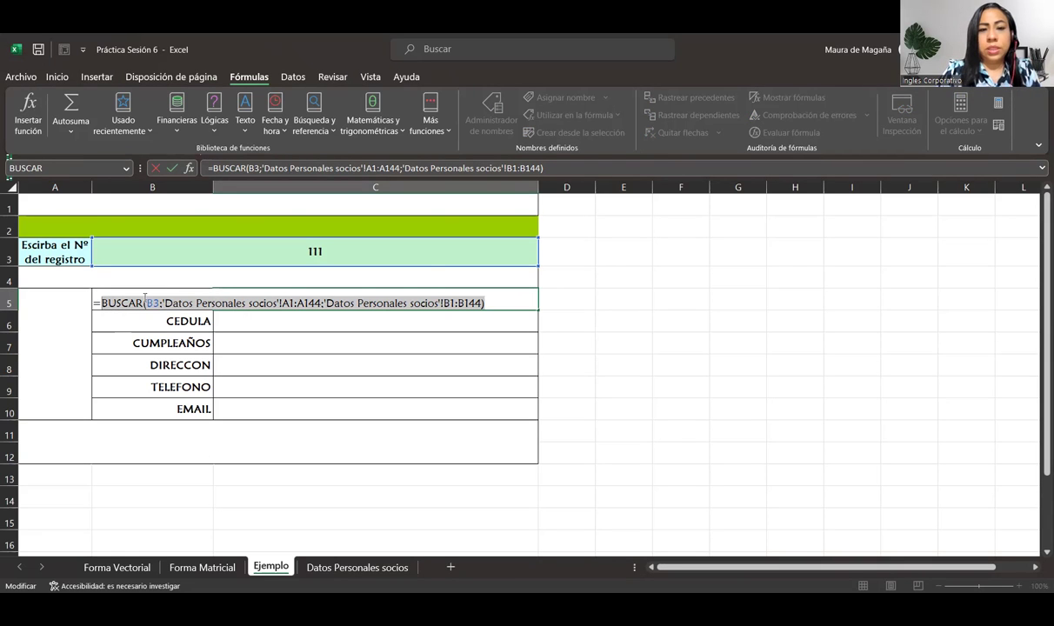
{"action": "left_click", "coordinate": [488, 297]}
{"action": "left_click", "coordinate": [101, 303]}
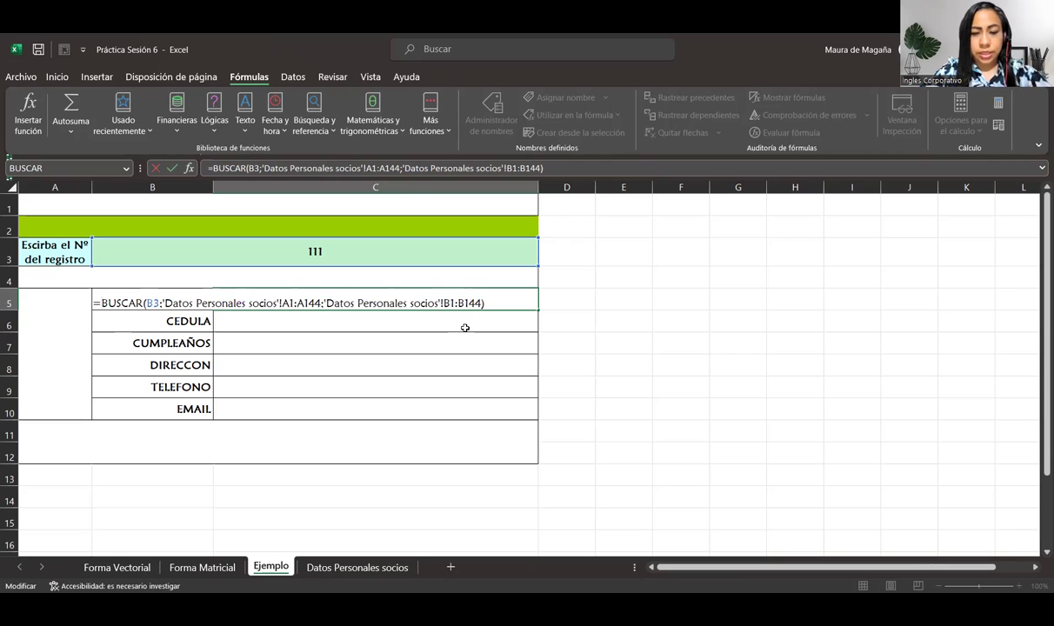
Wrap the lookup as SI(BUSCAR(...)="0";"Debe solicitar la información";BUSCAR(...)).
{"action": "type", "text": "SI("}
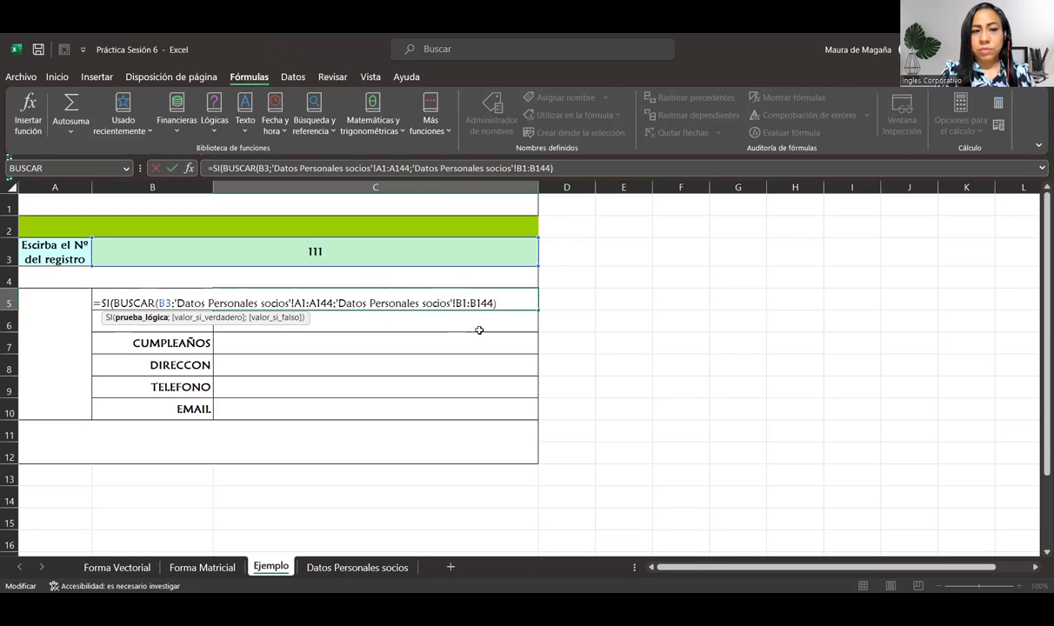
{"action": "left_click", "coordinate": [517, 299]}
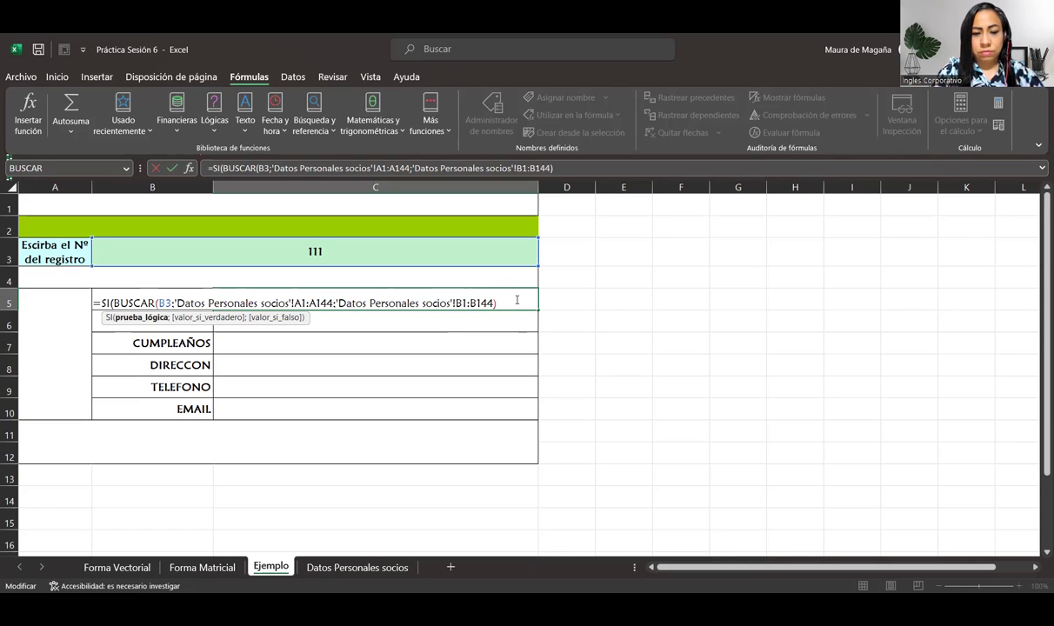
{"action": "type", "text": "=\"0\";"}
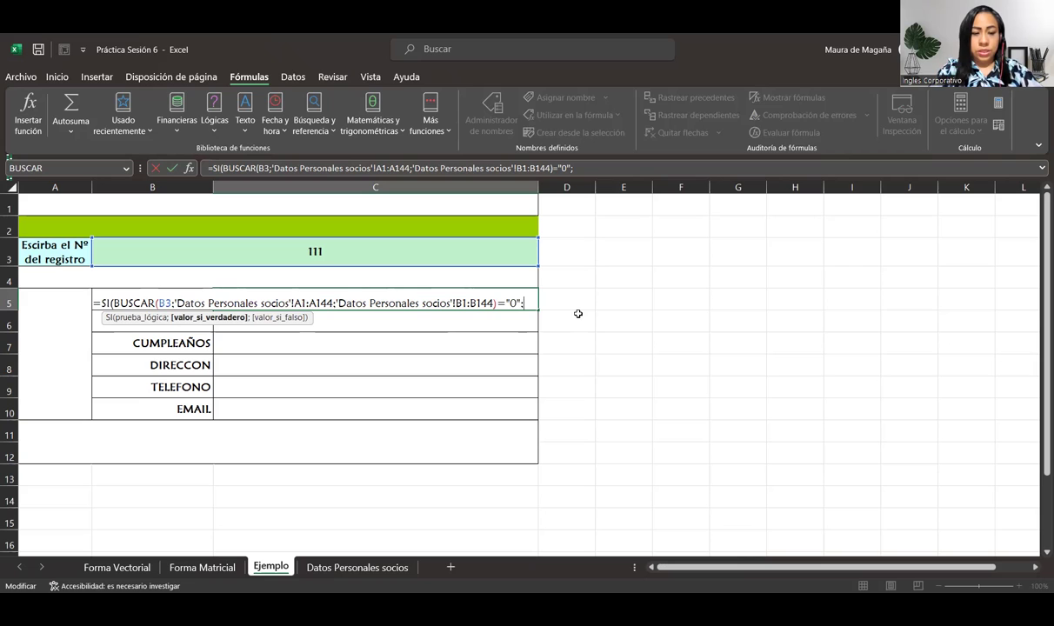
{"action": "type", "text": "\""}
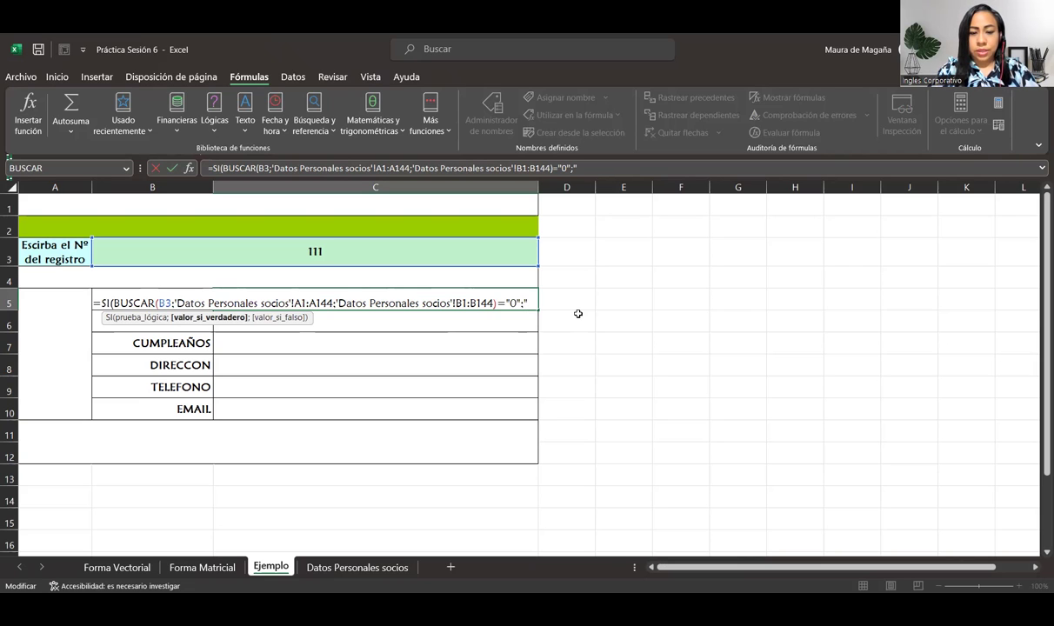
{"action": "type", "text": "Debe solicitar"}
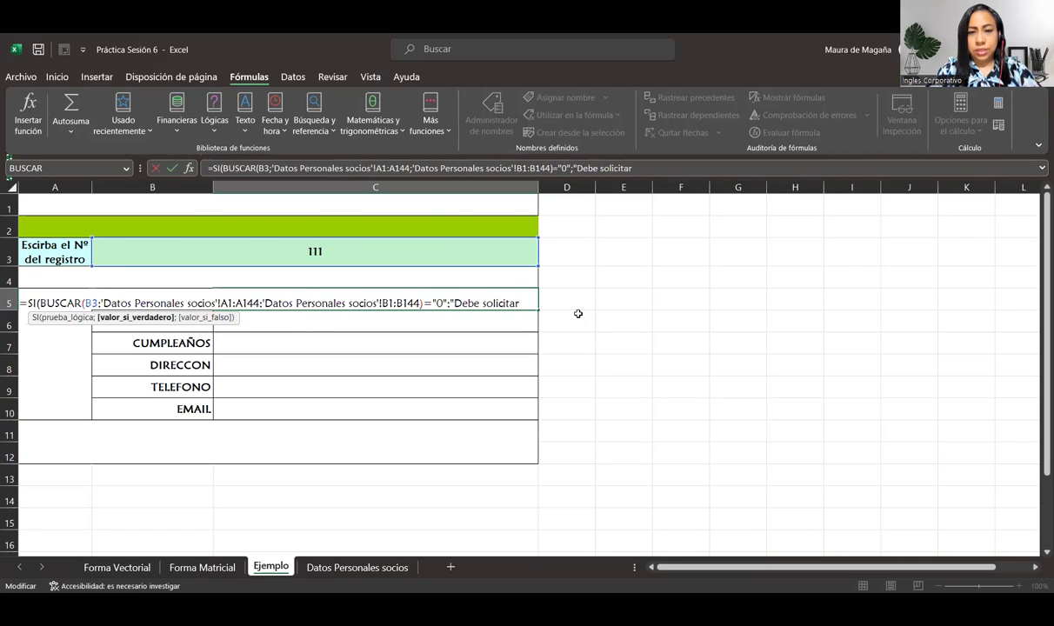
{"action": "type", "text": " la"}
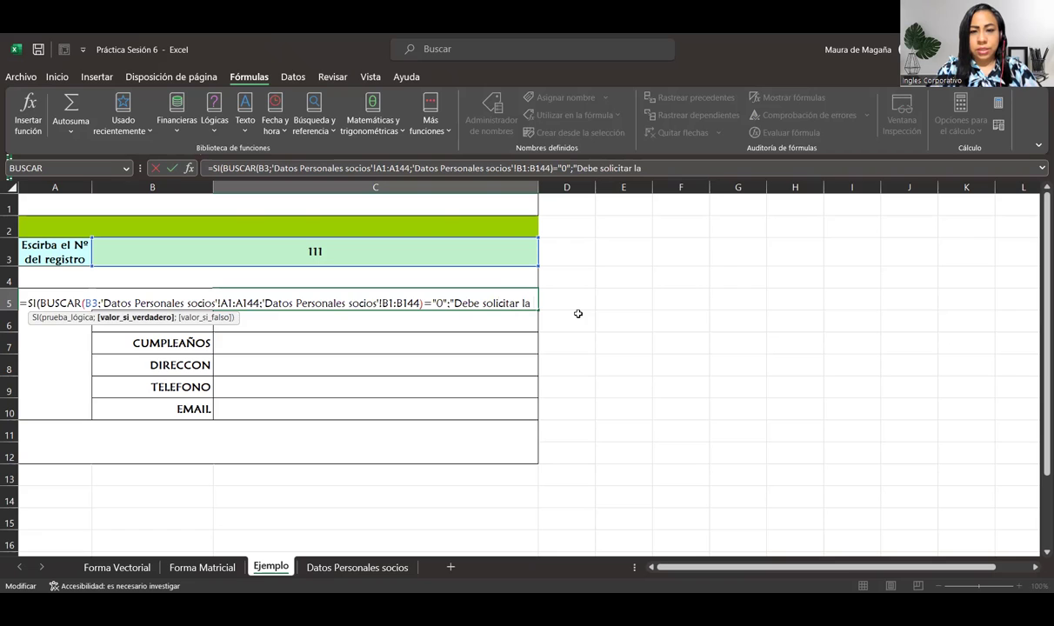
{"action": "type", "text": " ifnormació"}
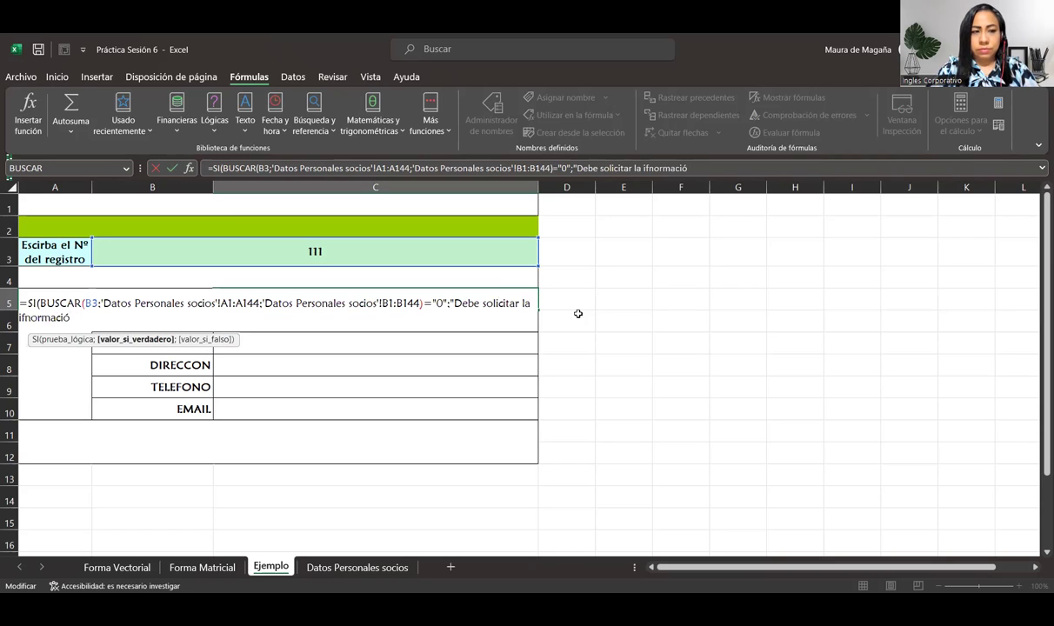
{"action": "key", "text": "BackSpace"}
{"action": "key", "text": "BackSpace"}
{"action": "key", "text": "BackSpace"}
{"action": "key", "text": "BackSpace"}
{"action": "key", "text": "BackSpace"}
{"action": "type", "text": "nformación"}
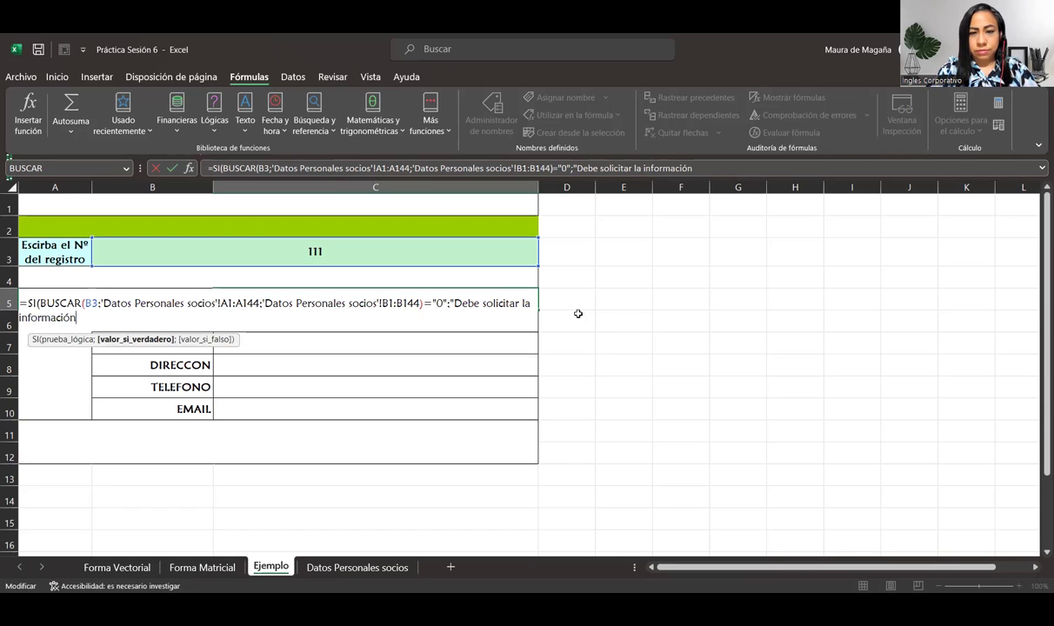
{"action": "type", "text": "\""}
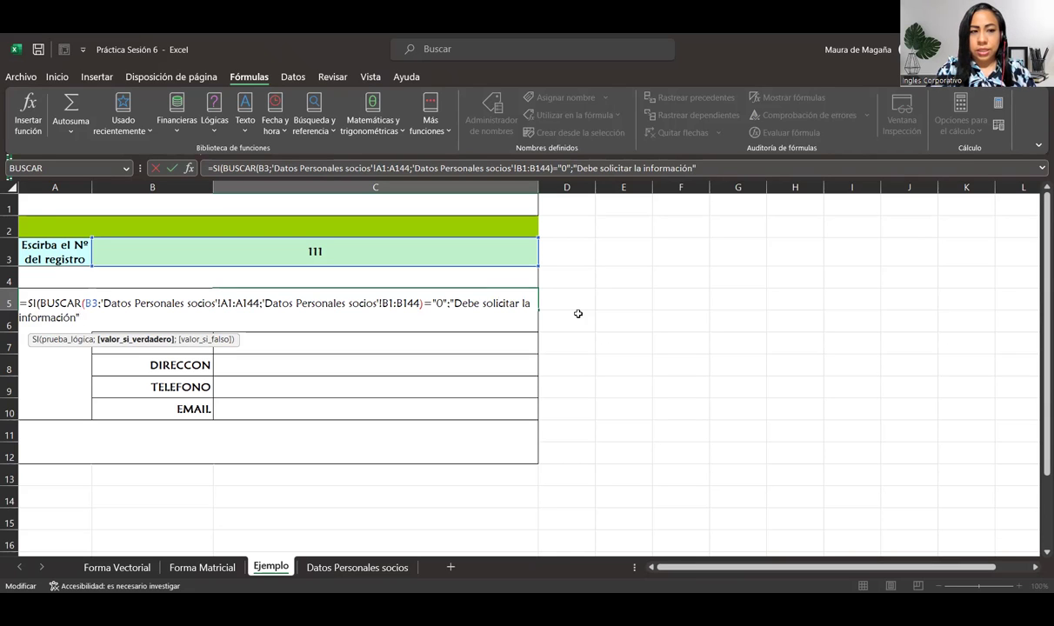
{"action": "type", "text": ";"}
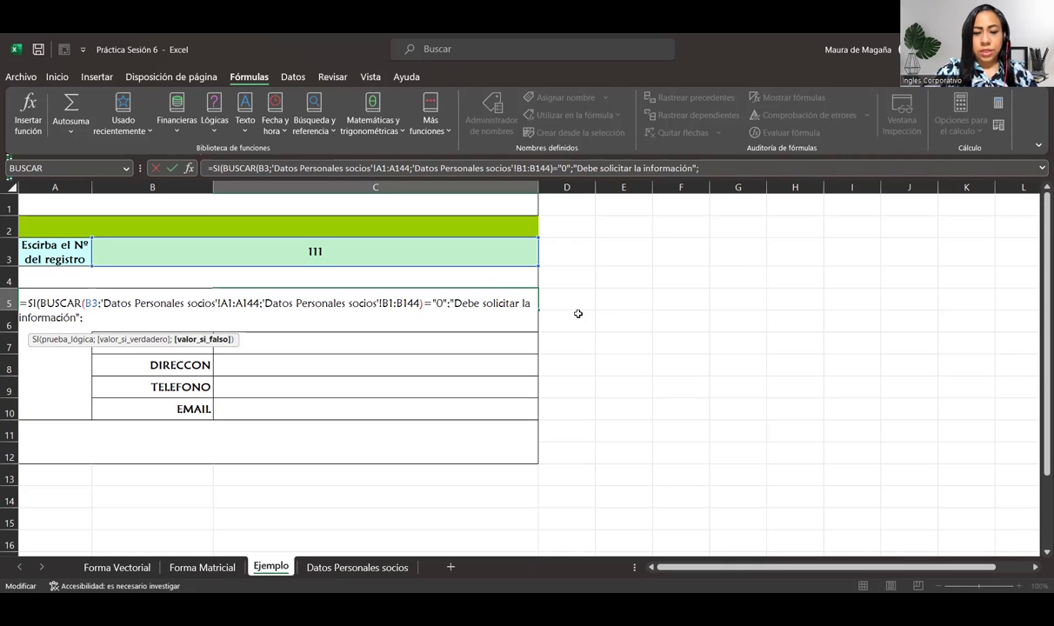
{"action": "key", "text": "ctrl+v"}
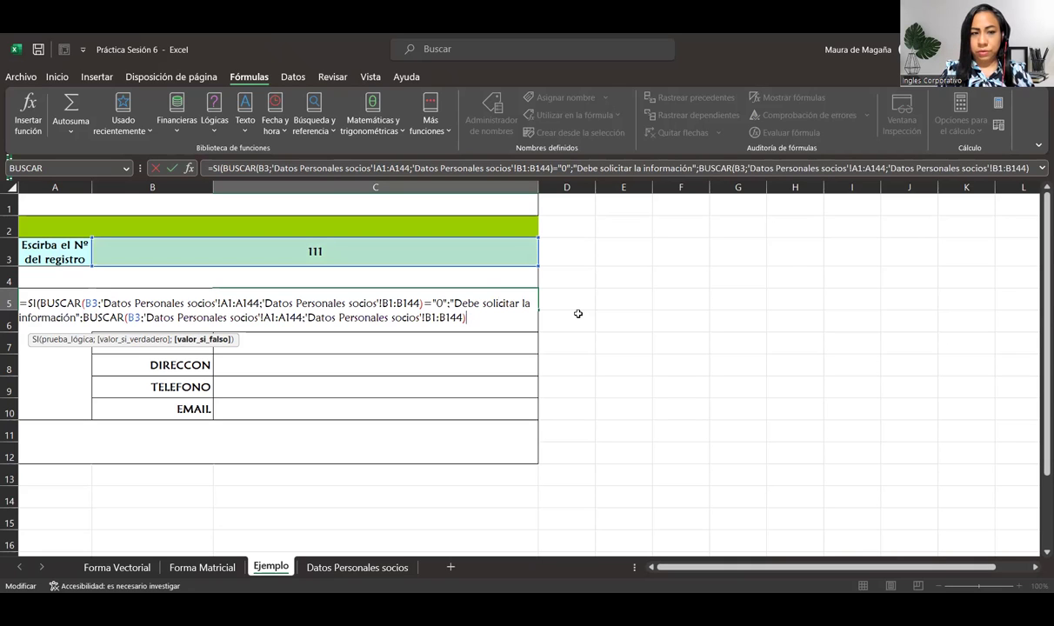
{"action": "type", "text": ")"}
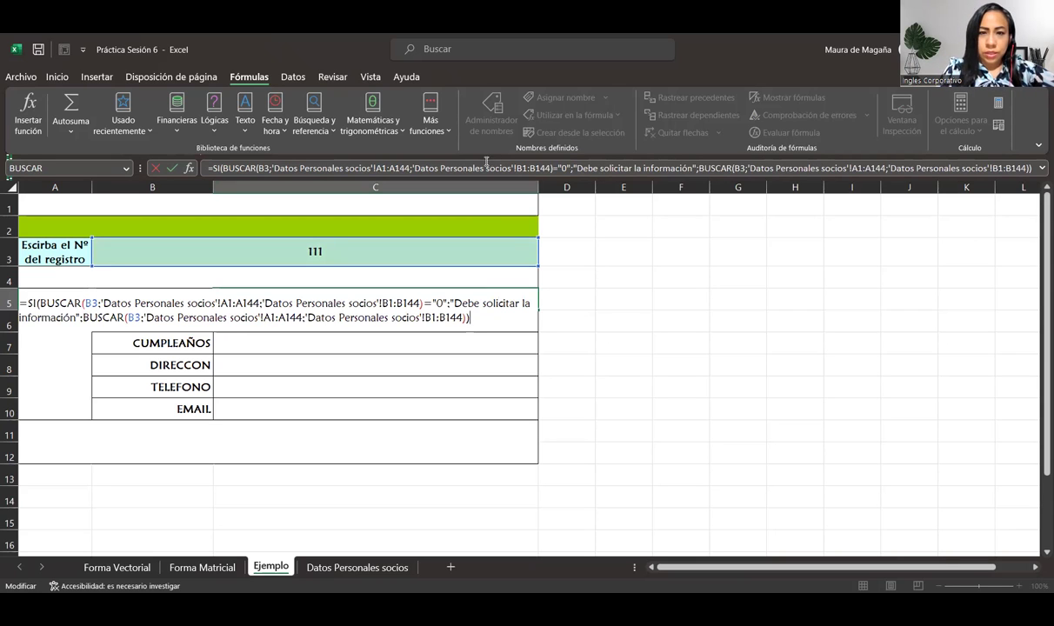
Review the SI formula's test, missing-data message and fallback lookup arguments.
{"action": "left_click", "coordinate": [261, 168]}
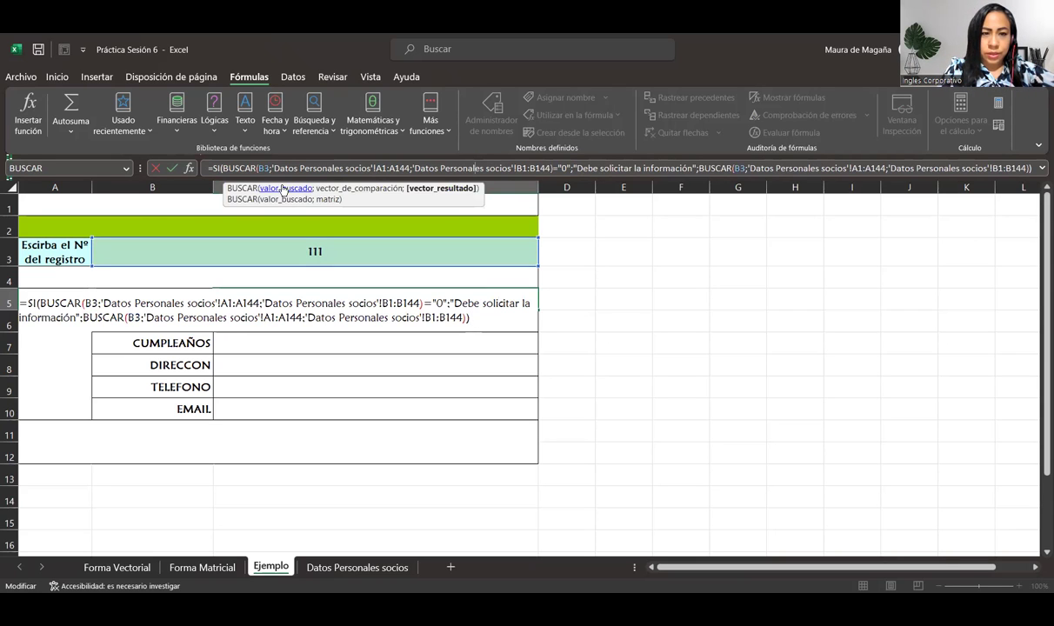
{"action": "left_click", "coordinate": [218, 168]}
{"action": "left_click", "coordinate": [250, 188]}
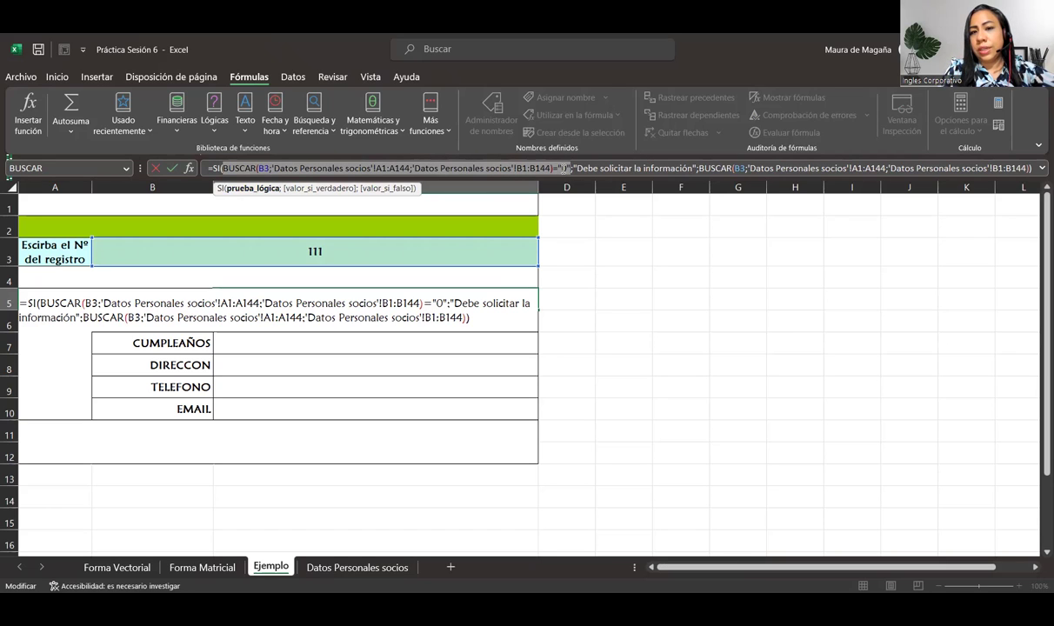
{"action": "left_click", "coordinate": [348, 189]}
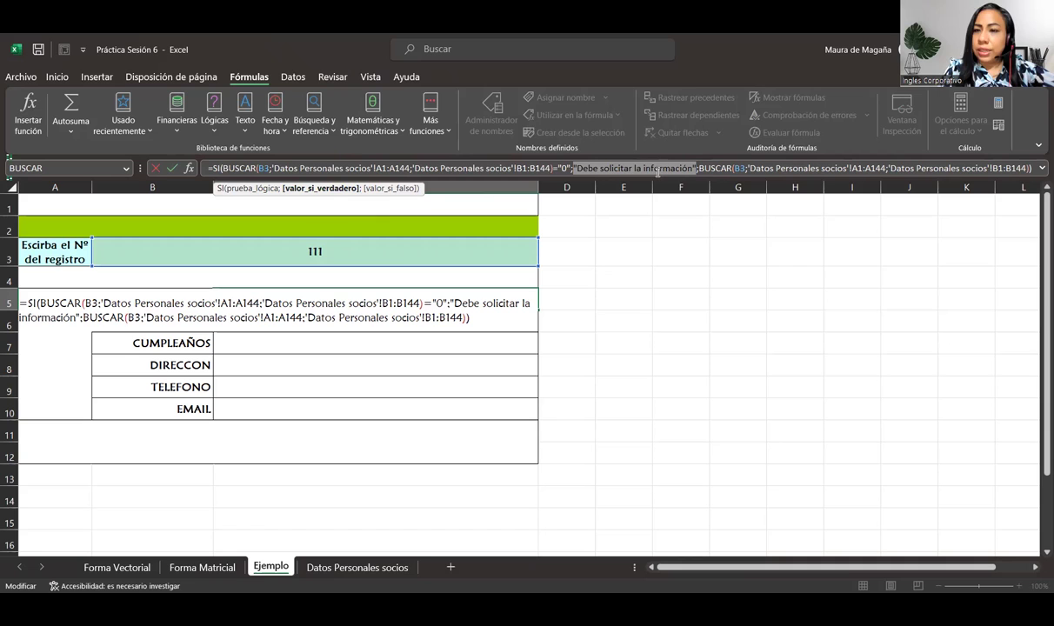
{"action": "left_click", "coordinate": [403, 190]}
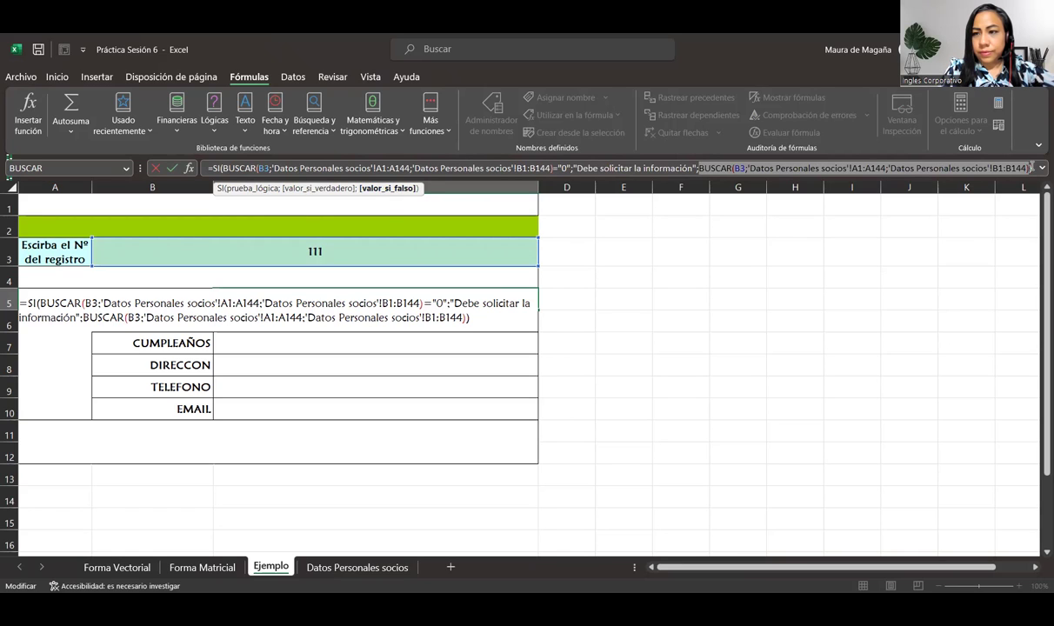
{"action": "left_click", "coordinate": [1032, 168]}
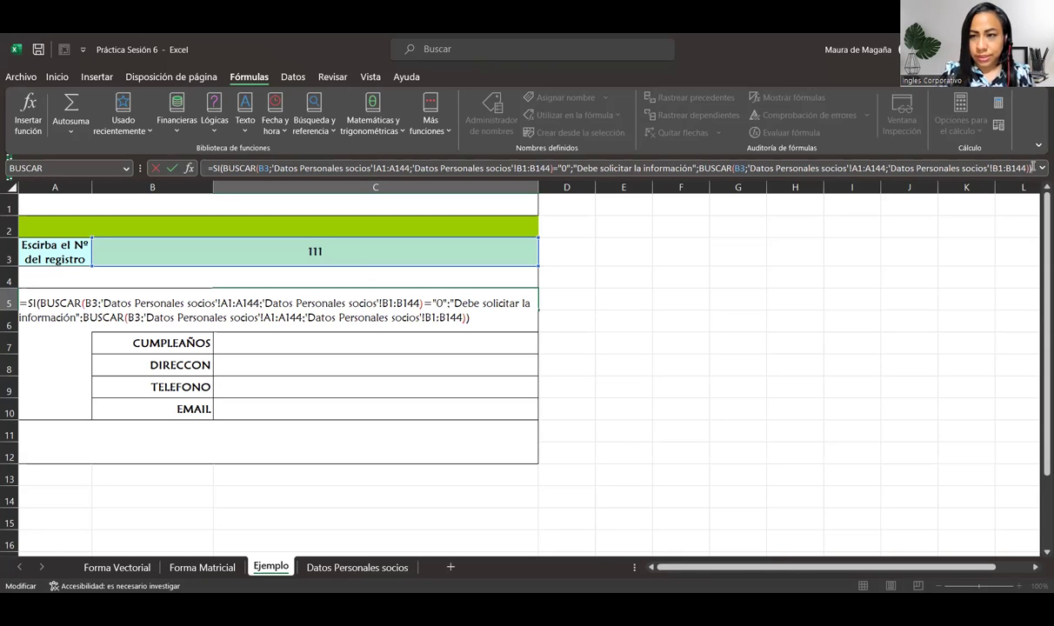
Commit C5, abandon a started =SI( in C6, and reopen C5's formula.
{"action": "key", "text": "Return"}
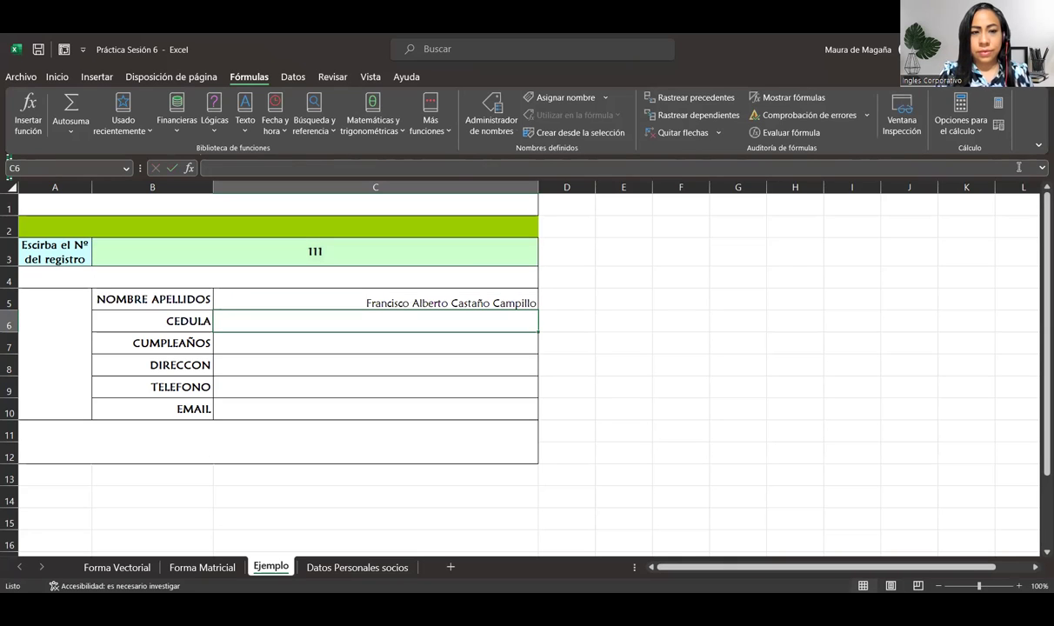
{"action": "double_click", "coordinate": [441, 324]}
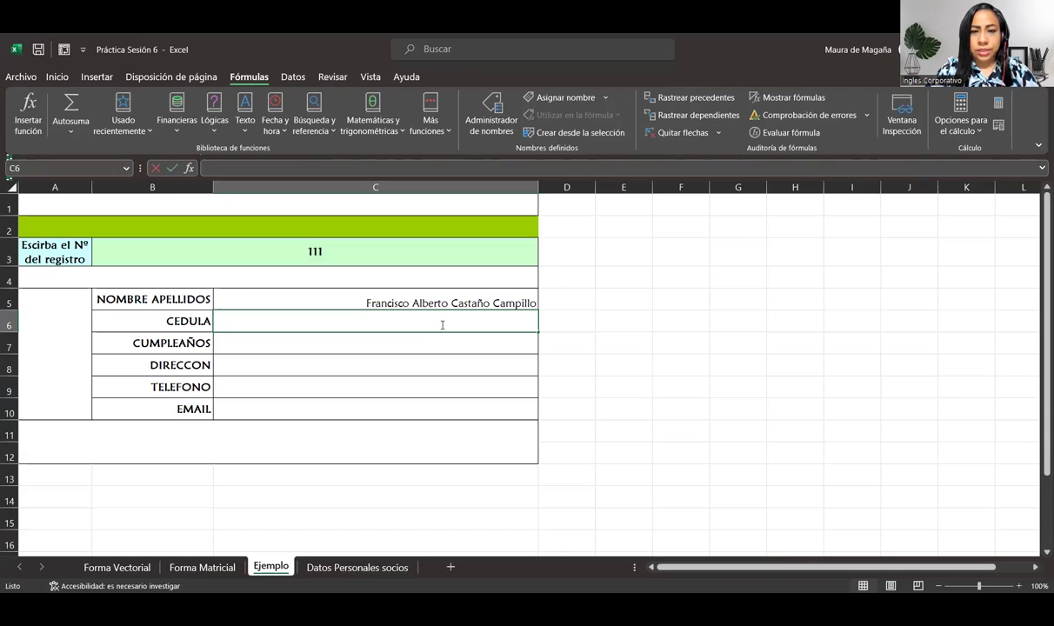
{"action": "type", "text": "=SI("}
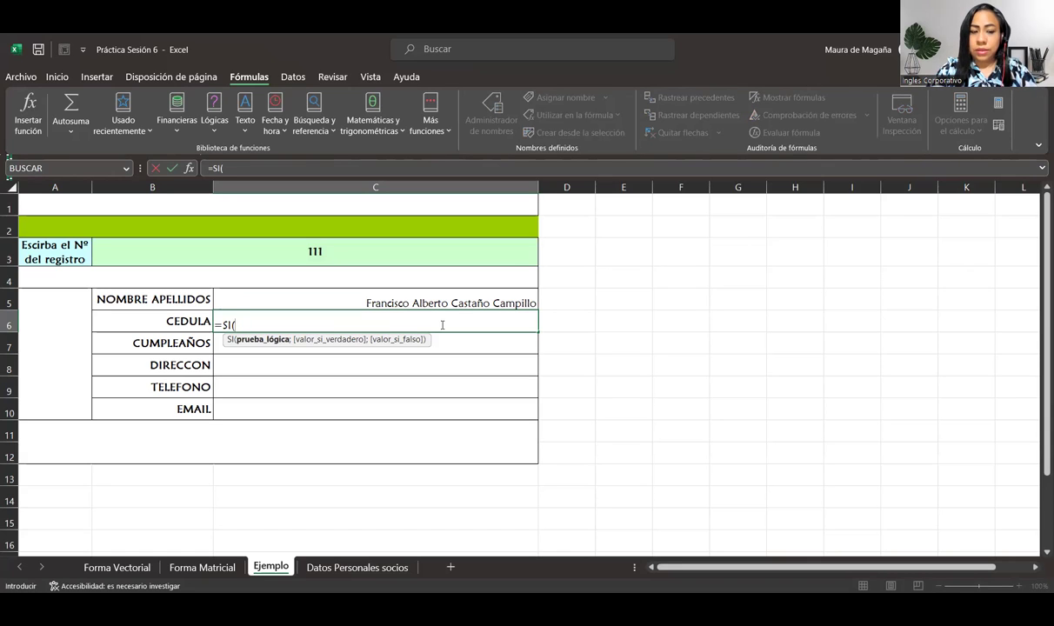
{"action": "key", "text": "Escape"}
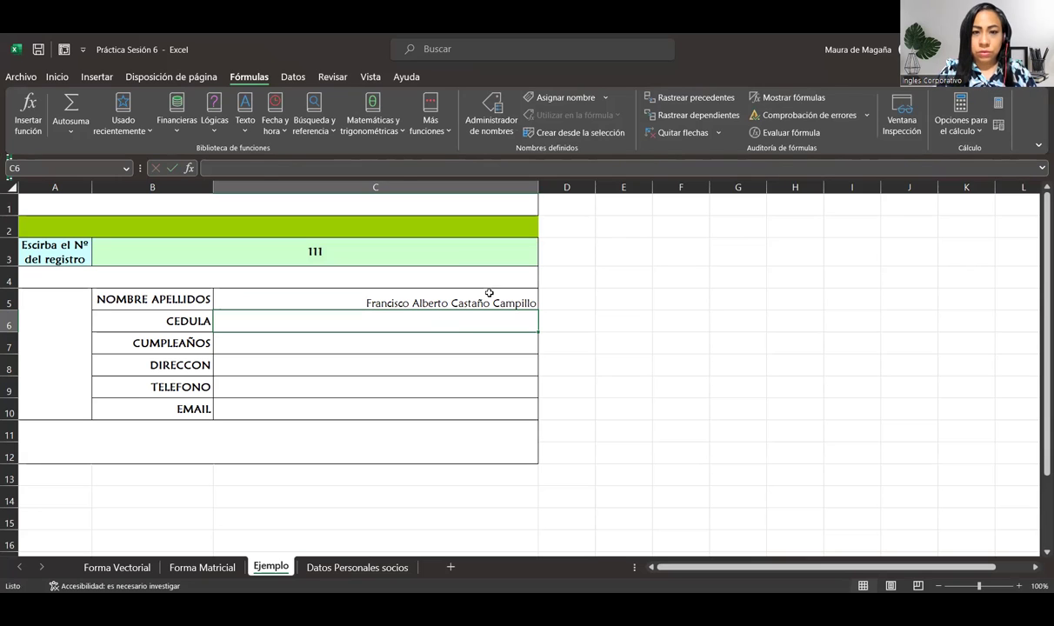
{"action": "left_click", "coordinate": [489, 293]}
{"action": "double_click", "coordinate": [489, 293]}
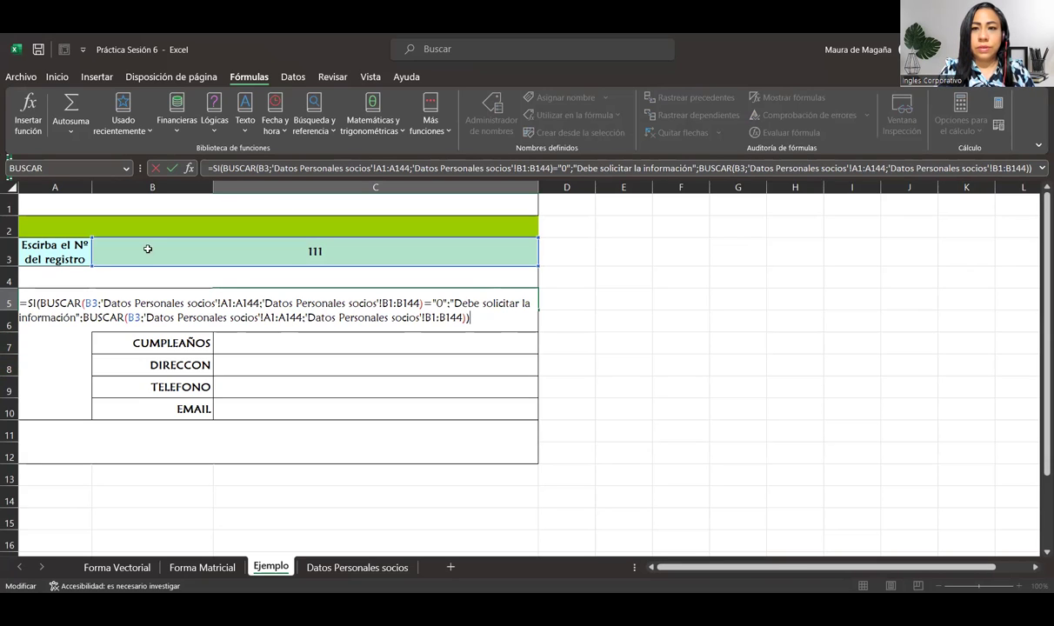
{"action": "left_click", "coordinate": [438, 165]}
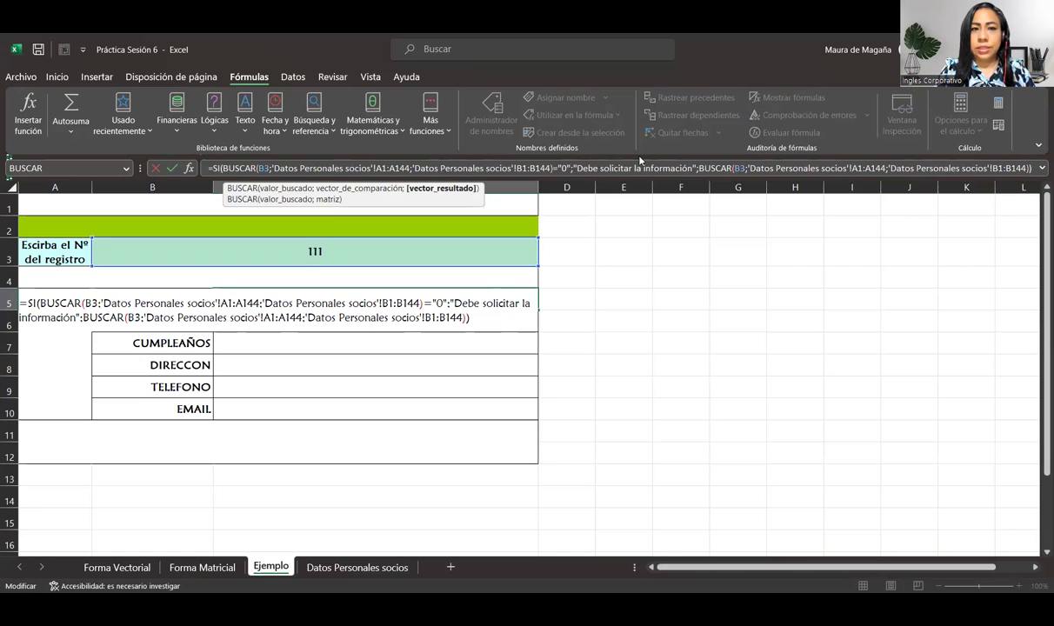
{"action": "left_click", "coordinate": [212, 168]}
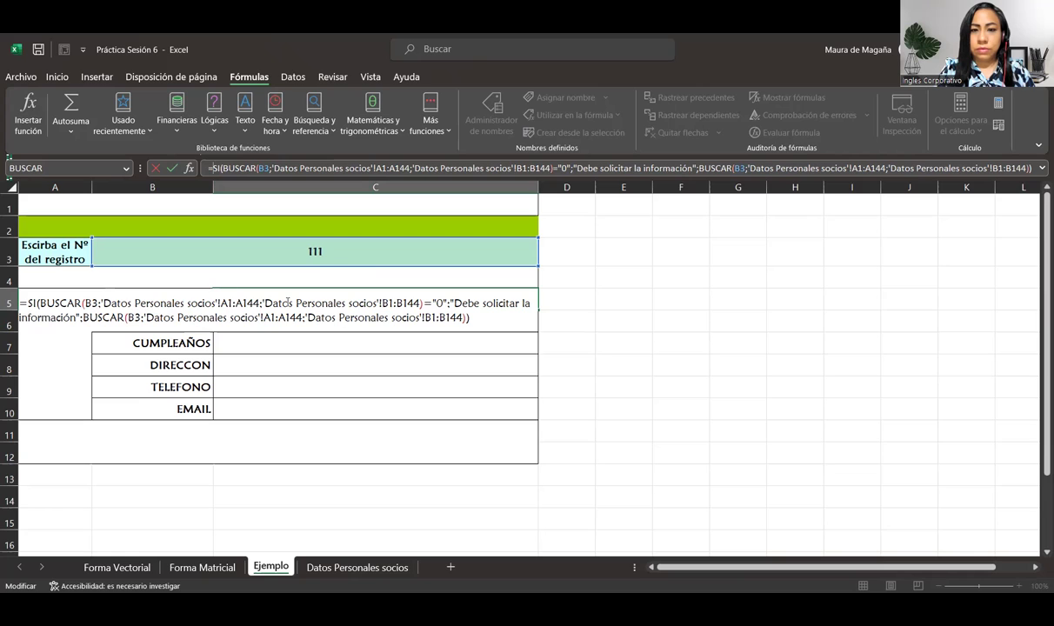
{"action": "left_click", "coordinate": [218, 168]}
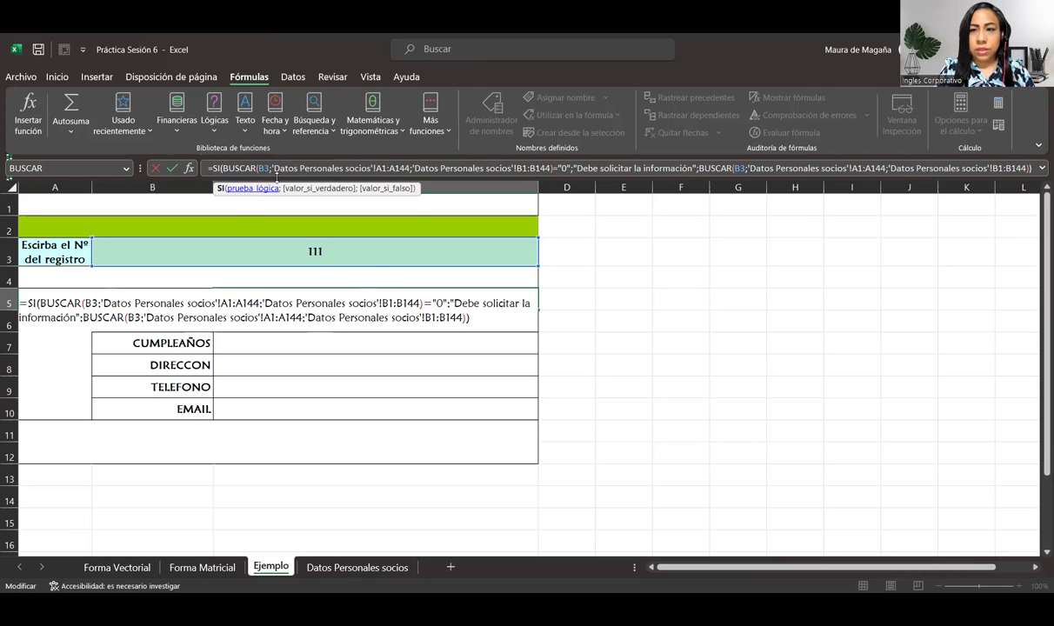
{"action": "left_click", "coordinate": [253, 188]}
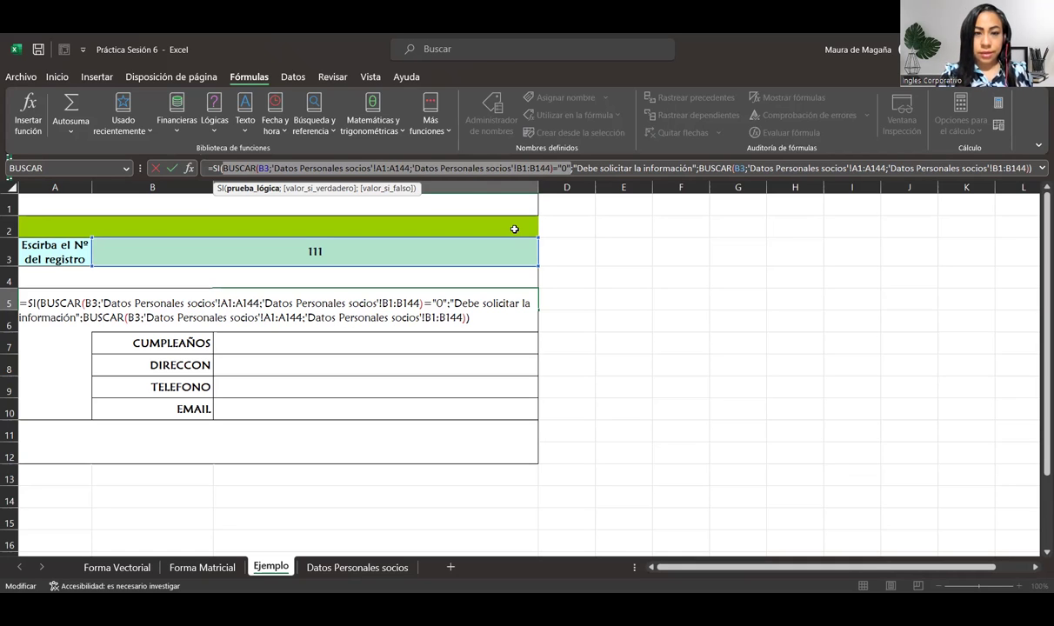
Check the SI arguments and append a final closing parenthesis to C5's formula.
{"action": "left_click", "coordinate": [327, 196]}
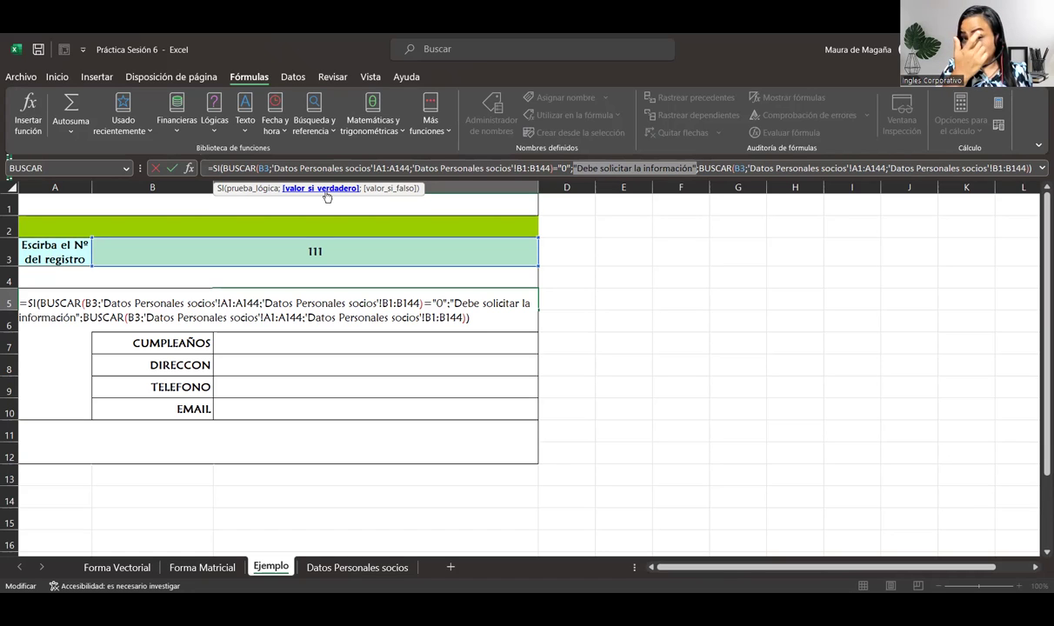
{"action": "left_click", "coordinate": [391, 189]}
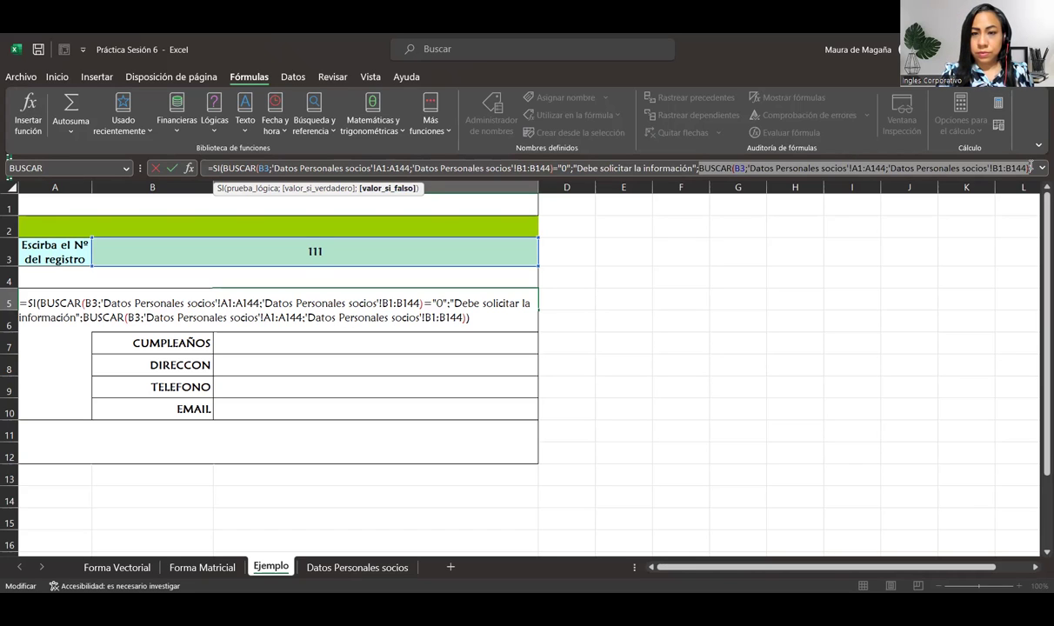
{"action": "left_click", "coordinate": [1032, 166]}
{"action": "type", "text": ")"}
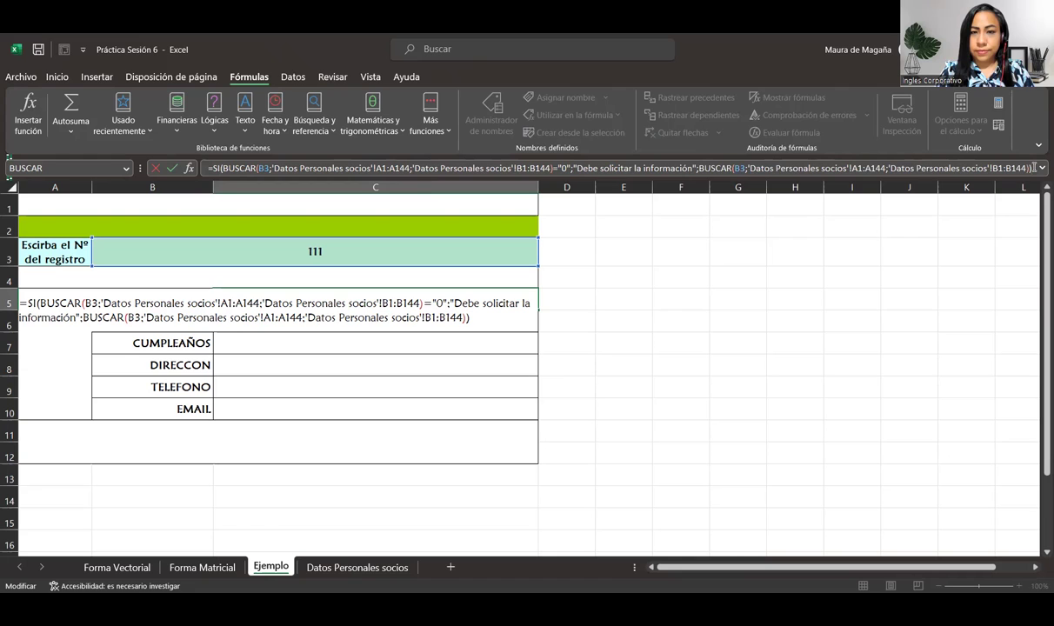
Commit the finished C5 SI/BUSCAR formula and reselect C5.
{"action": "key", "text": "Return"}
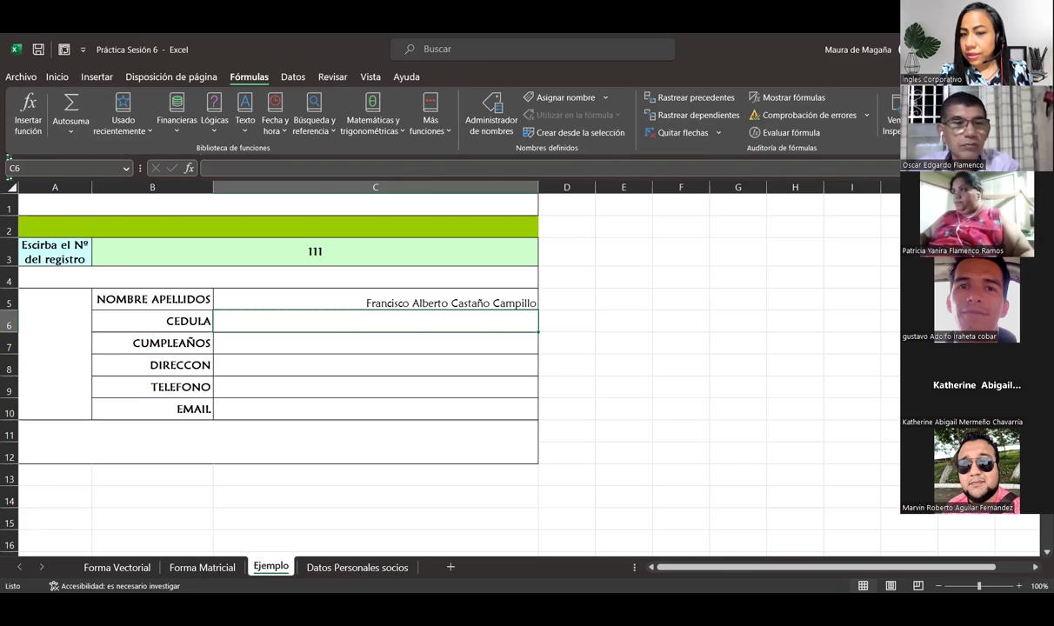
{"action": "left_click", "coordinate": [387, 296]}
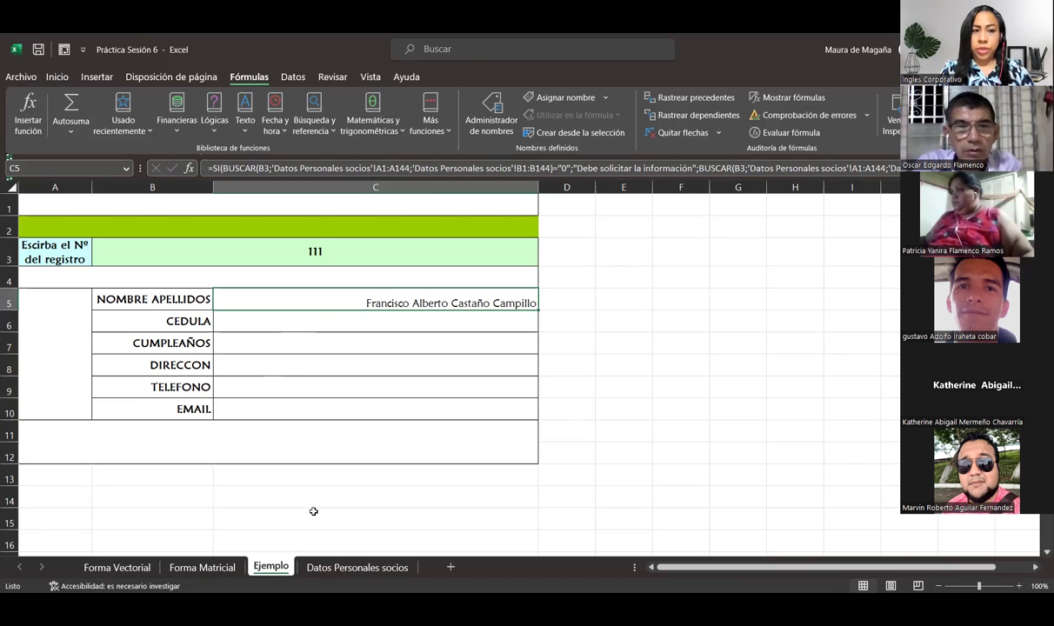
Clear record 111's member name in Datos Personales socios, then return to Ejemplo.
{"action": "left_click", "coordinate": [322, 567]}
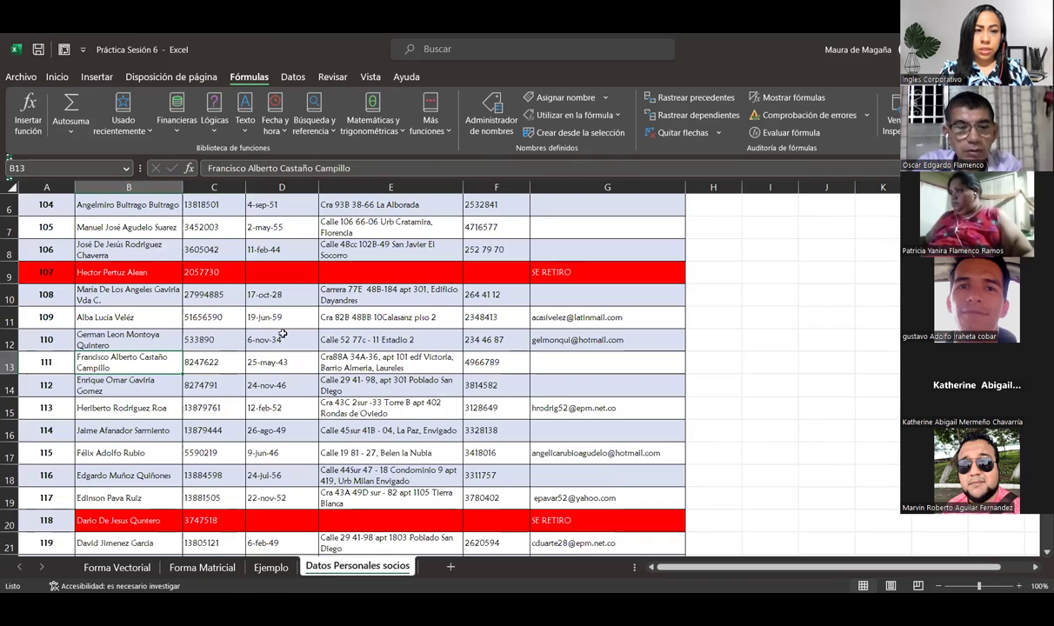
{"action": "key", "text": "Delete"}
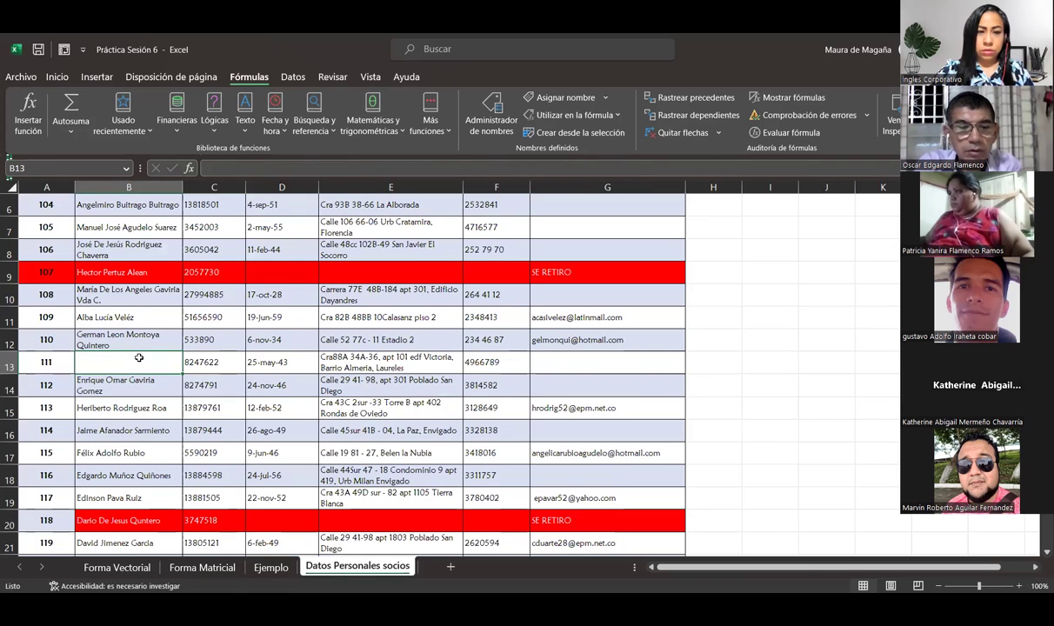
{"action": "key", "text": "Down"}
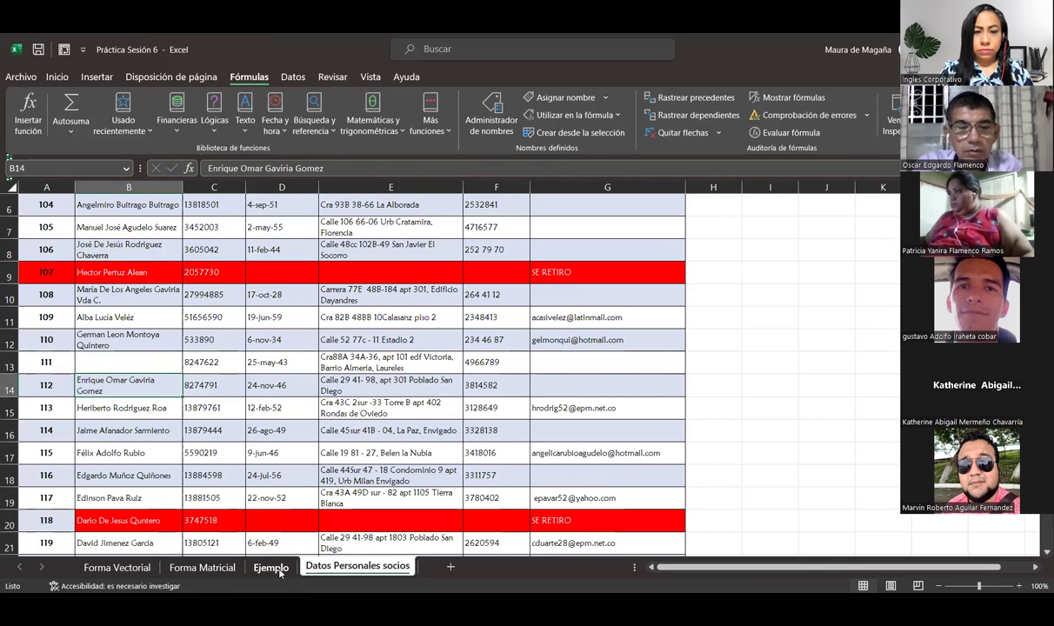
{"action": "left_click", "coordinate": [272, 567]}
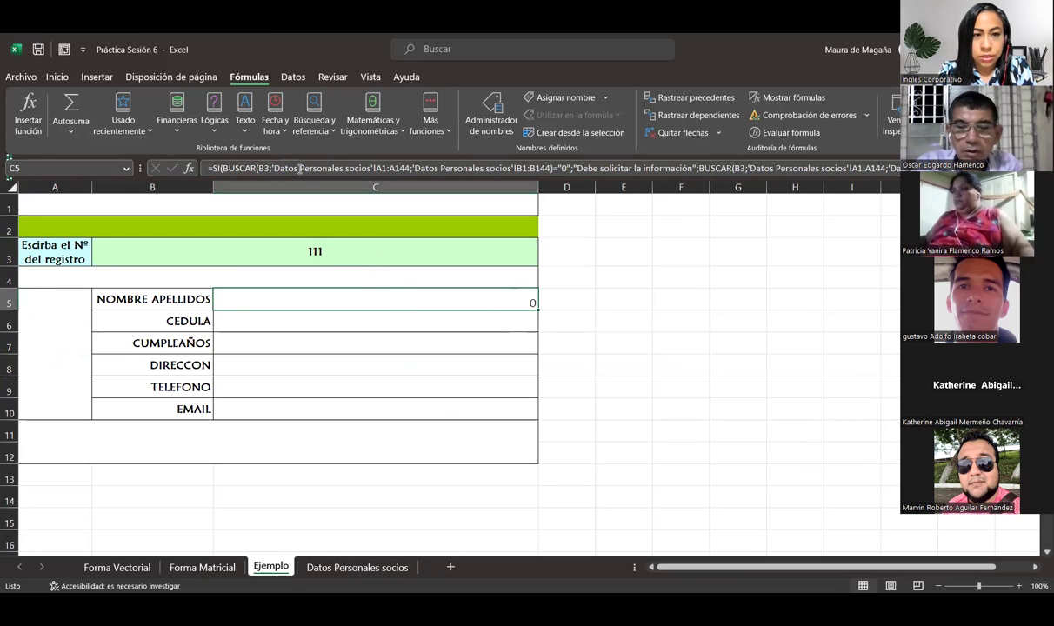
{"action": "left_click", "coordinate": [572, 168]}
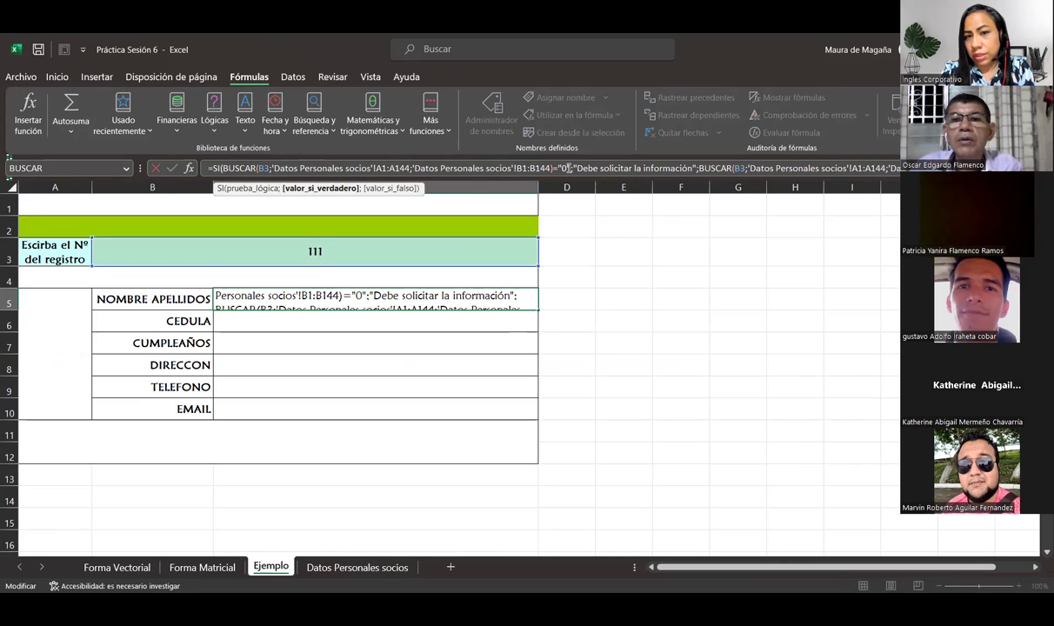
{"action": "key", "text": "Left"}
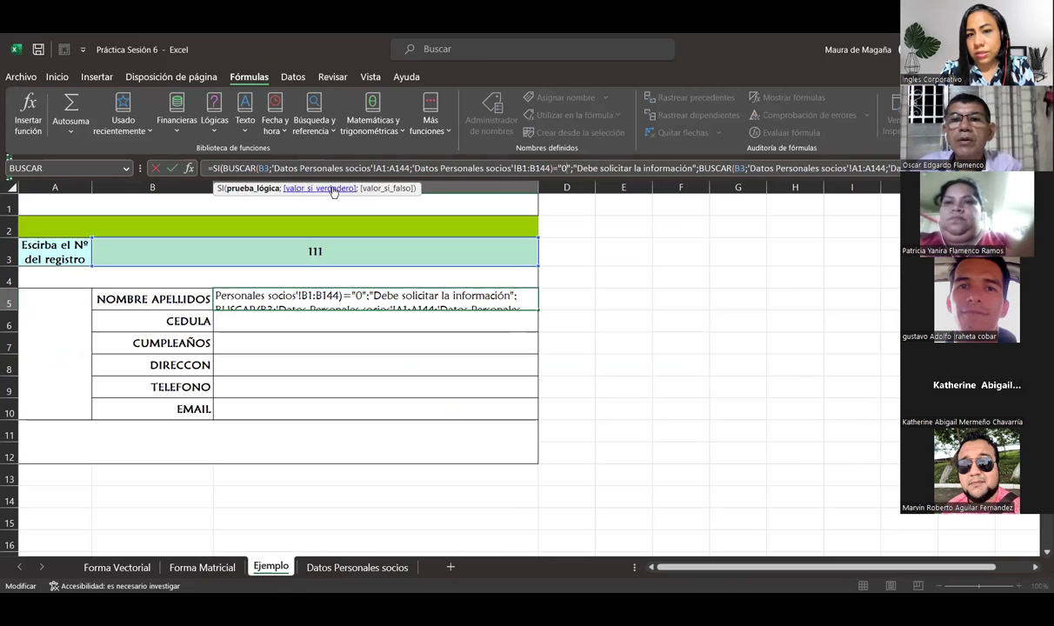
{"action": "left_click", "coordinate": [333, 189]}
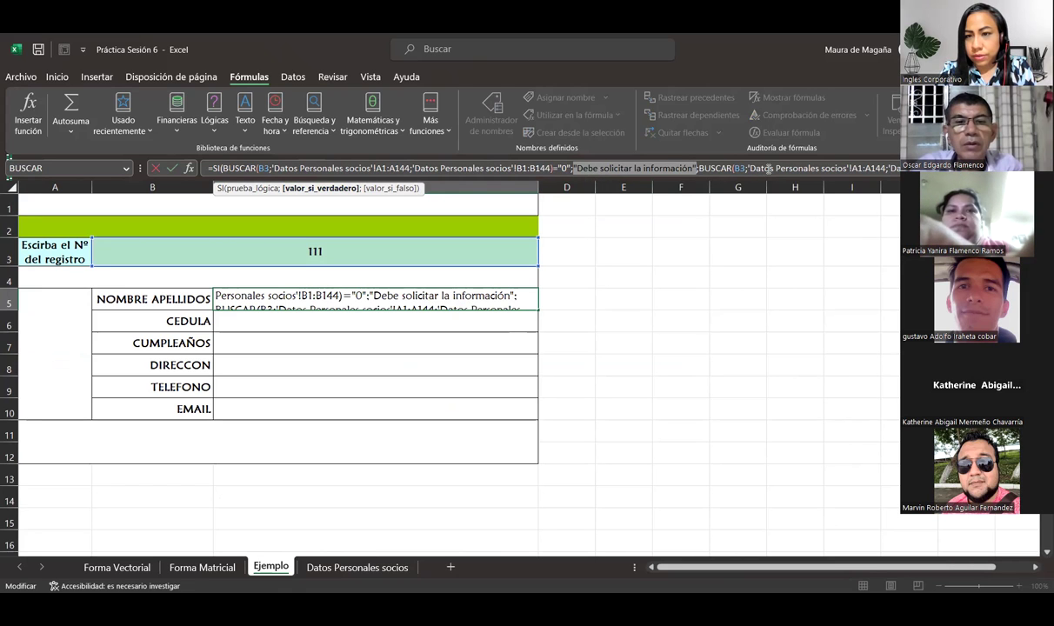
{"action": "left_click", "coordinate": [768, 168]}
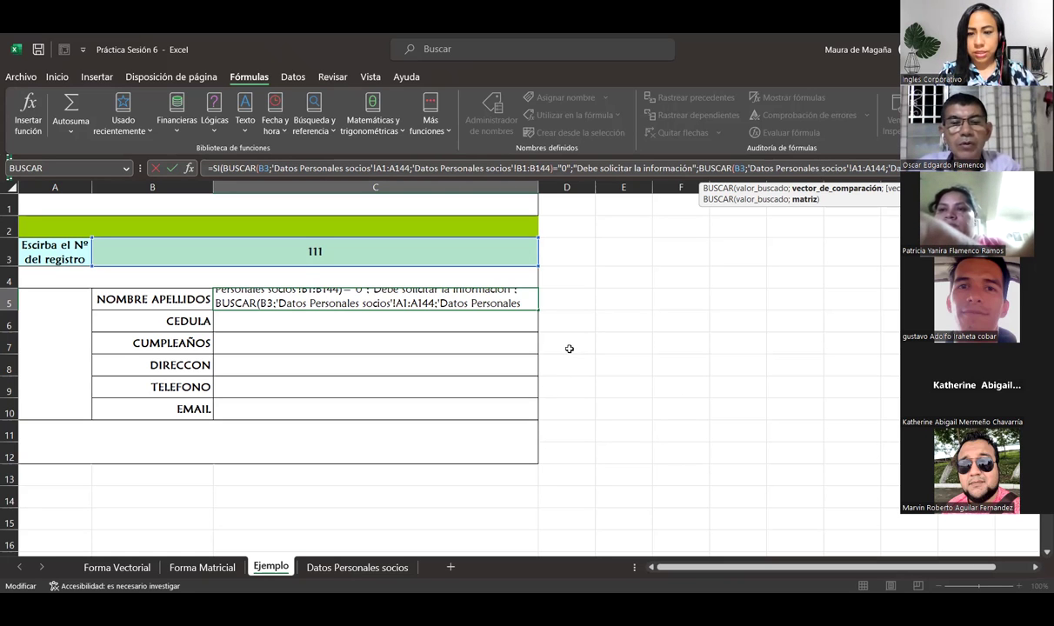
{"action": "key", "text": "ctrl+Return"}
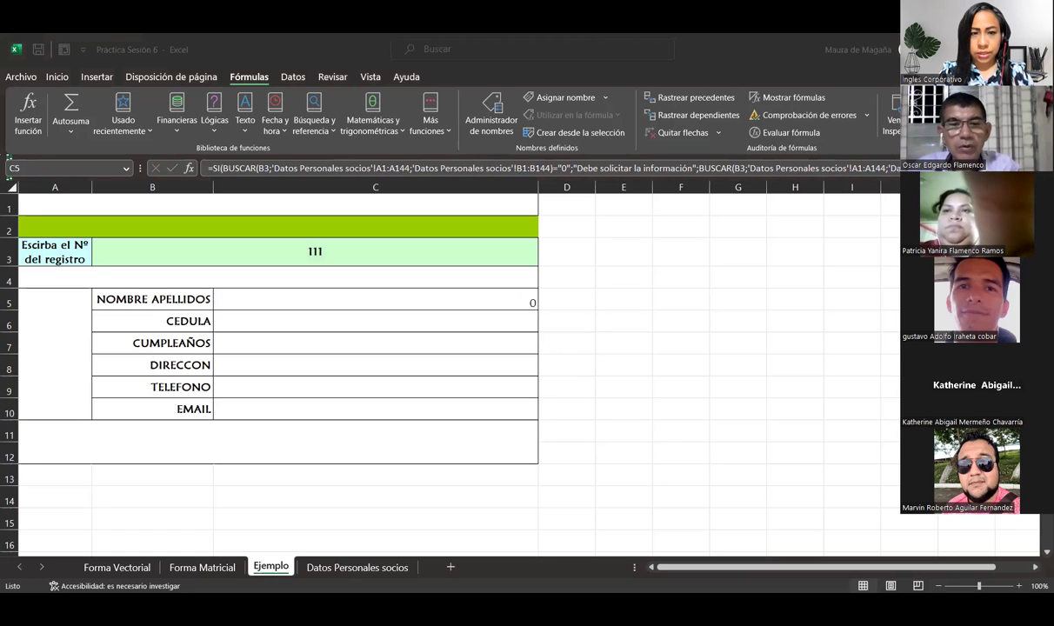
Open the C5 name formula for editing twice, leaving it unchanged.
{"action": "left_click", "coordinate": [608, 168]}
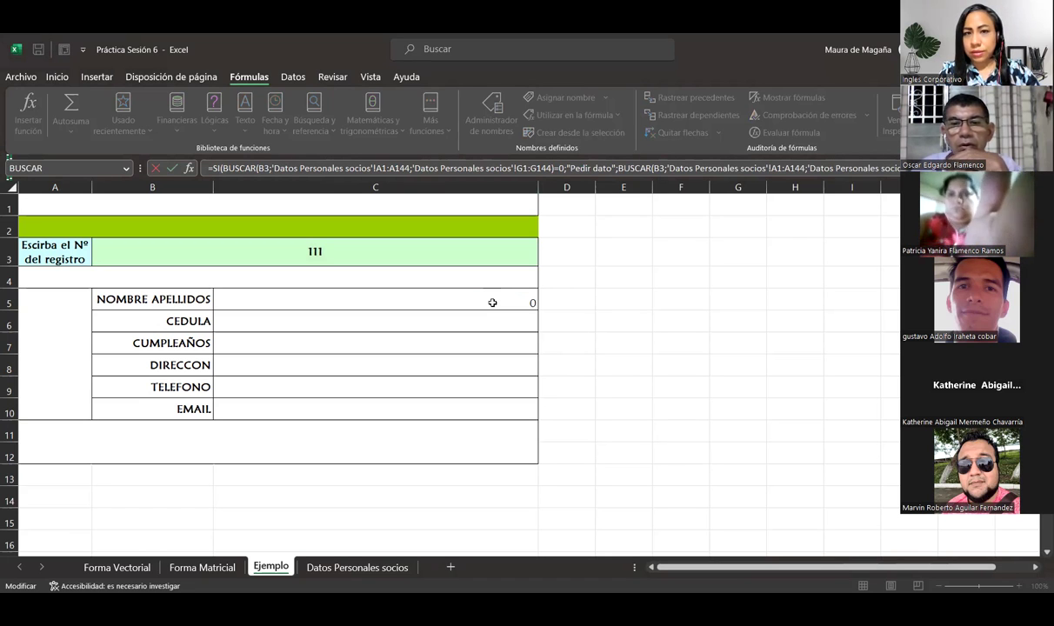
{"action": "key", "text": "Escape"}
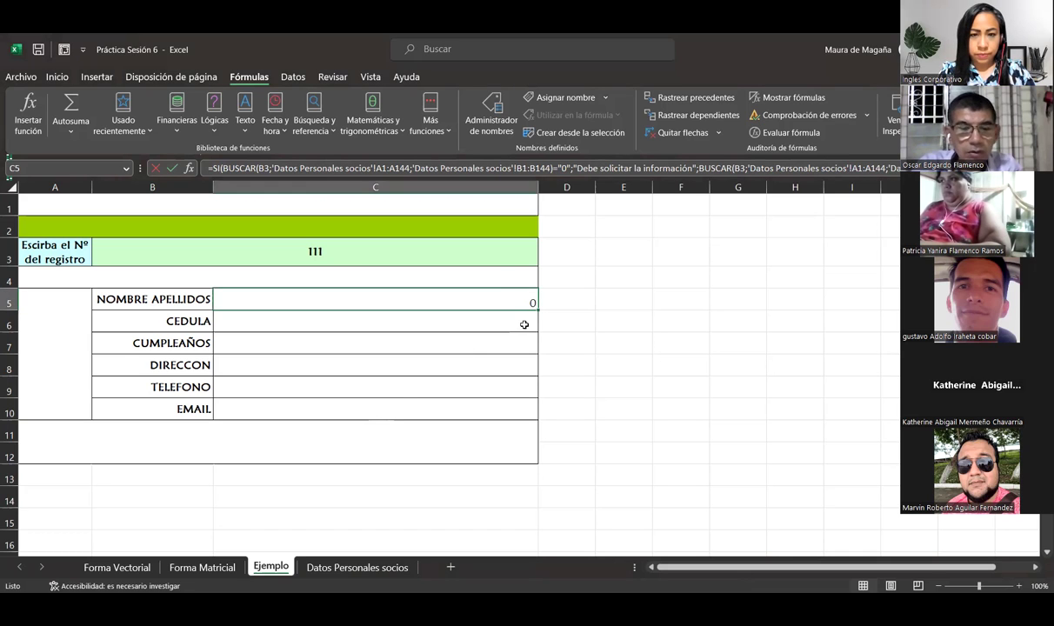
{"action": "double_click", "coordinate": [495, 298]}
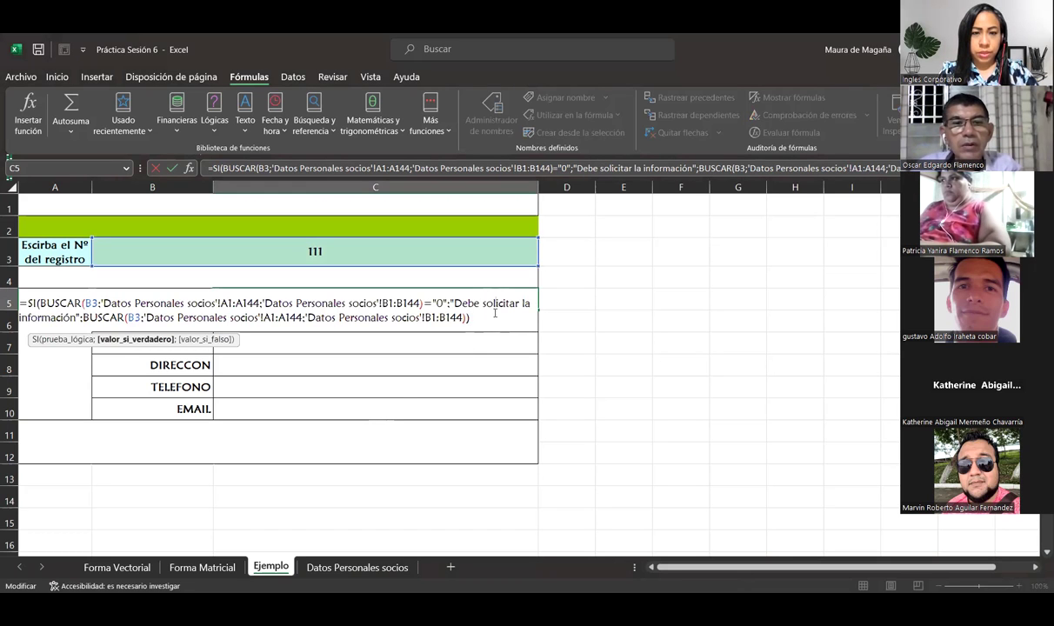
{"action": "key", "text": "Escape"}
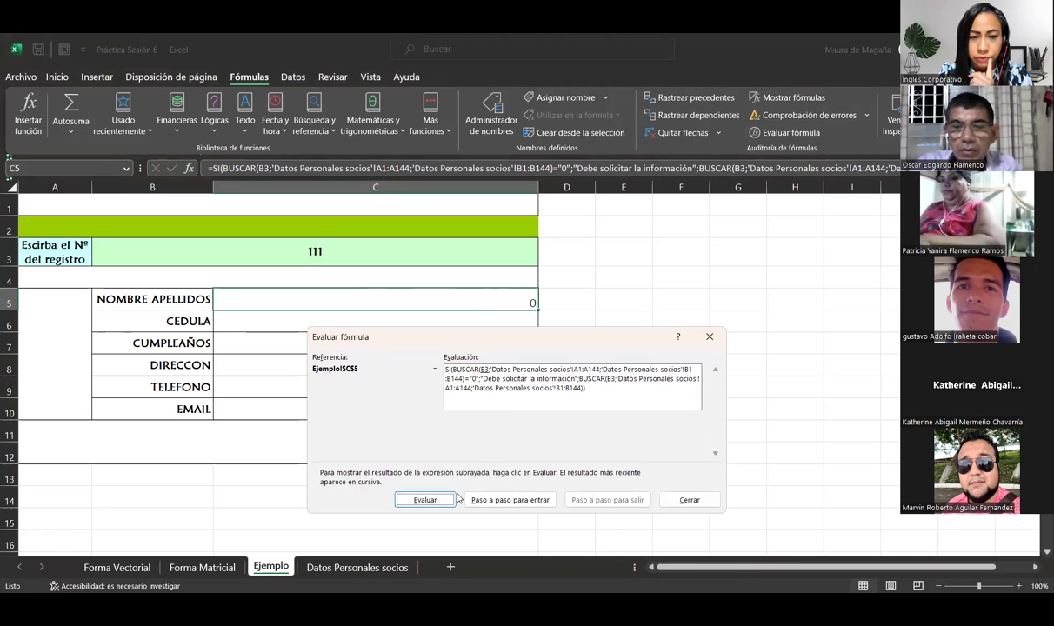
Evaluate C5 (0="0" gives FALSO), then remove the quotes around 0 in the test.
{"action": "left_click", "coordinate": [443, 503]}
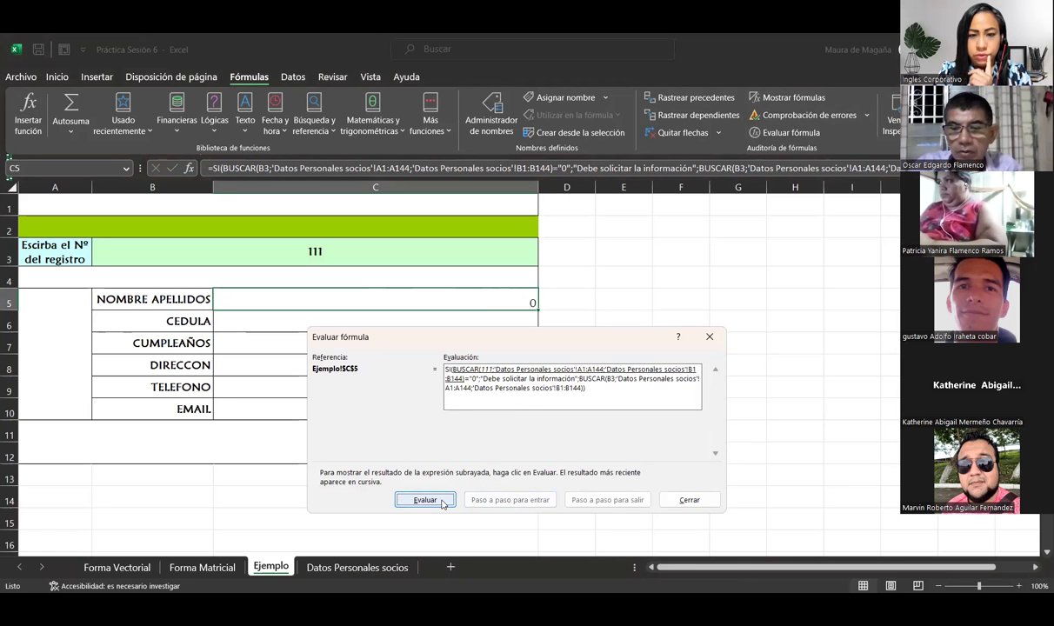
{"action": "left_click", "coordinate": [443, 502]}
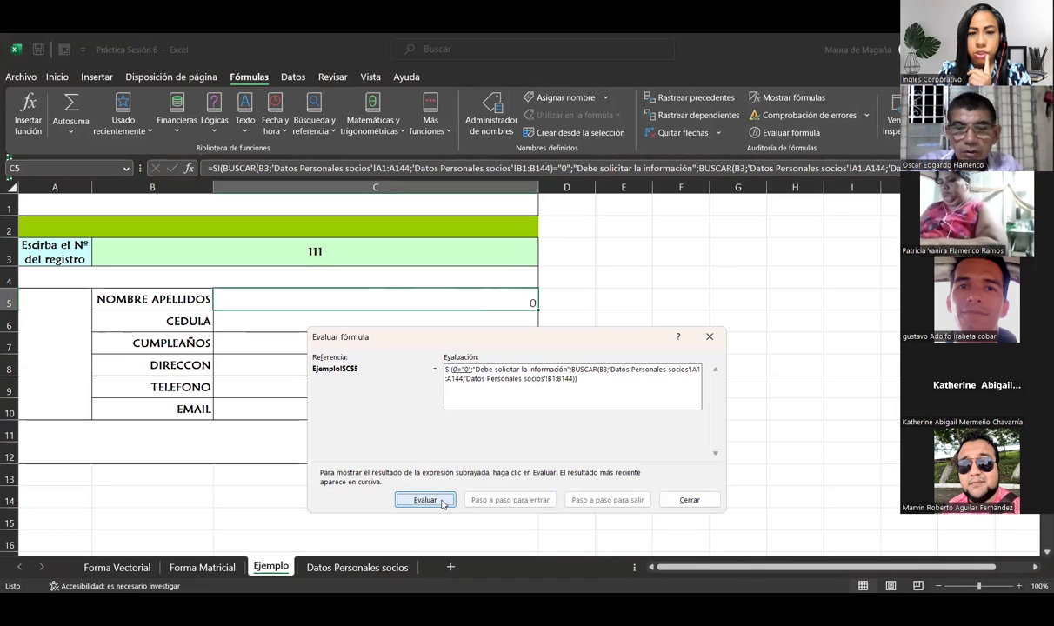
{"action": "left_click", "coordinate": [443, 502]}
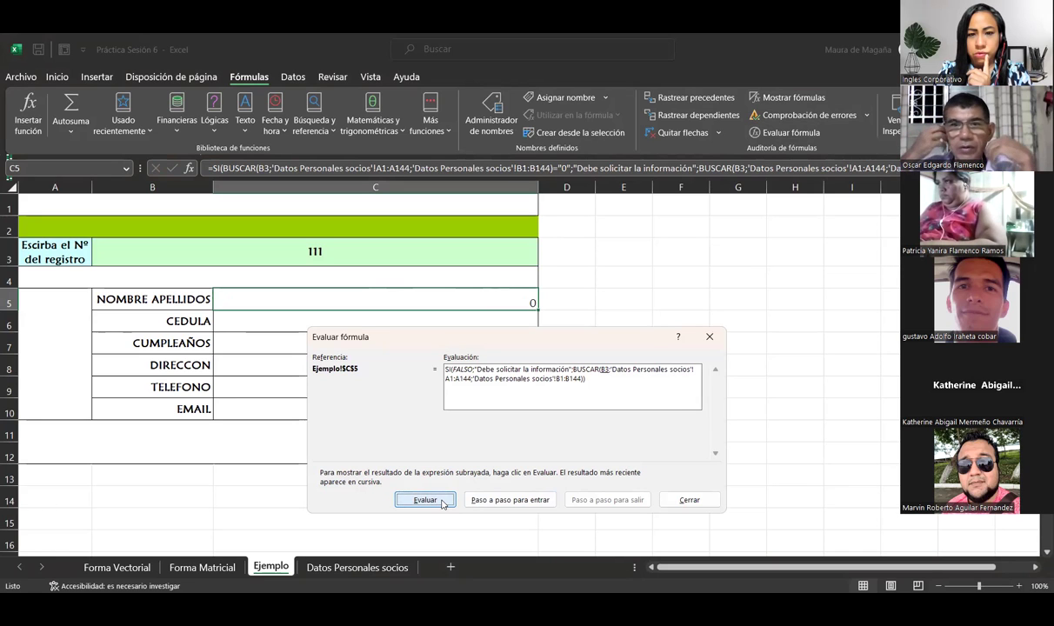
{"action": "left_click", "coordinate": [443, 503]}
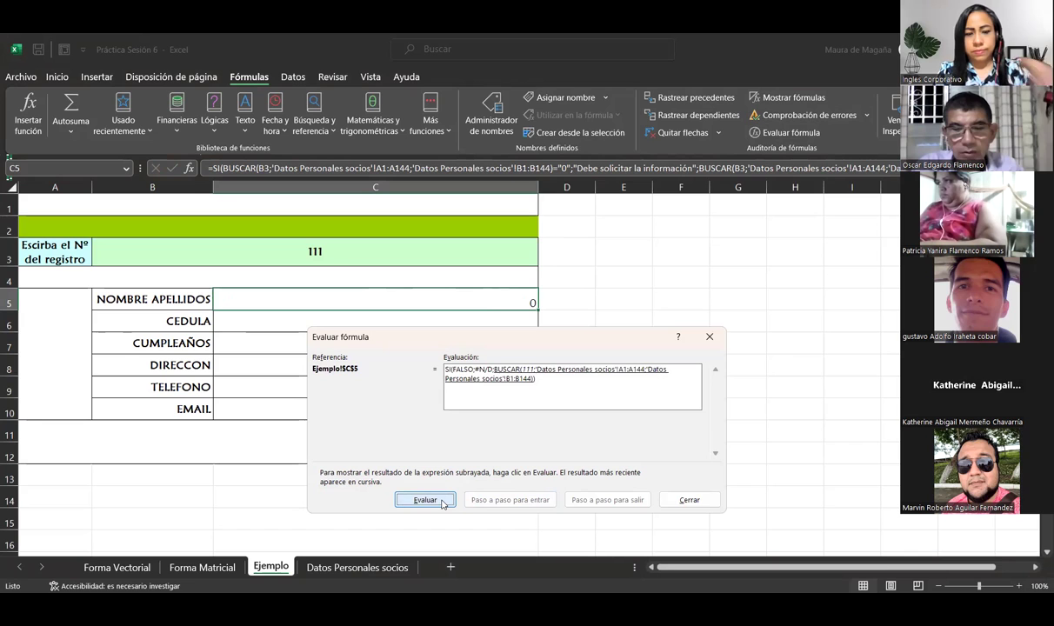
{"action": "key", "text": "Escape"}
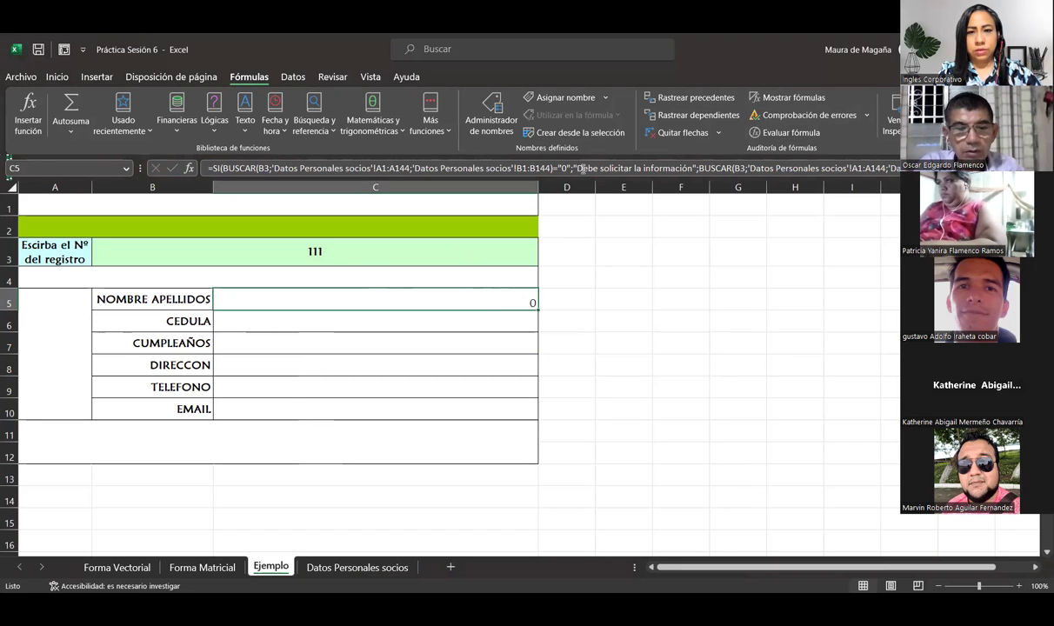
{"action": "left_click", "coordinate": [565, 168]}
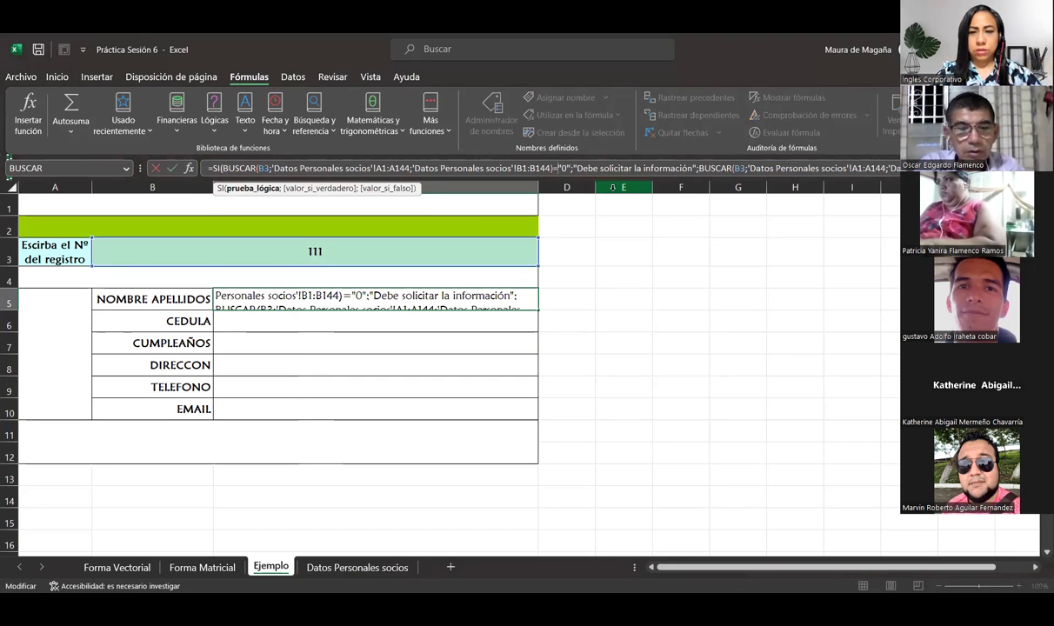
{"action": "key", "text": "BackSpace"}
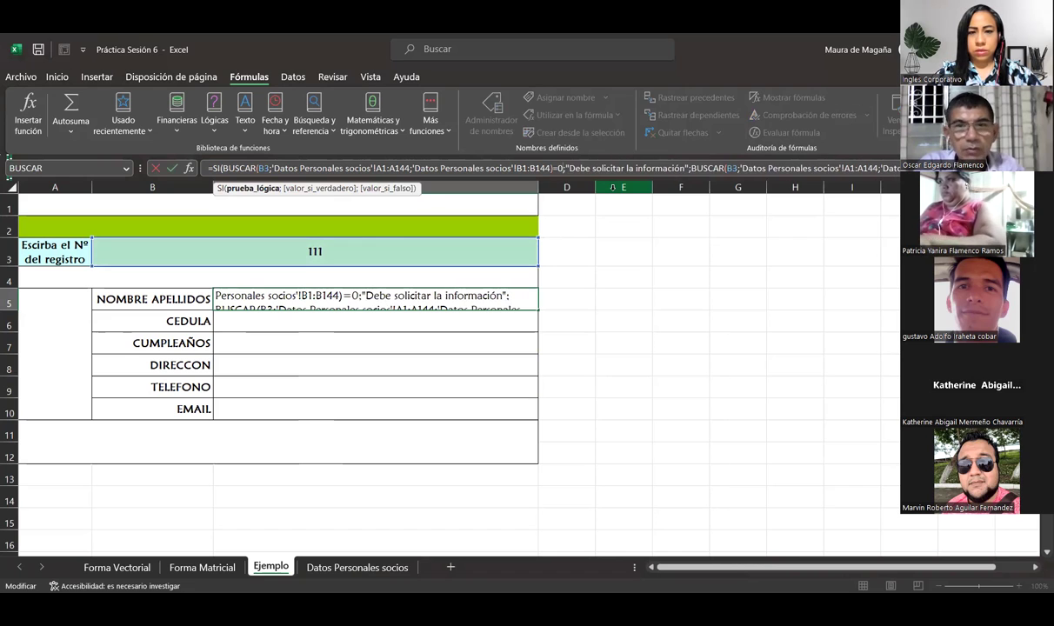
Commit the corrected C5 formula comparing the lookup with number 0.
{"action": "key", "text": "Return"}
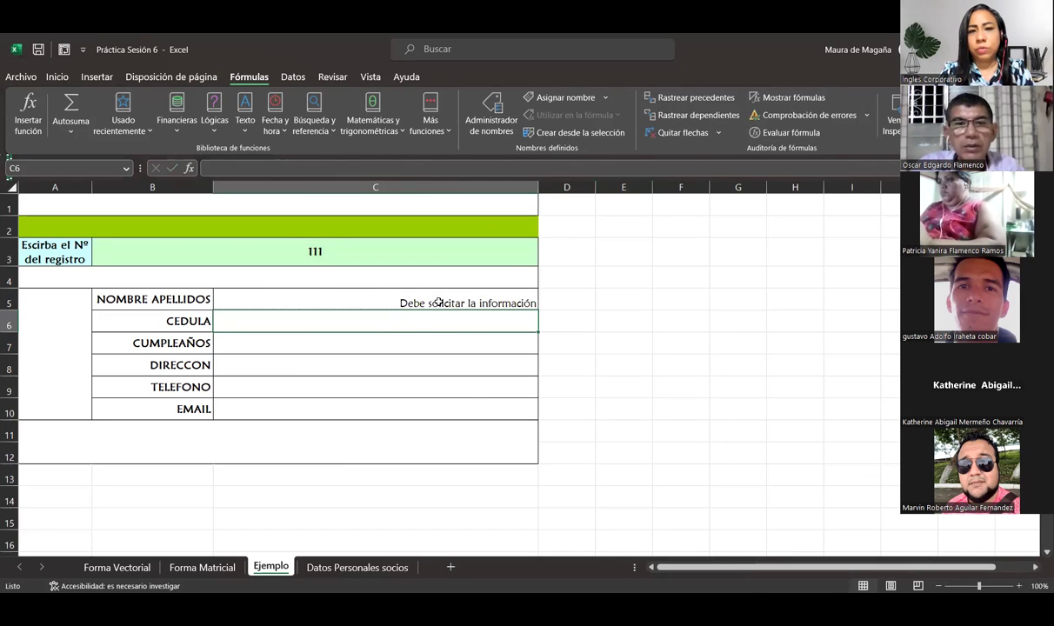
{"action": "left_click", "coordinate": [416, 294]}
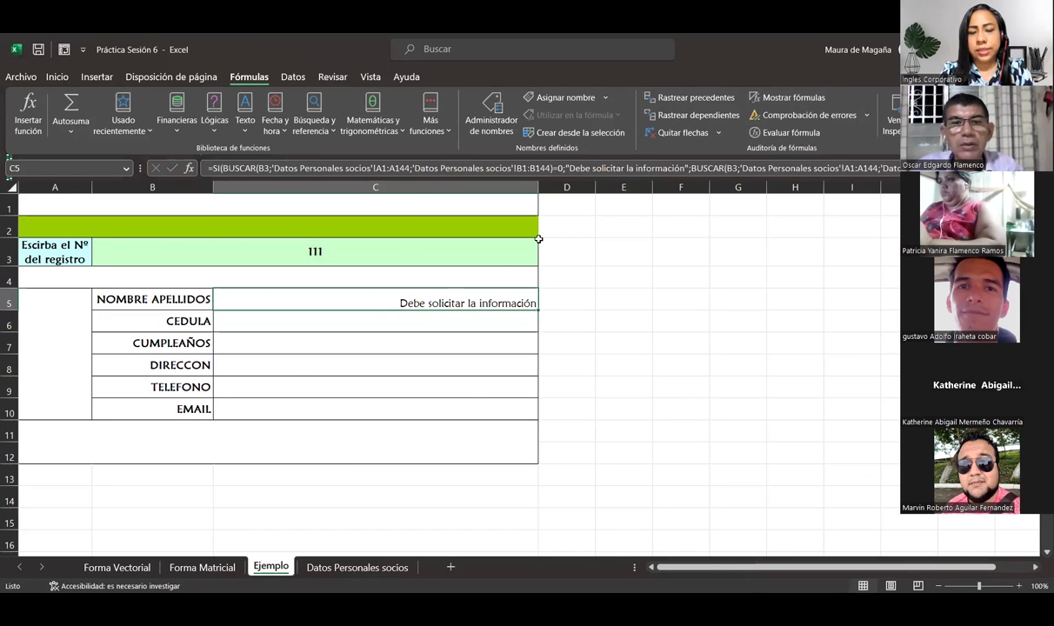
{"action": "left_click", "coordinate": [564, 167]}
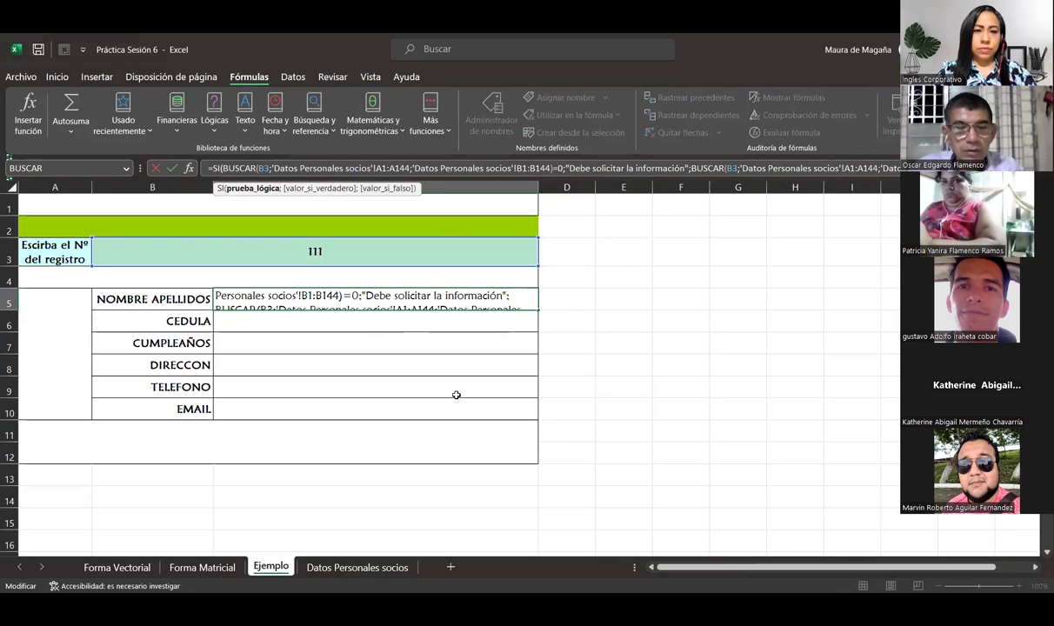
{"action": "key", "text": "Return"}
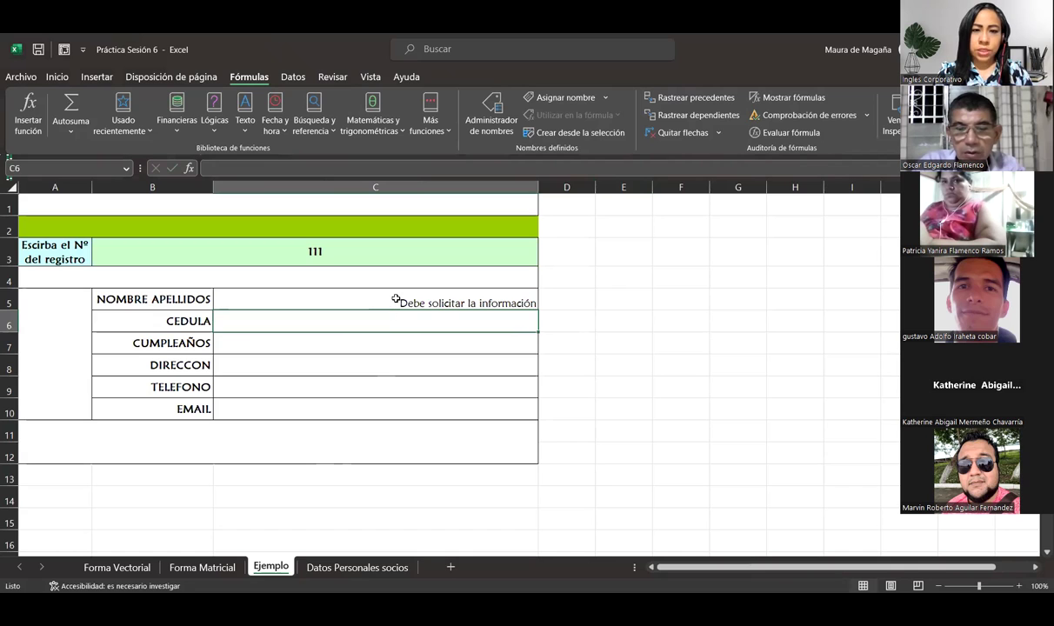
{"action": "left_click", "coordinate": [396, 300]}
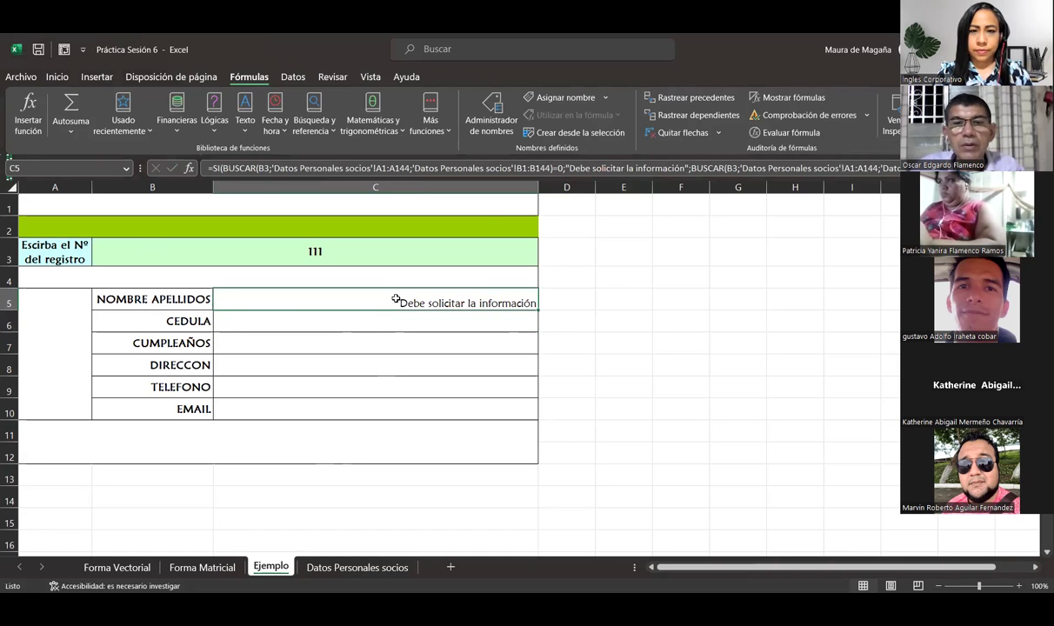
Review the SI test and message arguments in C5, then commit with Ctrl+Enter.
{"action": "double_click", "coordinate": [396, 299]}
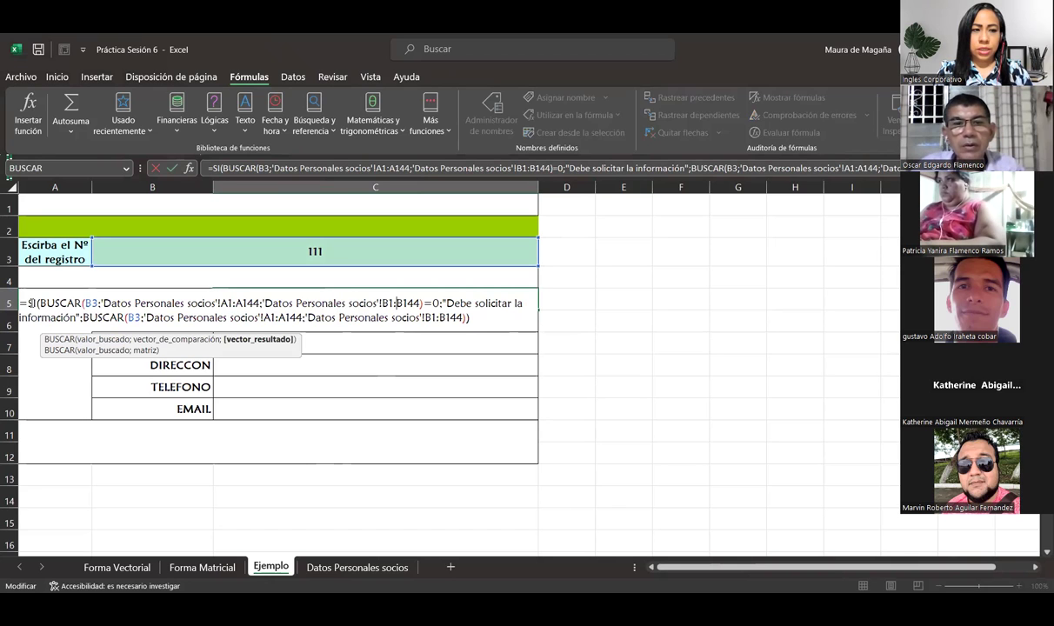
{"action": "left_click", "coordinate": [31, 302]}
{"action": "left_click", "coordinate": [32, 302]}
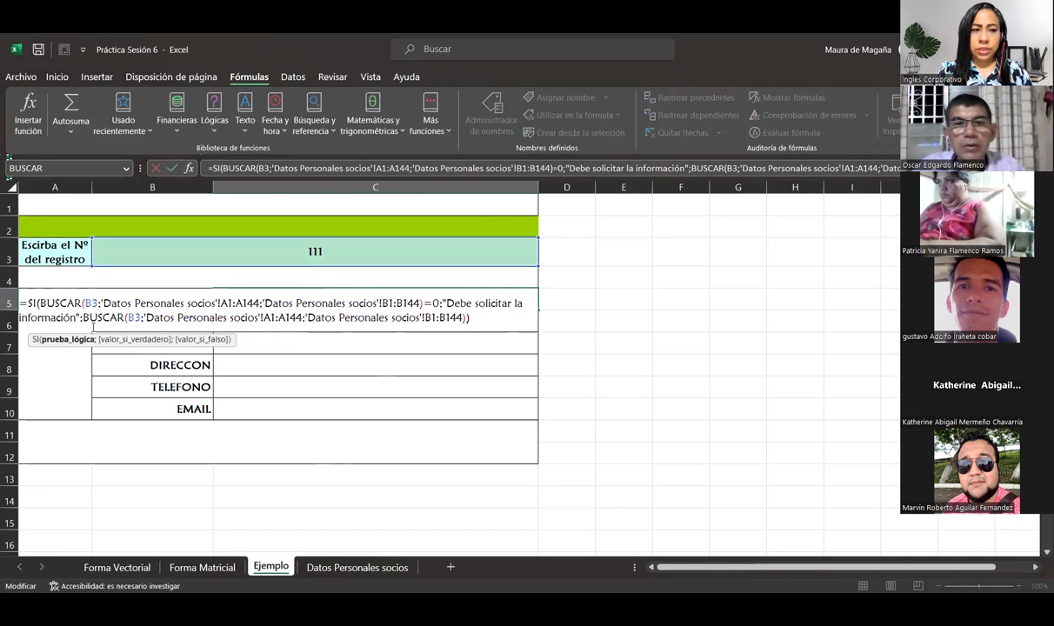
{"action": "left_click", "coordinate": [112, 342]}
{"action": "left_click", "coordinate": [78, 339]}
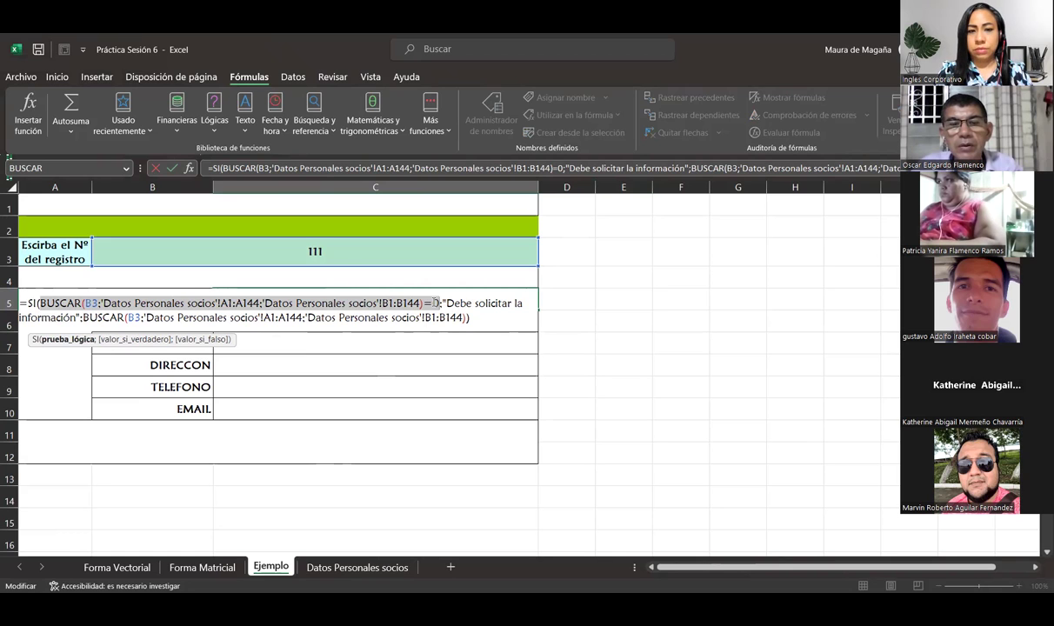
{"action": "left_click", "coordinate": [434, 303]}
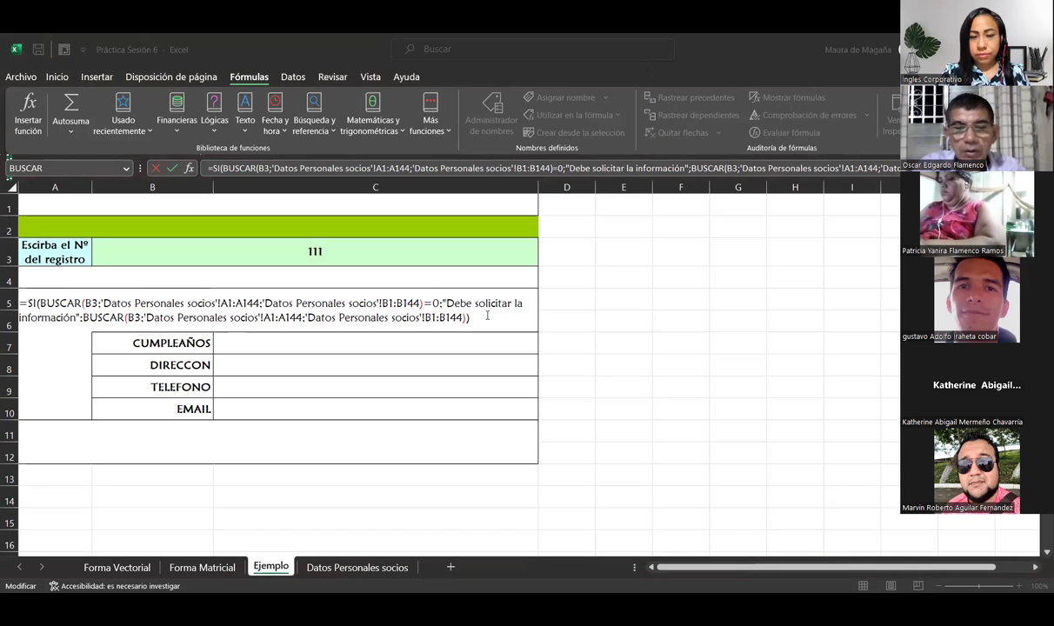
{"action": "key", "text": "ctrl+Return"}
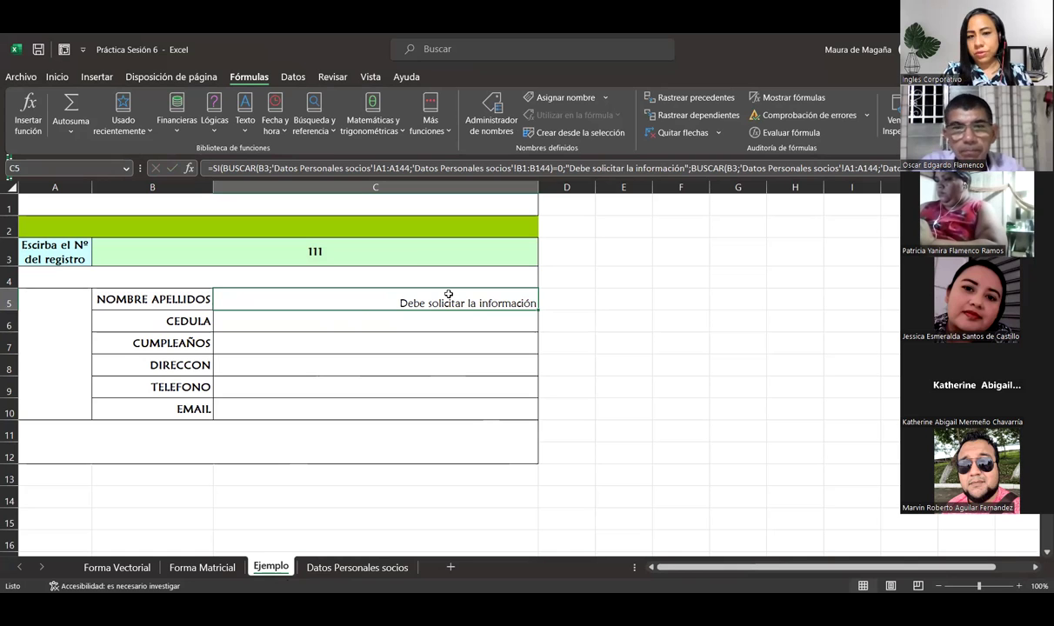
Compare Ejemplo with Datos Personales socios and clear record 111's name cell B13.
{"action": "left_click", "coordinate": [357, 567]}
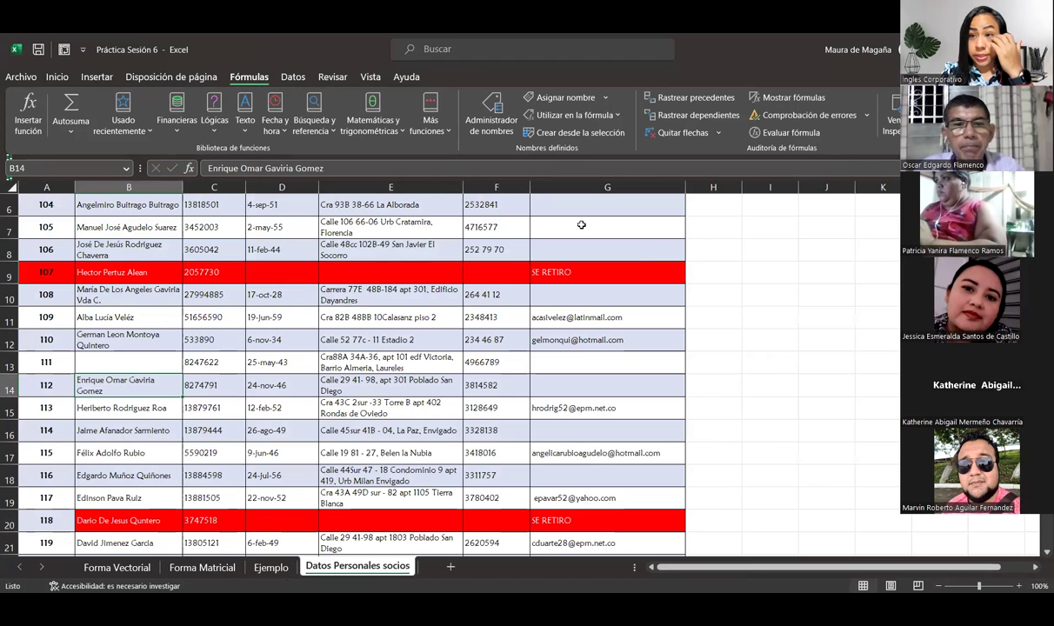
{"action": "left_click", "coordinate": [270, 566]}
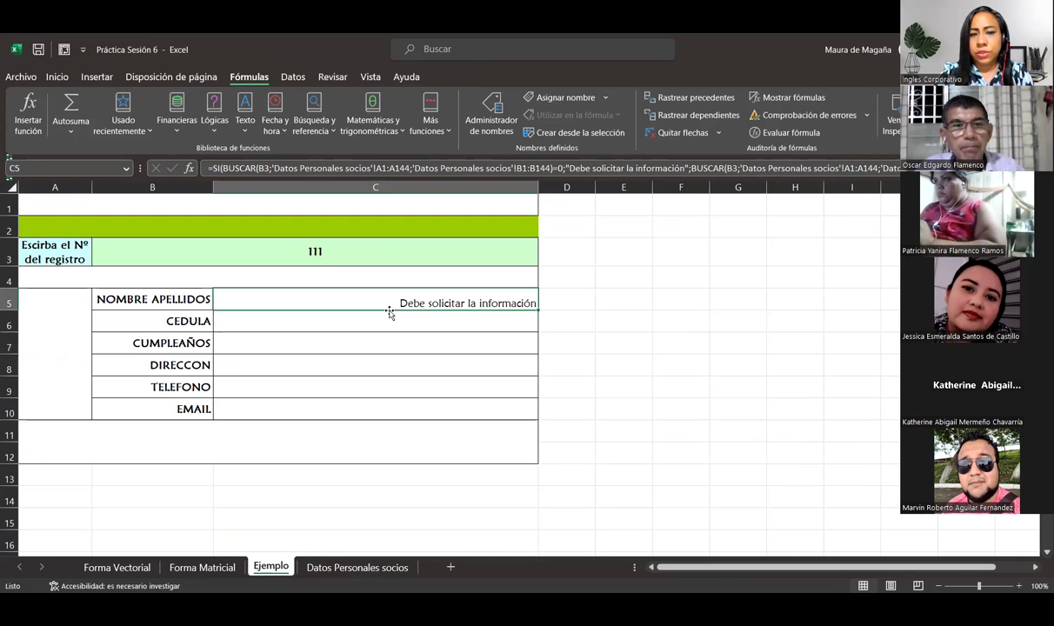
{"action": "left_click", "coordinate": [352, 567]}
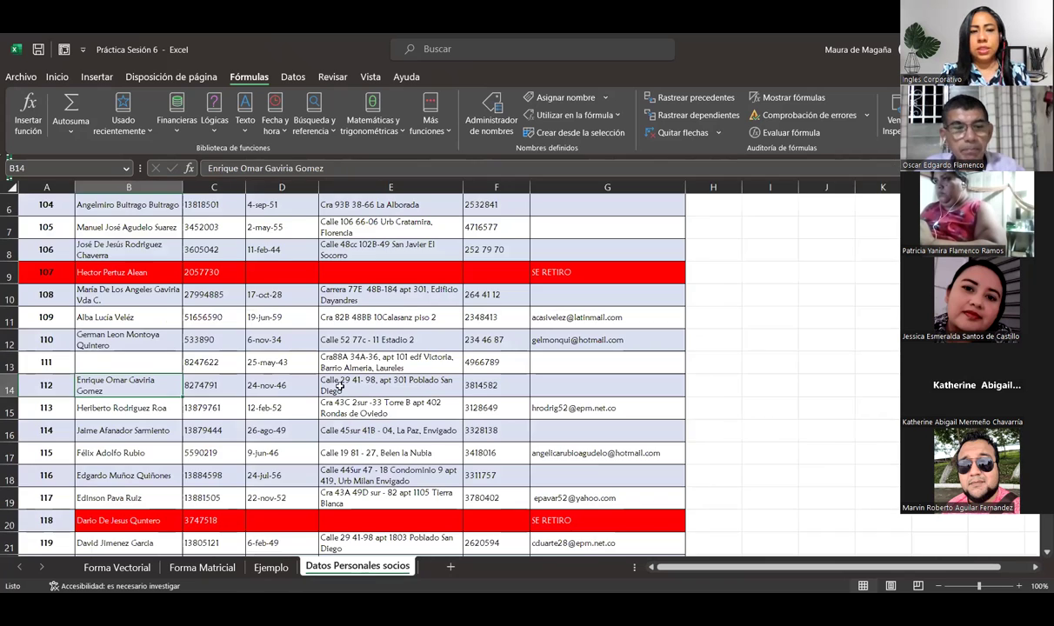
{"action": "left_click", "coordinate": [115, 361]}
{"action": "key", "text": "Delete"}
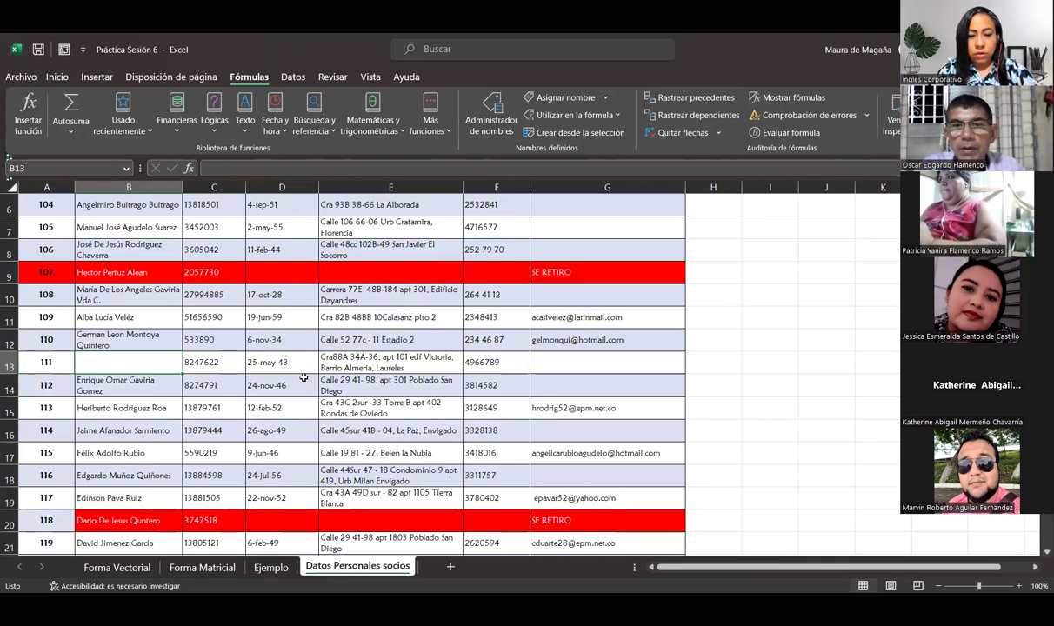
Finish entering member 111's full name in B13 and go back to the Ejemplo form.
{"action": "type", "text": "Franc"}
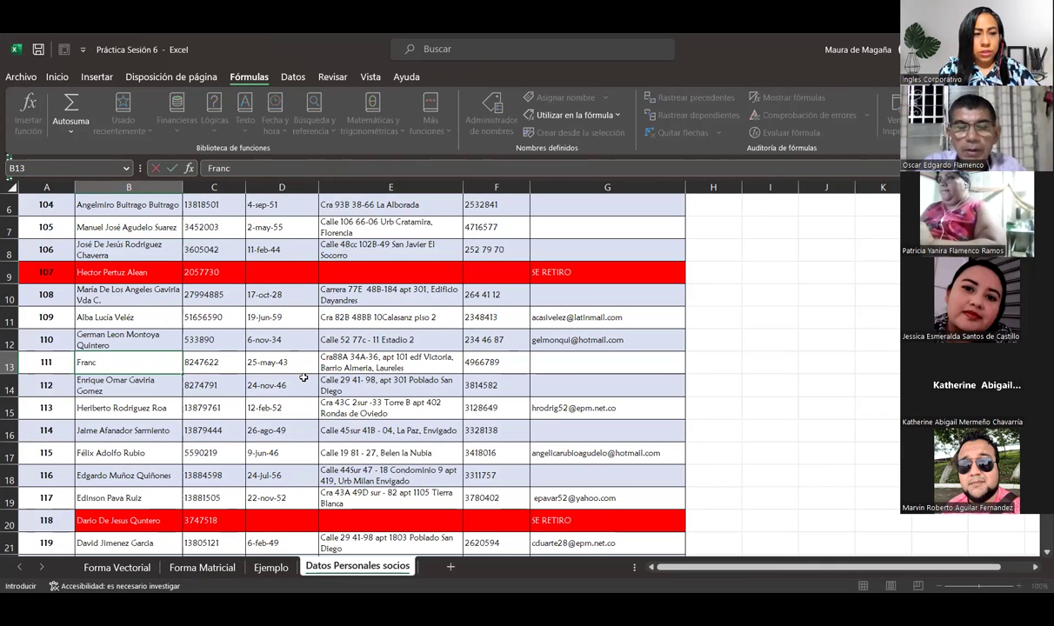
{"action": "type", "text": "isco Alberto Castañ"}
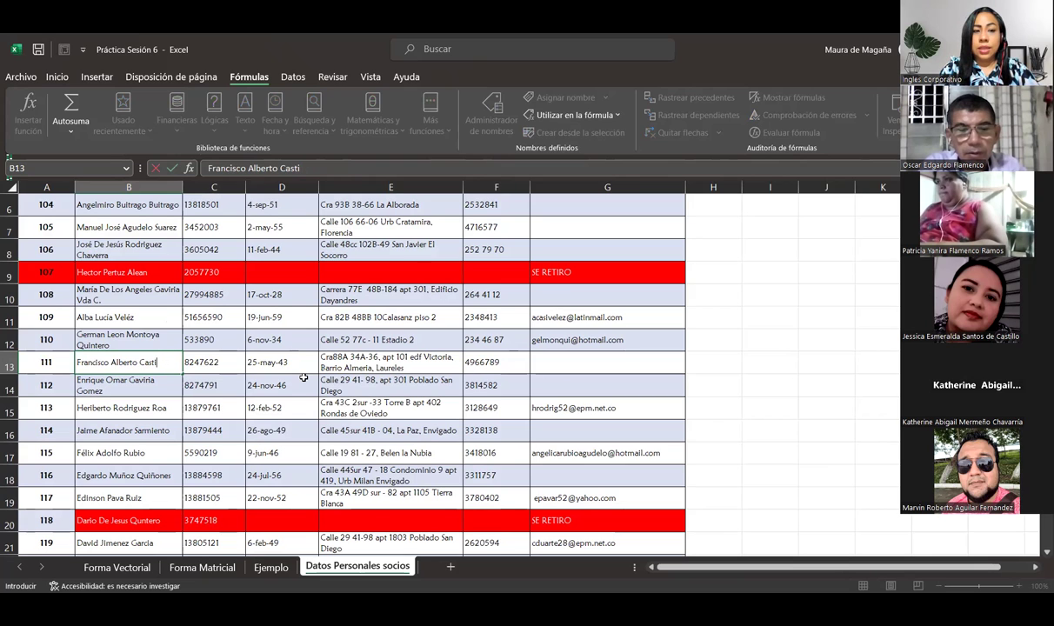
{"action": "type", "text": "a"}
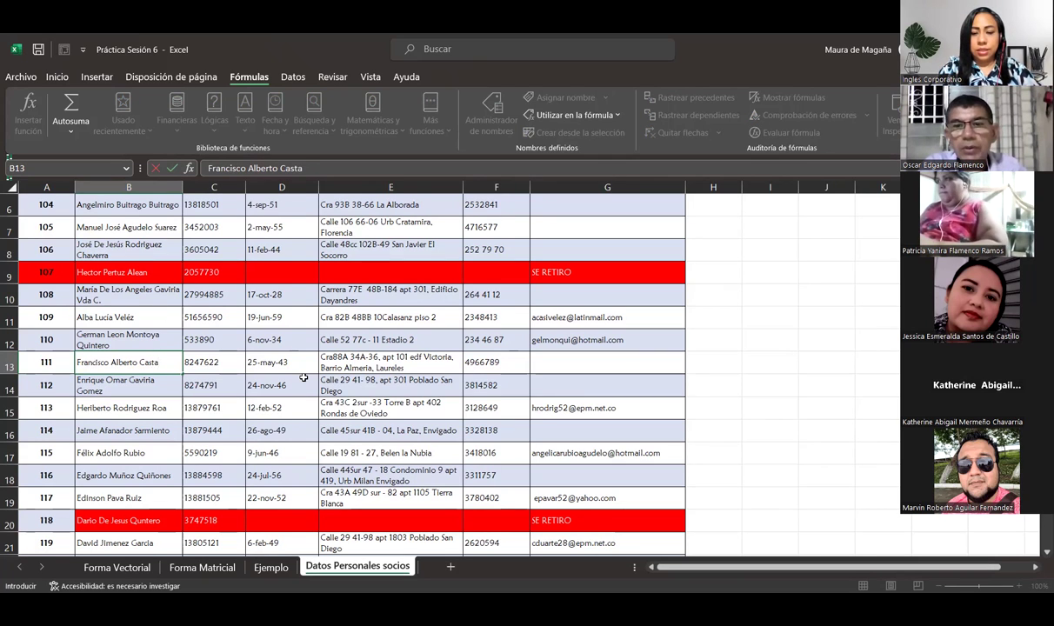
{"action": "type", "text": "ño Campillo"}
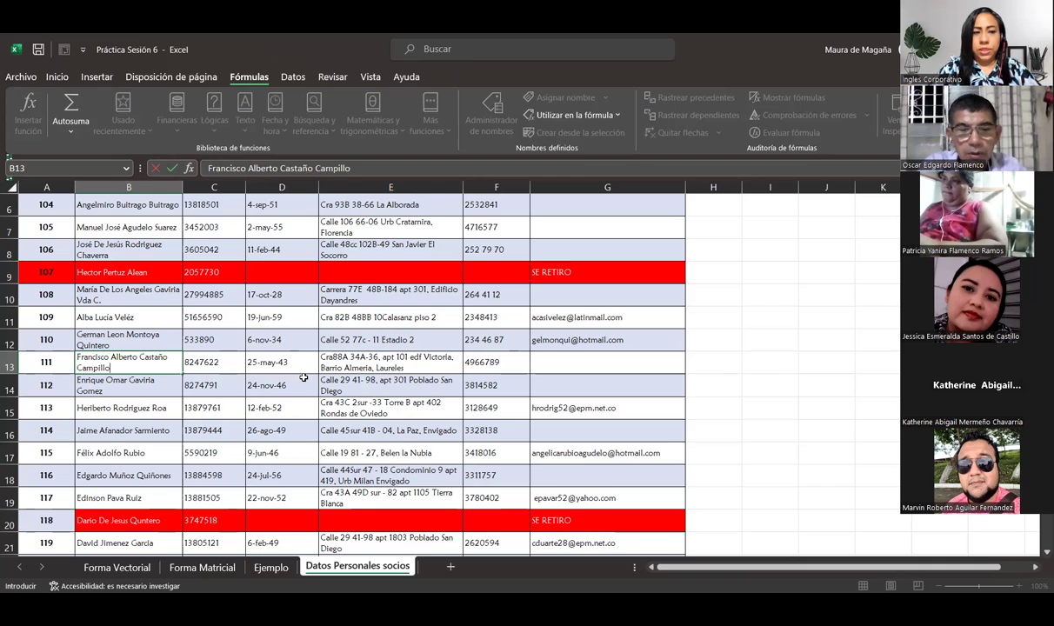
{"action": "key", "text": "Return"}
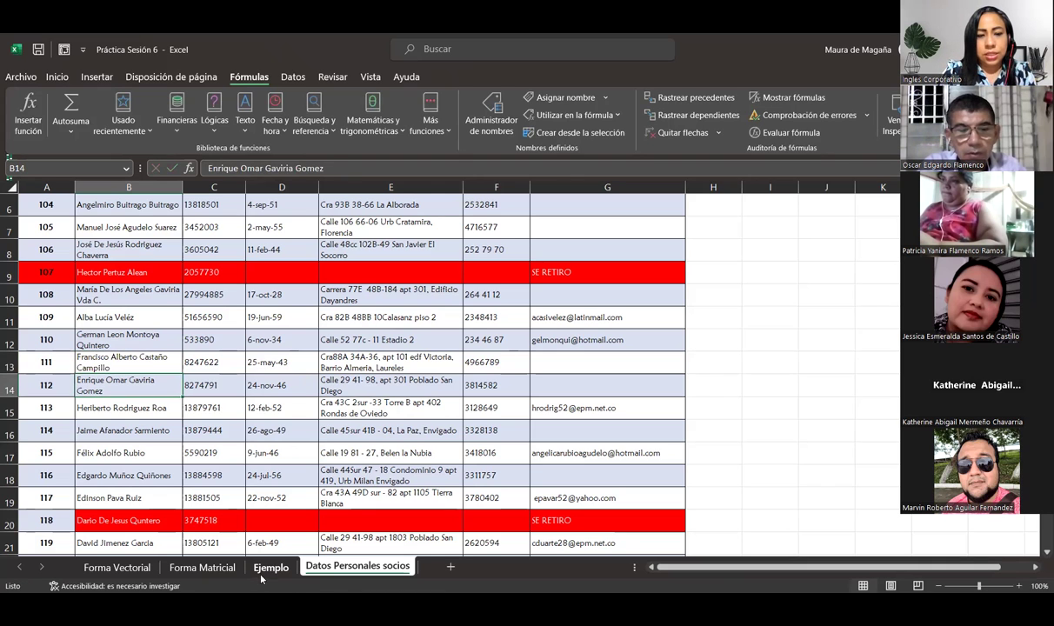
{"action": "left_click", "coordinate": [265, 567]}
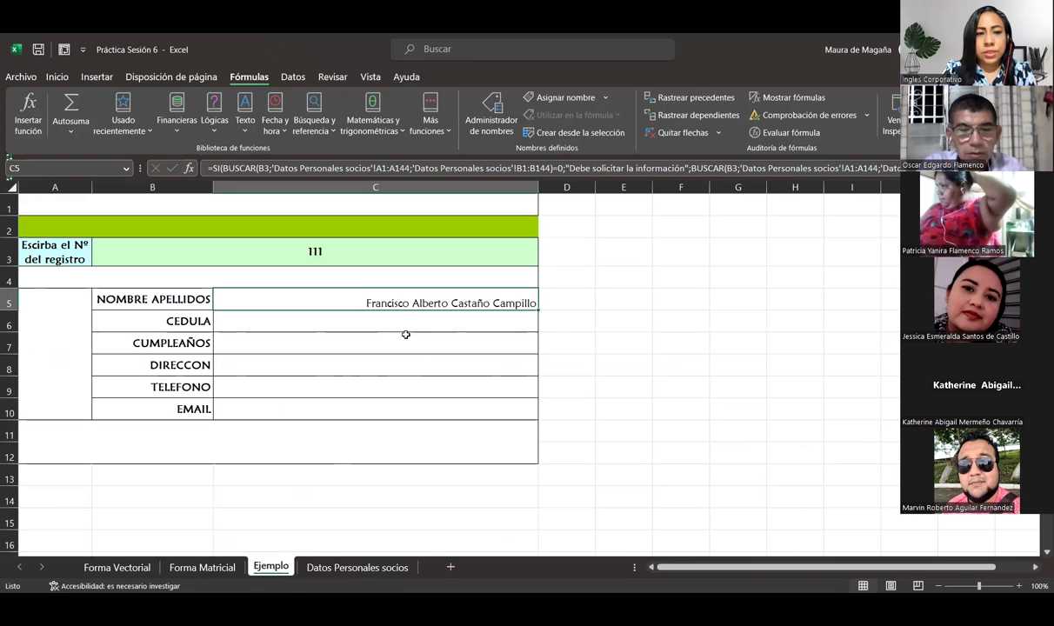
In C6, begin the cédula formula as =SI(BUSCAR(B3; using the record number.
{"action": "left_click", "coordinate": [399, 325]}
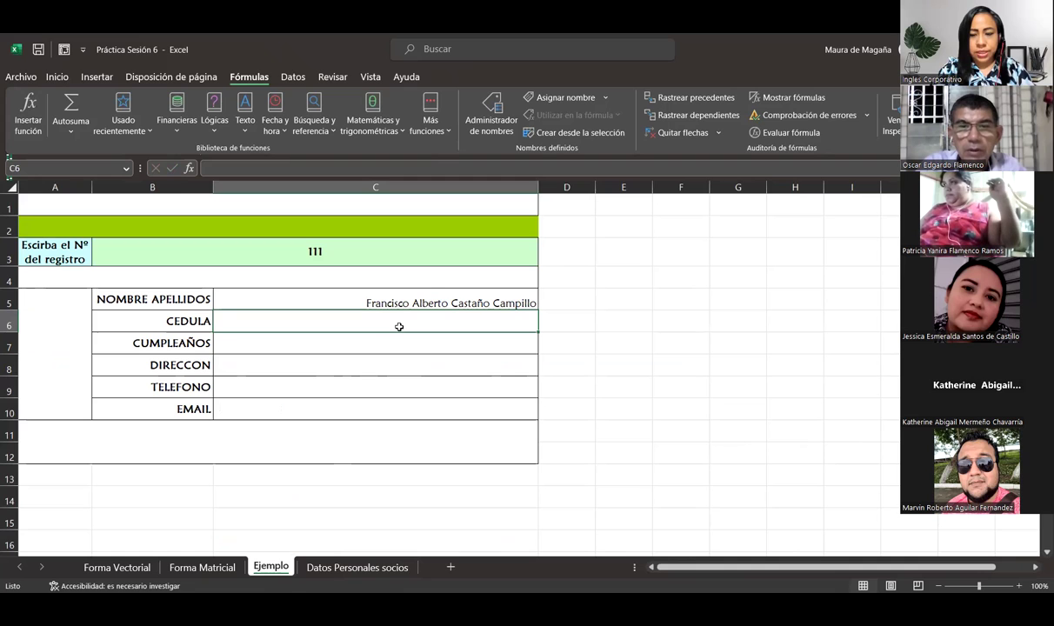
{"action": "type", "text": "="}
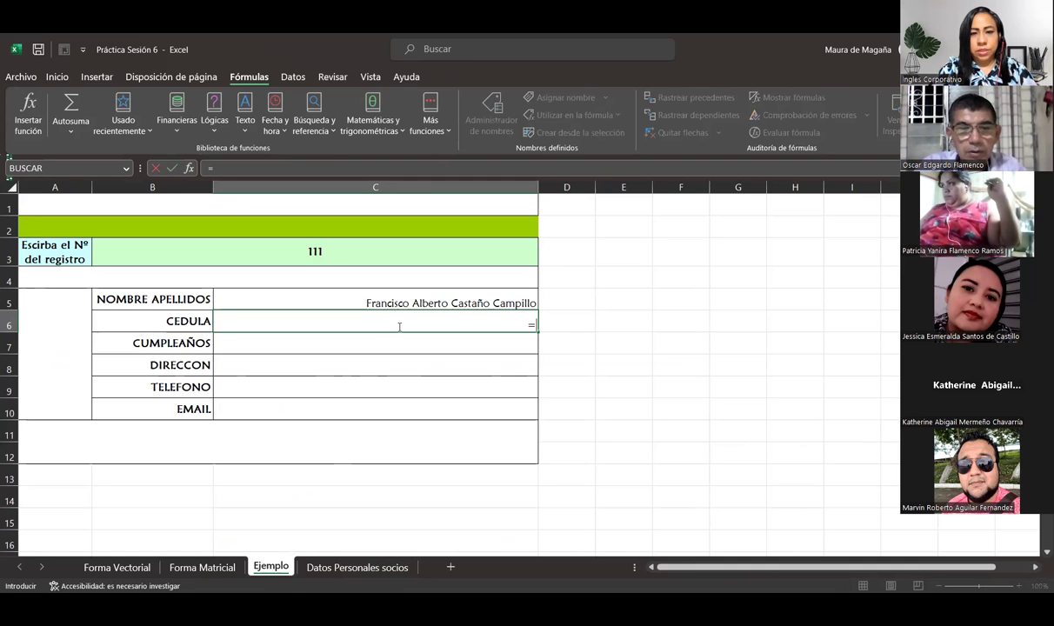
{"action": "type", "text": "SI("}
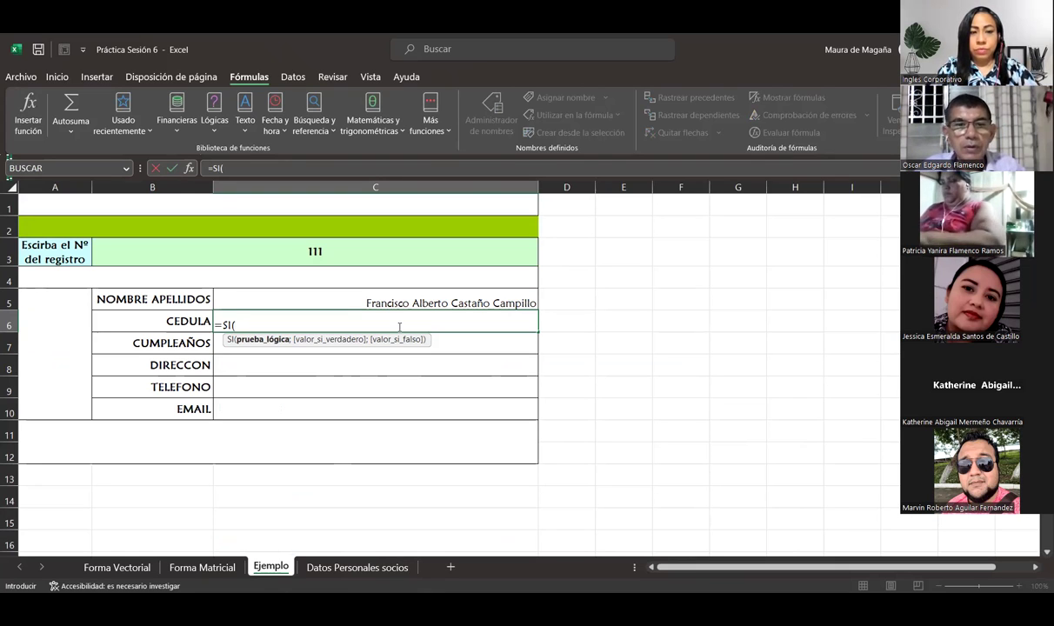
{"action": "type", "text": "BUSCAR("}
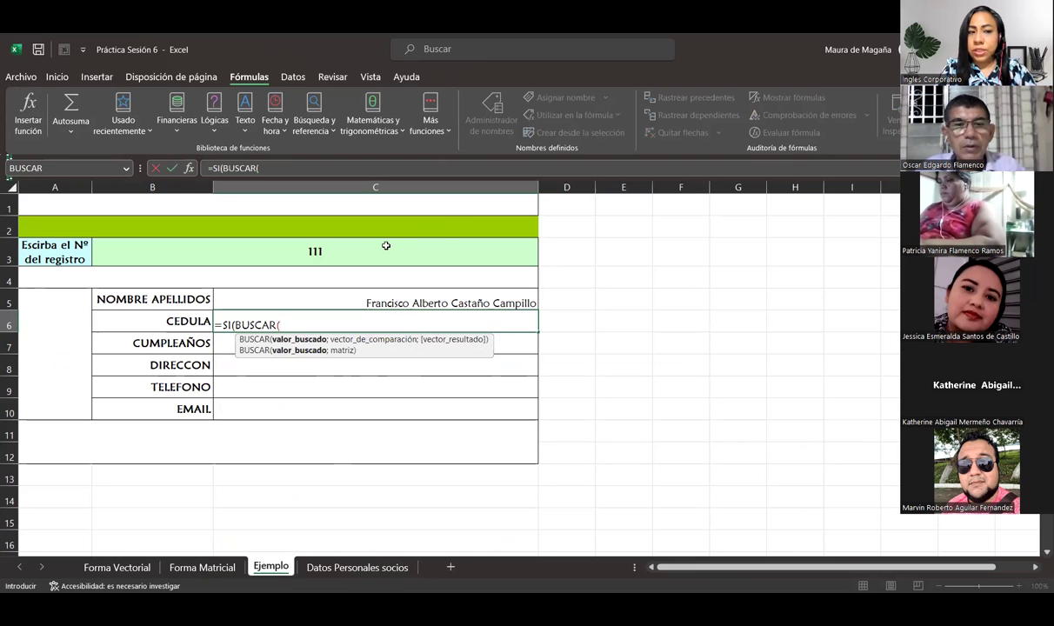
{"action": "left_click", "coordinate": [384, 246]}
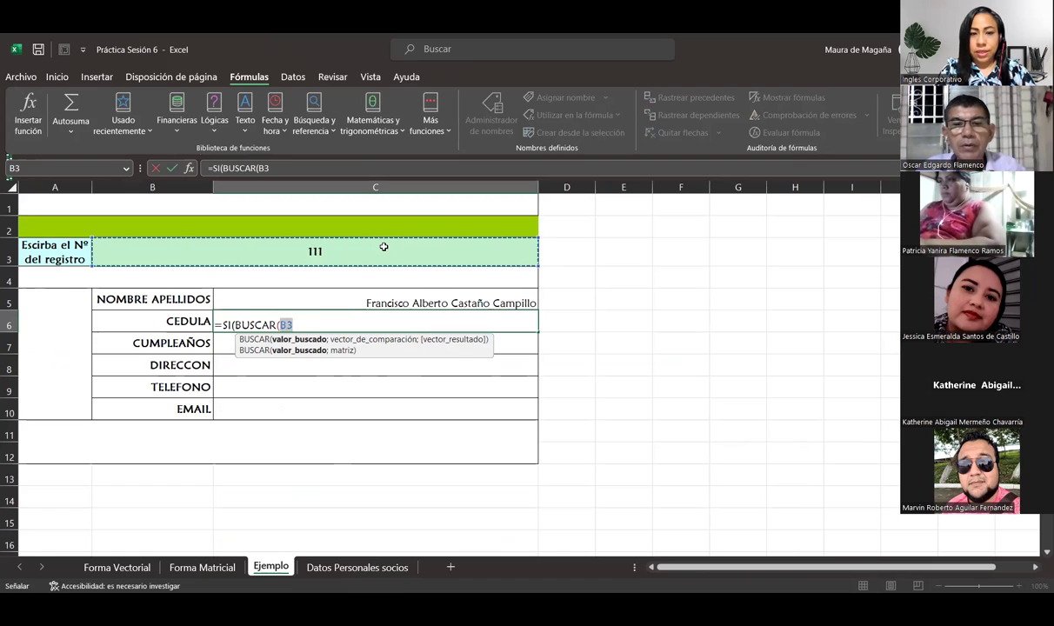
{"action": "type", "text": ";"}
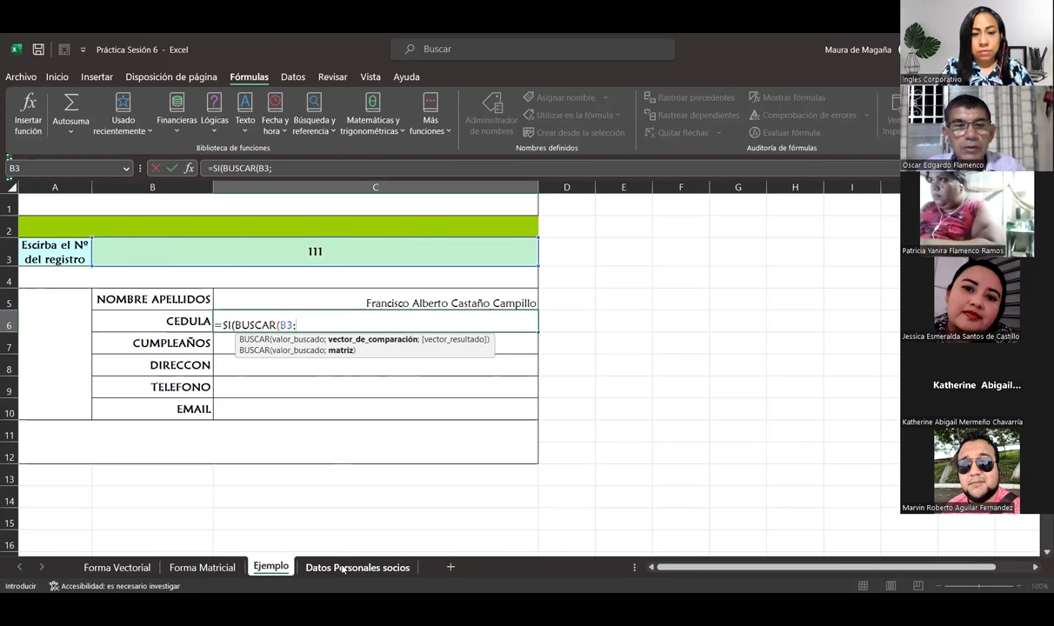
Add lookup range A1:A144, result range C1:C111, and the =0 "Debe solicitar la información" test.
{"action": "left_click", "coordinate": [343, 568]}
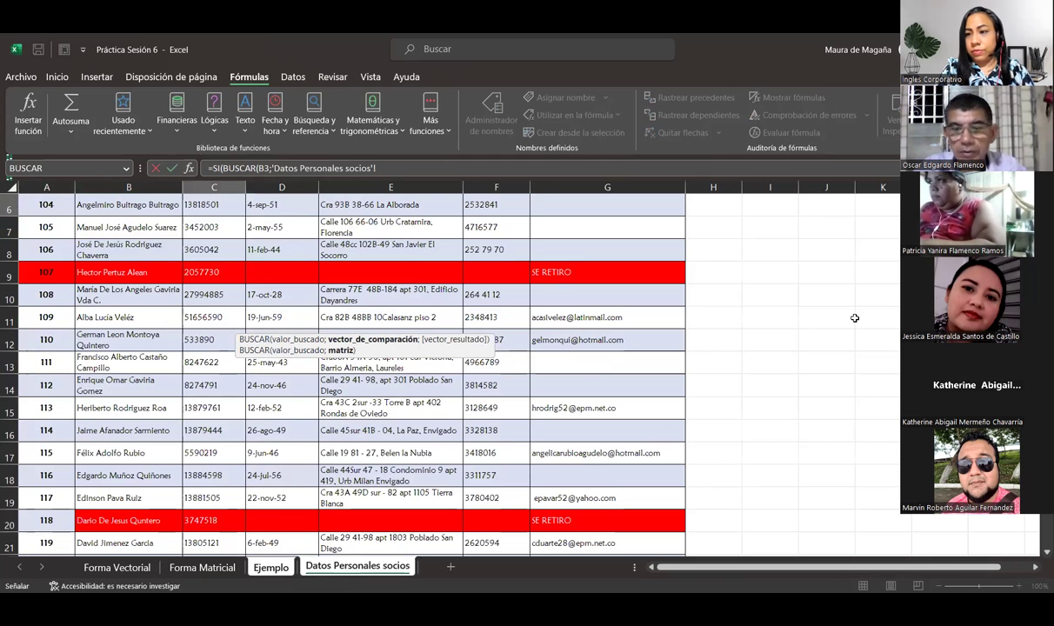
{"action": "scroll", "coordinate": [57, 203], "scroll_direction": "up", "scroll_amount": 2}
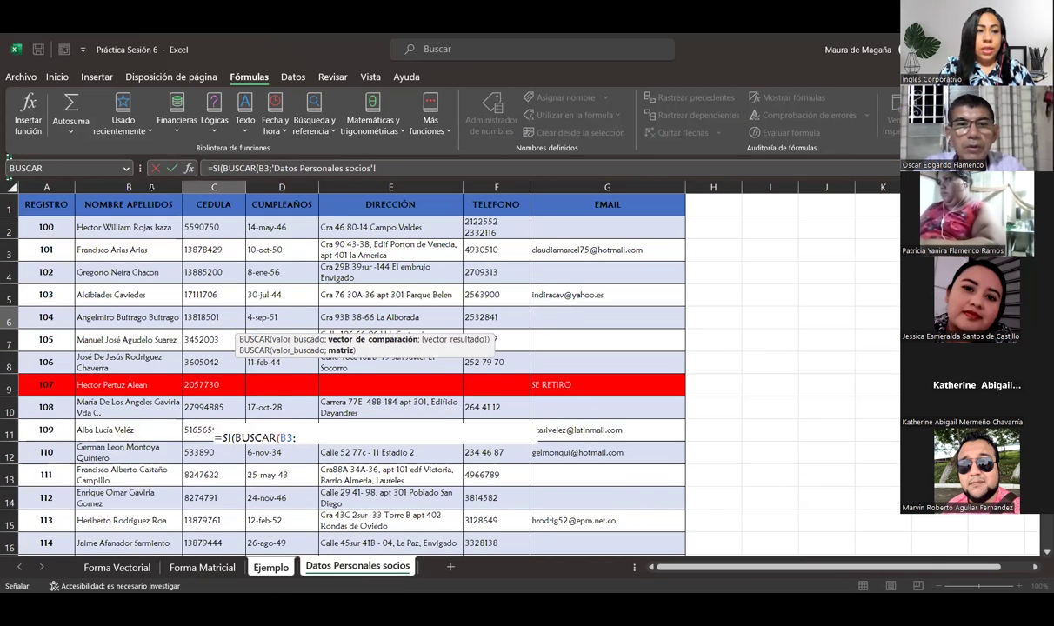
{"action": "left_click", "coordinate": [57, 204]}
{"action": "key", "text": "ctrl+shift+Down"}
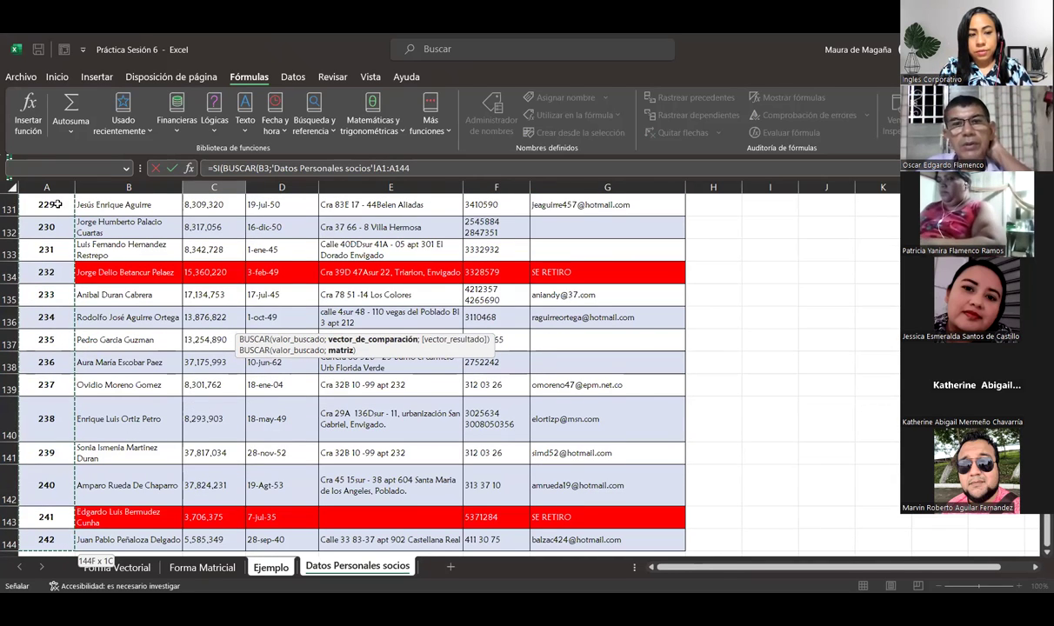
{"action": "type", "text": ";"}
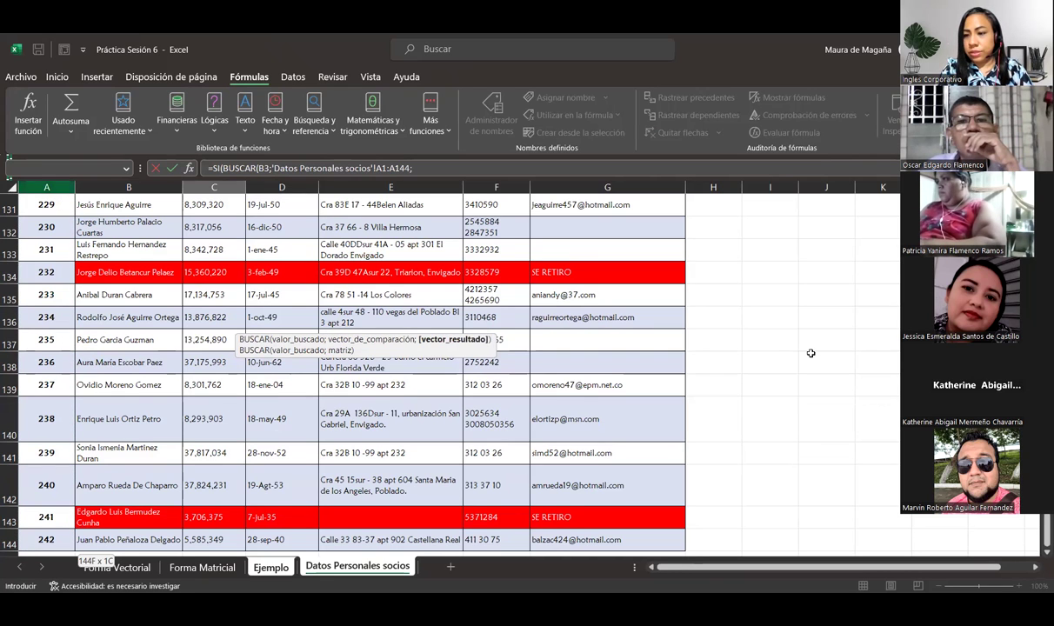
{"action": "left_click_drag", "start_coordinate": [1046, 526], "coordinate": [1046, 200]}
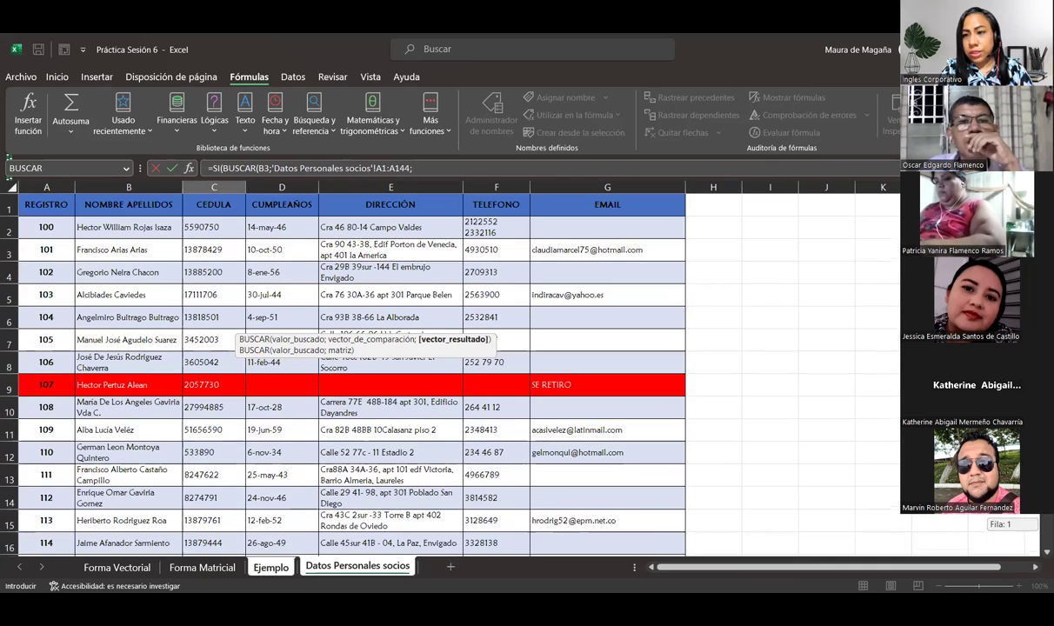
{"action": "left_click_drag", "start_coordinate": [214, 204], "coordinate": [214, 543]}
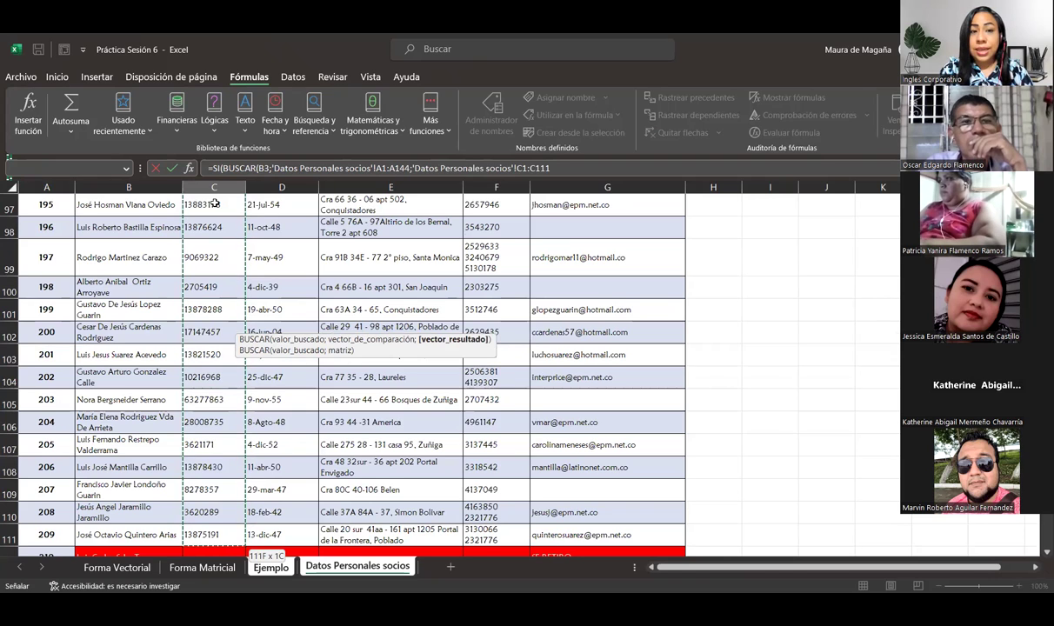
{"action": "type", "text": ")"}
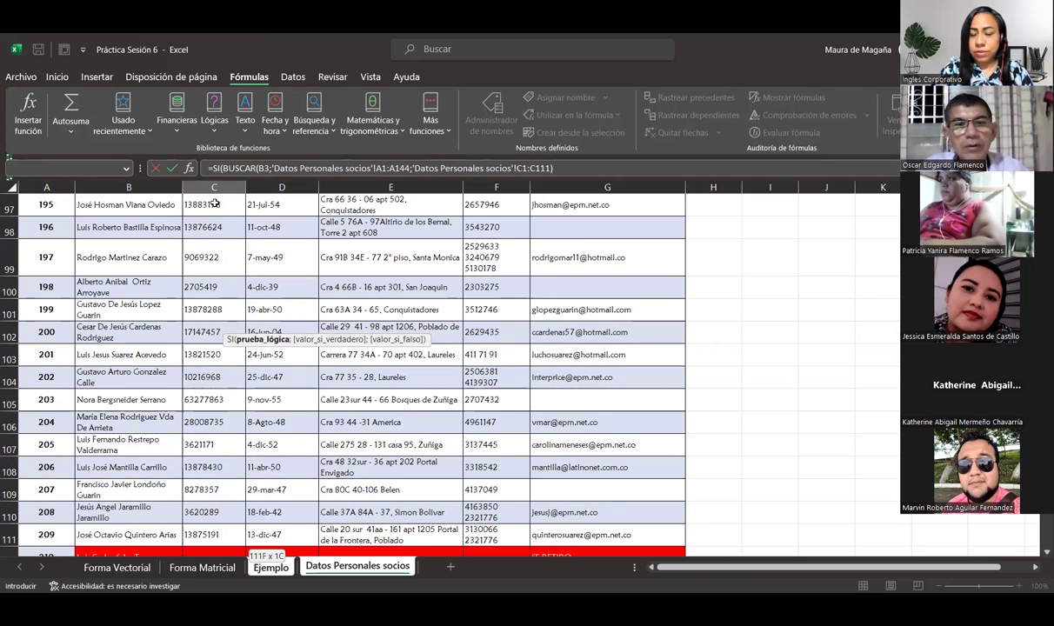
{"action": "type", "text": "=0"}
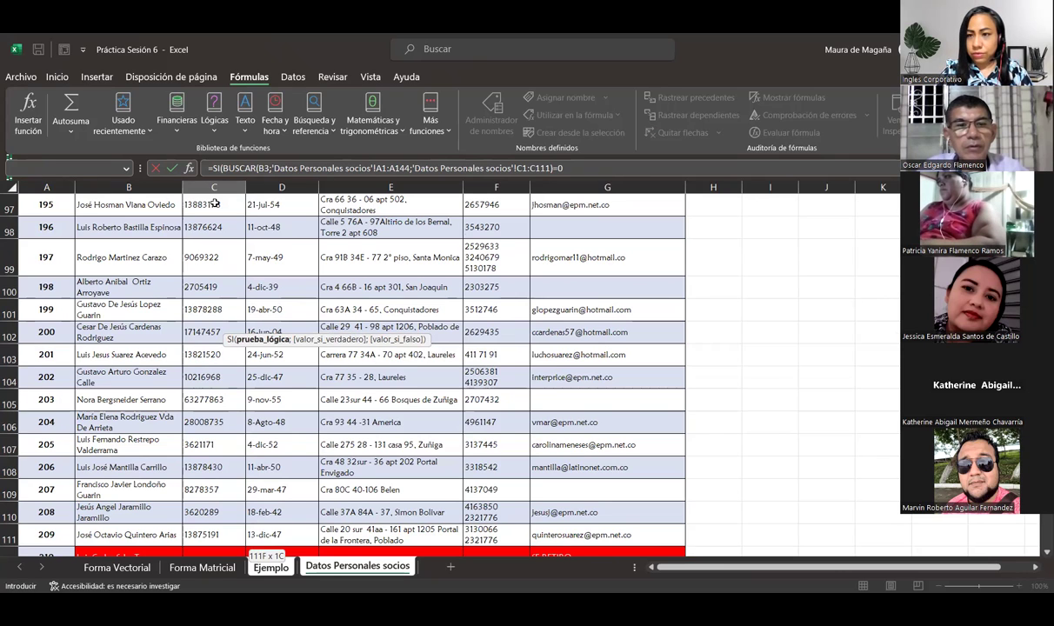
{"action": "type", "text": ";\"D"}
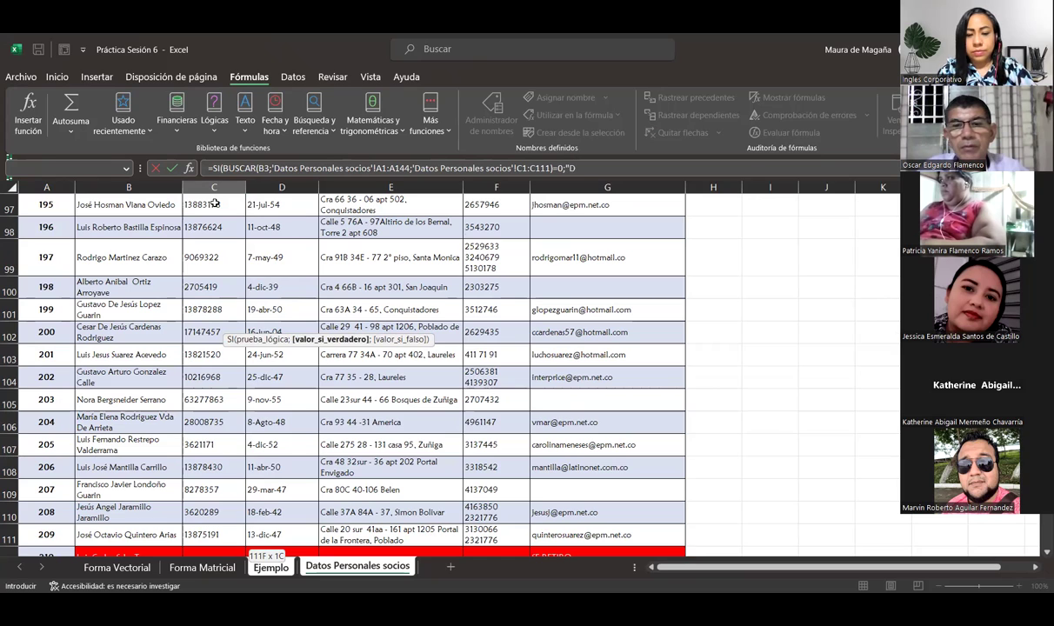
{"action": "type", "text": "ebe solicitar la in"}
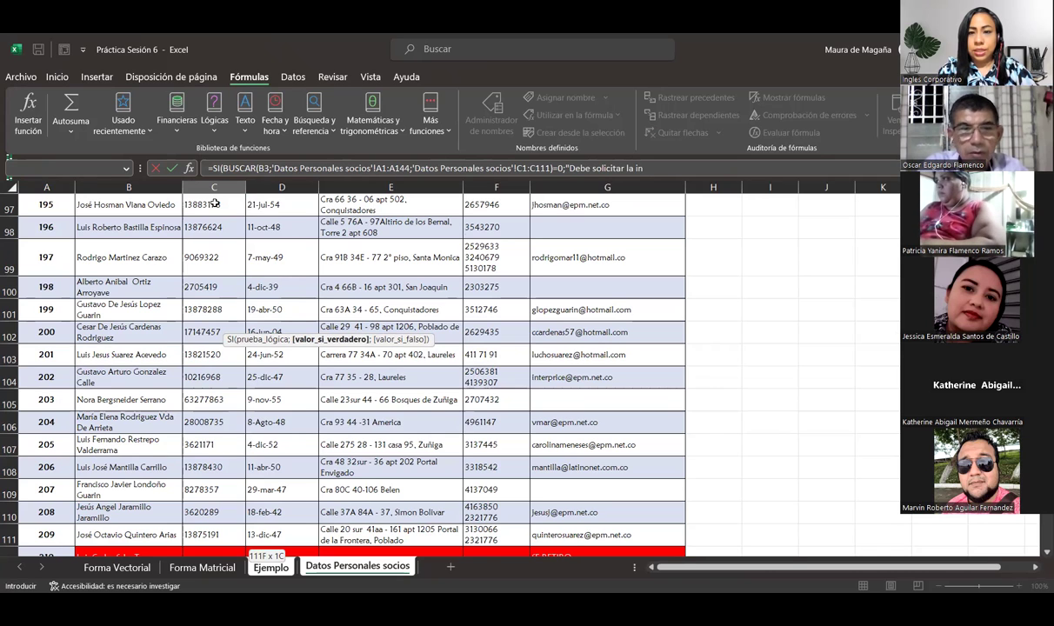
{"action": "type", "text": "formación\""}
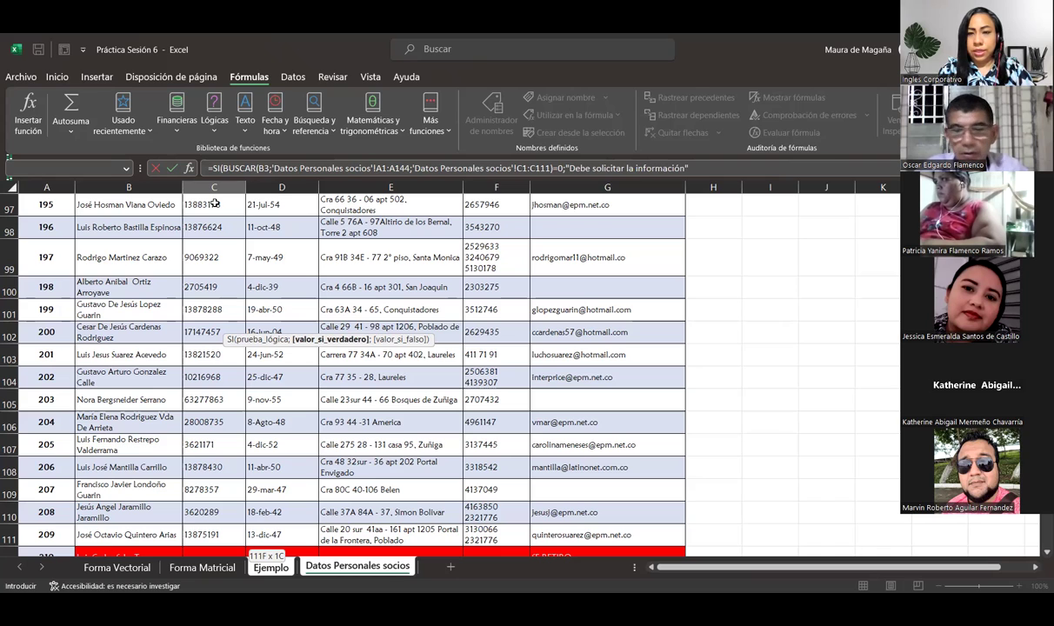
{"action": "type", "text": ";"}
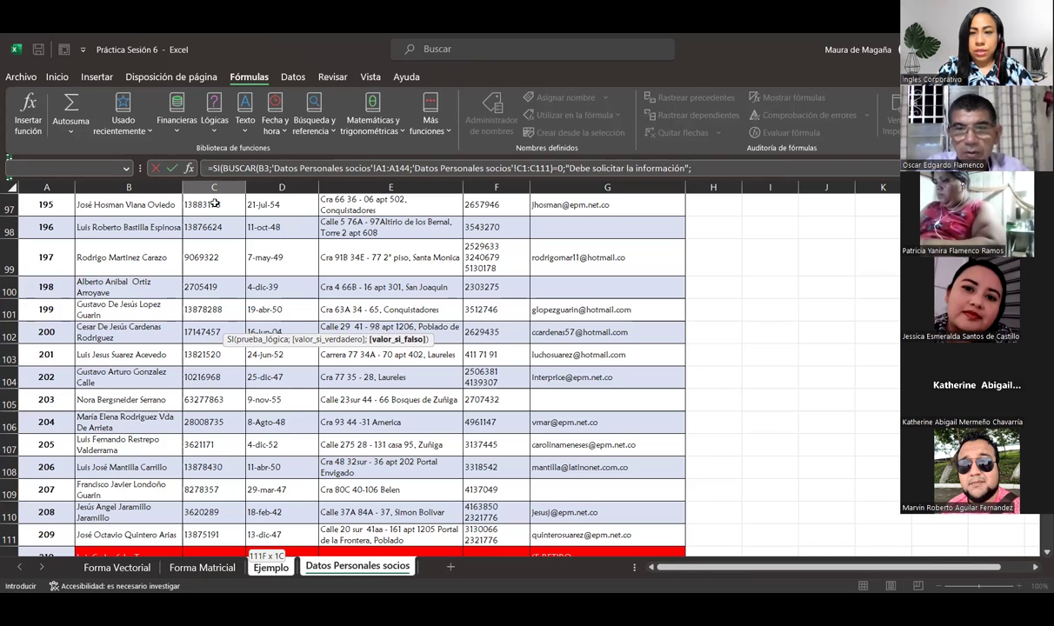
{"action": "type", "text": "BUSCAR("}
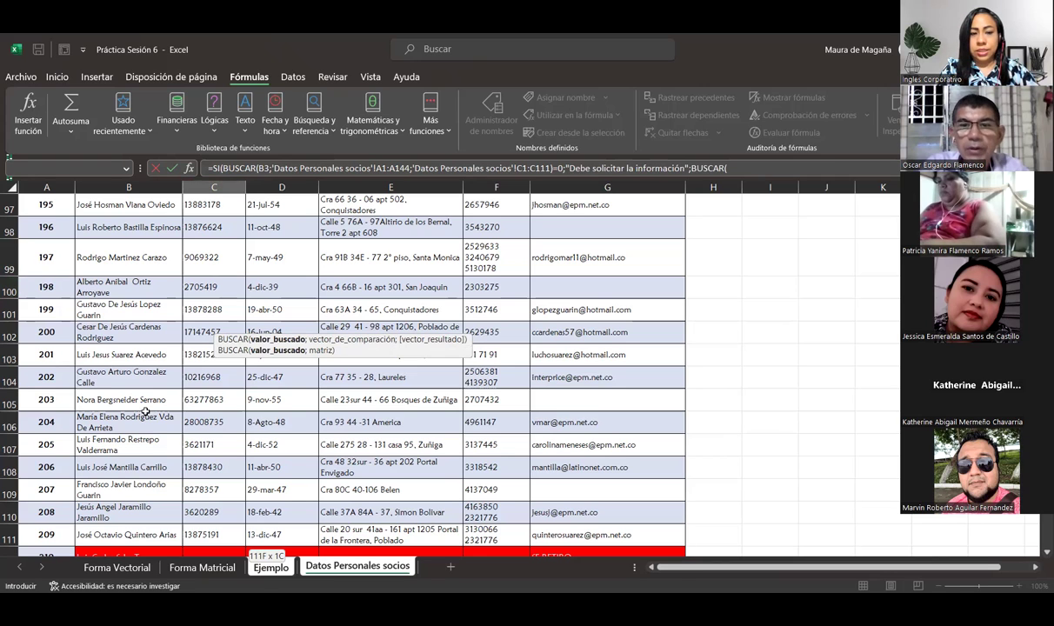
Start the fallback BUSCAR with Ejemplo!B3 and the REGISTRO column as lookup range.
{"action": "left_click", "coordinate": [264, 566]}
{"action": "left_click", "coordinate": [175, 254]}
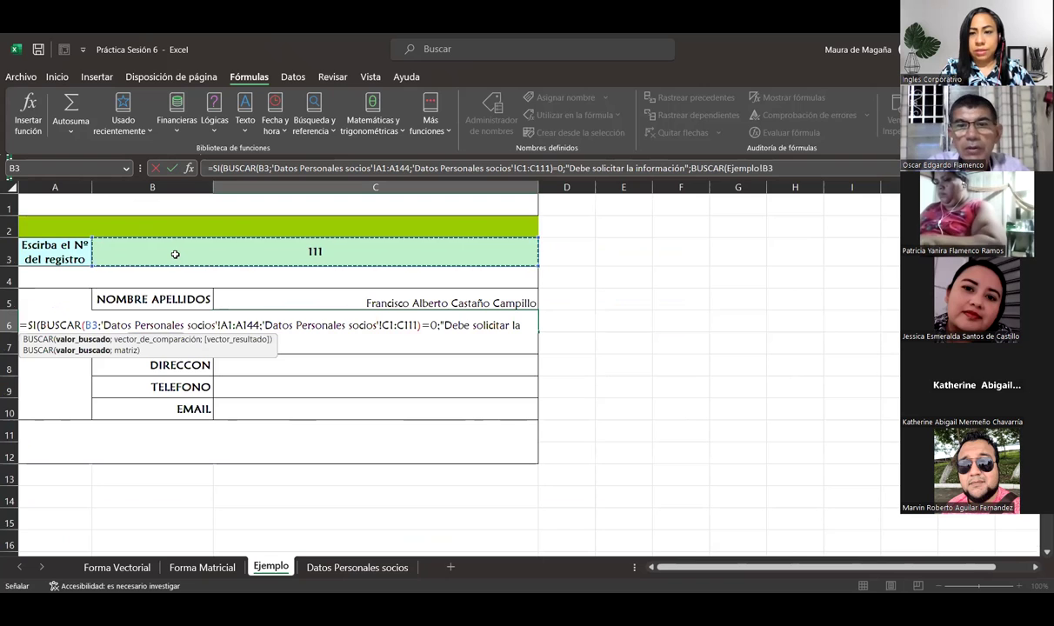
{"action": "type", "text": ";"}
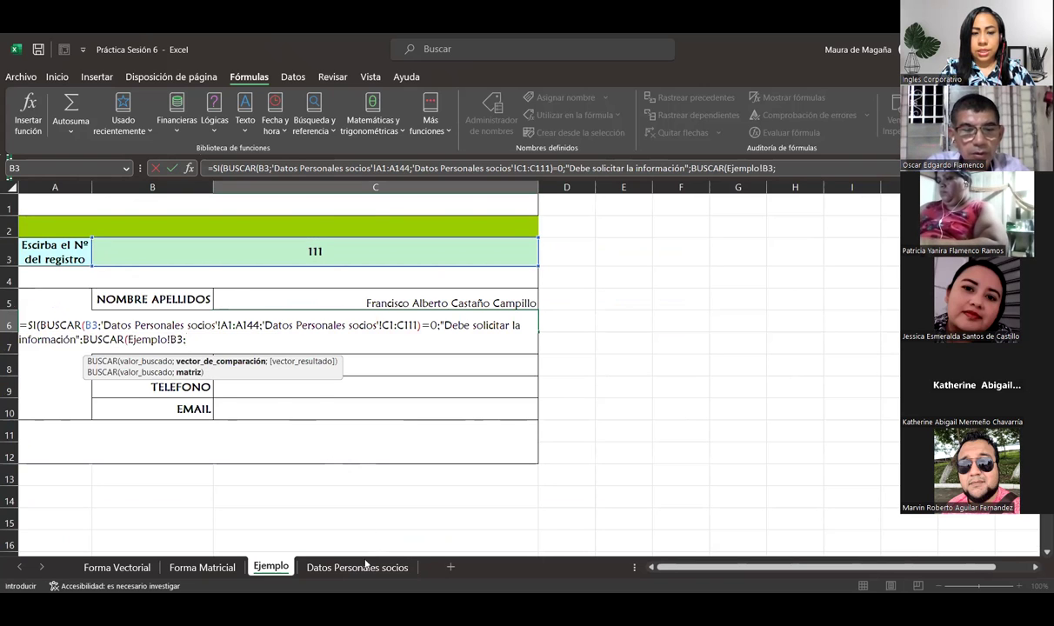
{"action": "left_click", "coordinate": [361, 567]}
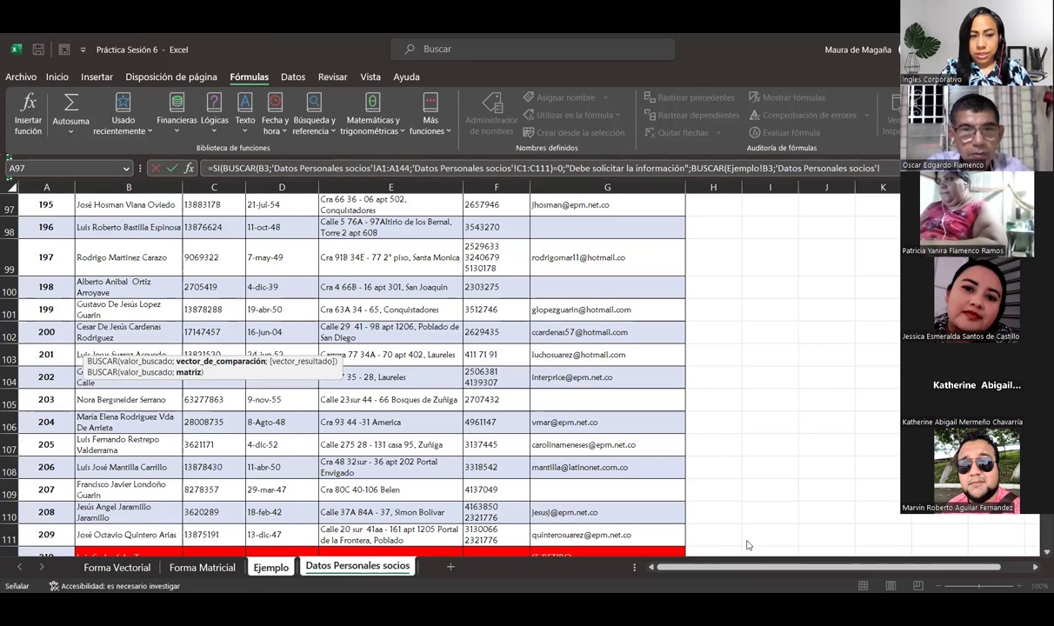
{"action": "scroll", "coordinate": [761, 469], "scroll_direction": "up", "scroll_amount": 20}
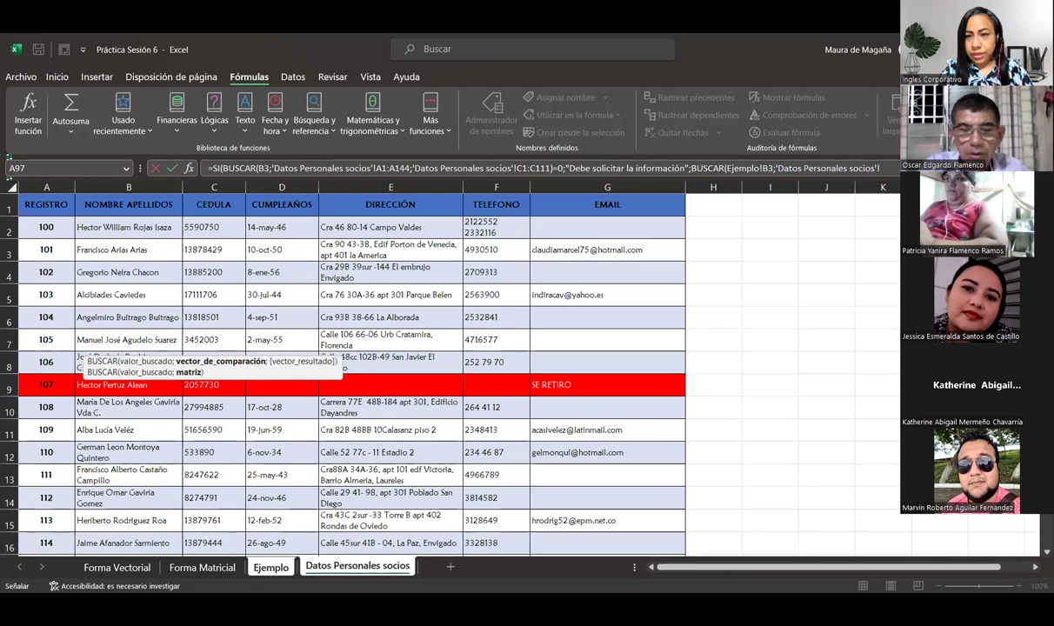
{"action": "left_click_drag", "start_coordinate": [129, 204], "coordinate": [91, 550]}
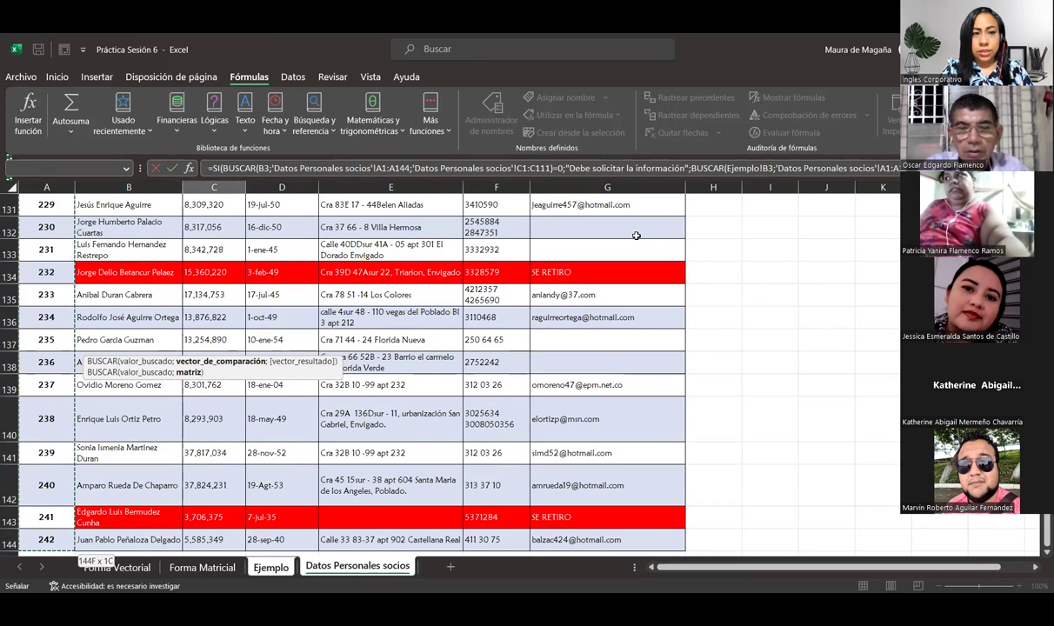
{"action": "type", "text": ";"}
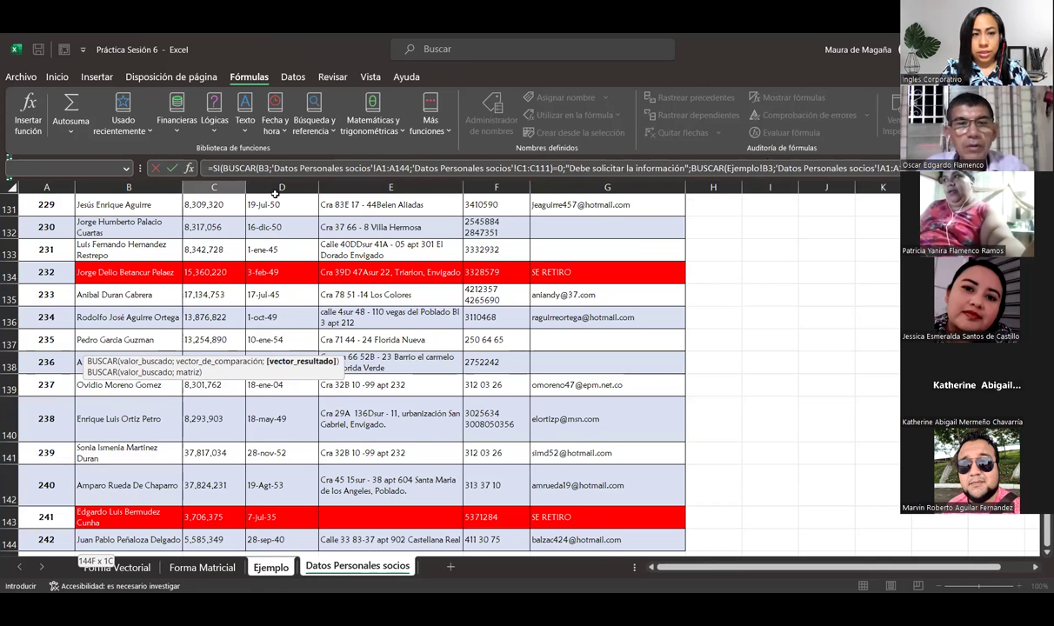
Set the fallback result range to 'Datos Personales socios'!C1:C144, close and submit the formula.
{"action": "left_click_drag", "start_coordinate": [207, 202], "coordinate": [207, 202]}
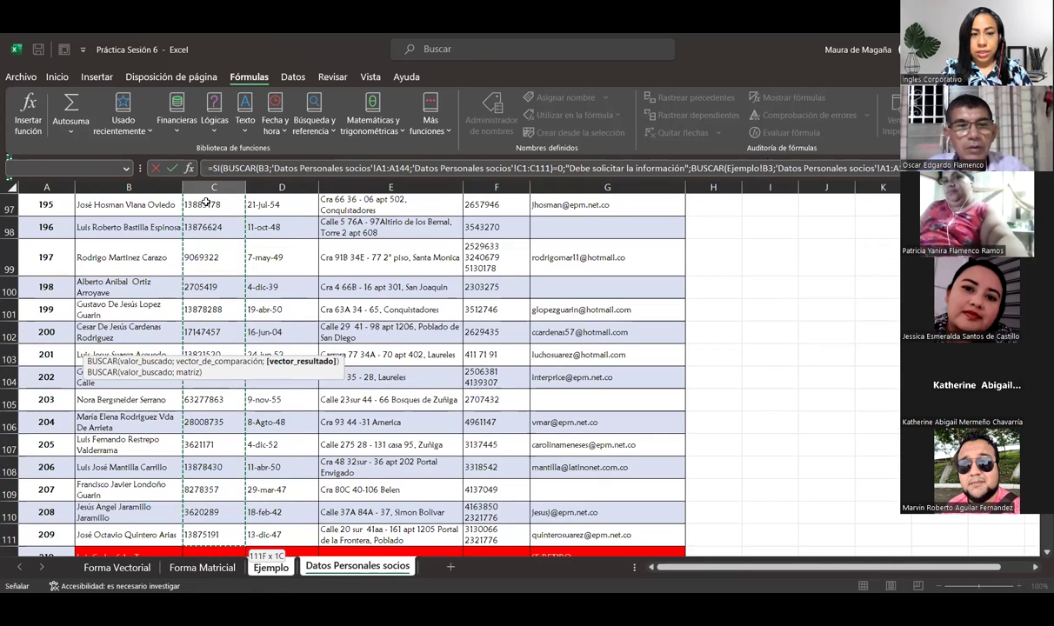
{"action": "left_click_drag", "start_coordinate": [206, 201], "coordinate": [206, 202]}
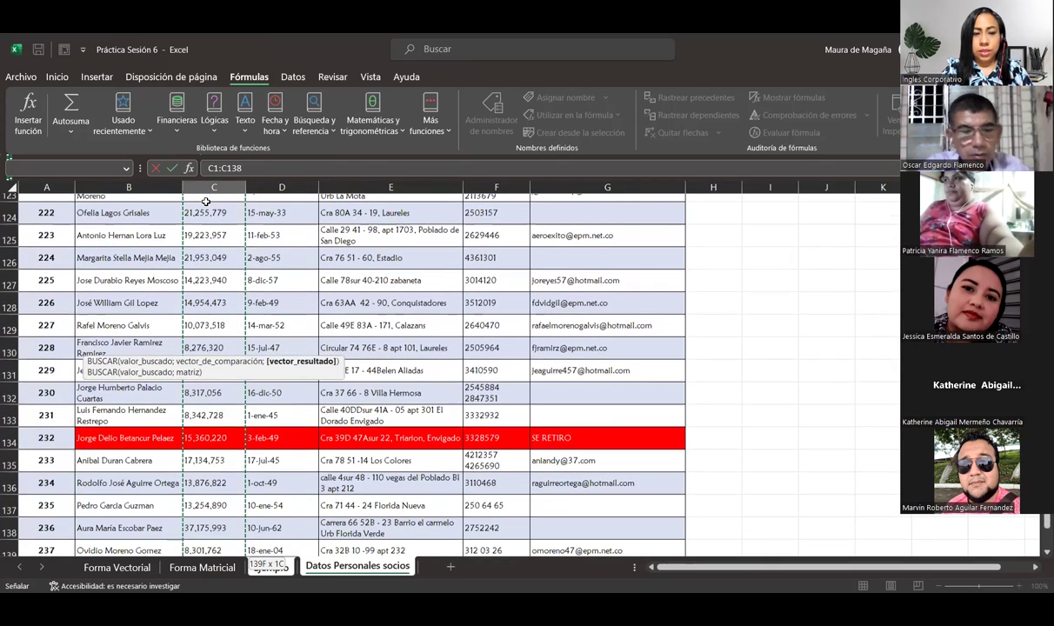
{"action": "left_click_drag", "start_coordinate": [206, 202], "coordinate": [206, 202]}
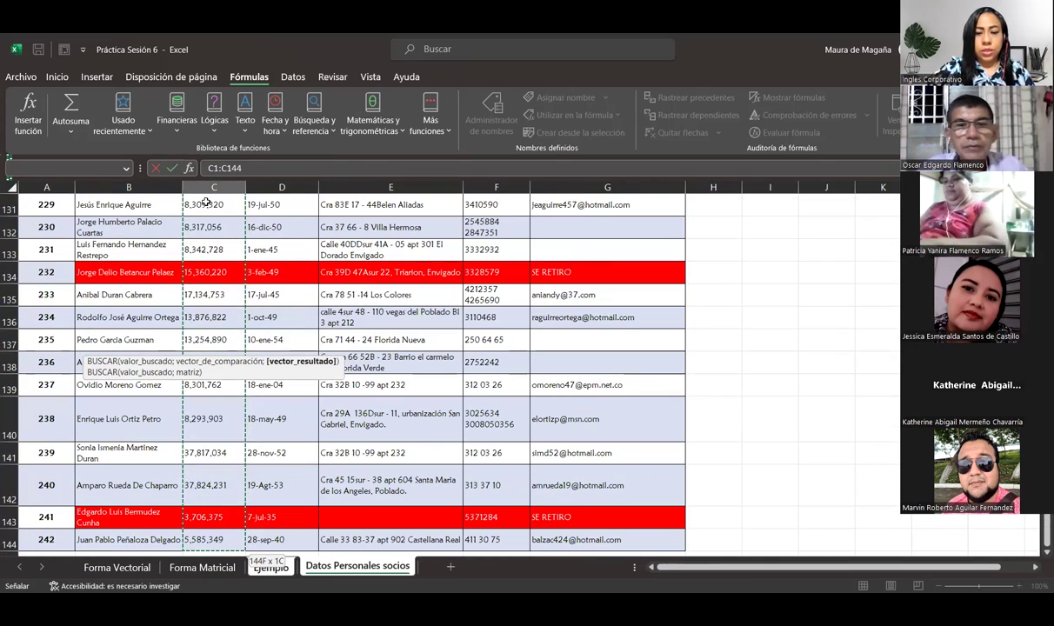
{"action": "left_click_drag", "start_coordinate": [206, 202], "coordinate": [206, 201]}
{"action": "type", "text": ")"}
{"action": "key", "text": "Return"}
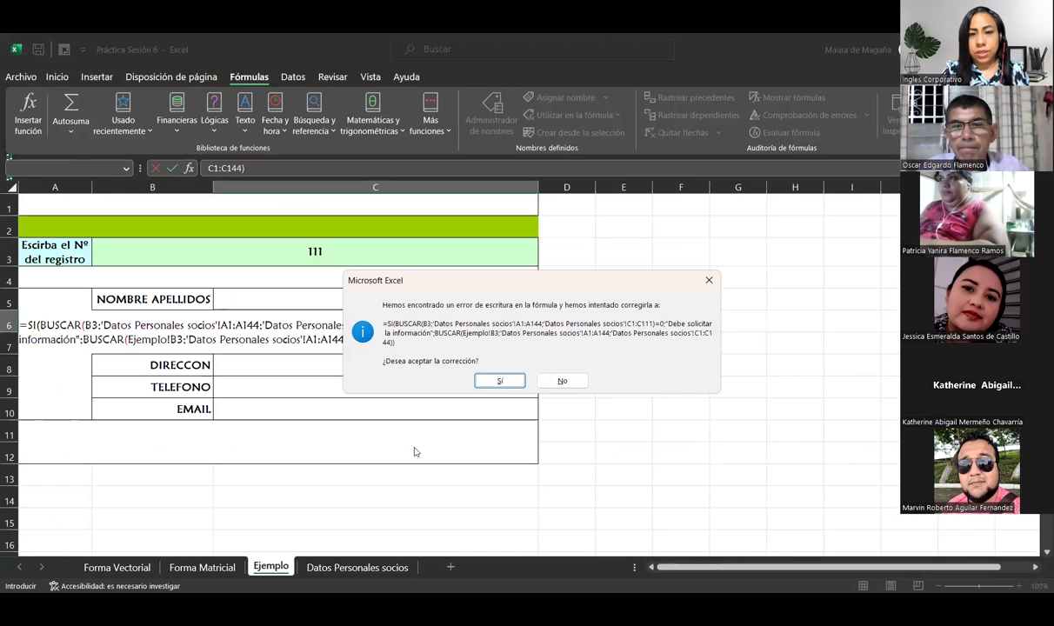
{"action": "left_click", "coordinate": [504, 381]}
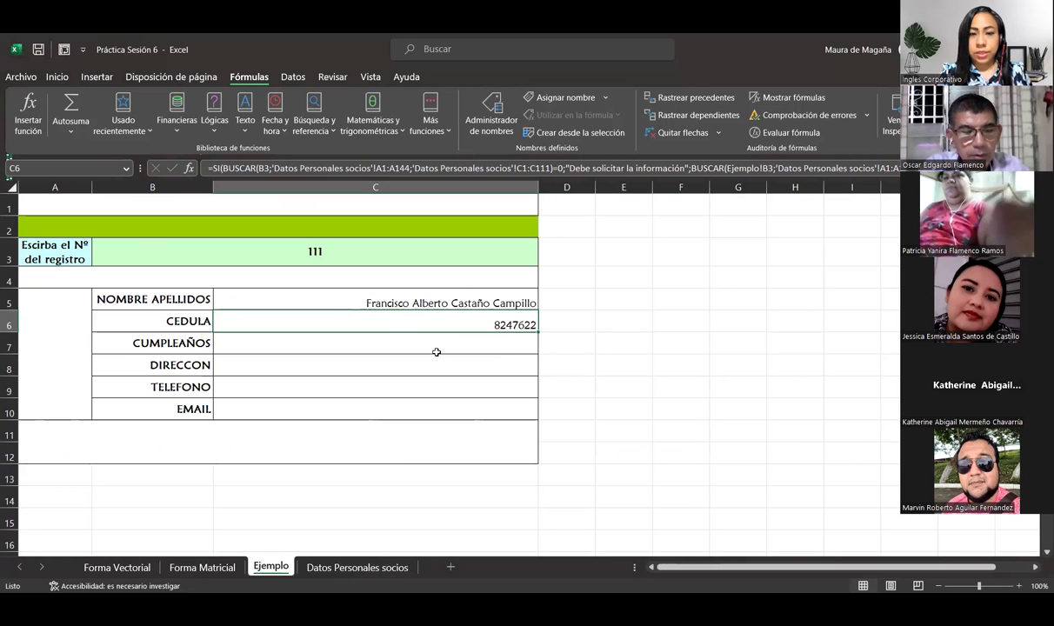
{"action": "double_click", "coordinate": [304, 323]}
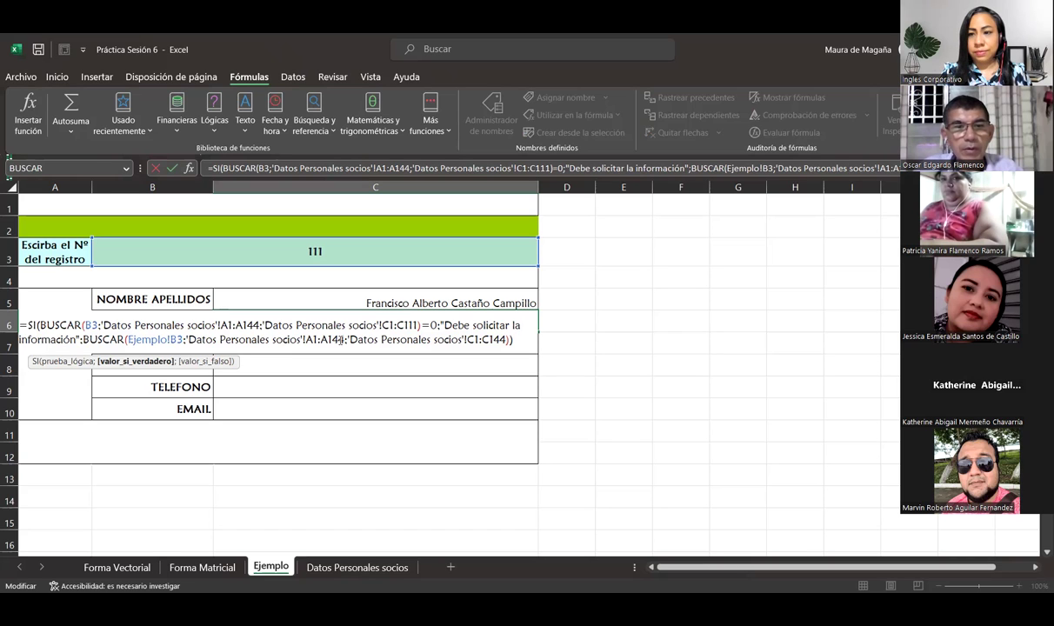
{"action": "key", "text": "End"}
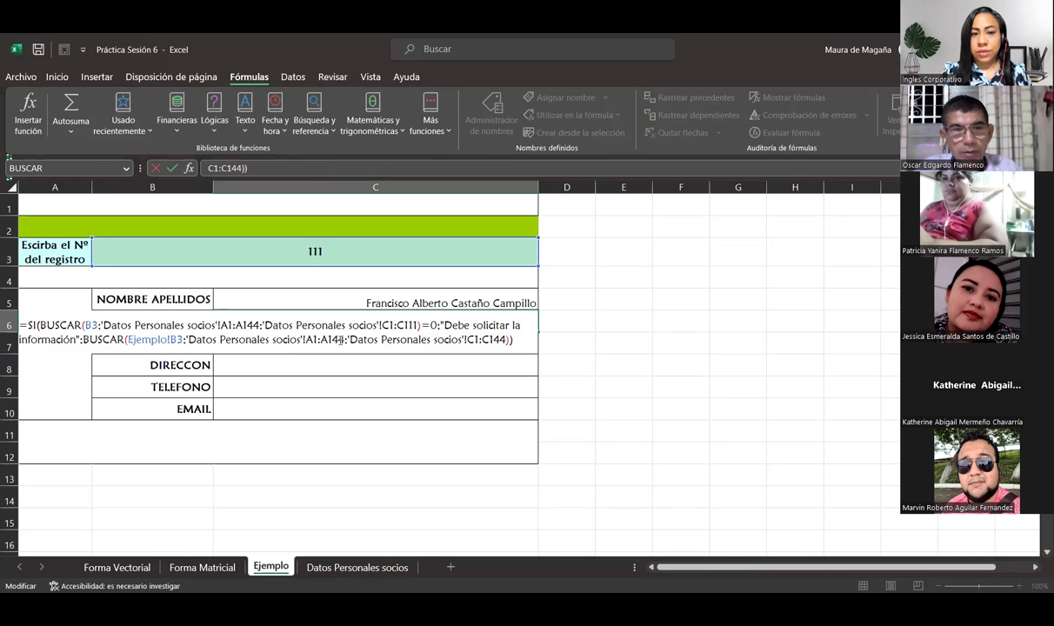
{"action": "key", "text": "Return"}
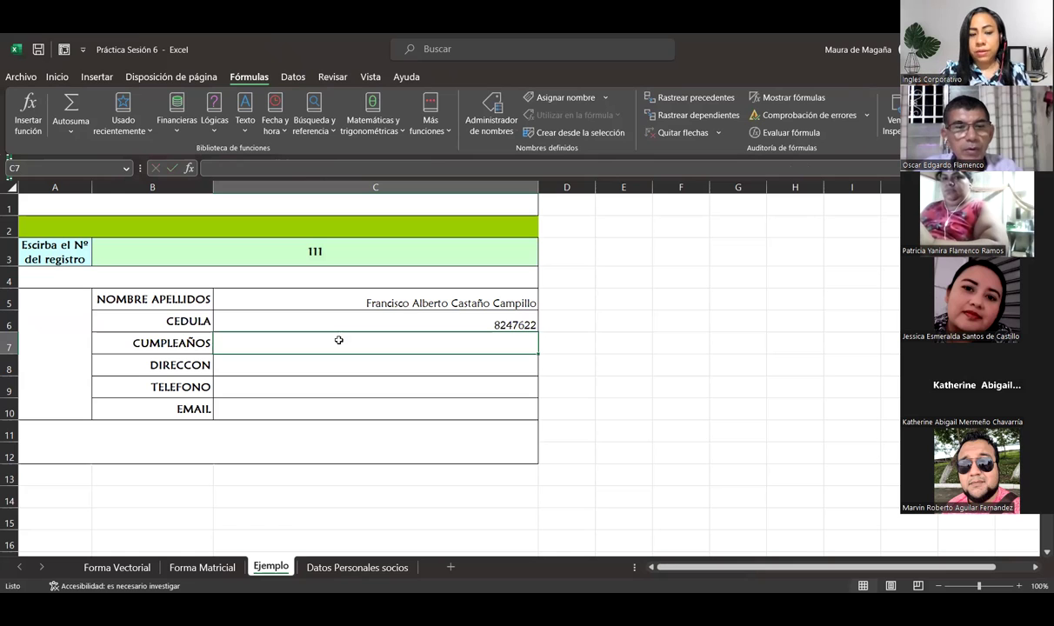
In C7, start =BUSCAR(B3; with lookup range 'Datos Personales socios'!A1:A144.
{"action": "type", "text": "="}
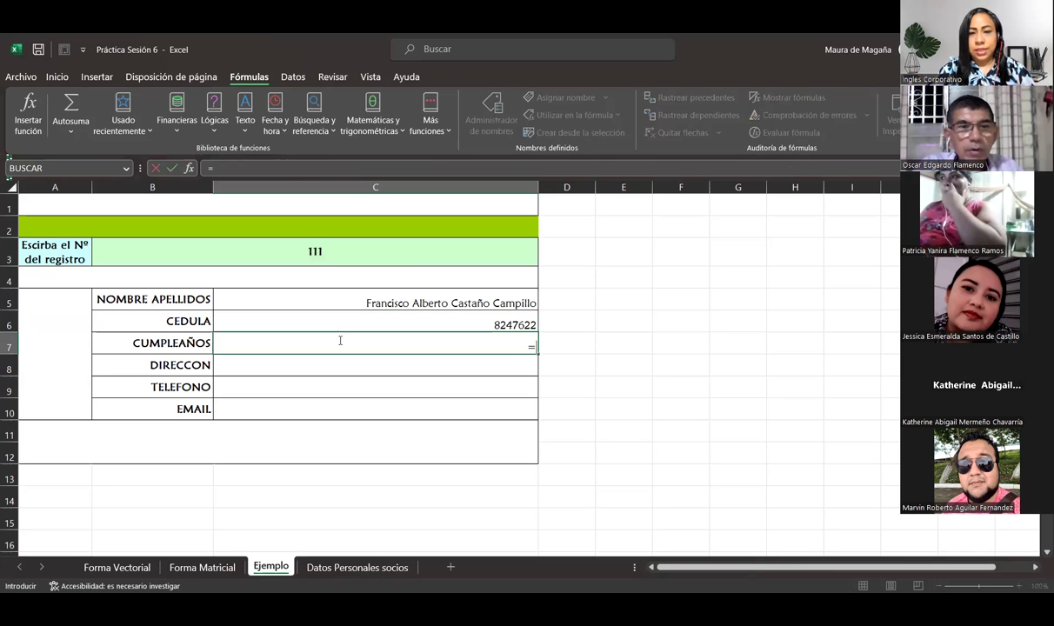
{"action": "type", "text": "BUSCAR("}
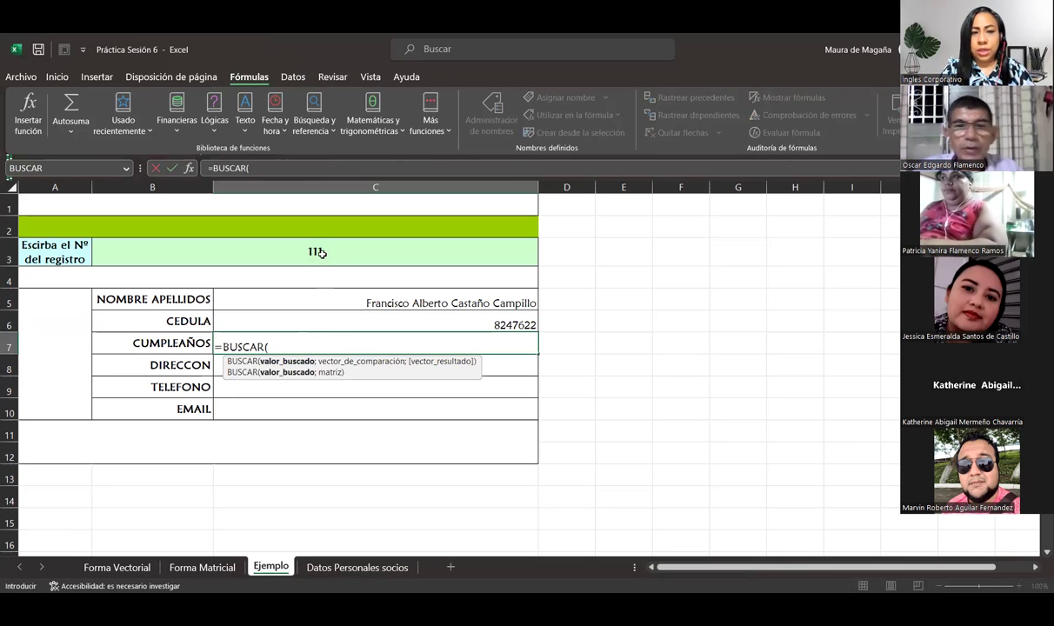
{"action": "left_click", "coordinate": [318, 252]}
{"action": "type", "text": ";"}
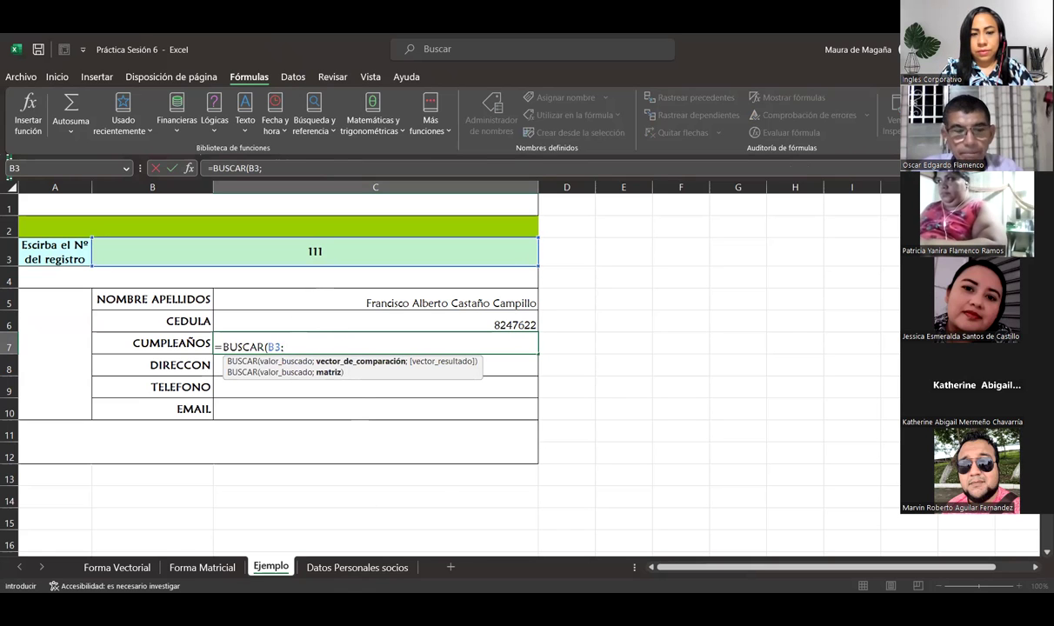
{"action": "left_click", "coordinate": [347, 567]}
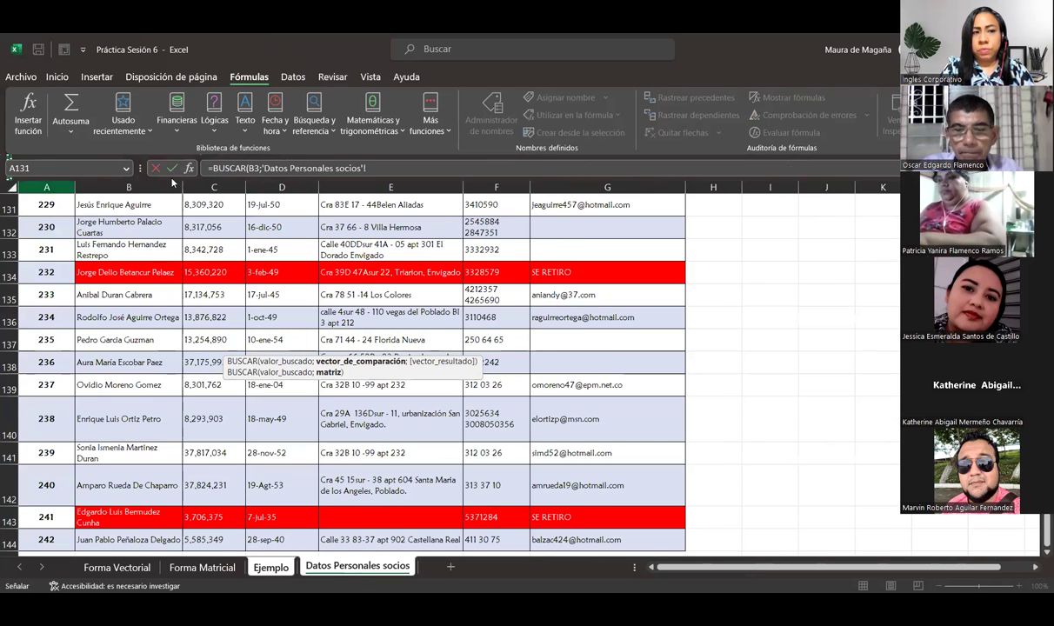
{"action": "left_click_drag", "start_coordinate": [1047, 525], "coordinate": [1046, 195]}
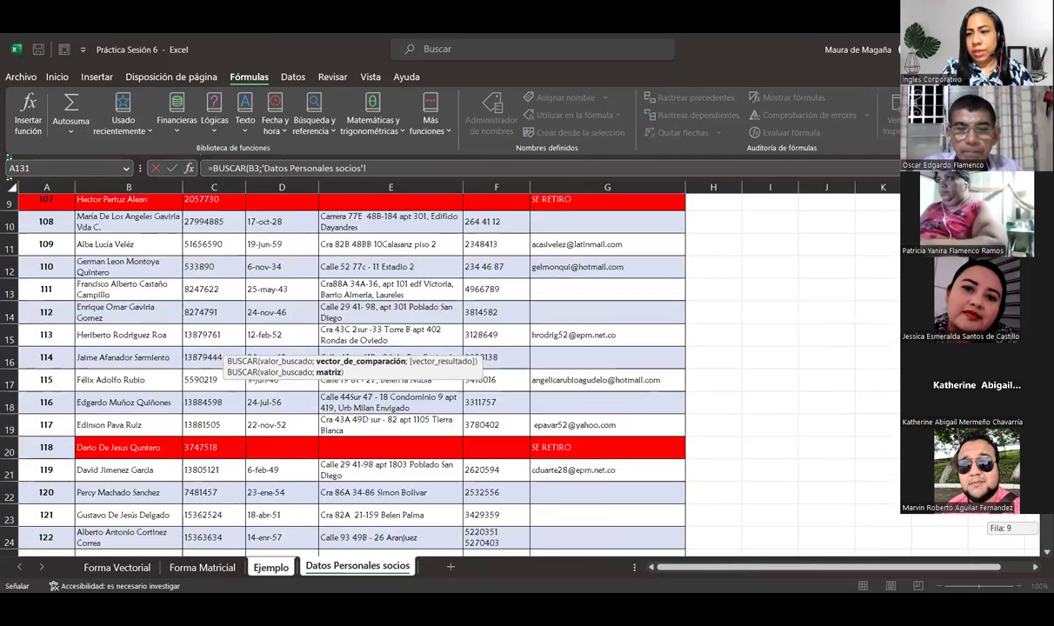
{"action": "left_click", "coordinate": [38, 201]}
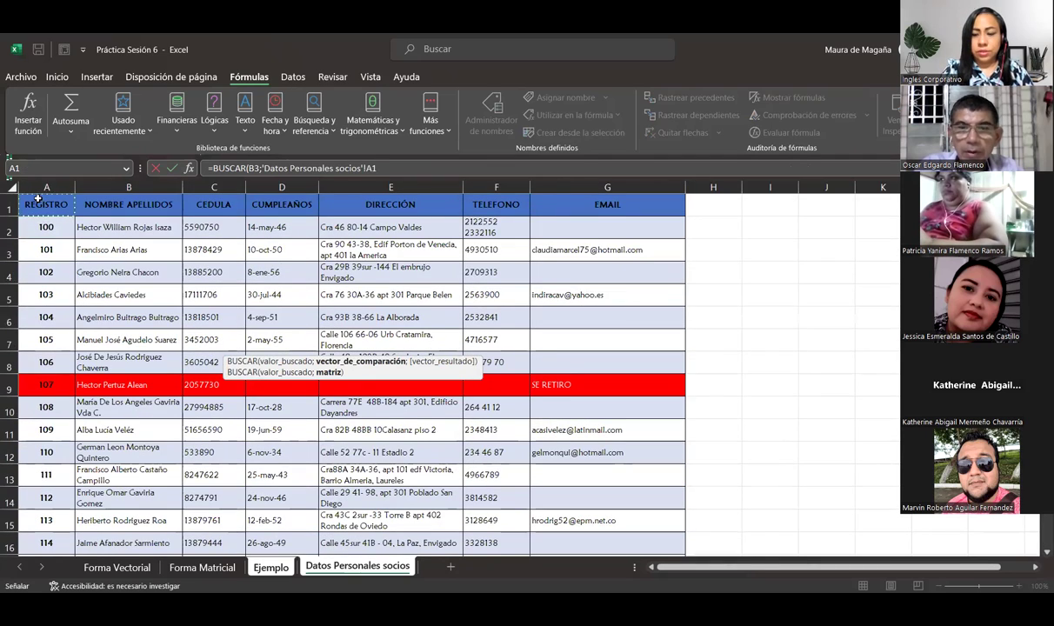
{"action": "key", "text": "ctrl+shift+Down"}
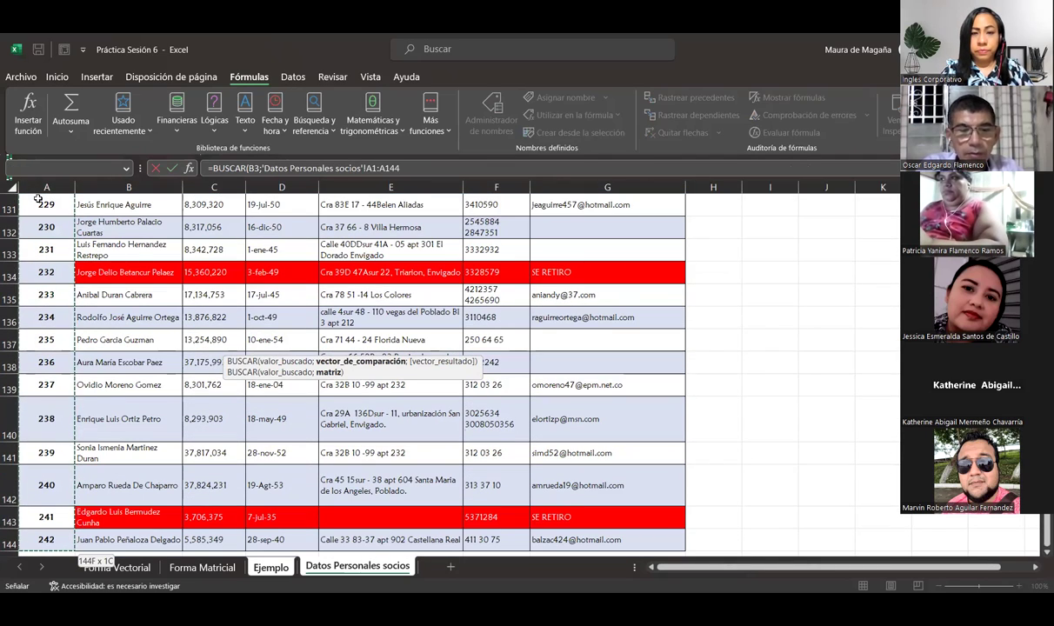
{"action": "type", "text": ";"}
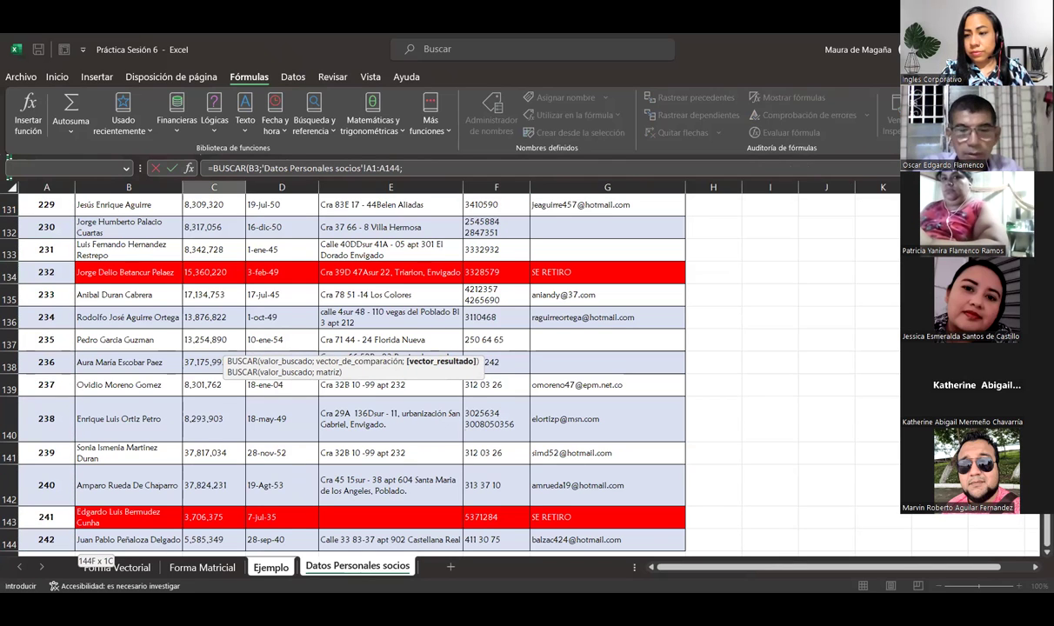
Select the CUMPLEAÑOS column D1:D144 as the birthday result range.
{"action": "left_click_drag", "start_coordinate": [1047, 543], "coordinate": [1046, 529]}
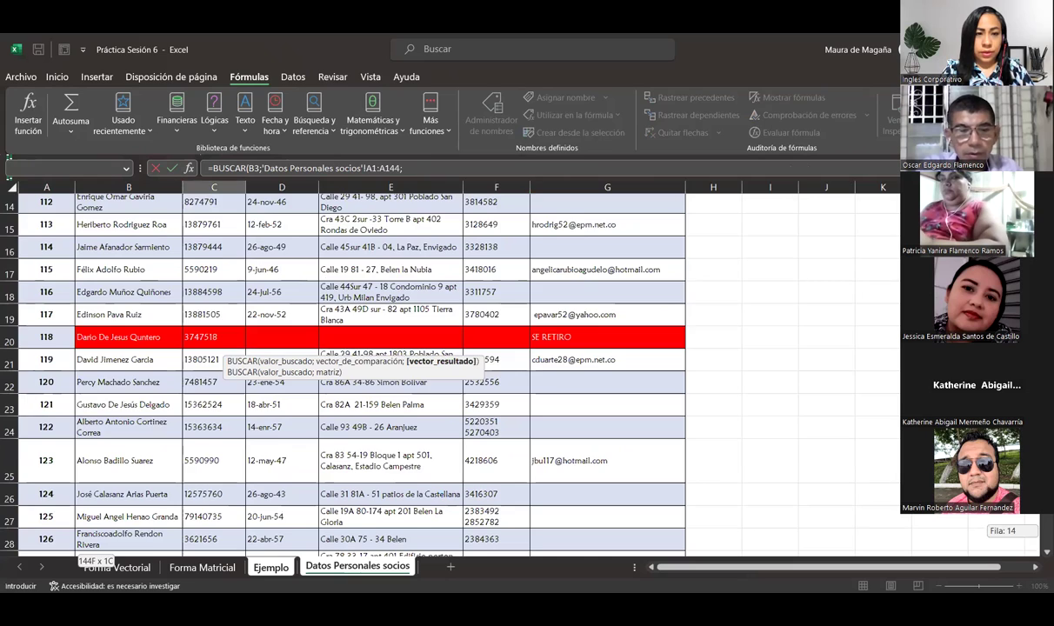
{"action": "scroll", "coordinate": [284, 205], "scroll_direction": "up", "scroll_amount": 5}
{"action": "left_click_drag", "start_coordinate": [284, 205], "coordinate": [285, 206]}
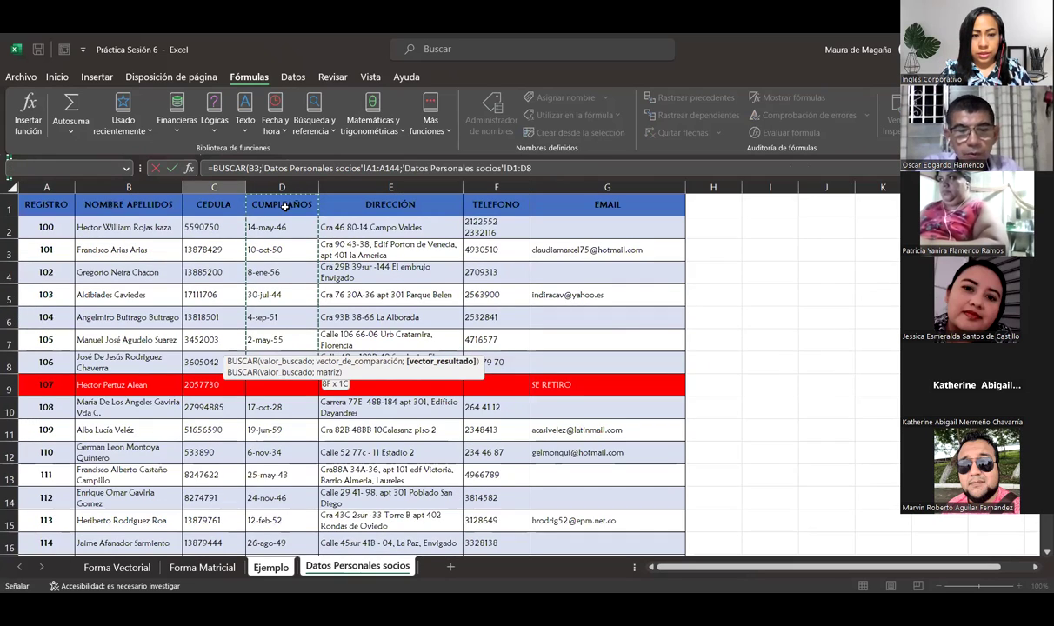
{"action": "scroll", "coordinate": [284, 205], "scroll_direction": "down", "scroll_amount": 17}
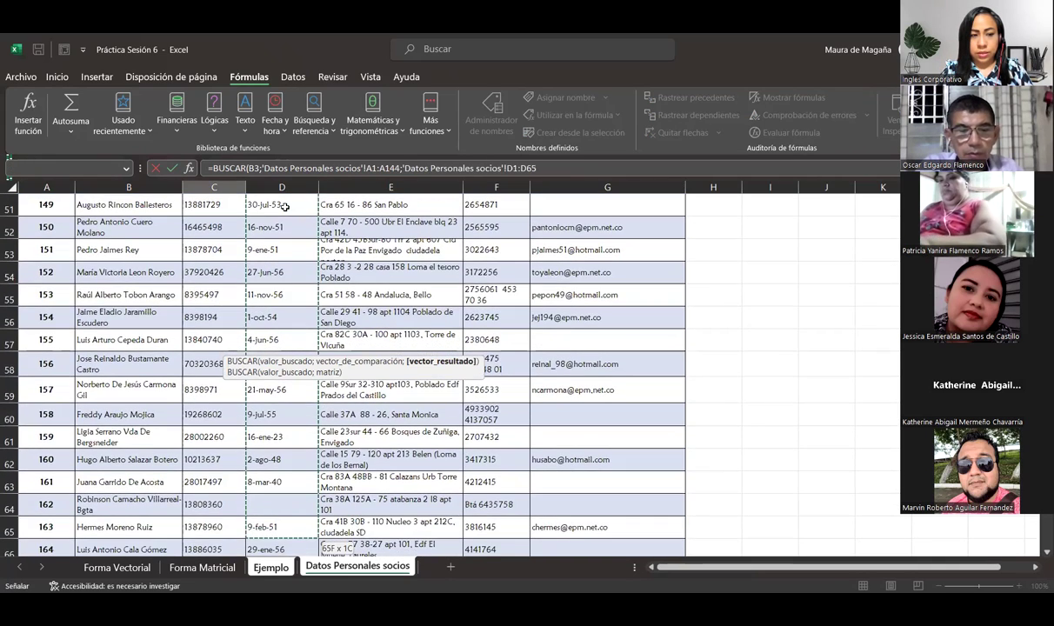
{"action": "scroll", "coordinate": [284, 205], "scroll_direction": "down", "scroll_amount": 6}
{"action": "scroll", "coordinate": [285, 205], "scroll_direction": "down", "scroll_amount": 9}
{"action": "scroll", "coordinate": [285, 207], "scroll_direction": "down", "scroll_amount": 1}
{"action": "scroll", "coordinate": [284, 206], "scroll_direction": "down", "scroll_amount": 2}
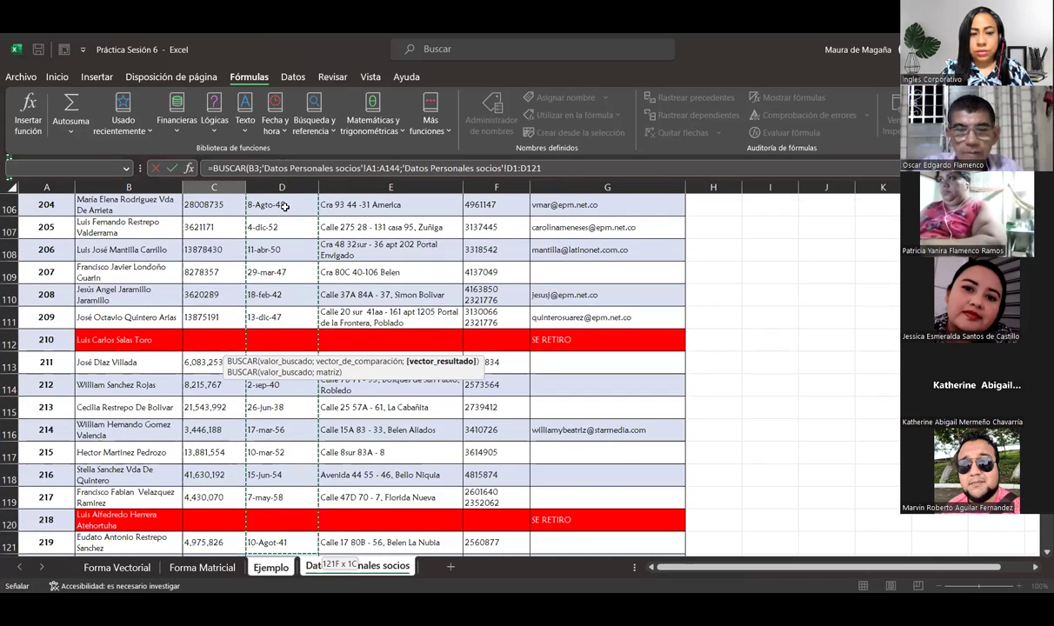
{"action": "scroll", "coordinate": [285, 207], "scroll_direction": "down", "scroll_amount": 8}
{"action": "scroll", "coordinate": [284, 206], "scroll_direction": "down", "scroll_amount": 6}
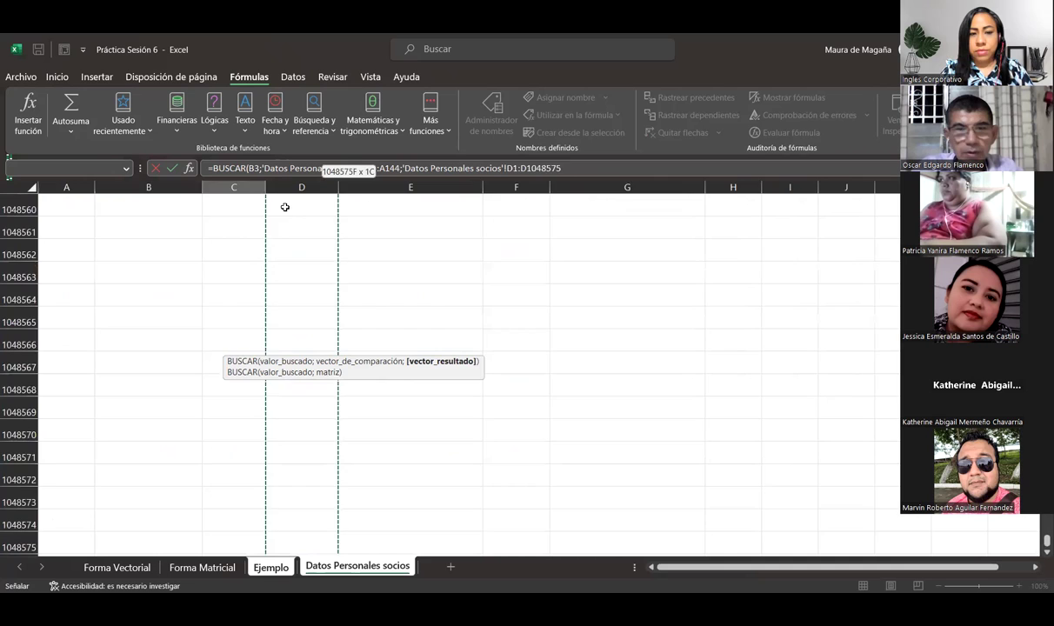
{"action": "scroll", "coordinate": [285, 207], "scroll_direction": "up", "scroll_amount": 2}
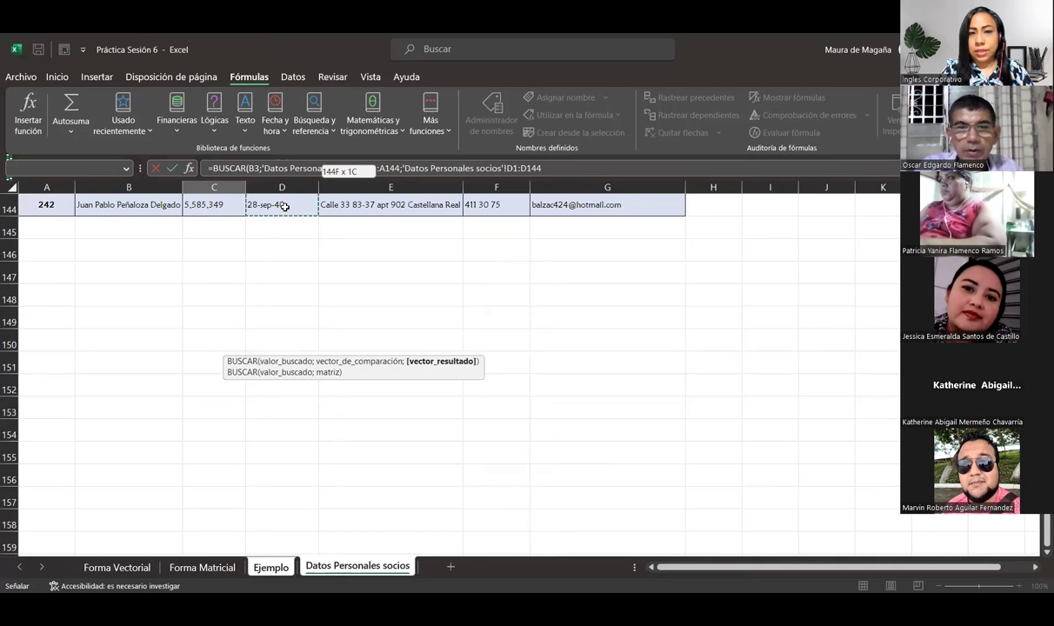
Commit the birthday lookup and format C7 as a long date (martes, 25 de mayo de 1943).
{"action": "key", "text": "Return"}
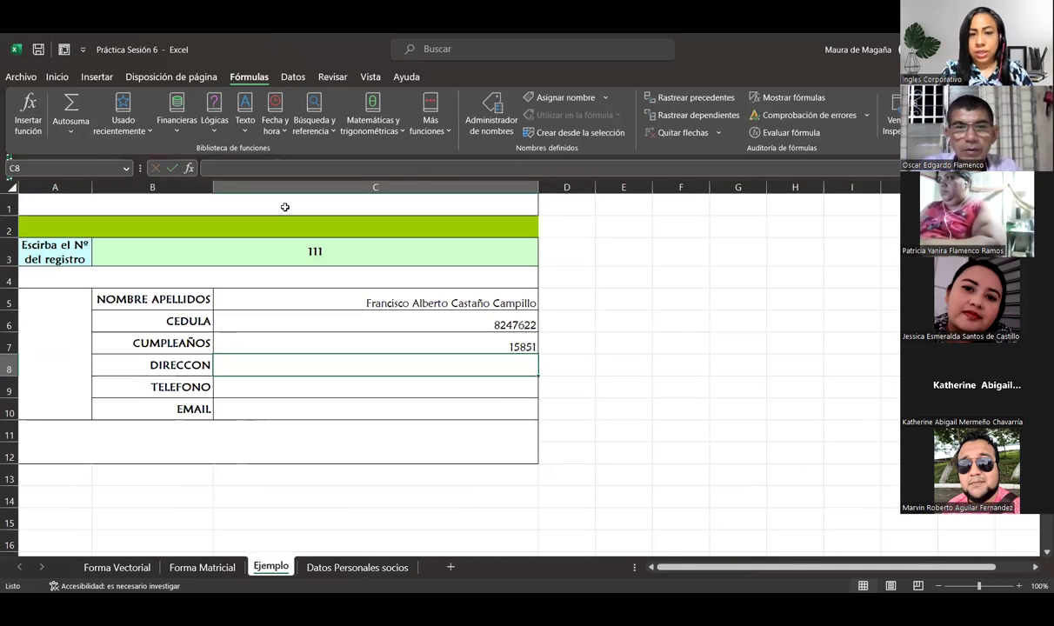
{"action": "left_click", "coordinate": [380, 338]}
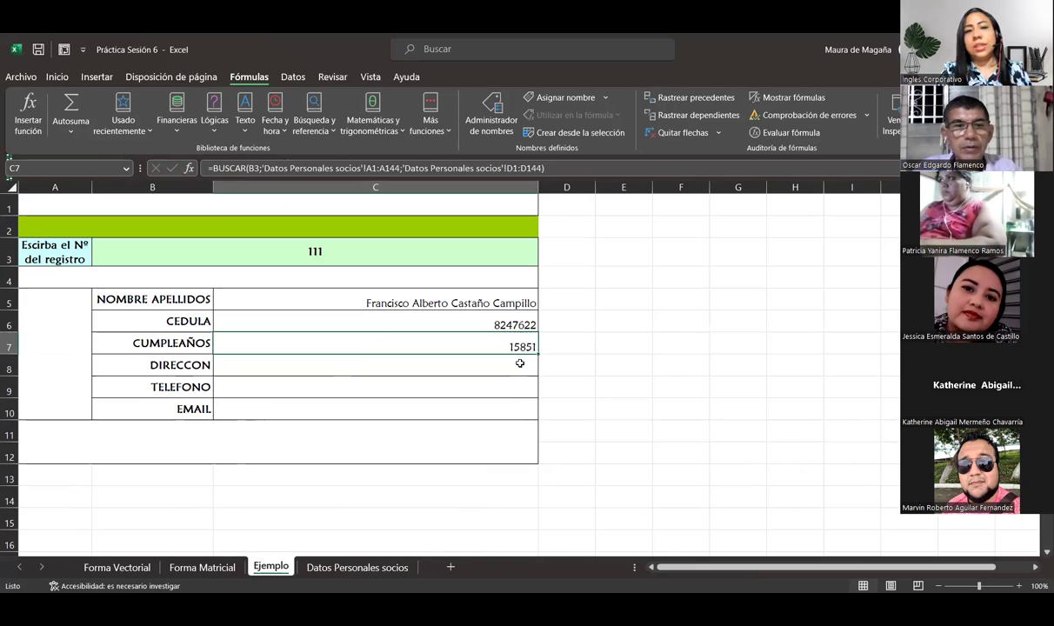
{"action": "left_click", "coordinate": [58, 77]}
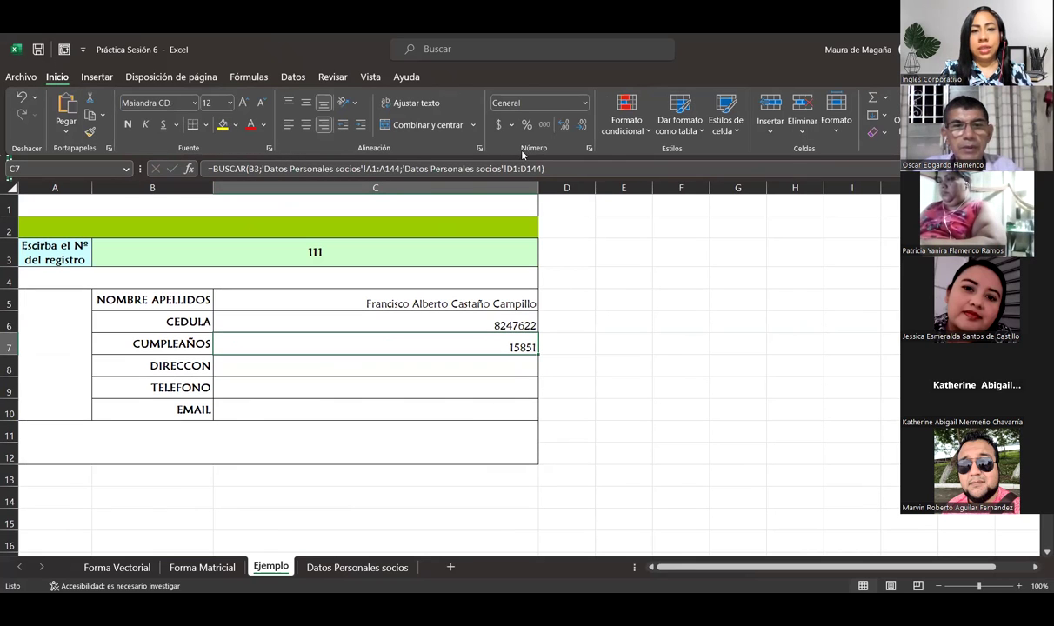
{"action": "left_click", "coordinate": [585, 102]}
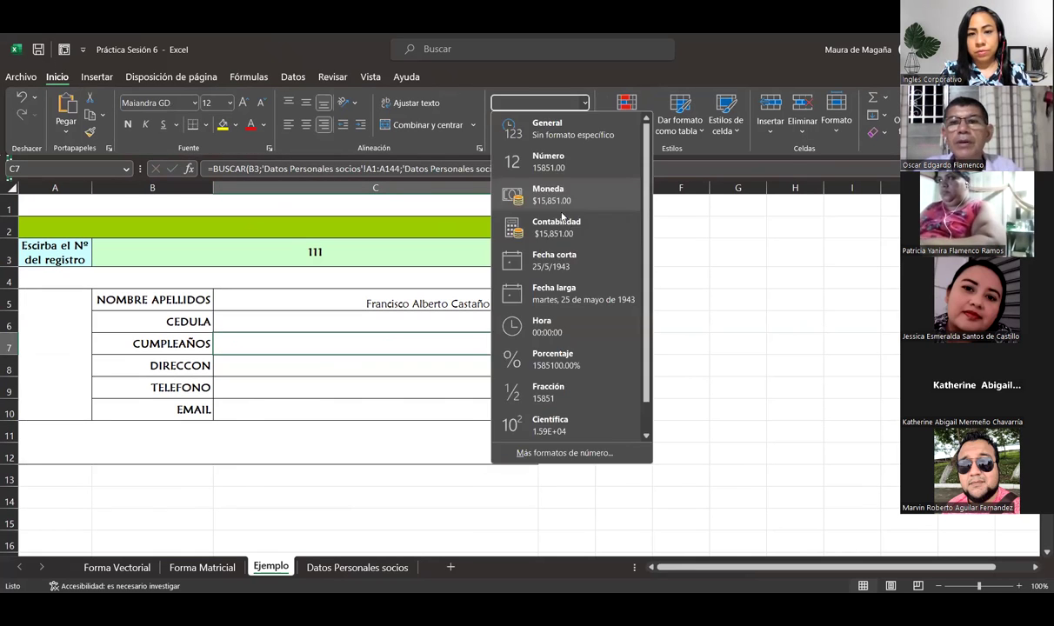
{"action": "left_click", "coordinate": [576, 259]}
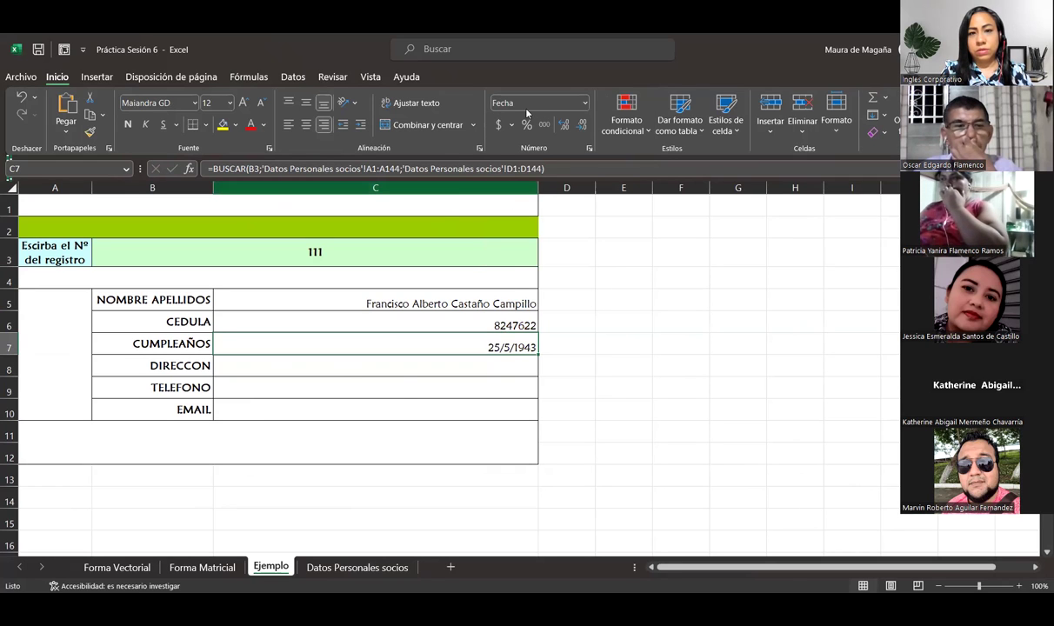
{"action": "left_click", "coordinate": [585, 103]}
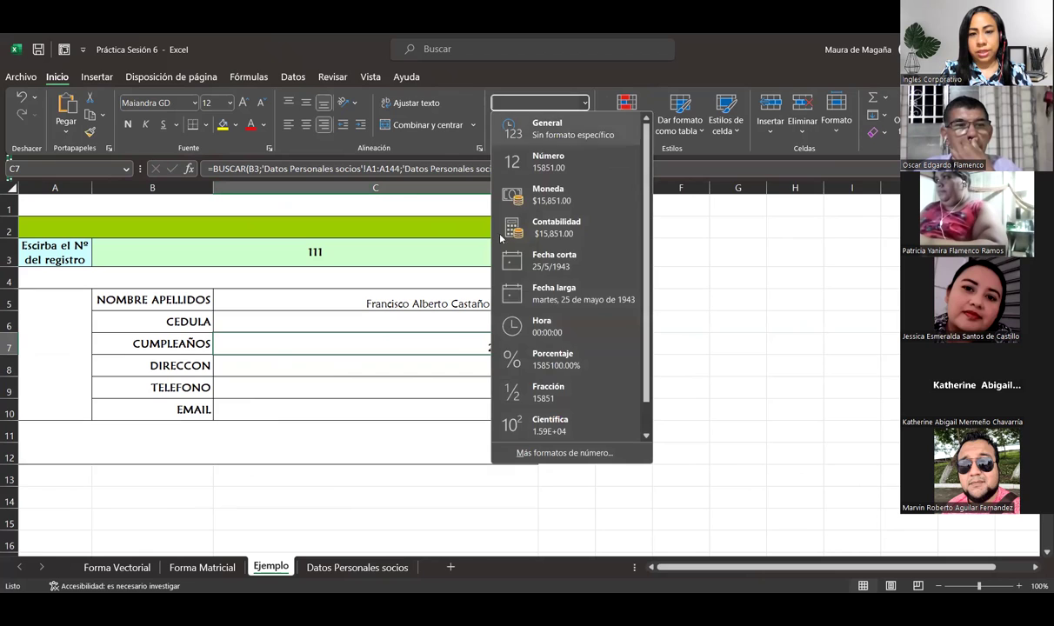
{"action": "left_click", "coordinate": [543, 292]}
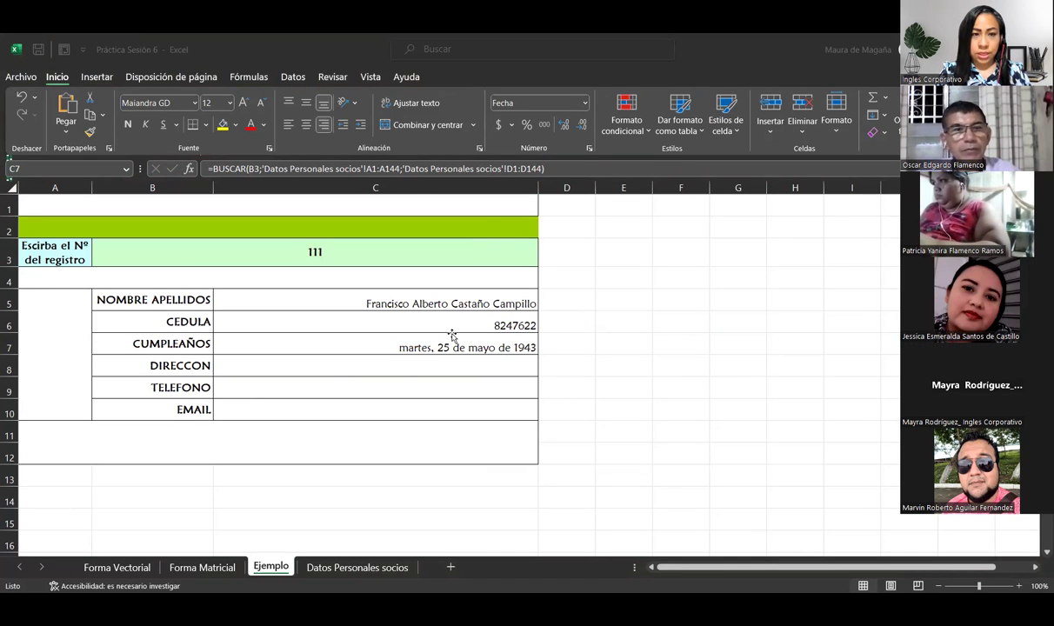
Wrap C7's birthday lookup in SI, returning "Debe solicitar información" when the lookup gives 0.
{"action": "left_click", "coordinate": [269, 169]}
{"action": "left_click", "coordinate": [268, 168]}
{"action": "left_click_drag", "start_coordinate": [269, 173], "coordinate": [227, 169]}
{"action": "key", "text": "ctrl+c"}
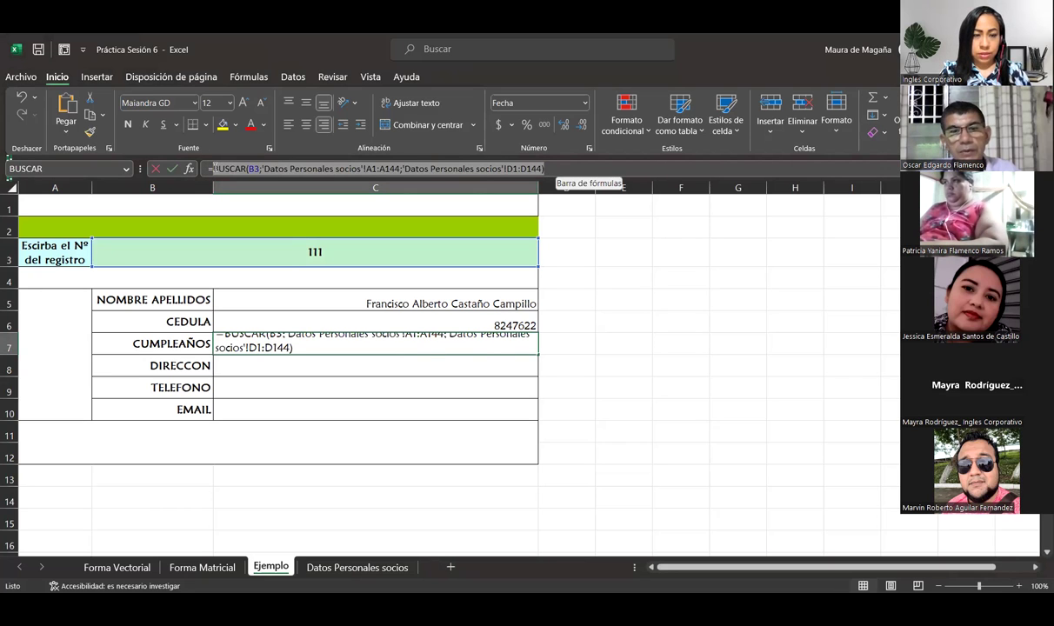
{"action": "left_click", "coordinate": [215, 169]}
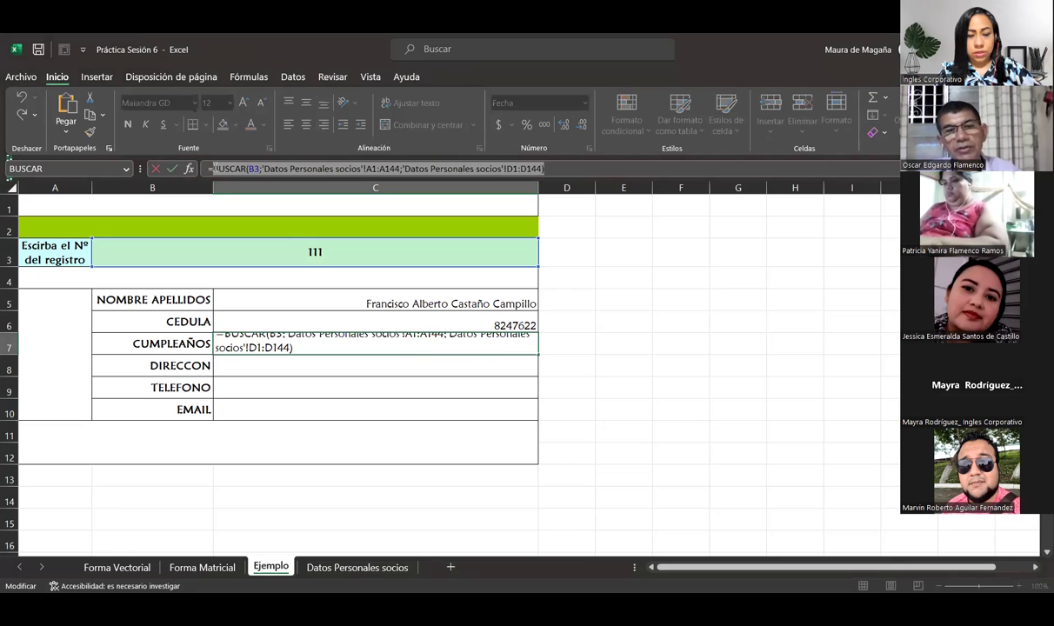
{"action": "left_click", "coordinate": [313, 171]}
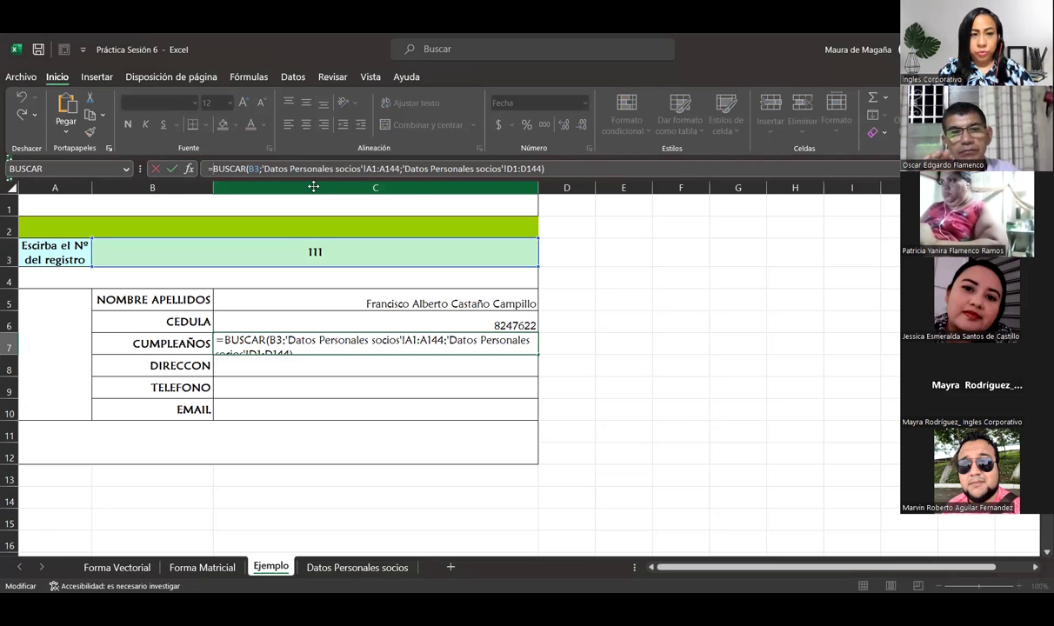
{"action": "type", "text": "SI("}
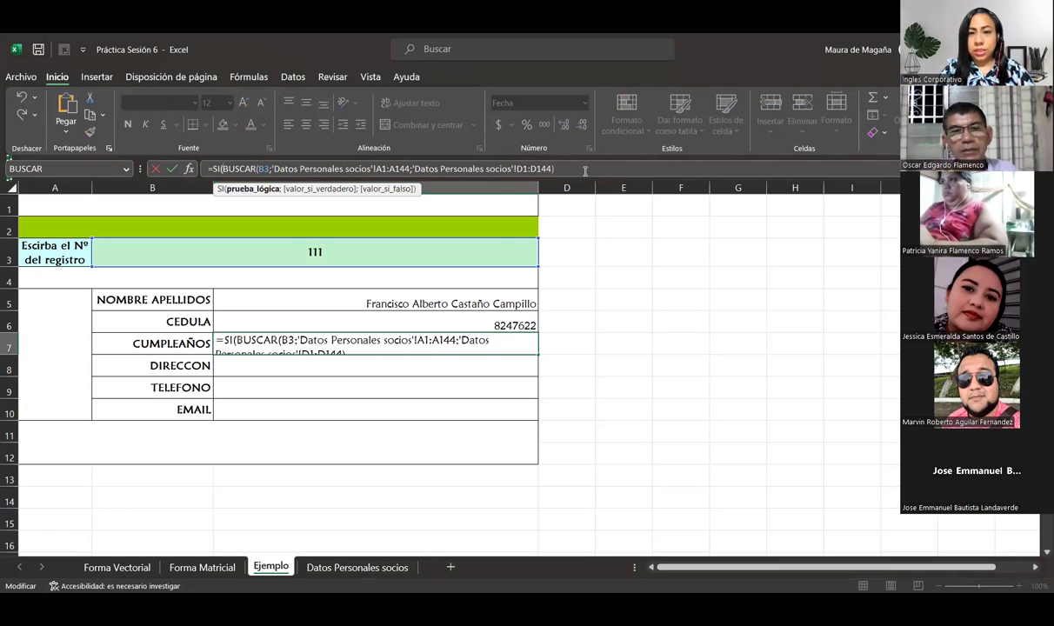
{"action": "left_click", "coordinate": [585, 170]}
{"action": "type", "text": "=0"}
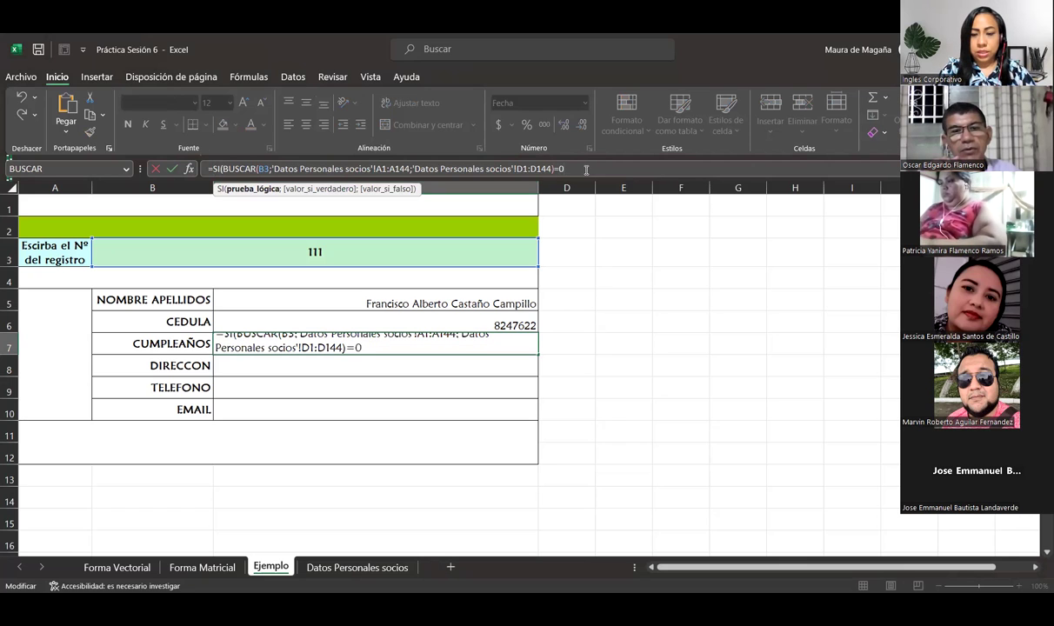
{"action": "type", "text": ";"}
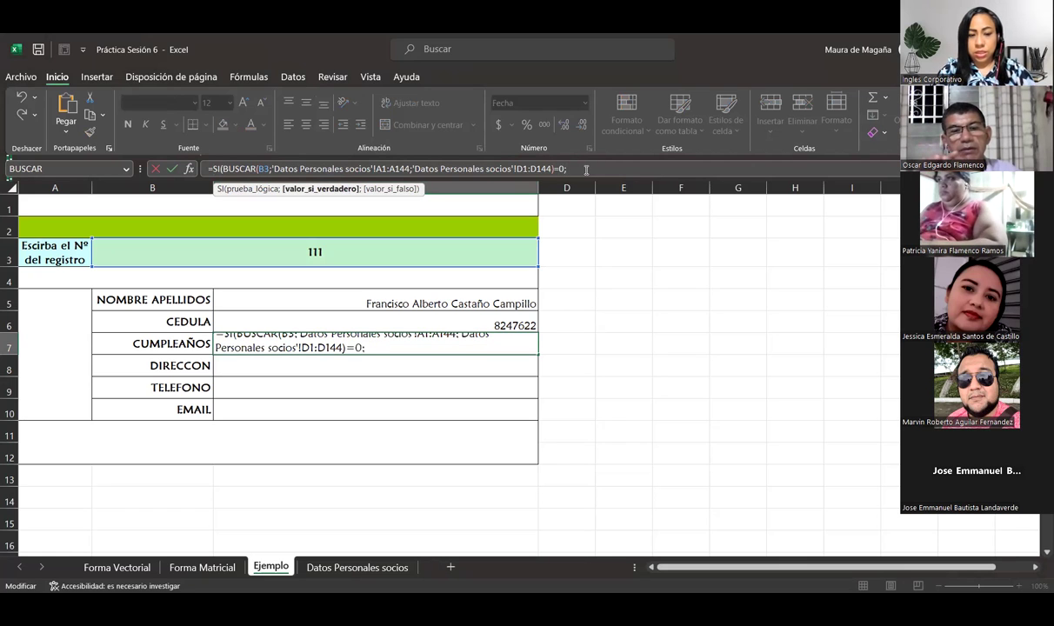
{"action": "type", "text": "\"Debe sol"}
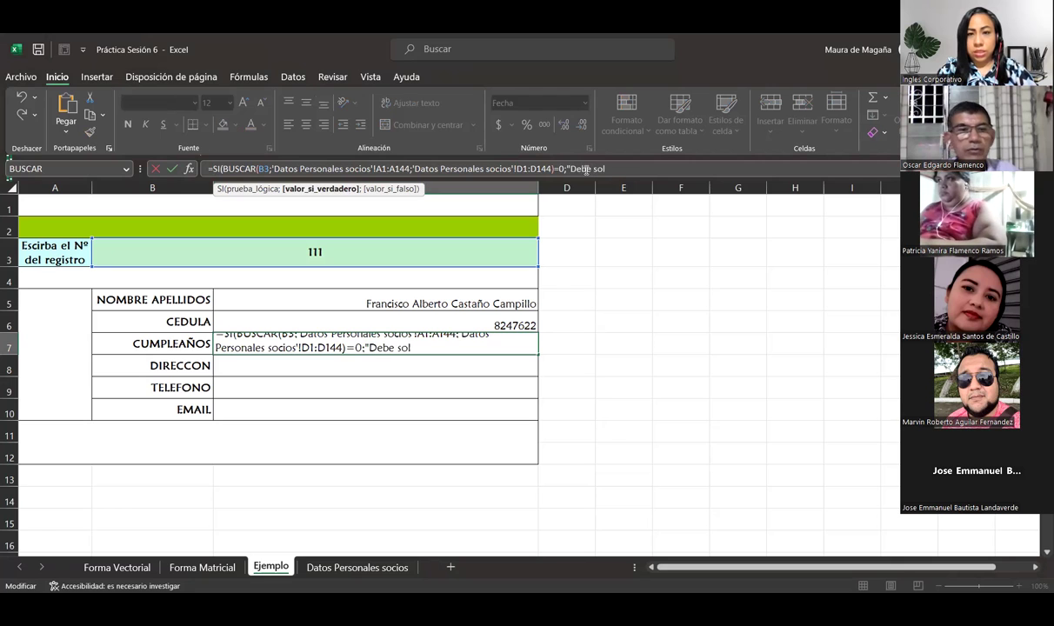
{"action": "type", "text": "icitar información\""}
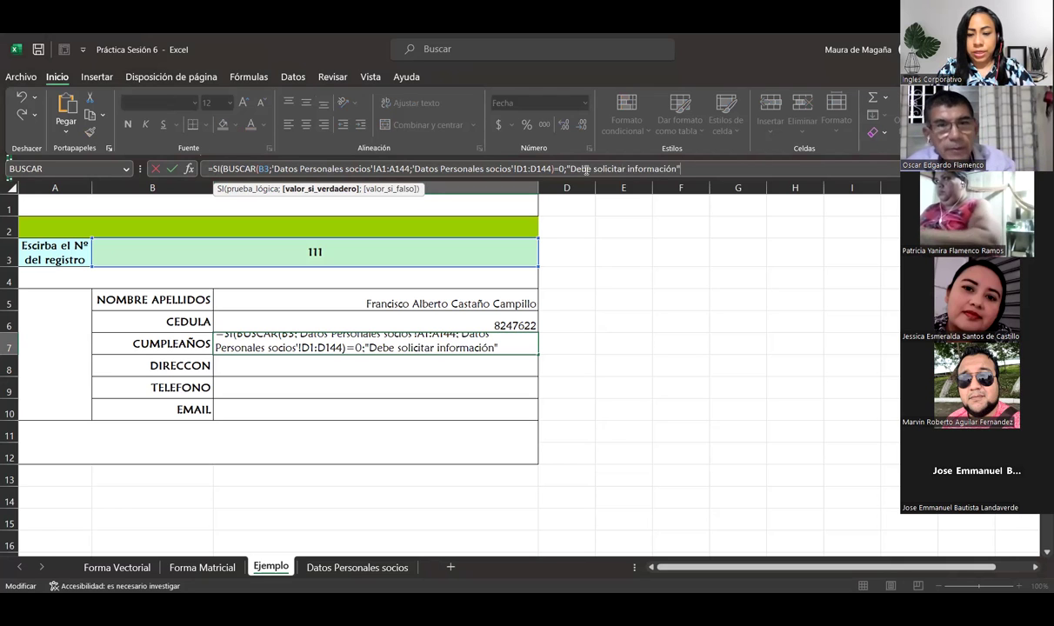
{"action": "type", "text": ";"}
{"action": "key", "text": "ctrl+v"}
Commit the birthday formula, enter record 182 in B3, and check the birthday and address cells.
{"action": "key", "text": "Return"}
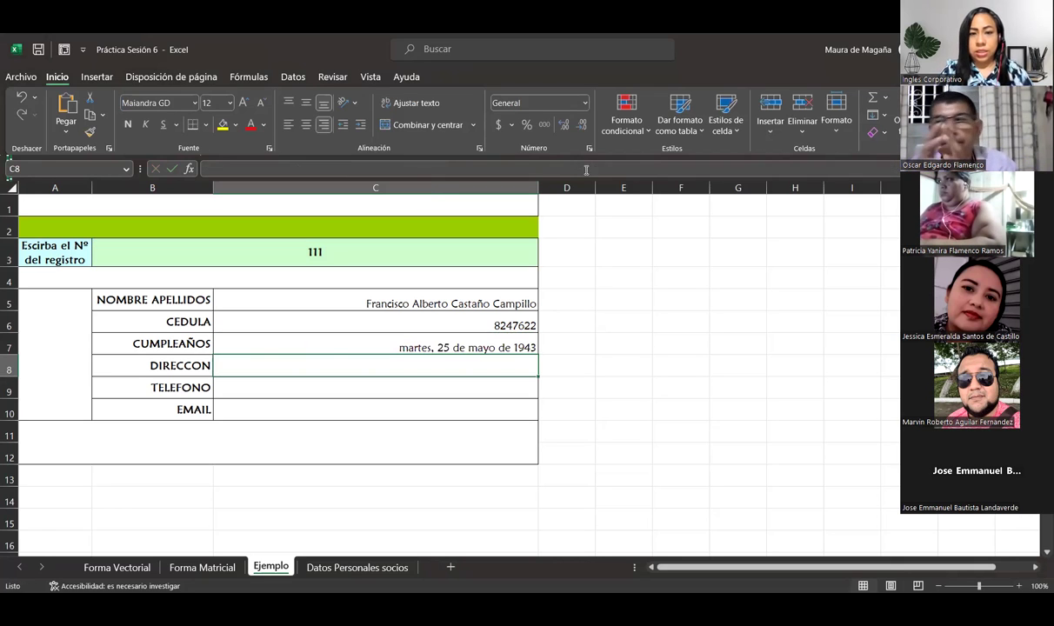
{"action": "left_click", "coordinate": [311, 253]}
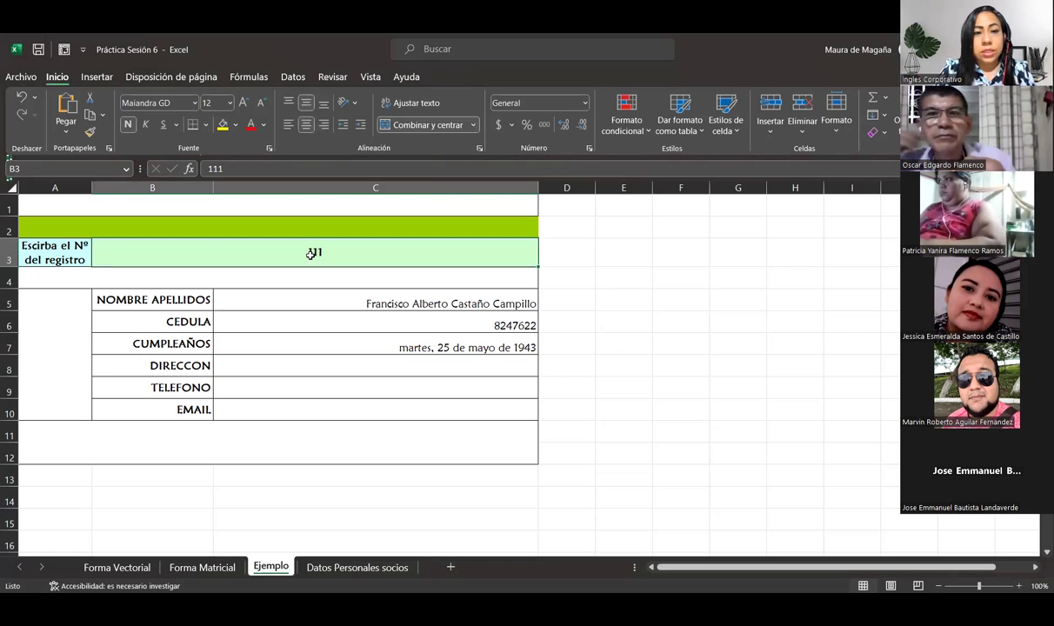
{"action": "type", "text": "182"}
{"action": "key", "text": "Return"}
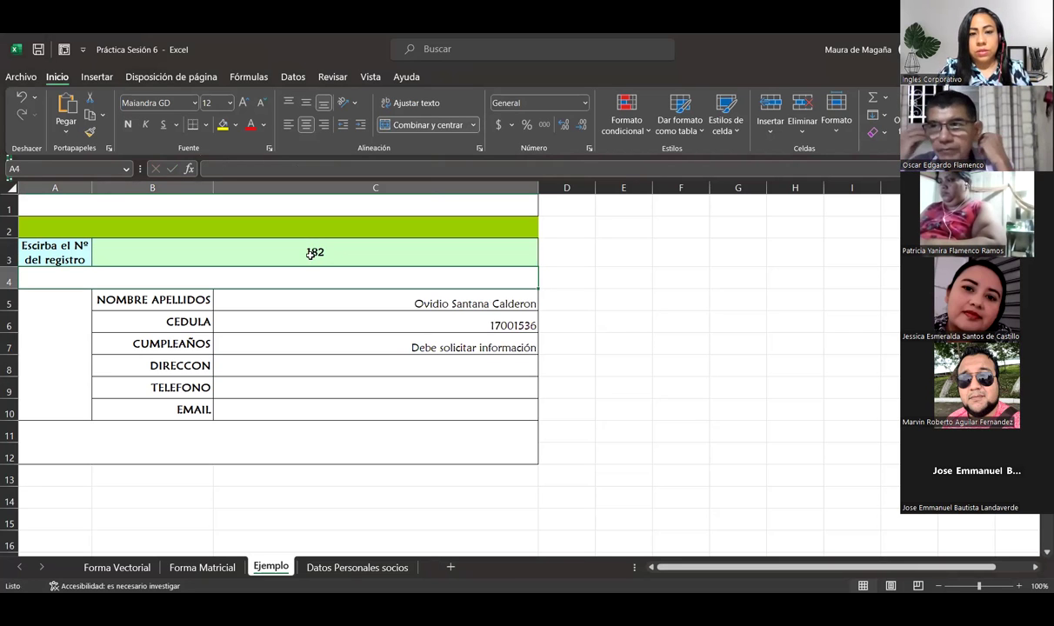
{"action": "left_click", "coordinate": [401, 346]}
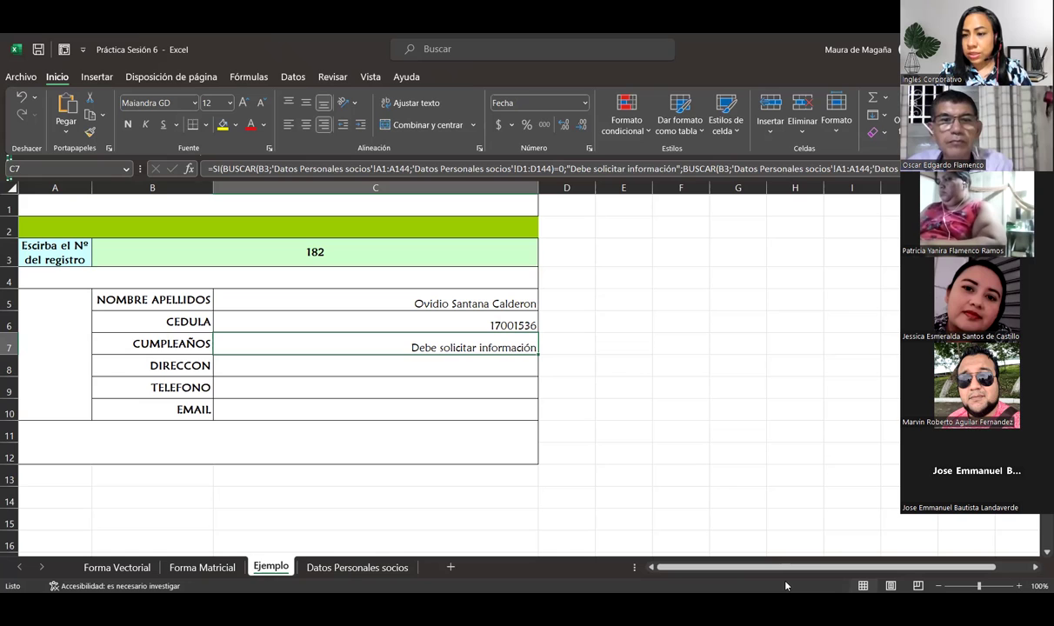
{"action": "left_click", "coordinate": [465, 371]}
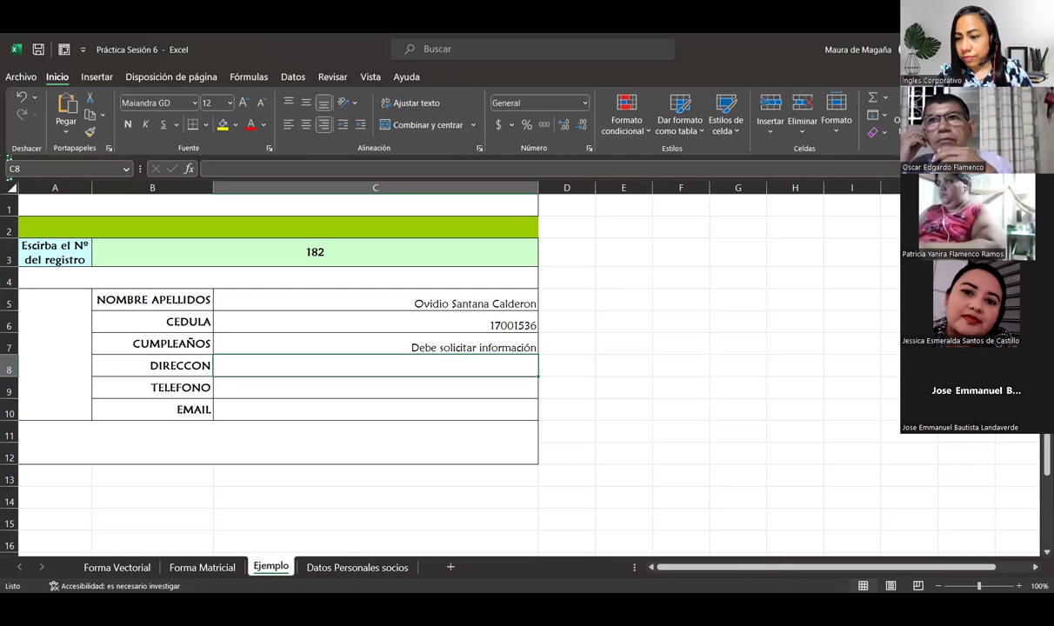
Correct the misspelled DIRECCON label in B8 to DIRECCION.
{"action": "type", "text": "="}
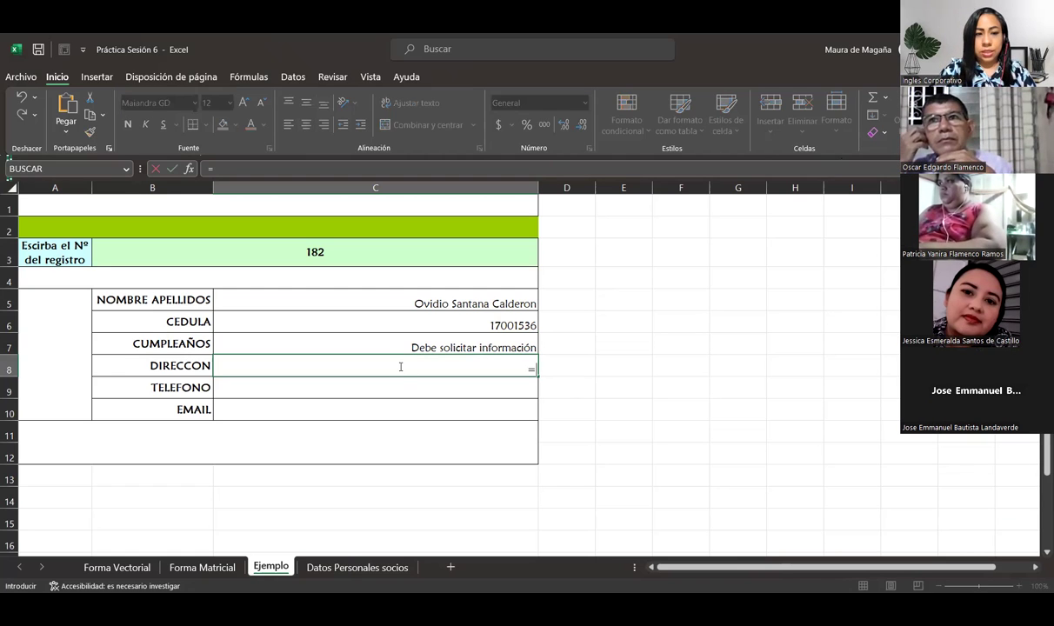
{"action": "key", "text": "Escape"}
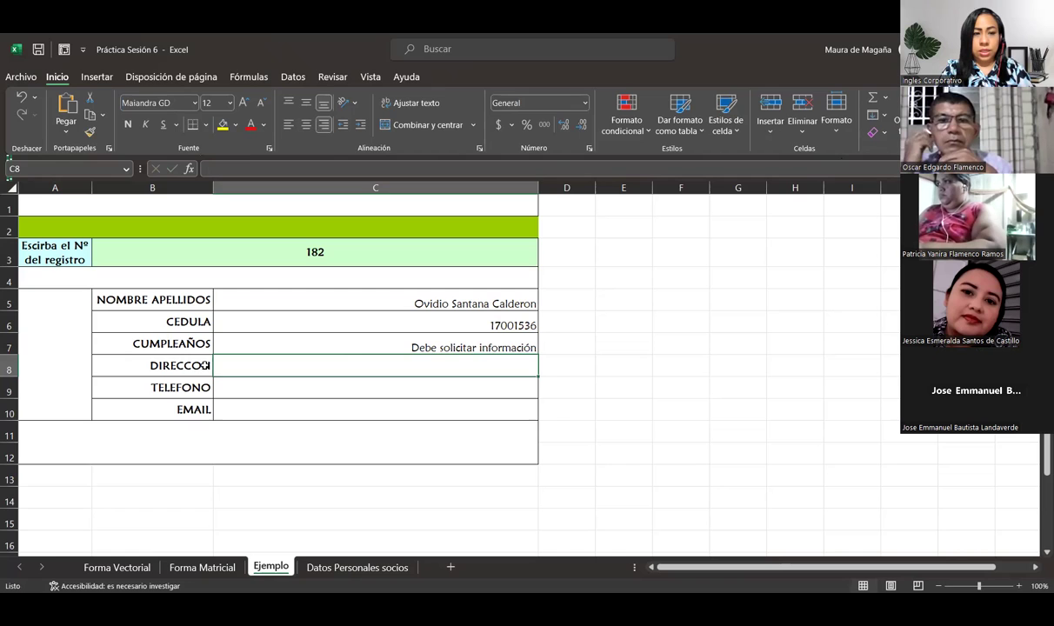
{"action": "double_click", "coordinate": [193, 366]}
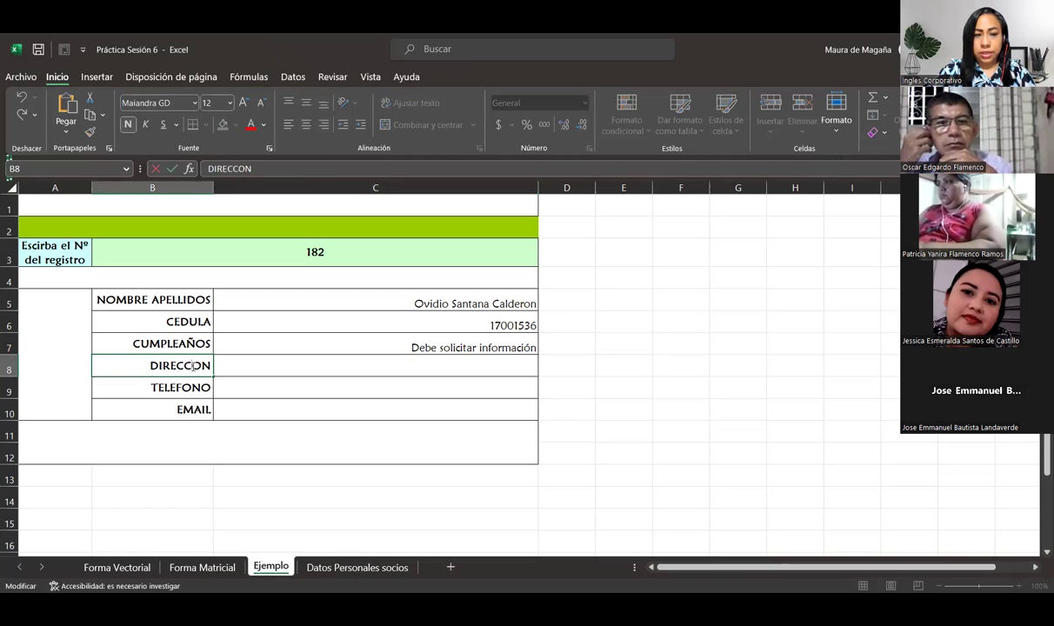
{"action": "type", "text": "I"}
{"action": "key", "text": "Return"}
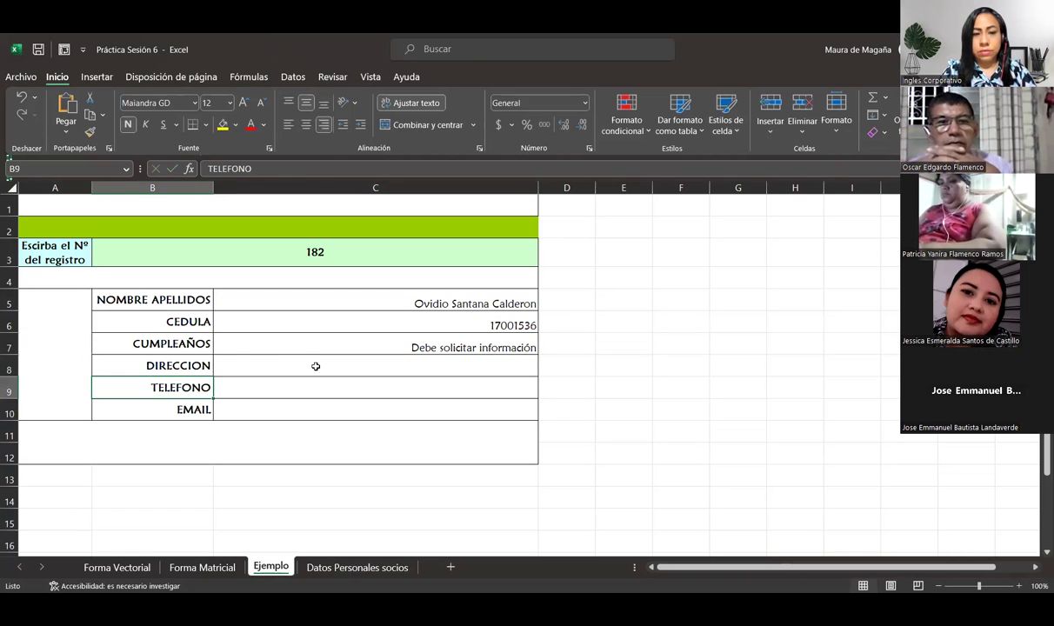
In C8, enter =BUSCAR(B3; A1:A144; E1:E144) over 'Datos Personales socios' to fetch the address.
{"action": "left_click", "coordinate": [316, 366]}
{"action": "type", "text": "="}
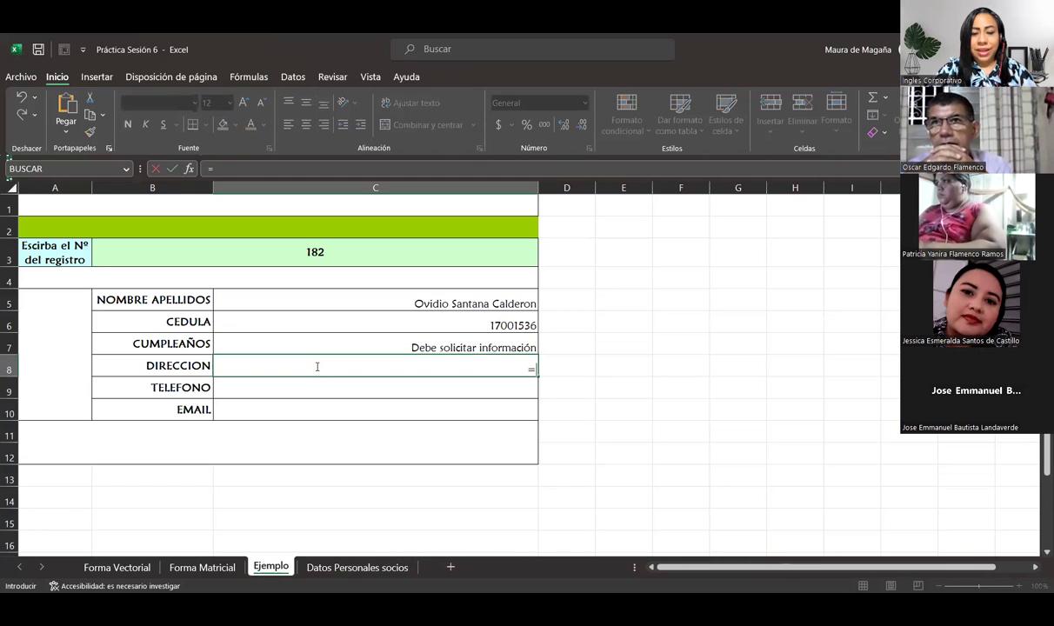
{"action": "type", "text": "BUSCAR("}
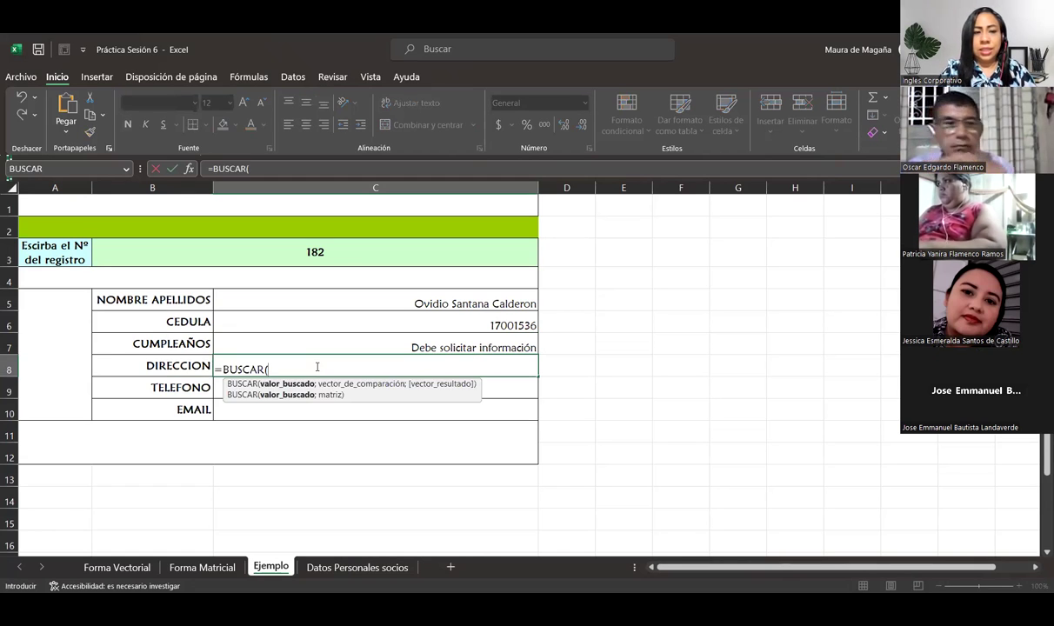
{"action": "left_click", "coordinate": [373, 258]}
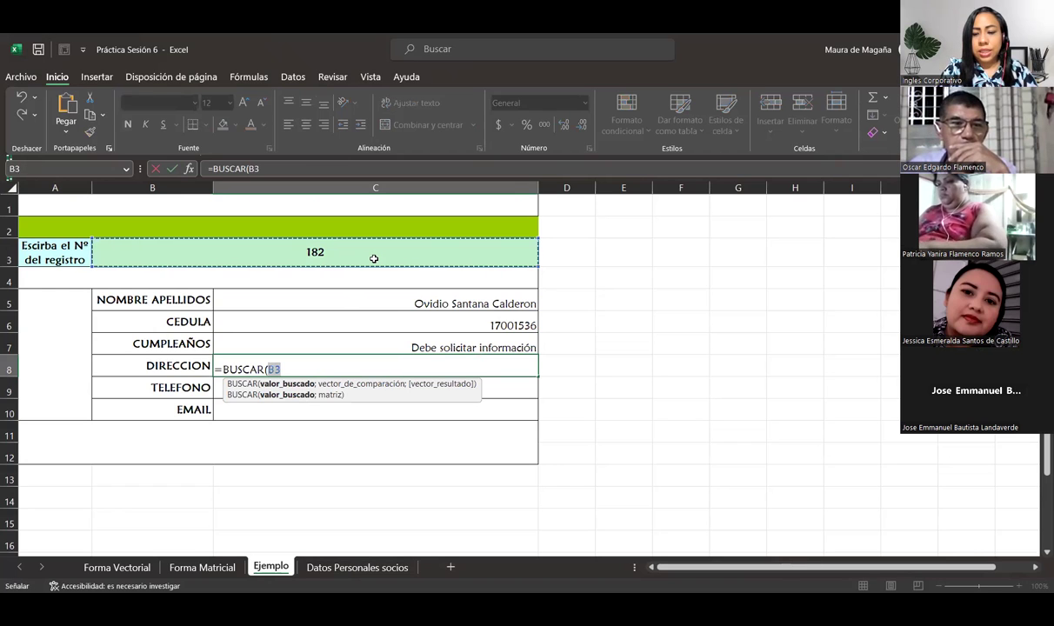
{"action": "type", "text": ";"}
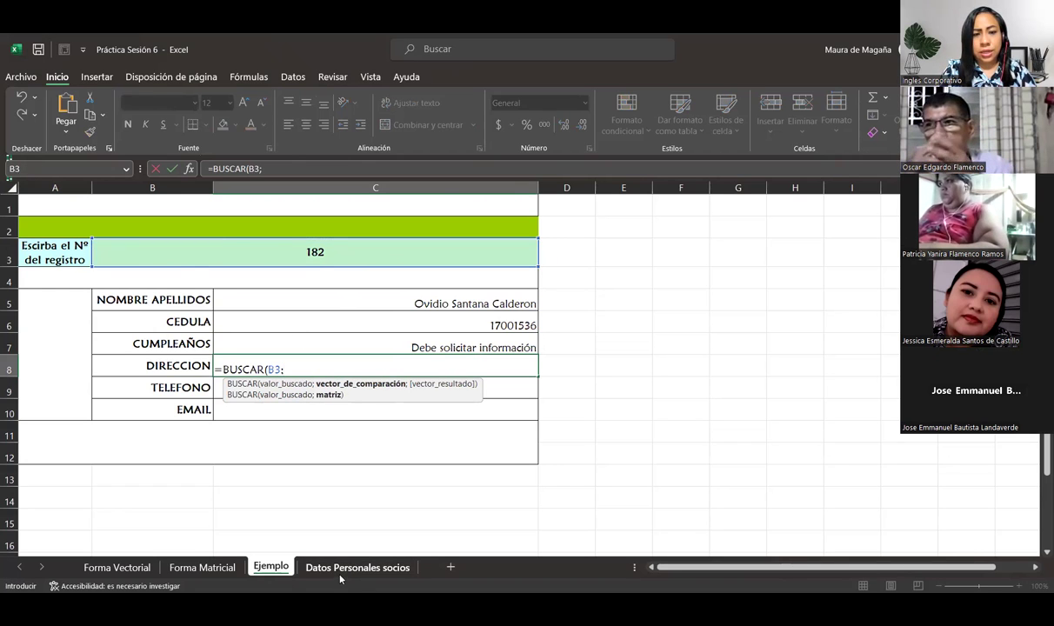
{"action": "left_click", "coordinate": [352, 567]}
{"action": "left_click", "coordinate": [36, 211]}
{"action": "key", "text": "ctrl+shift+Up"}
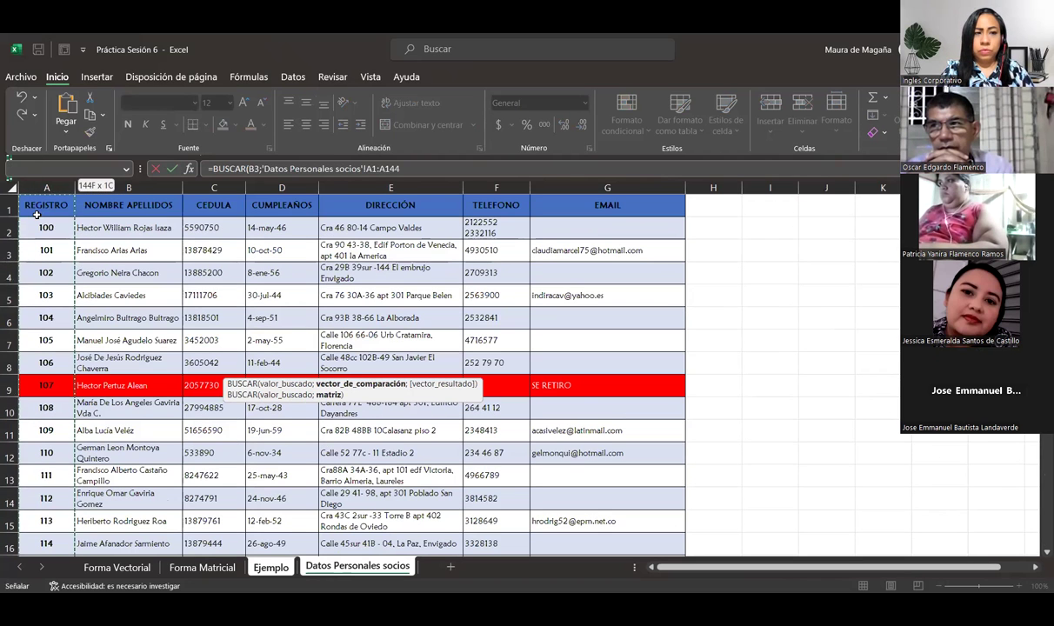
{"action": "type", "text": ";"}
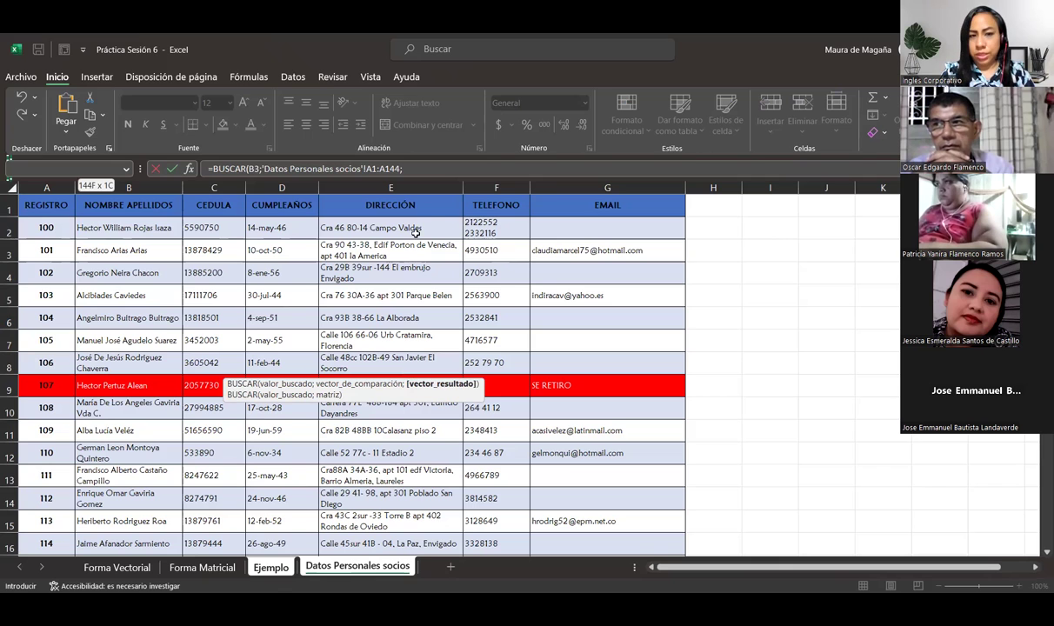
{"action": "left_click_drag", "start_coordinate": [435, 203], "coordinate": [390, 363]}
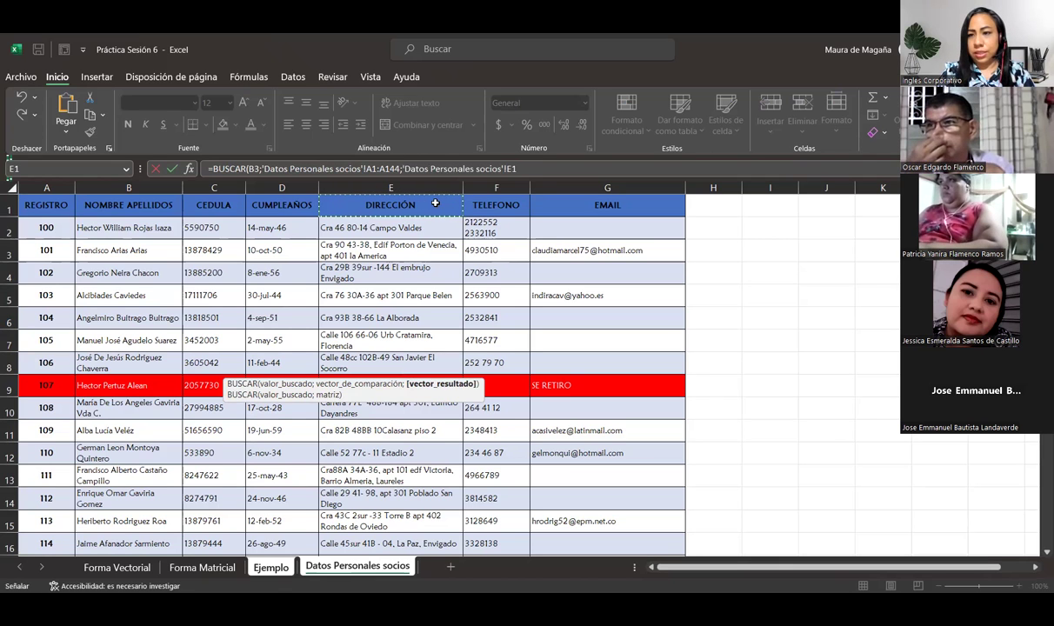
{"action": "left_click_drag", "start_coordinate": [435, 203], "coordinate": [469, 556]}
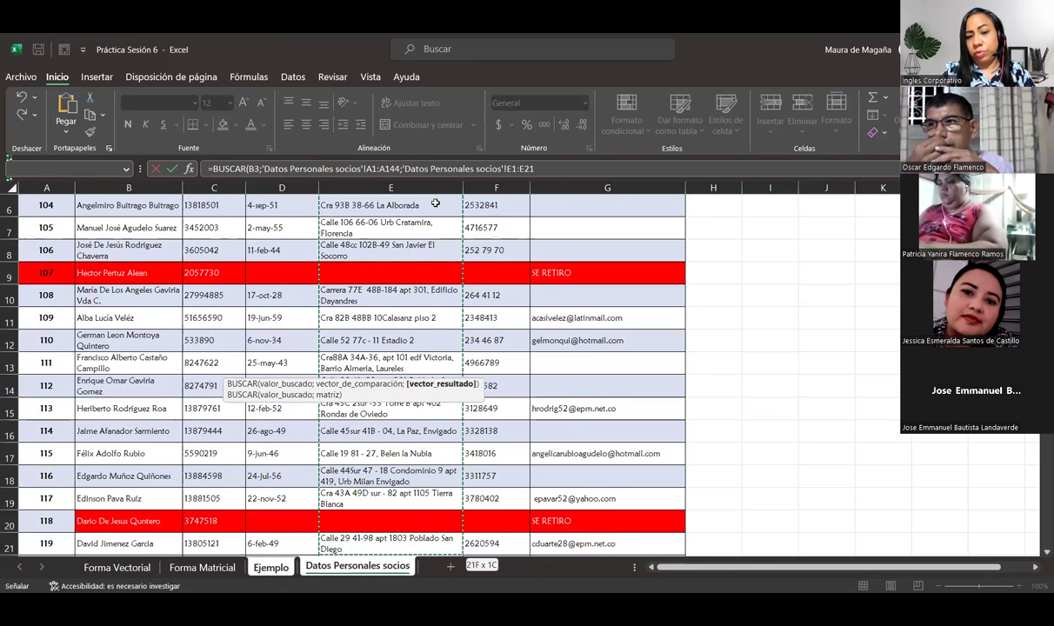
{"action": "left_click_drag", "start_coordinate": [435, 201], "coordinate": [435, 203]}
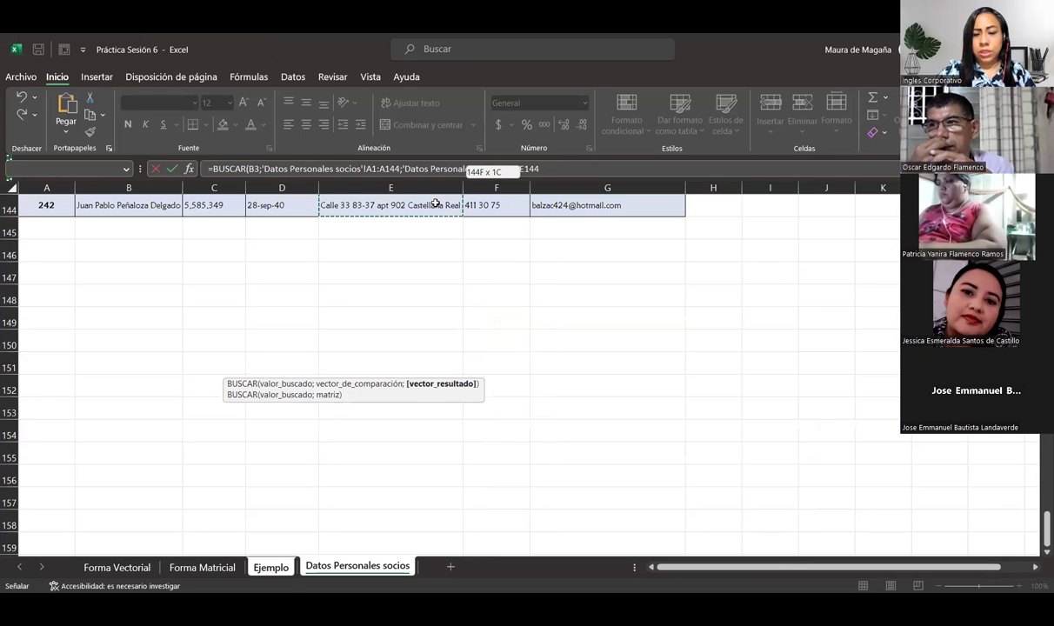
{"action": "key", "text": "Return"}
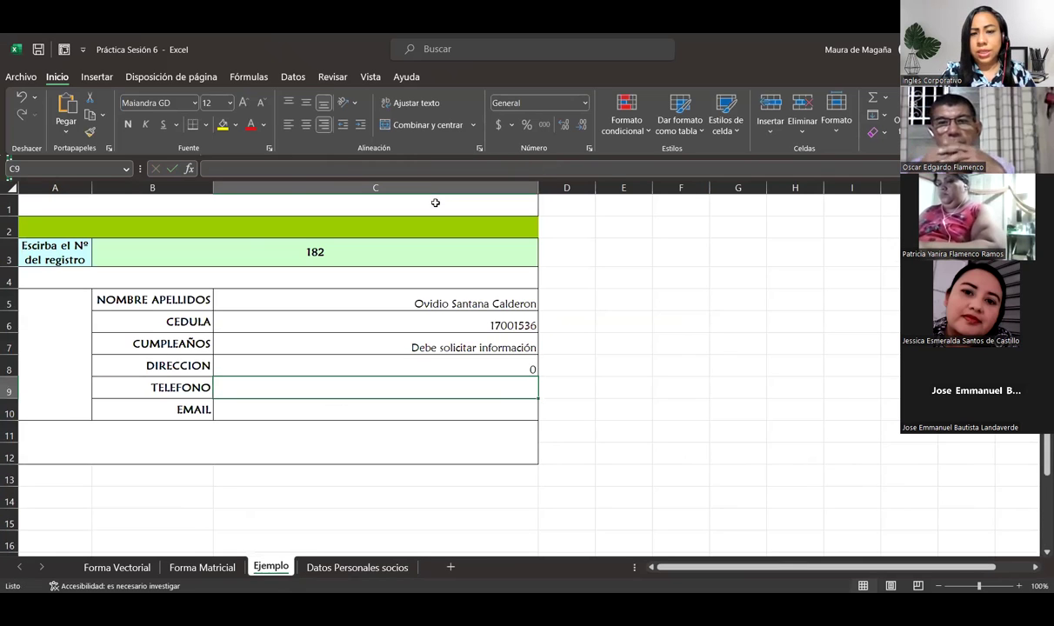
Wrap the C8 address lookup in SI so a zero result shows 'Debe solicitar información'.
{"action": "left_click", "coordinate": [403, 365]}
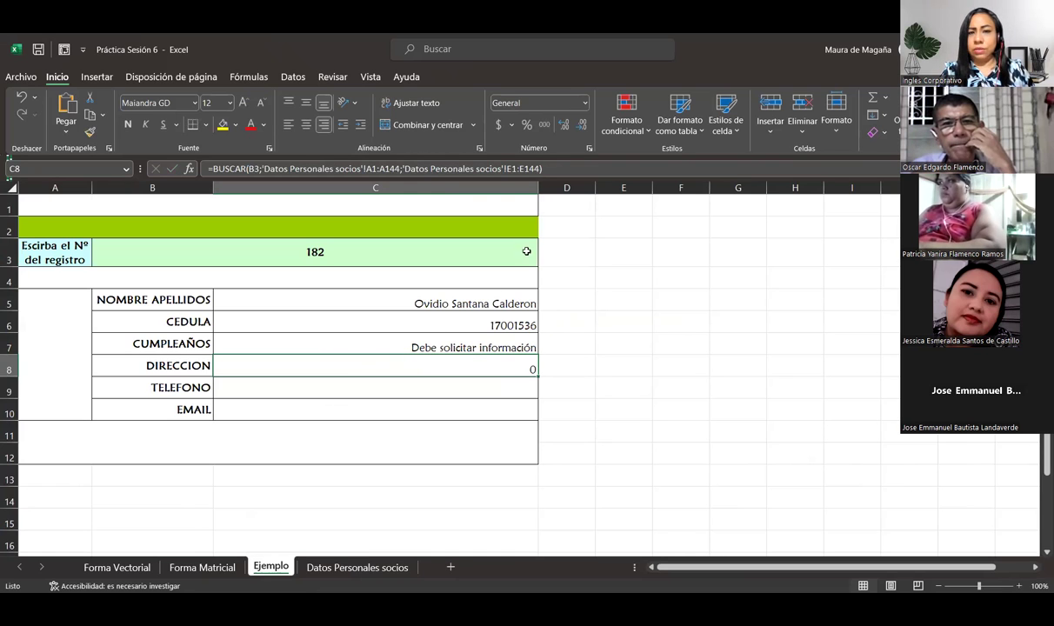
{"action": "left_click", "coordinate": [543, 168]}
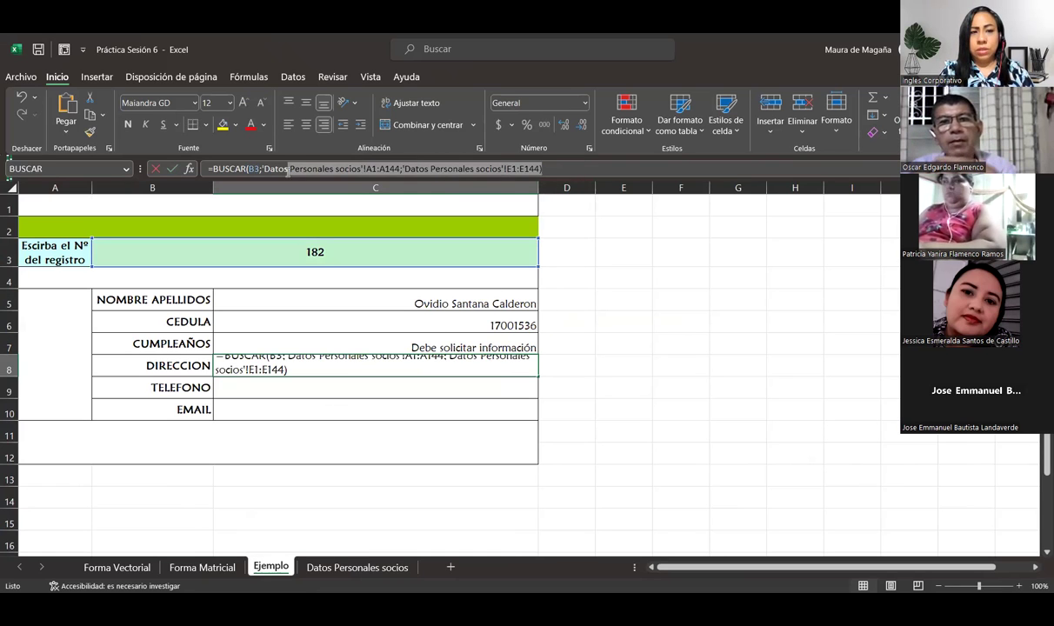
{"action": "left_click", "coordinate": [212, 169]}
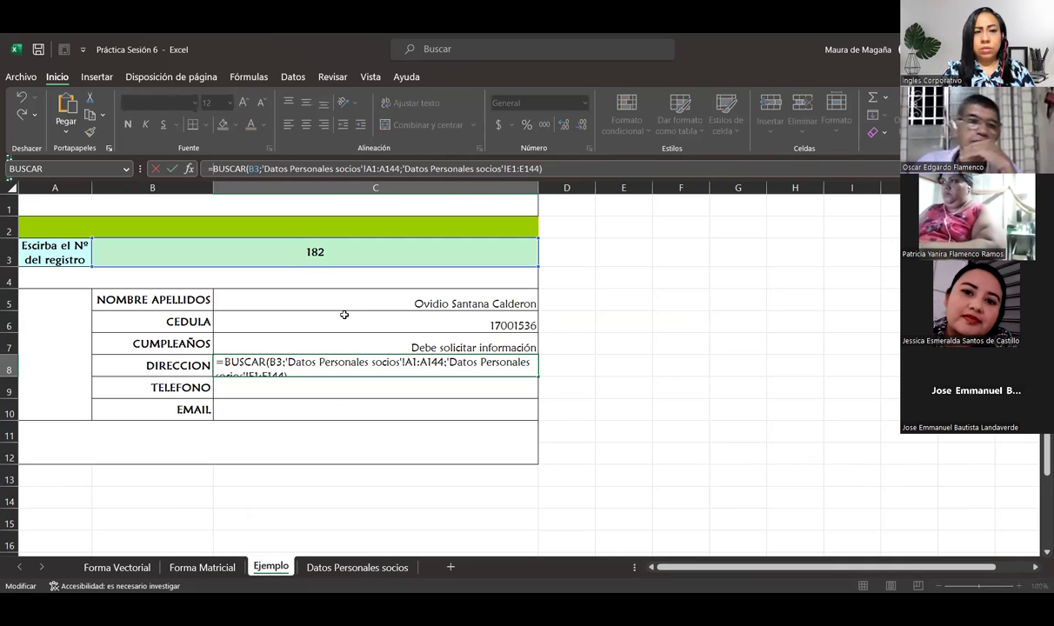
{"action": "type", "text": "SI("}
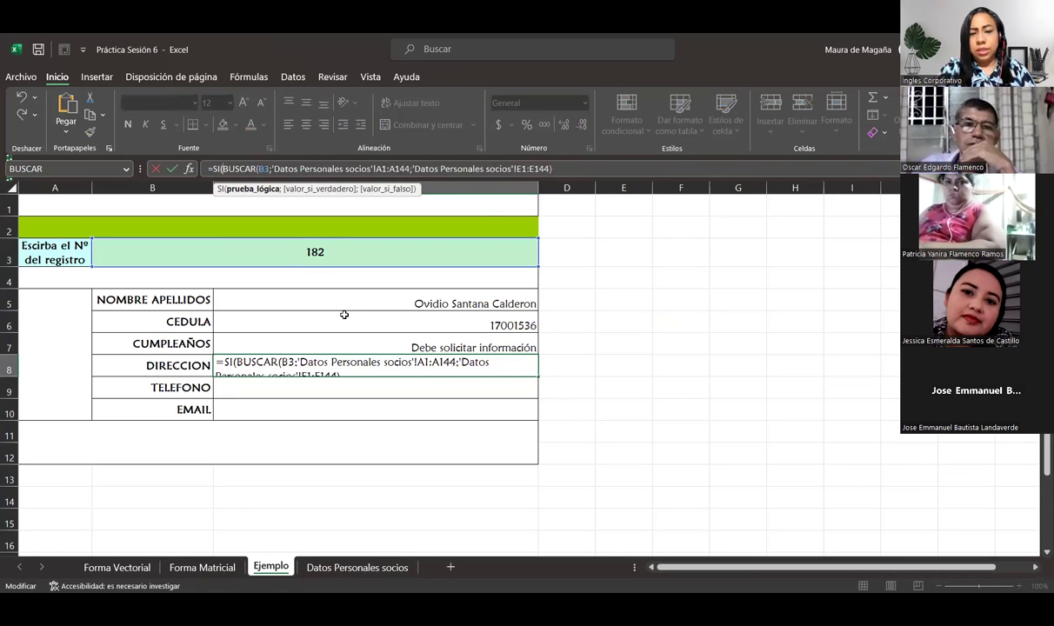
{"action": "left_click", "coordinate": [591, 168]}
{"action": "type", "text": "=0"}
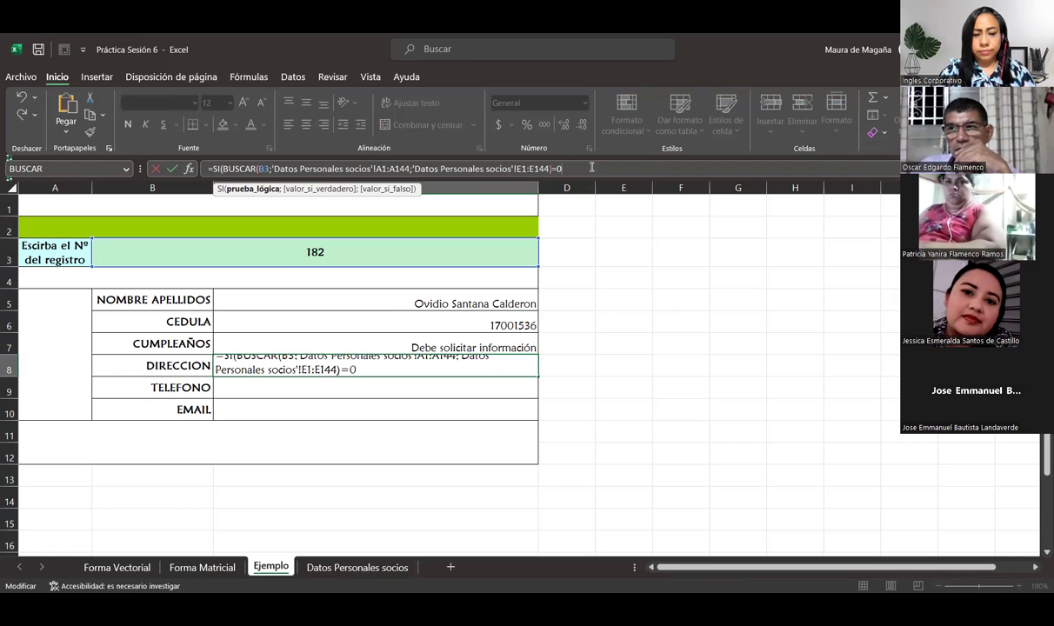
{"action": "type", "text": ";\""}
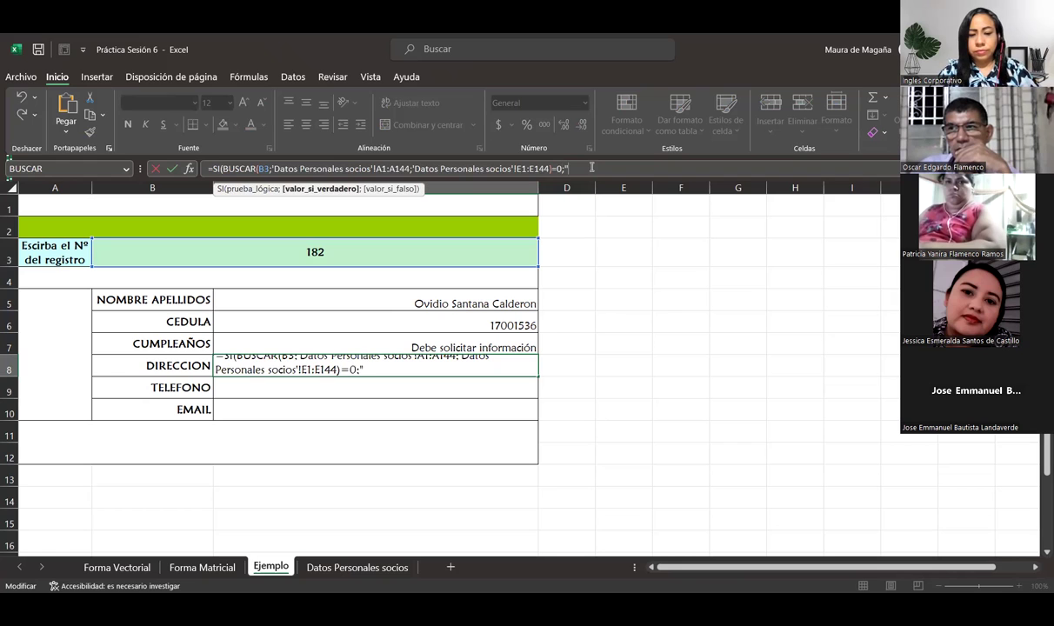
{"action": "type", "text": "Debe solicitar información\""}
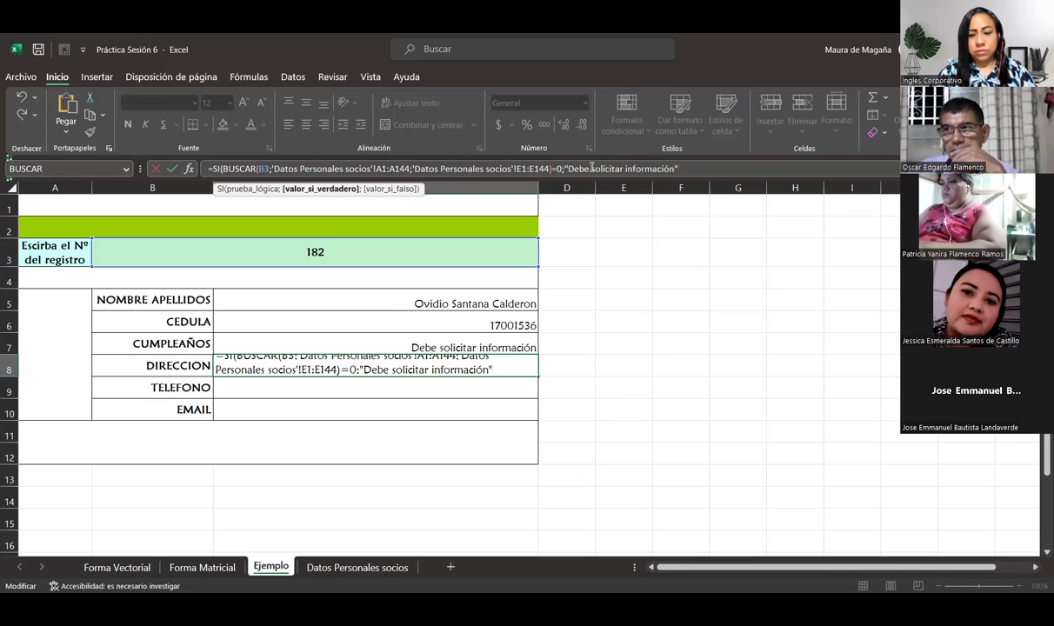
{"action": "type", "text": ";"}
{"action": "key", "text": "ctrl+v"}
{"action": "type", "text": ")"}
{"action": "key", "text": "Return"}
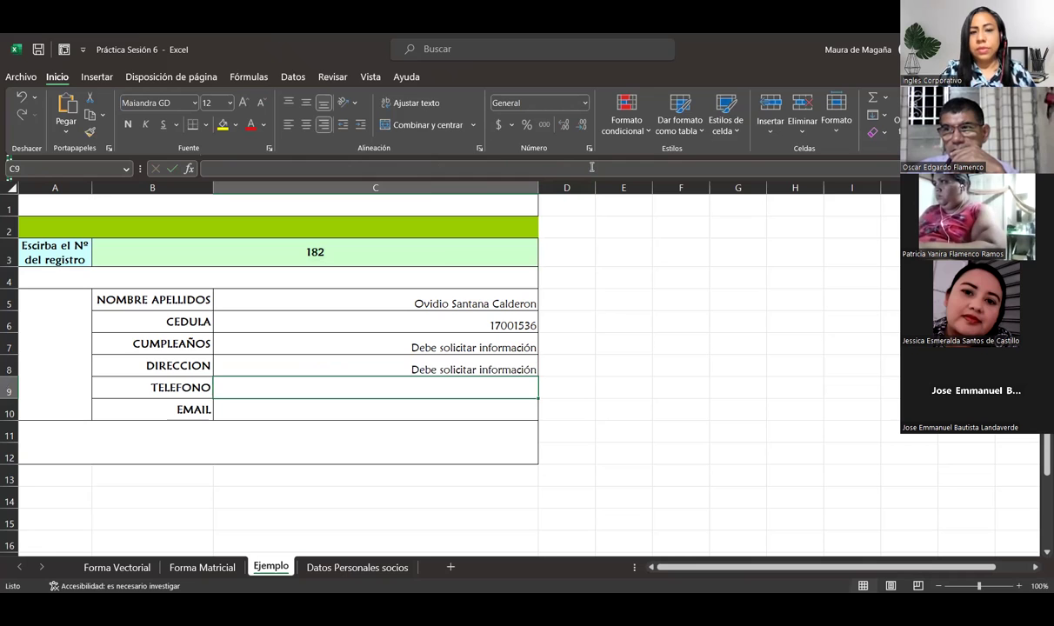
Confirm record 182's phone cell is empty on Datos Personales socios, then return to Ejemplo.
{"action": "left_click", "coordinate": [353, 571]}
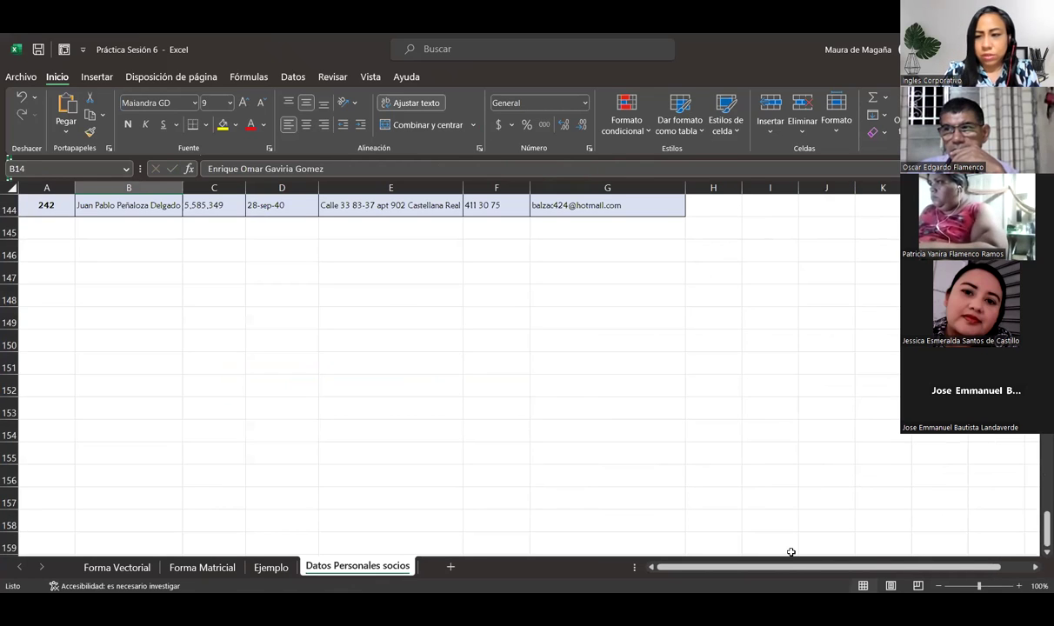
{"action": "left_click_drag", "start_coordinate": [1047, 522], "coordinate": [1046, 518]}
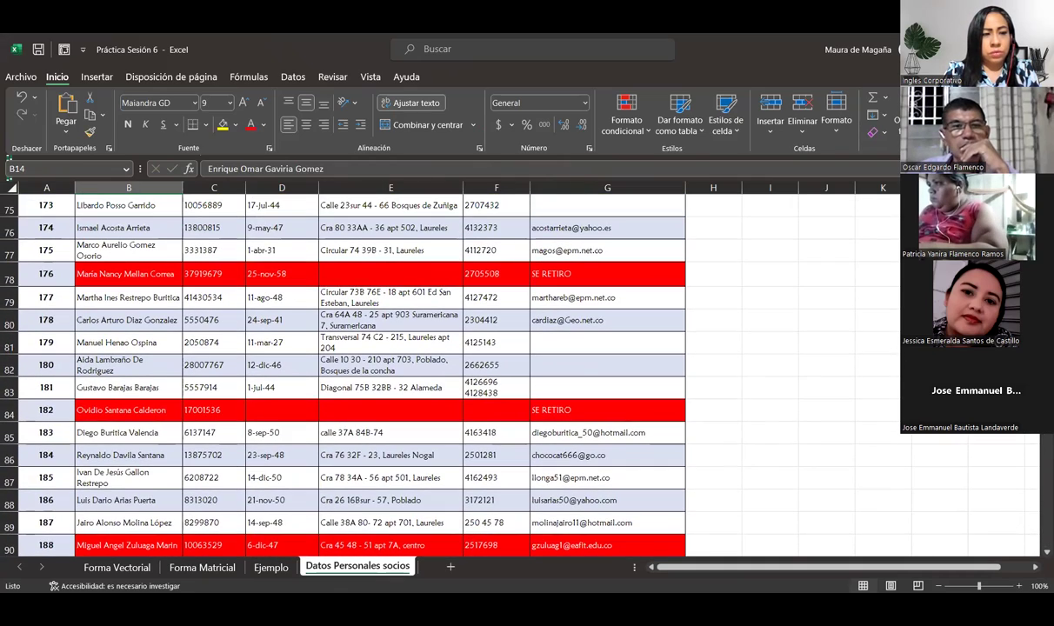
{"action": "left_click_drag", "start_coordinate": [131, 410], "coordinate": [565, 410]}
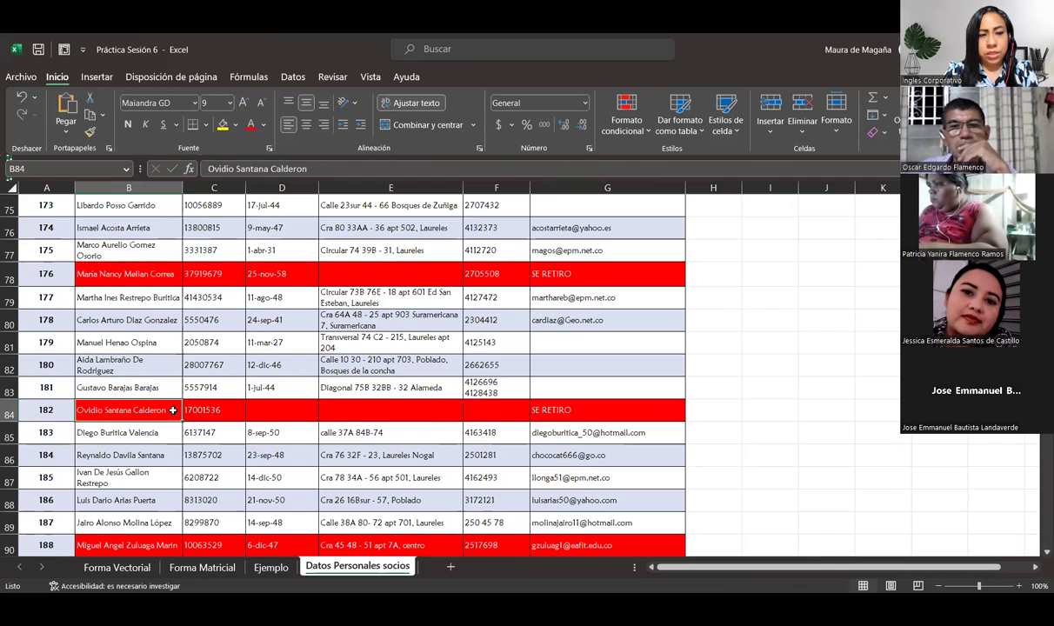
{"action": "left_click", "coordinate": [526, 418]}
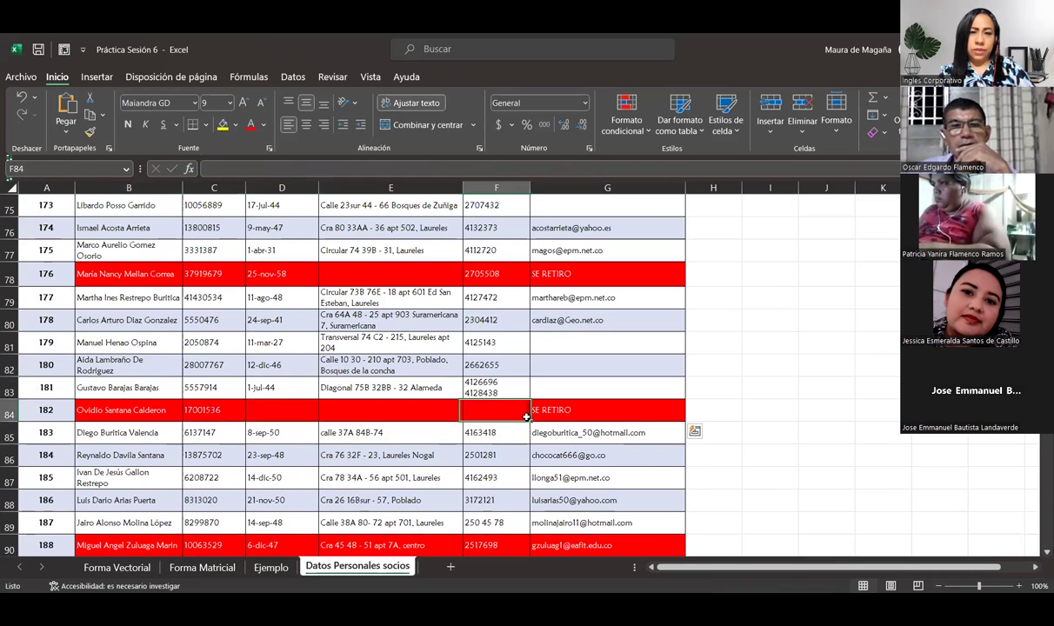
{"action": "scroll", "coordinate": [469, 390], "scroll_direction": "up", "scroll_amount": 20}
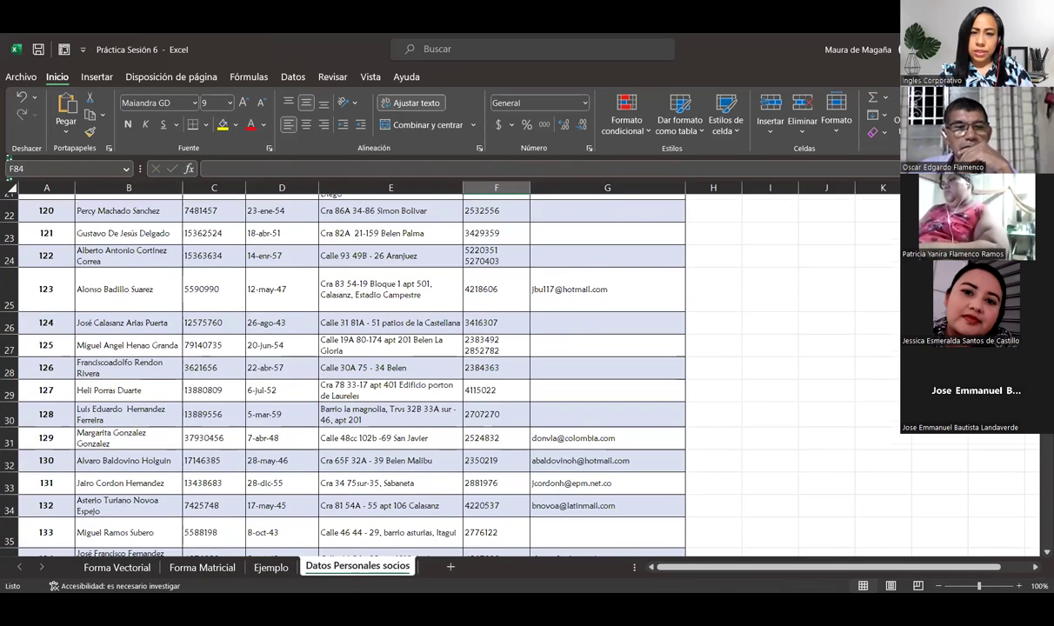
{"action": "scroll", "coordinate": [469, 391], "scroll_direction": "up", "scroll_amount": 5}
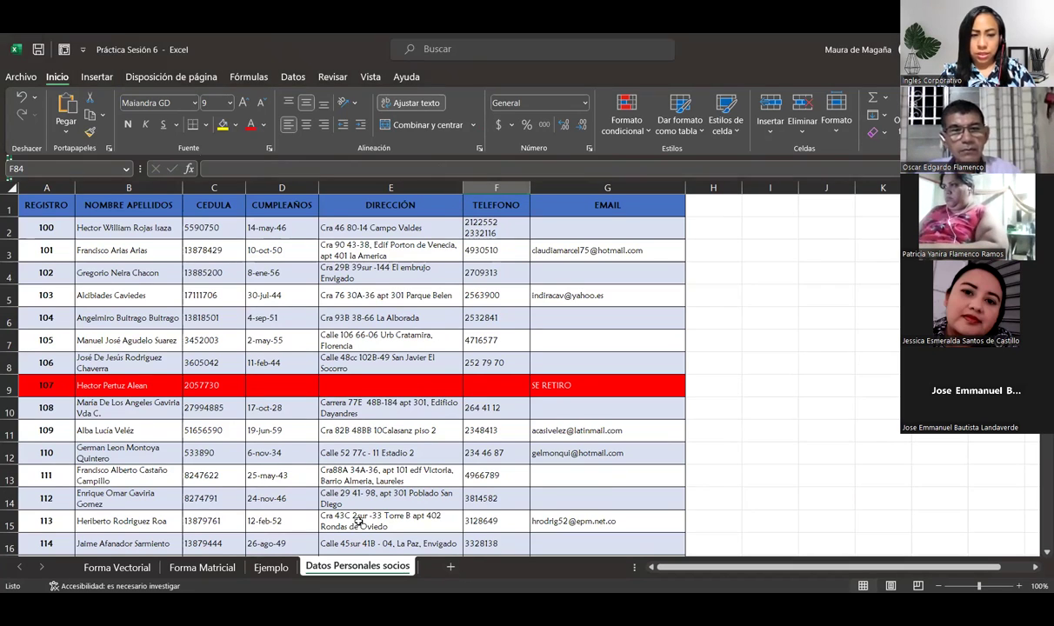
{"action": "left_click", "coordinate": [278, 567]}
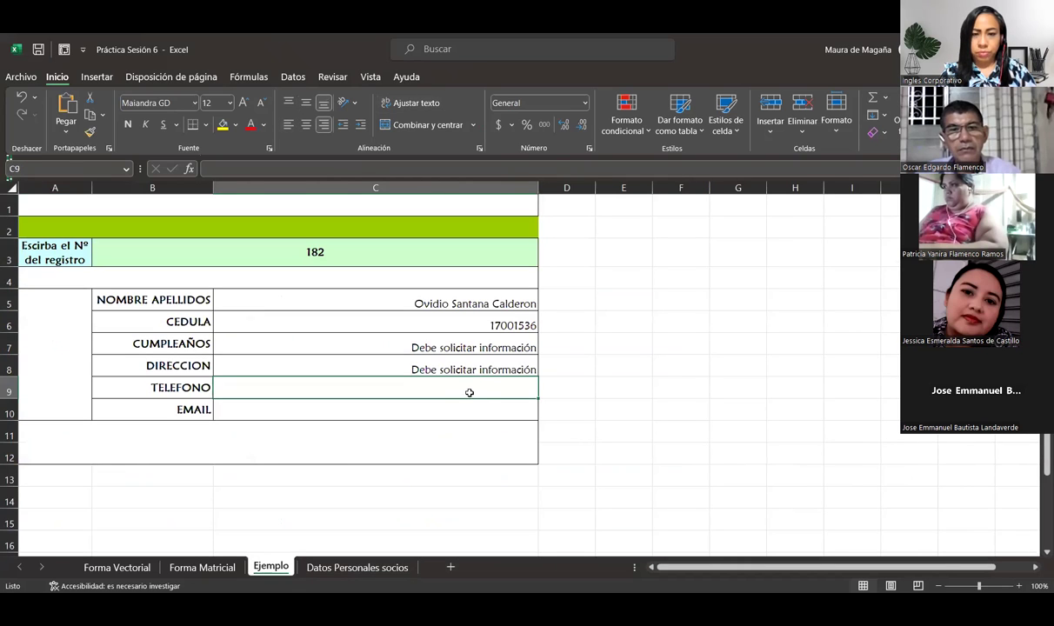
Enter a BUSCAR formula in C9 looking up B3 in A1:A144 and returning column F.
{"action": "type", "text": "="}
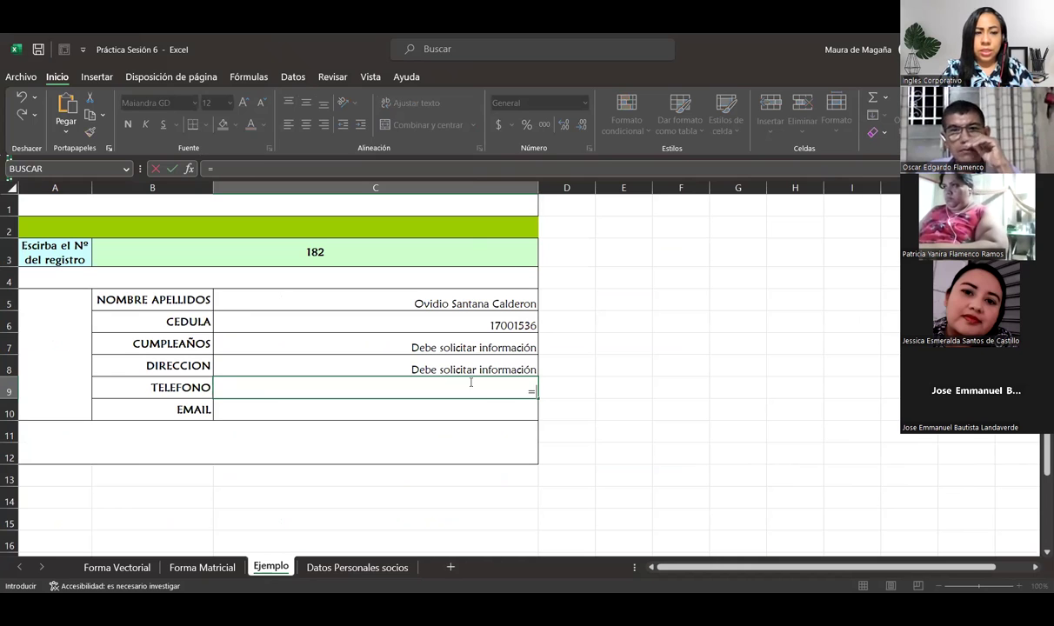
{"action": "type", "text": "BUSCAR("}
{"action": "left_click", "coordinate": [424, 252]}
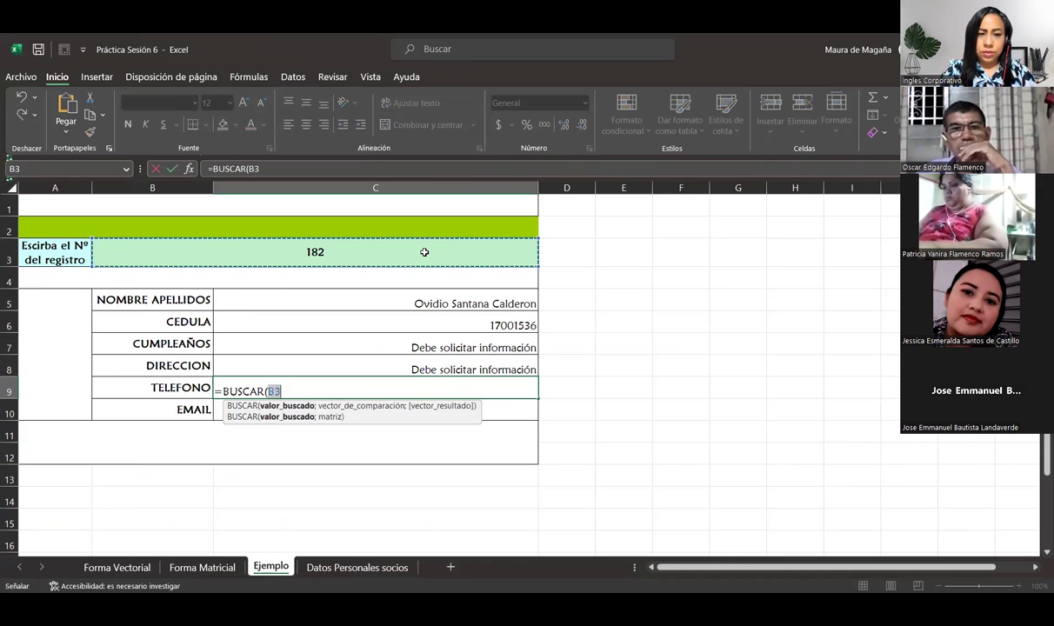
{"action": "type", "text": ";"}
{"action": "left_click", "coordinate": [356, 567]}
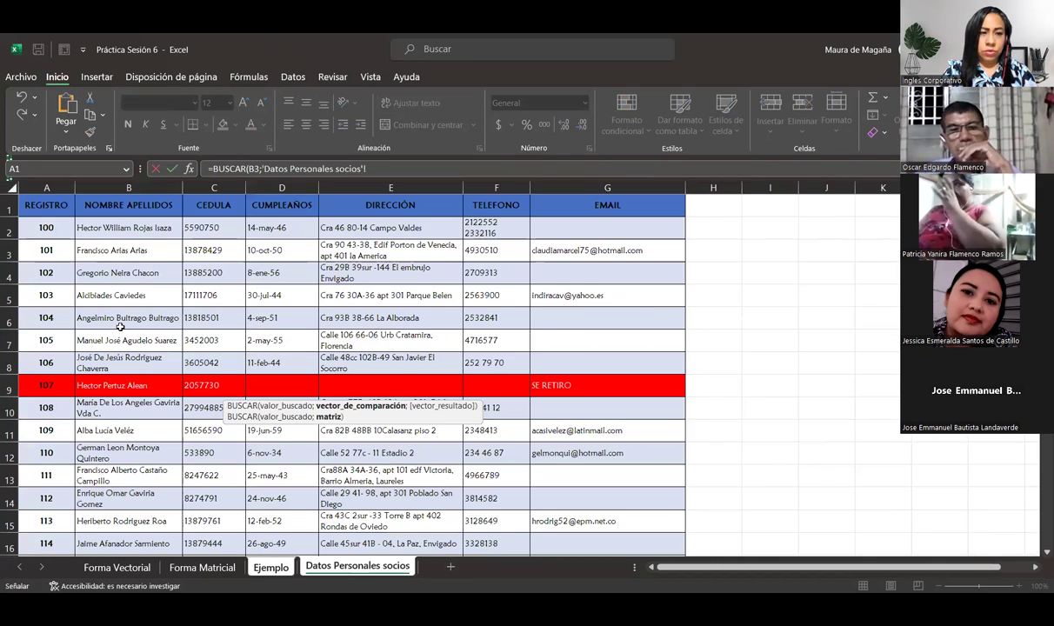
{"action": "left_click", "coordinate": [61, 203]}
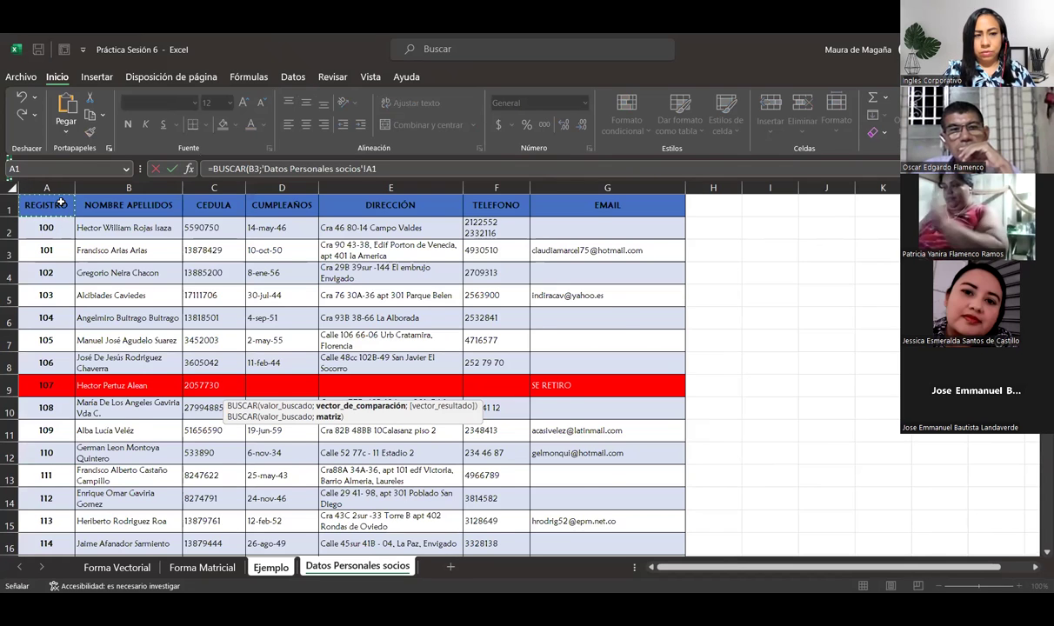
{"action": "key", "text": "ctrl+shift+Down"}
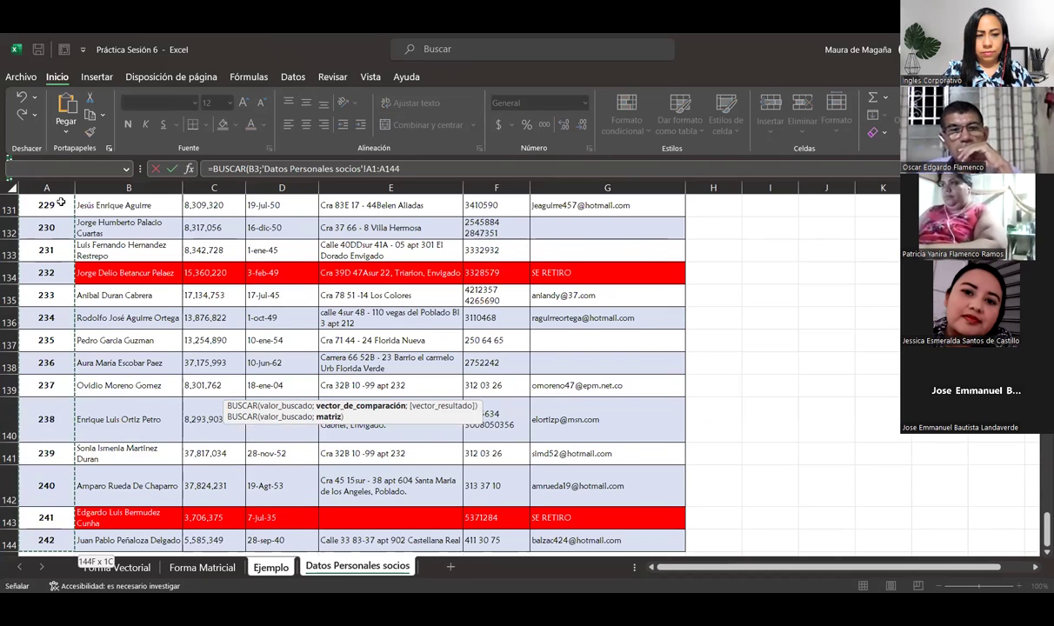
{"action": "type", "text": ";"}
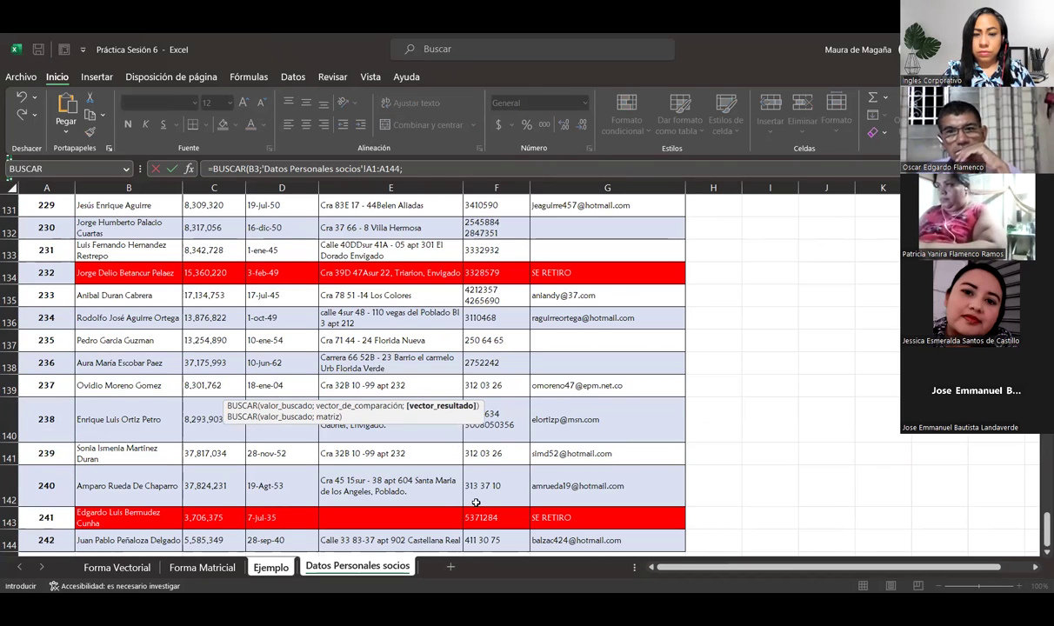
{"action": "left_click", "coordinate": [482, 540]}
{"action": "left_click_drag", "start_coordinate": [482, 540], "coordinate": [483, 543]}
{"action": "key", "text": "Return"}
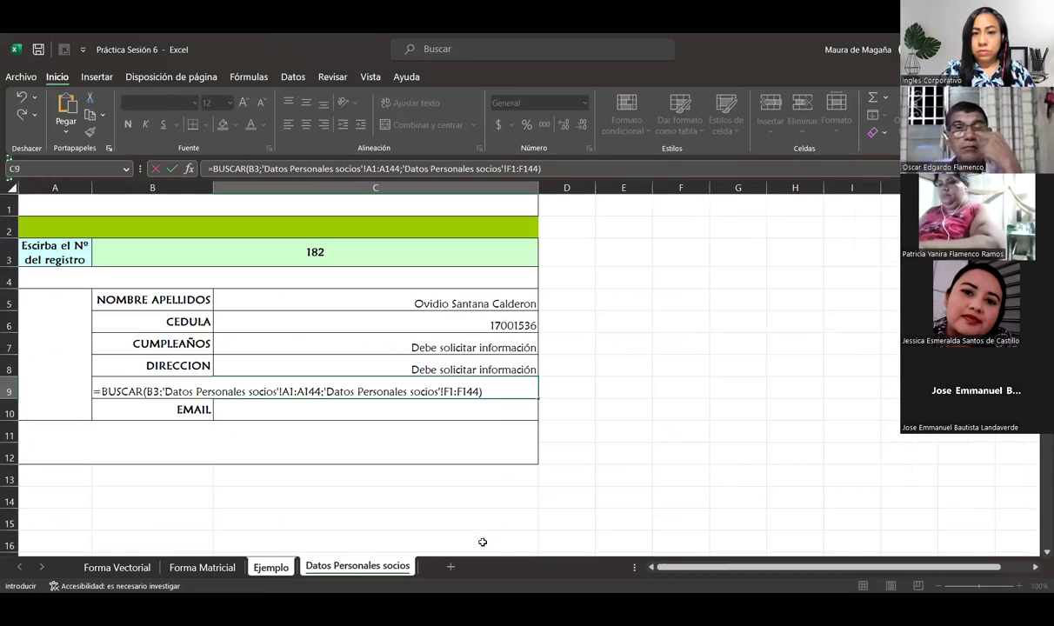
Wrap the phone lookup in SI, showing 'Debe solicitar información' when the phone is blank.
{"action": "double_click", "coordinate": [484, 389]}
{"action": "left_click_drag", "start_coordinate": [484, 389], "coordinate": [81, 383]}
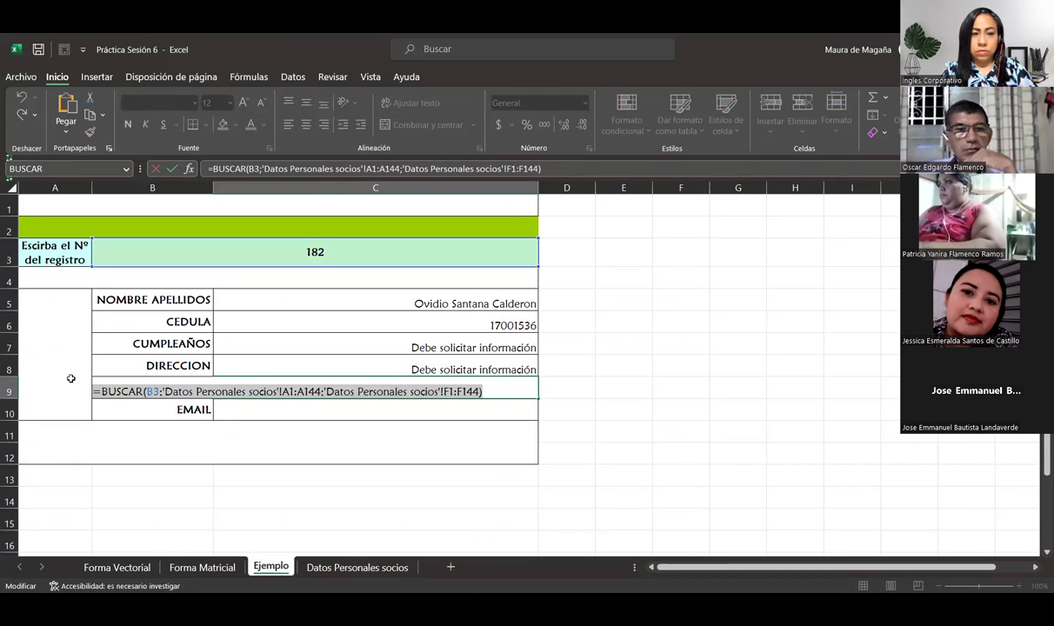
{"action": "left_click", "coordinate": [98, 392]}
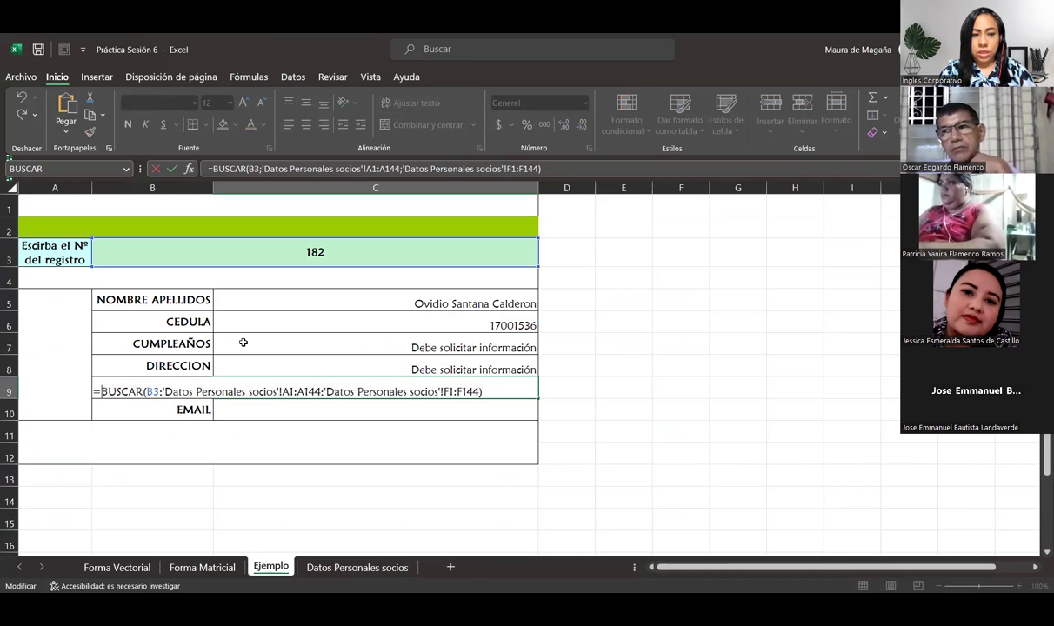
{"action": "type", "text": "SI("}
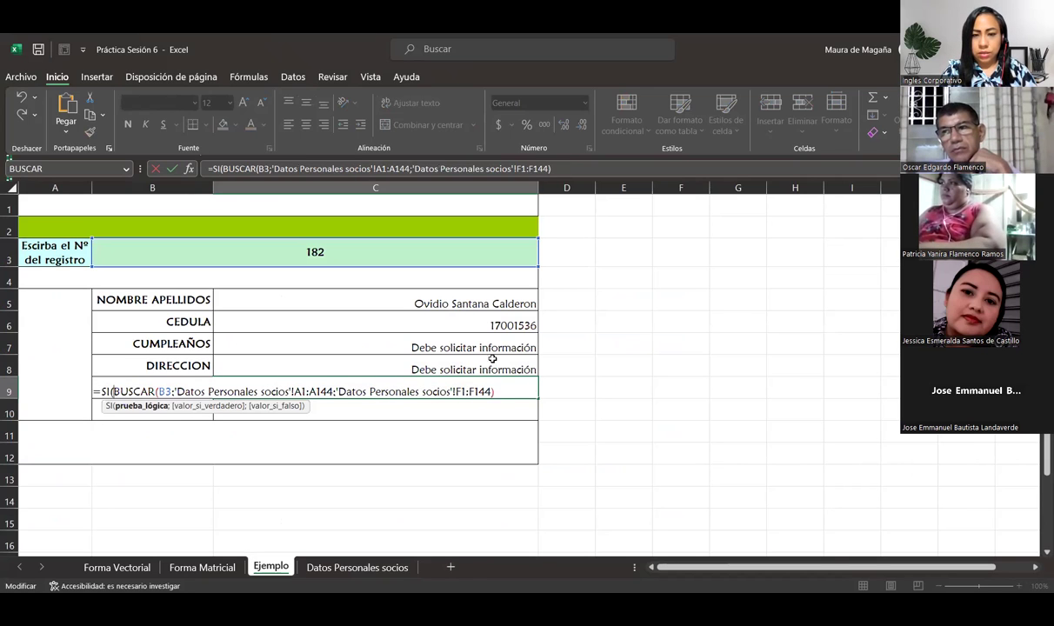
{"action": "type", "text": "="}
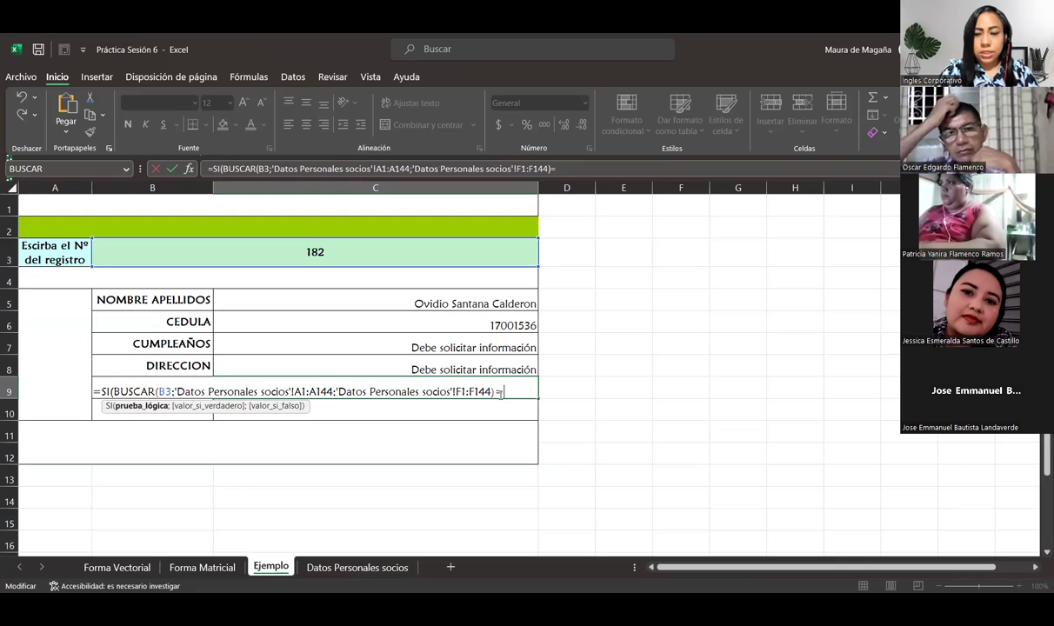
{"action": "type", "text": "0;"}
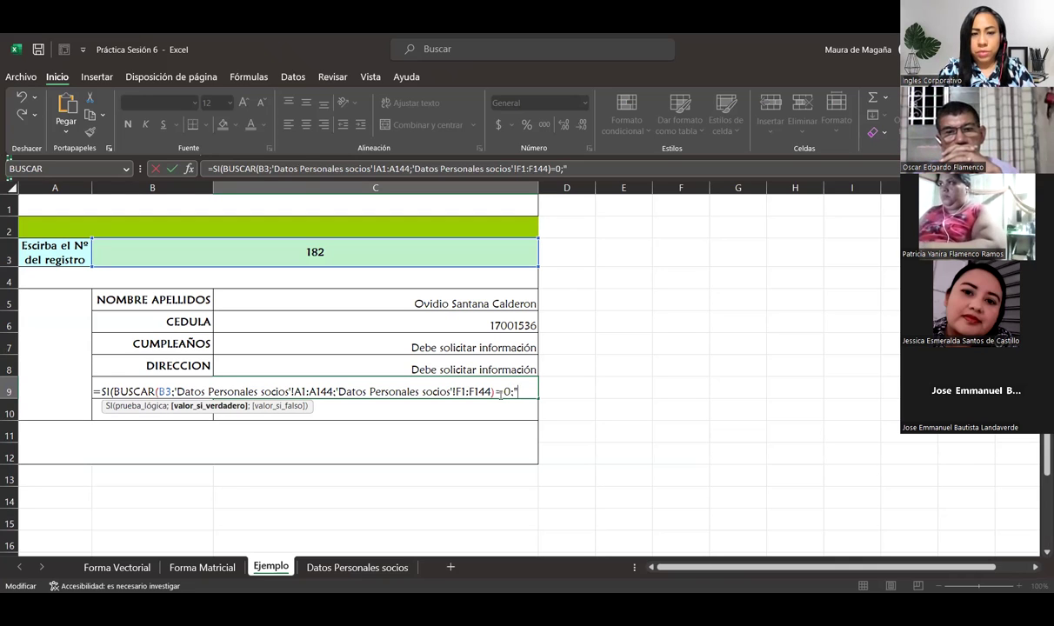
{"action": "type", "text": "Debe solicitar informacio"}
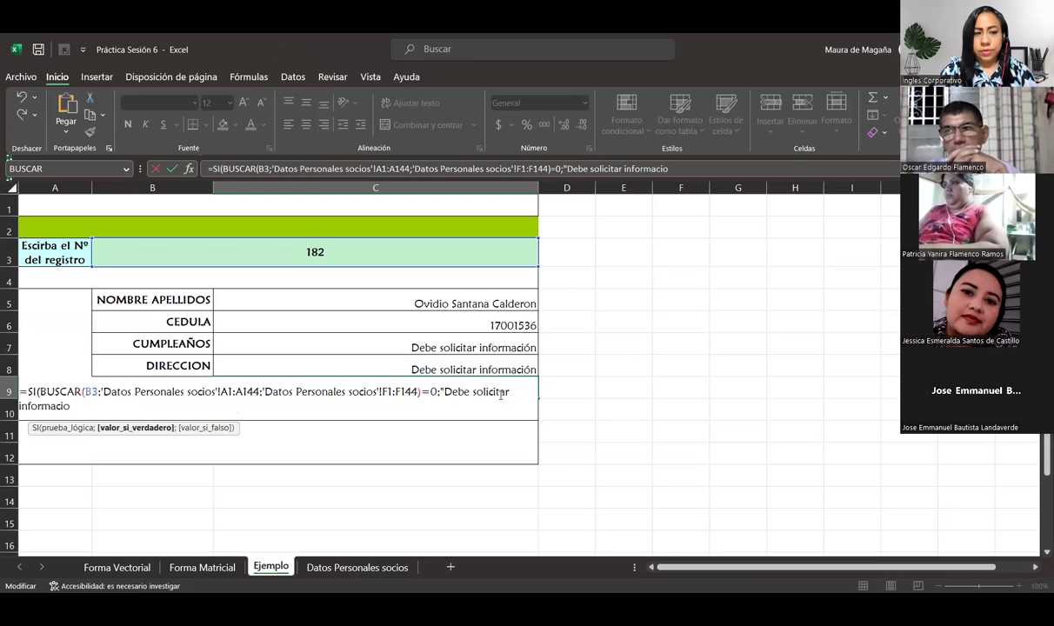
{"action": "key", "text": "BackSpace"}
{"action": "type", "text": "ón\""}
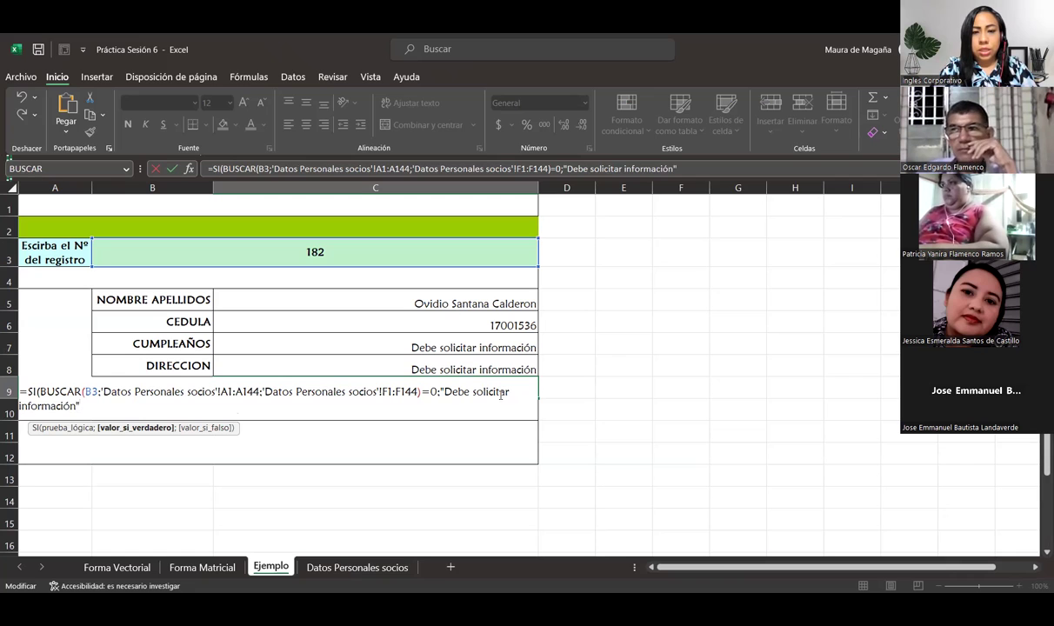
{"action": "type", "text": ";"}
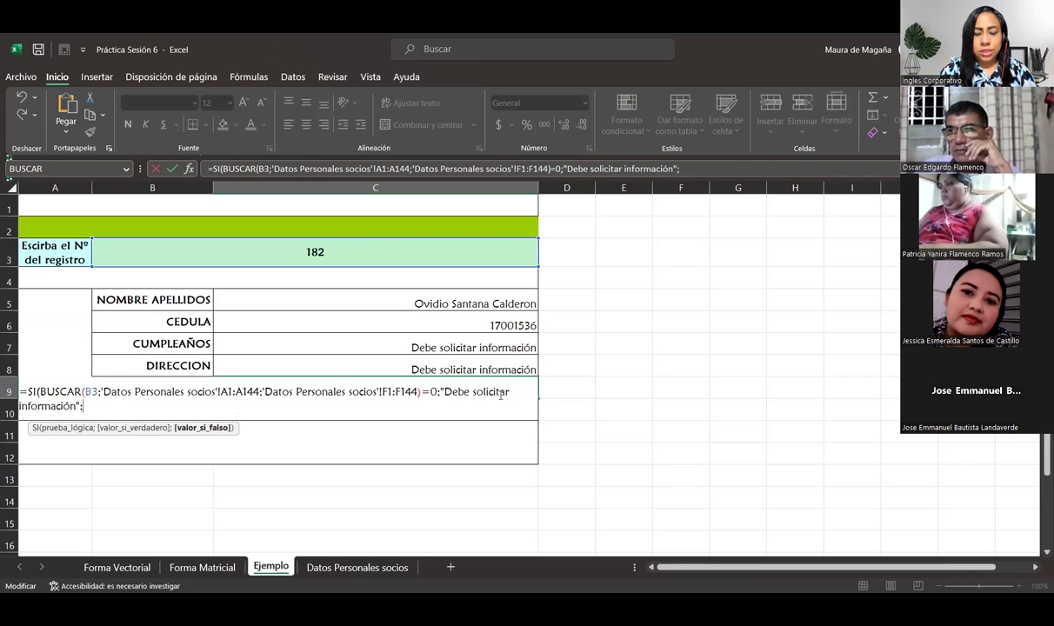
{"action": "key", "text": "ctrl+v"}
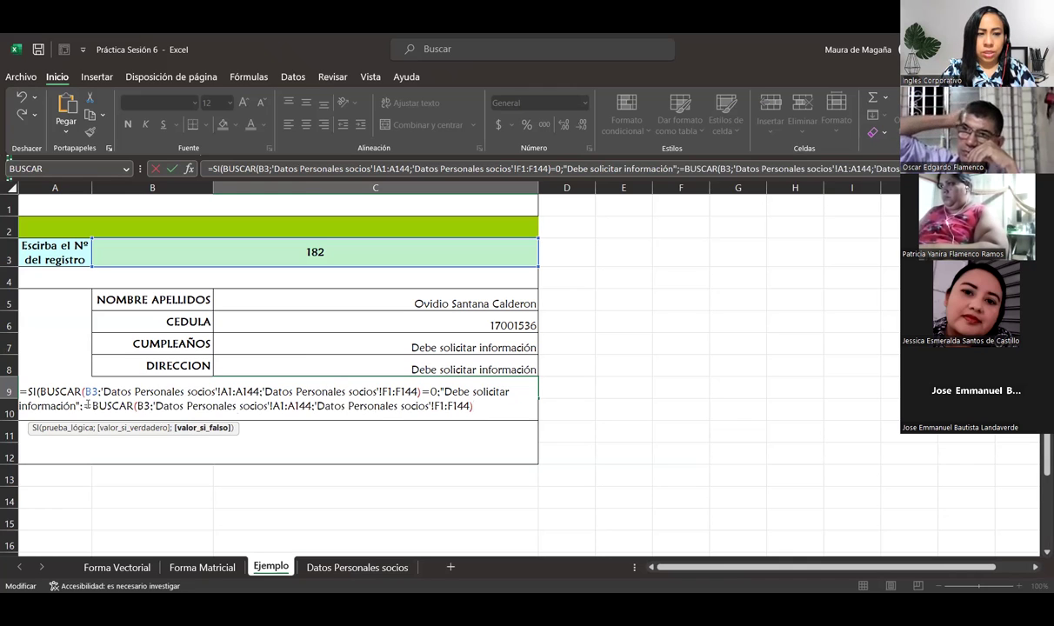
{"action": "key", "text": "BackSpace"}
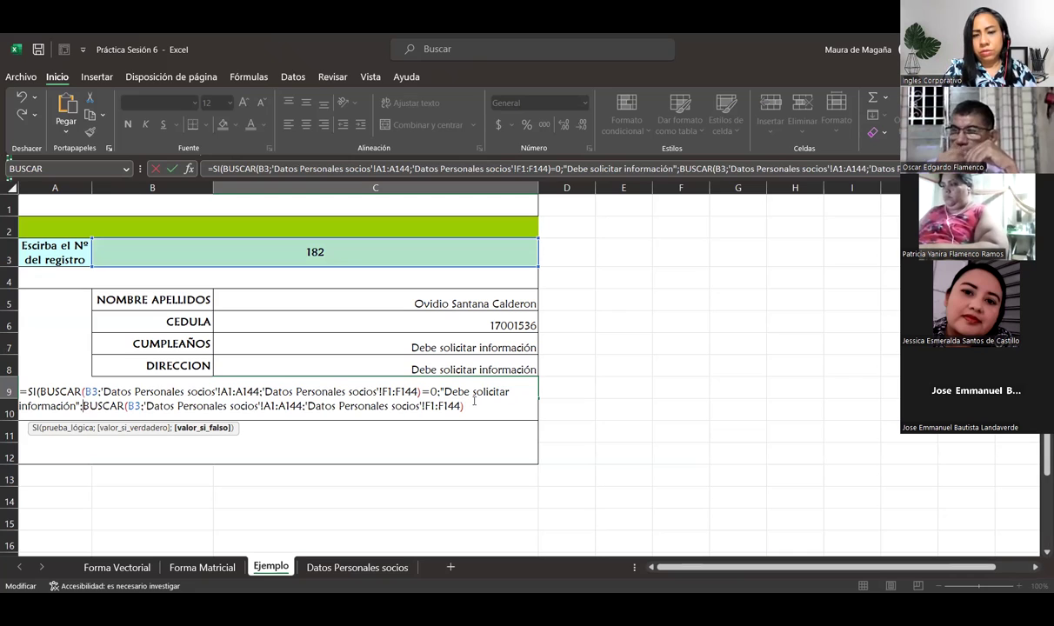
{"action": "type", "text": ")"}
{"action": "key", "text": "Return"}
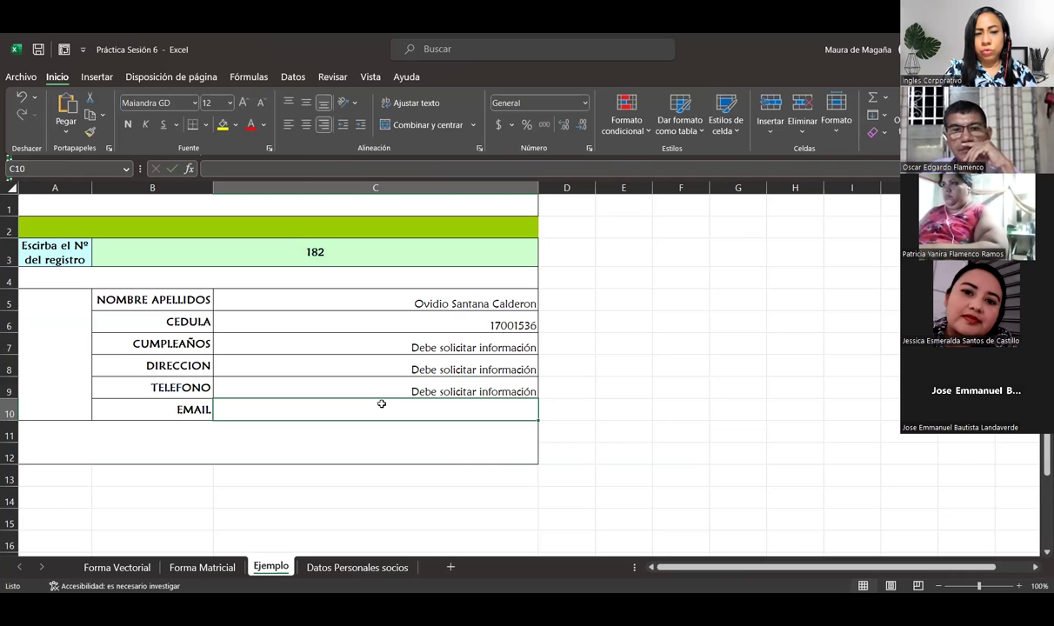
Start a BUSCAR formula in C10 looking up B3 across A1:A144 of Datos Personales socios.
{"action": "type", "text": "="}
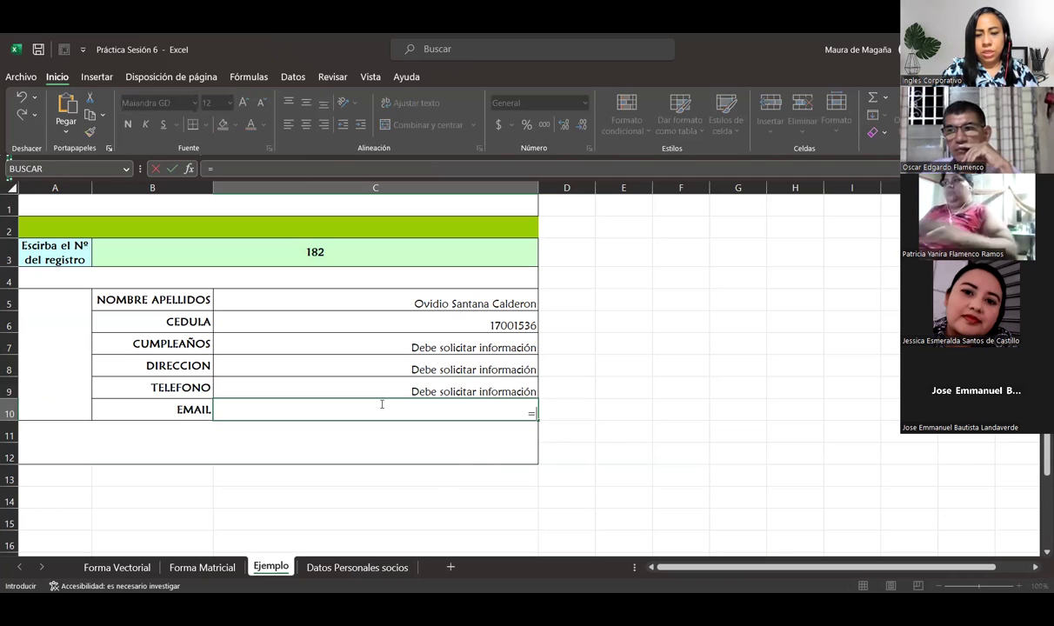
{"action": "type", "text": "s"}
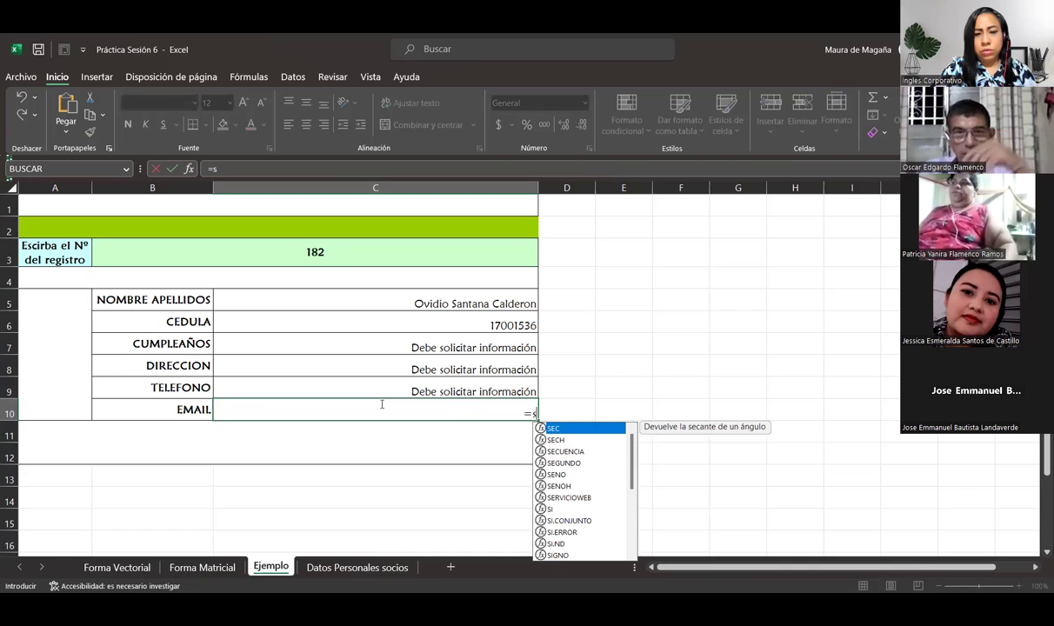
{"action": "key", "text": "Escape"}
{"action": "key", "text": "Escape"}
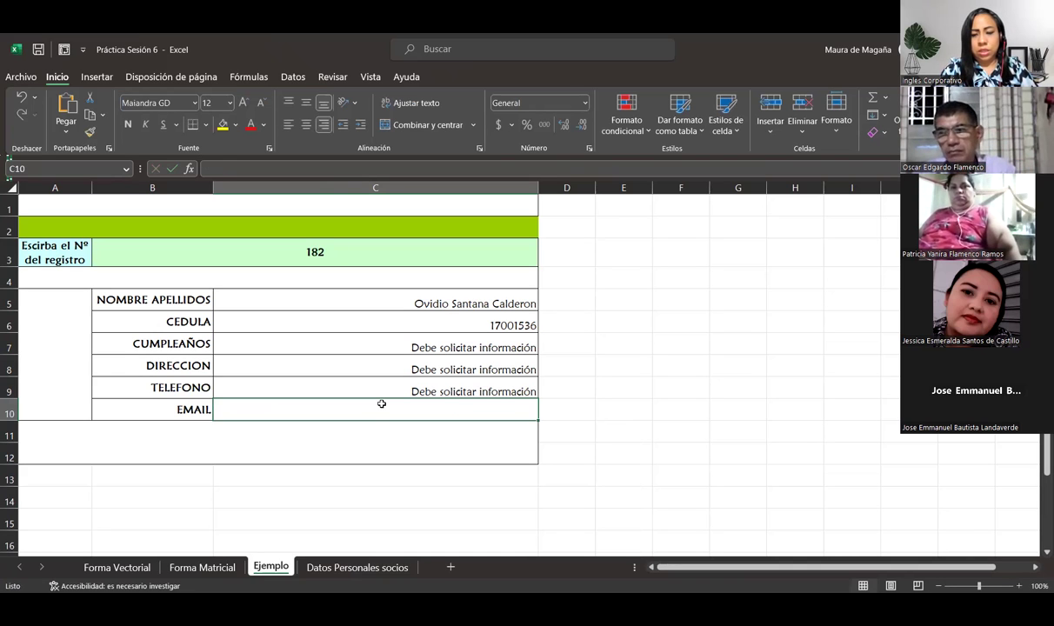
{"action": "type", "text": "="}
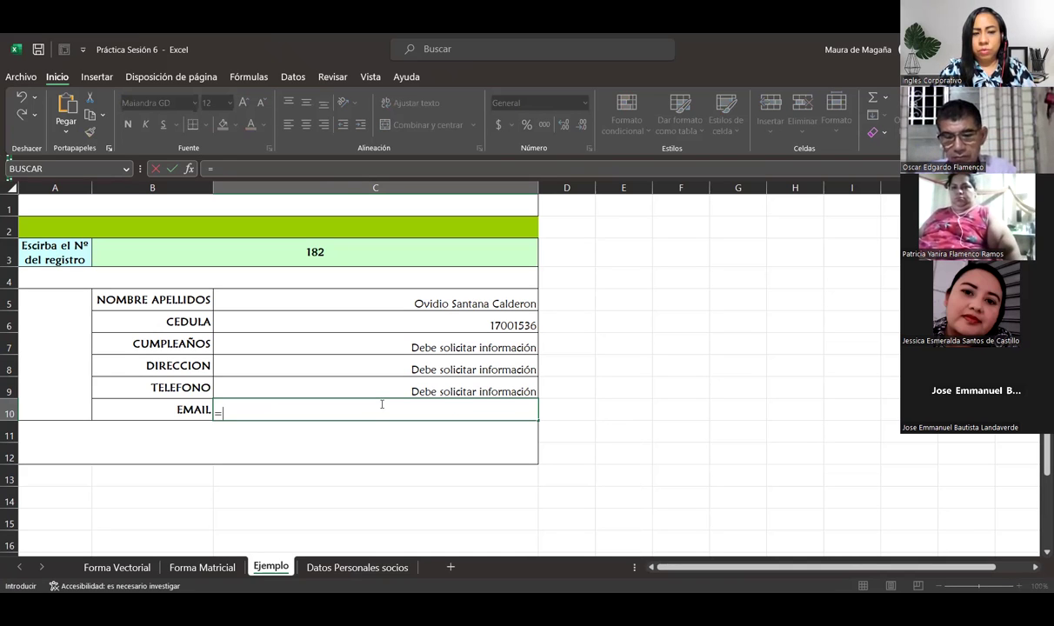
{"action": "type", "text": "BUSCAR("}
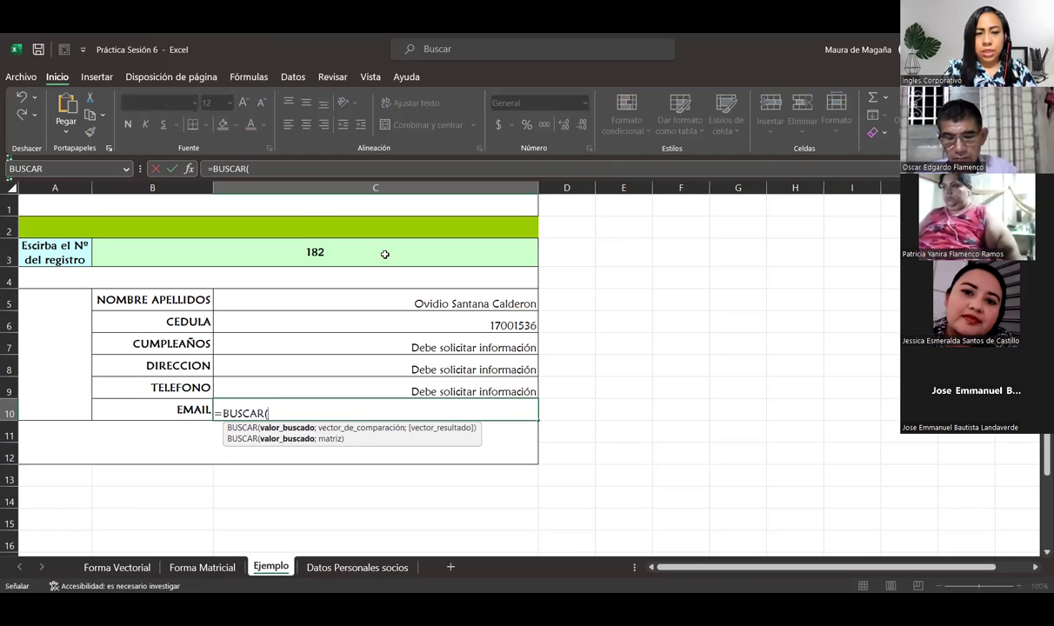
{"action": "left_click", "coordinate": [385, 254]}
{"action": "type", "text": ";"}
{"action": "left_click", "coordinate": [352, 566]}
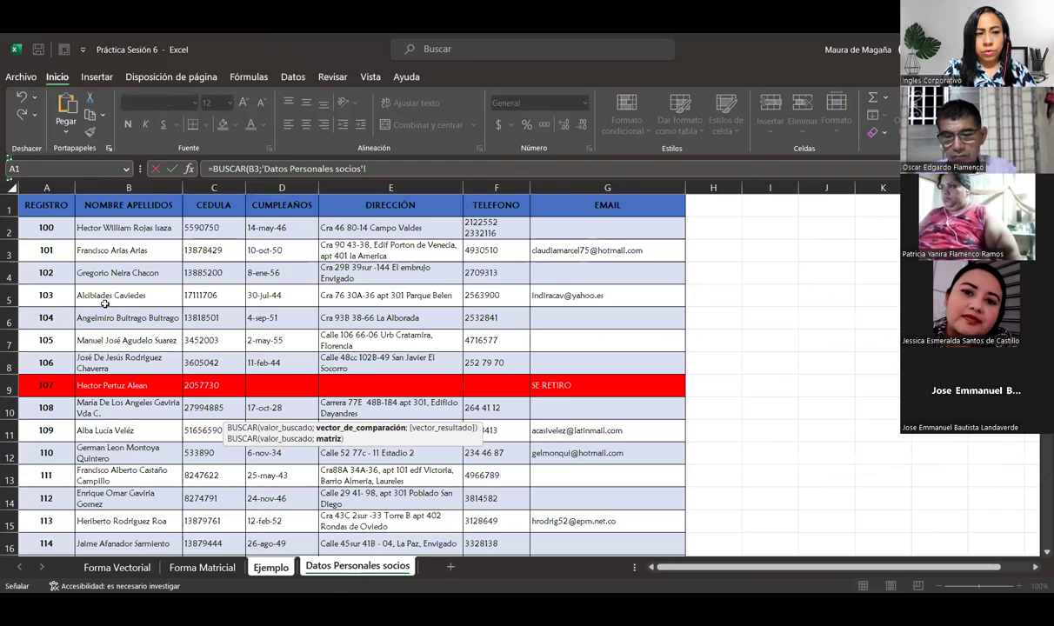
{"action": "left_click", "coordinate": [41, 204]}
{"action": "key", "text": "ctrl+shift+Down"}
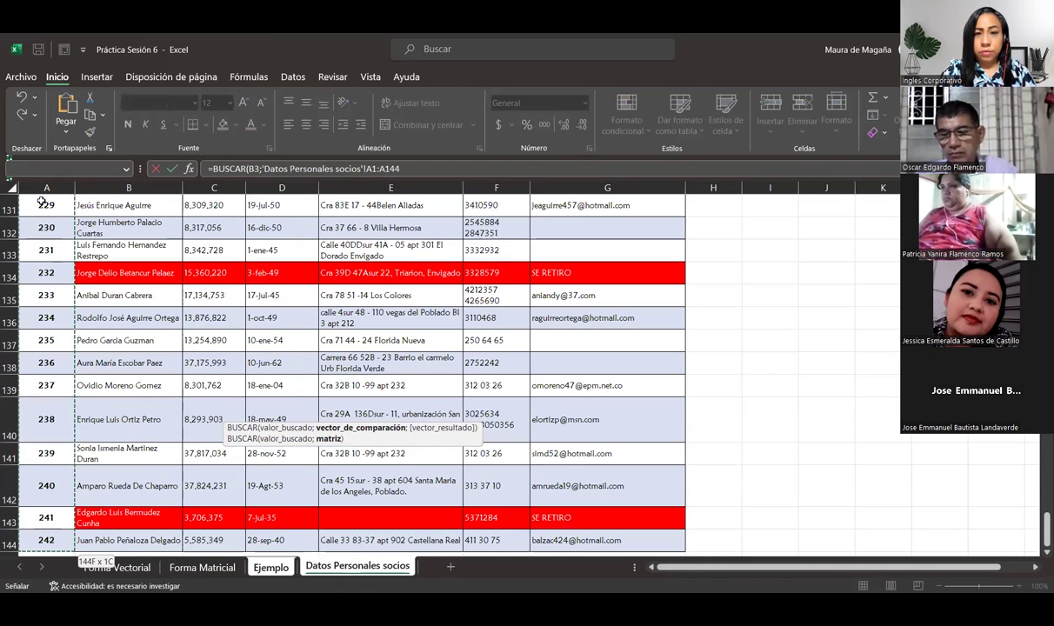
{"action": "type", "text": ";"}
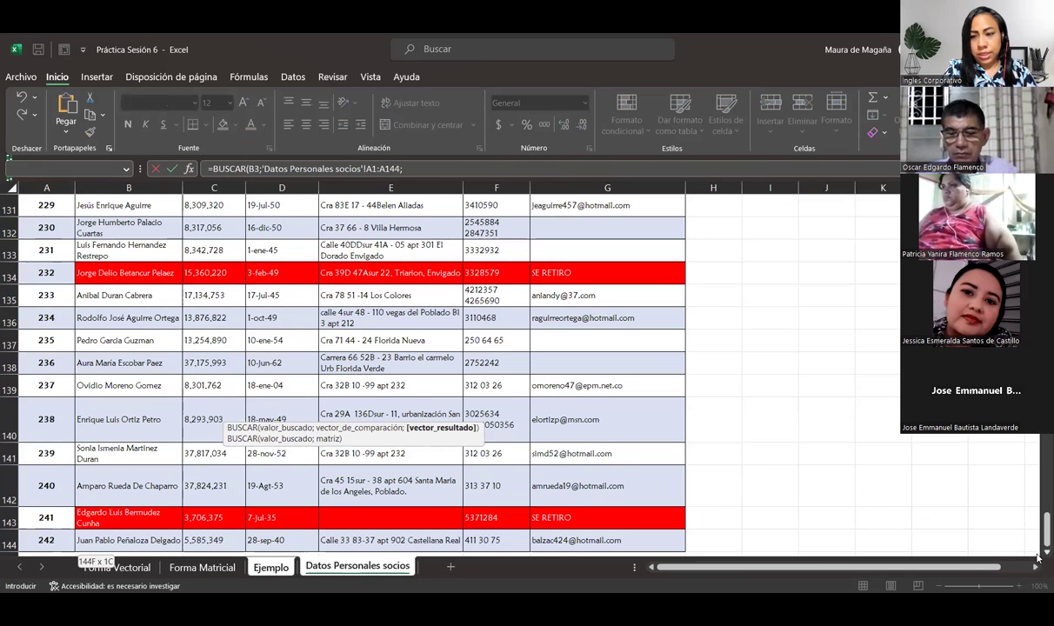
Use G1:G144 as the email result range, then select the lookup text in C10's formula.
{"action": "left_click", "coordinate": [1046, 551]}
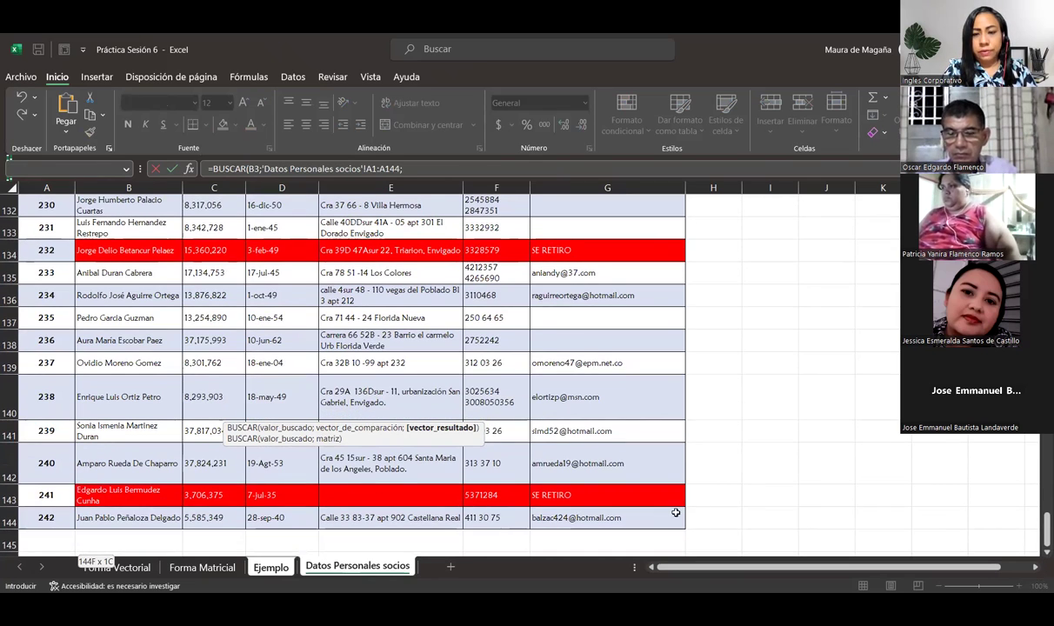
{"action": "mouse_move", "coordinate": [667, 513]}
{"action": "left_mouse_down"}
{"action": "mouse_move", "coordinate": [667, 363]}
{"action": "mouse_move", "coordinate": [687, 187]}
{"action": "left_mouse_up"}
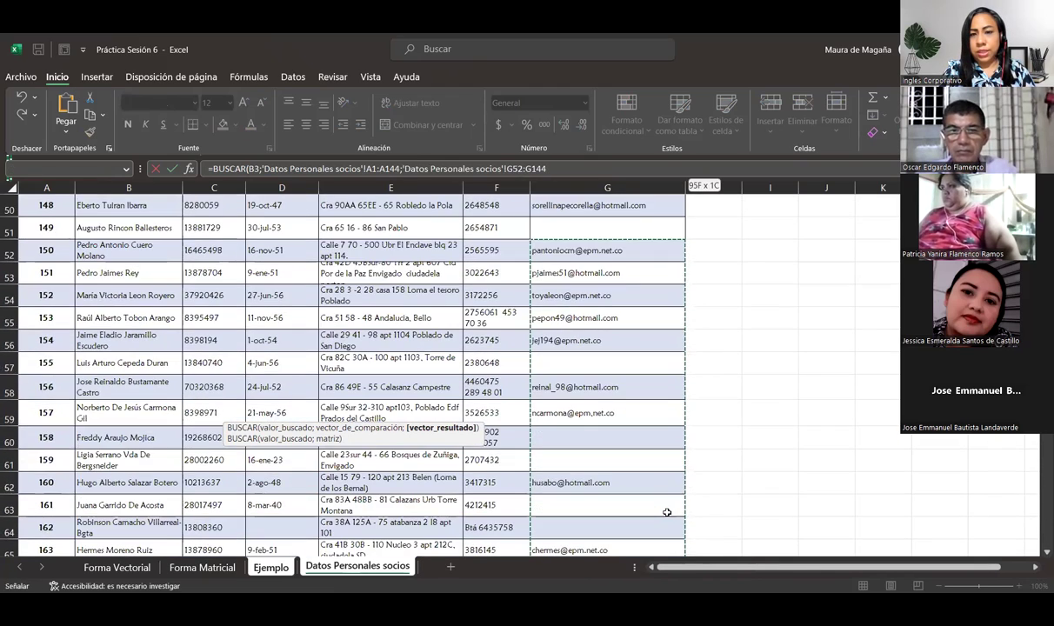
{"action": "left_click_drag", "start_coordinate": [667, 513], "coordinate": [667, 187]}
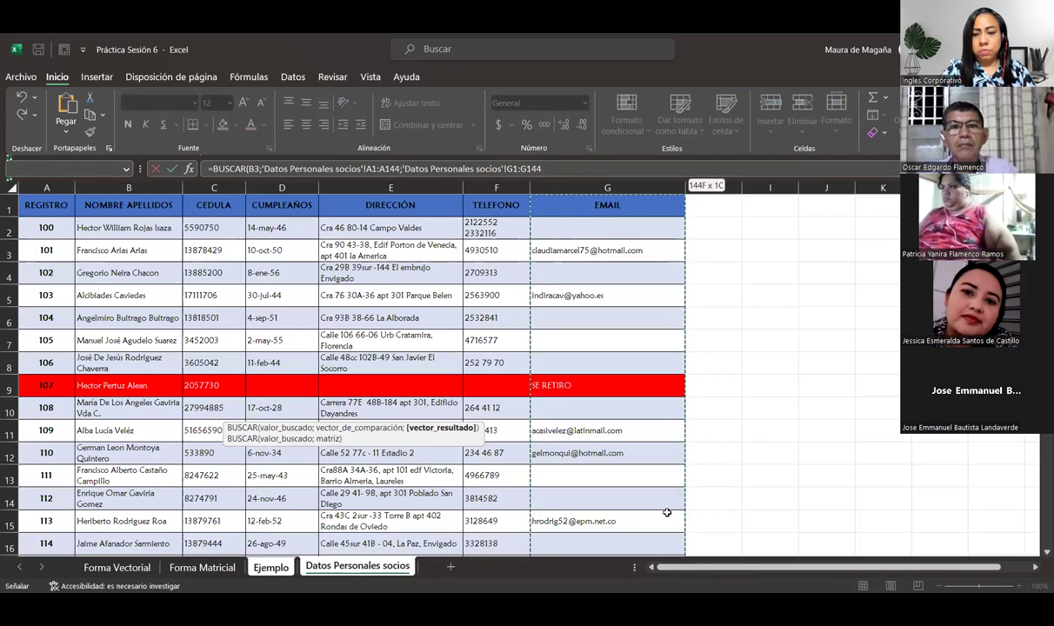
{"action": "key", "text": "Return"}
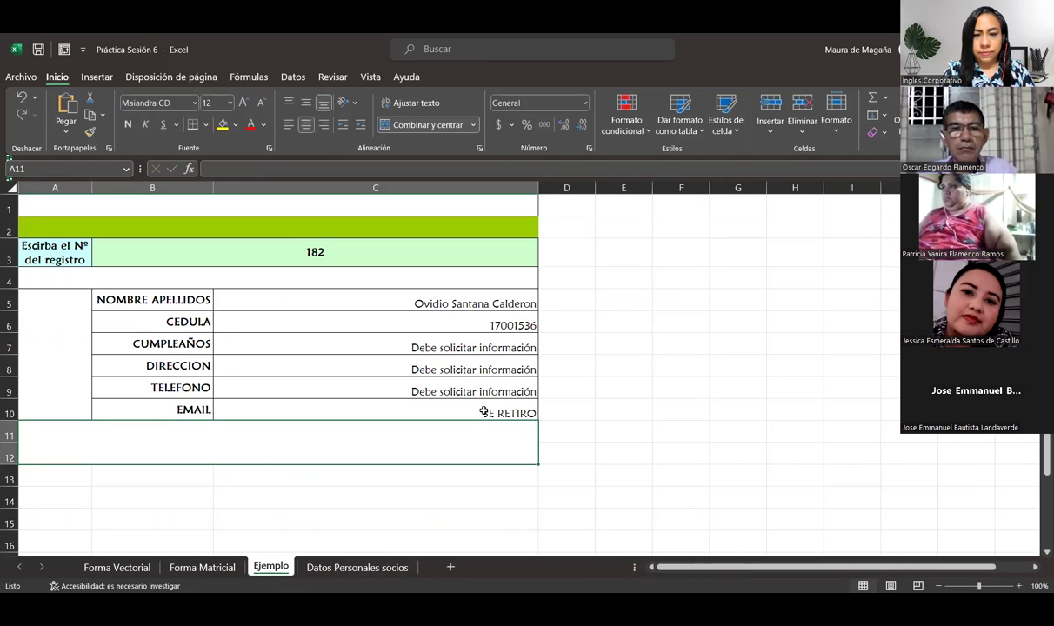
{"action": "left_click", "coordinate": [477, 402]}
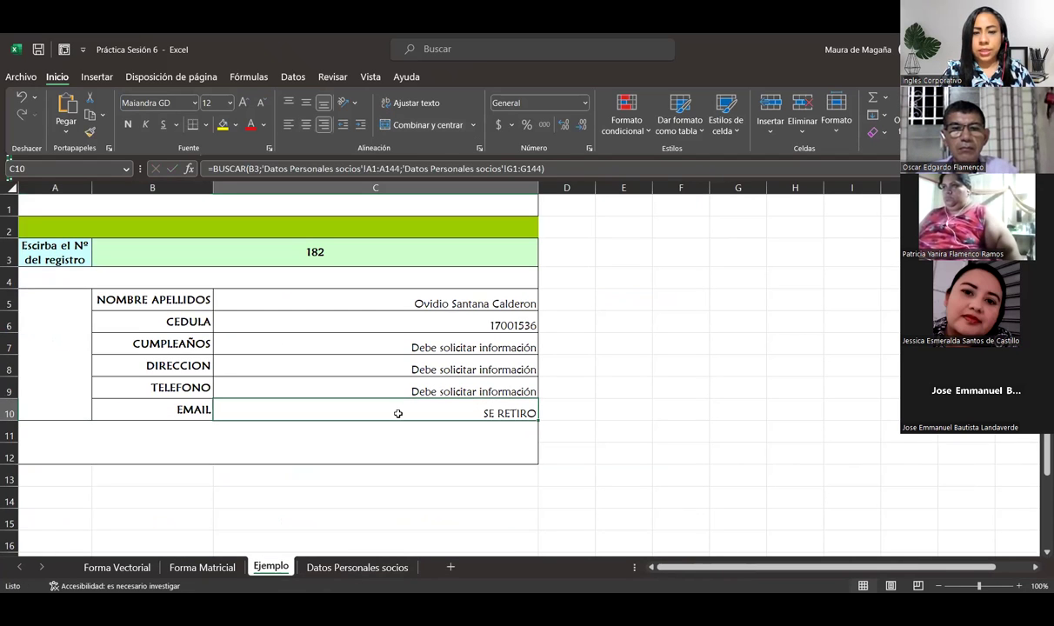
{"action": "left_click_drag", "start_coordinate": [599, 168], "coordinate": [213, 154]}
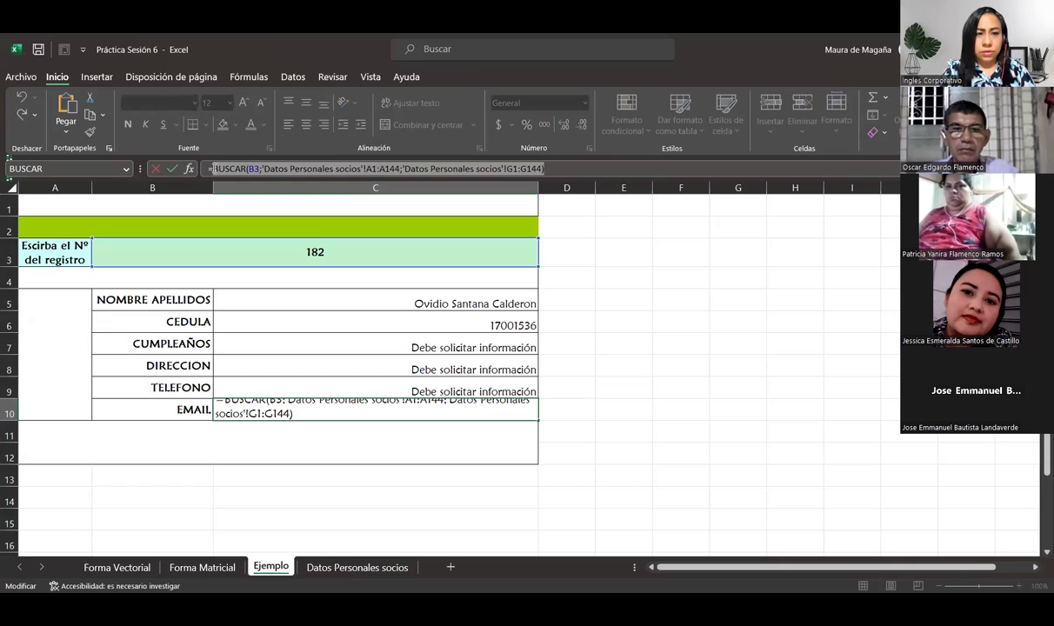
Wrap the C10 email lookup in SI with a 'Debe solicitar información' fallback for empty results.
{"action": "left_click", "coordinate": [292, 171]}
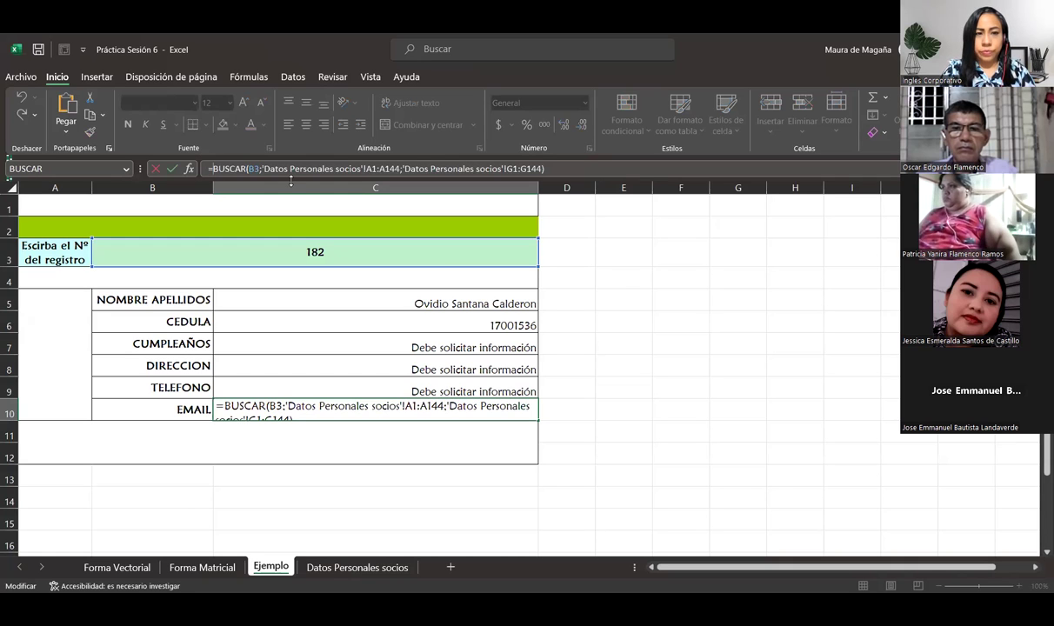
{"action": "type", "text": "SI("}
{"action": "type", "text": "=0;"}
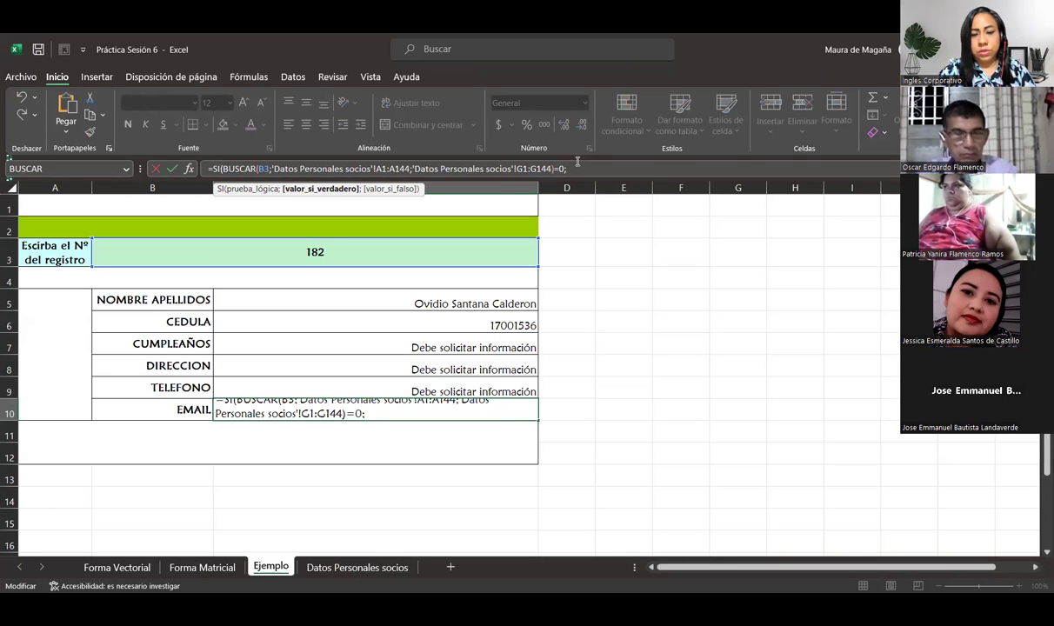
{"action": "type", "text": "\"Debe solicitar i"}
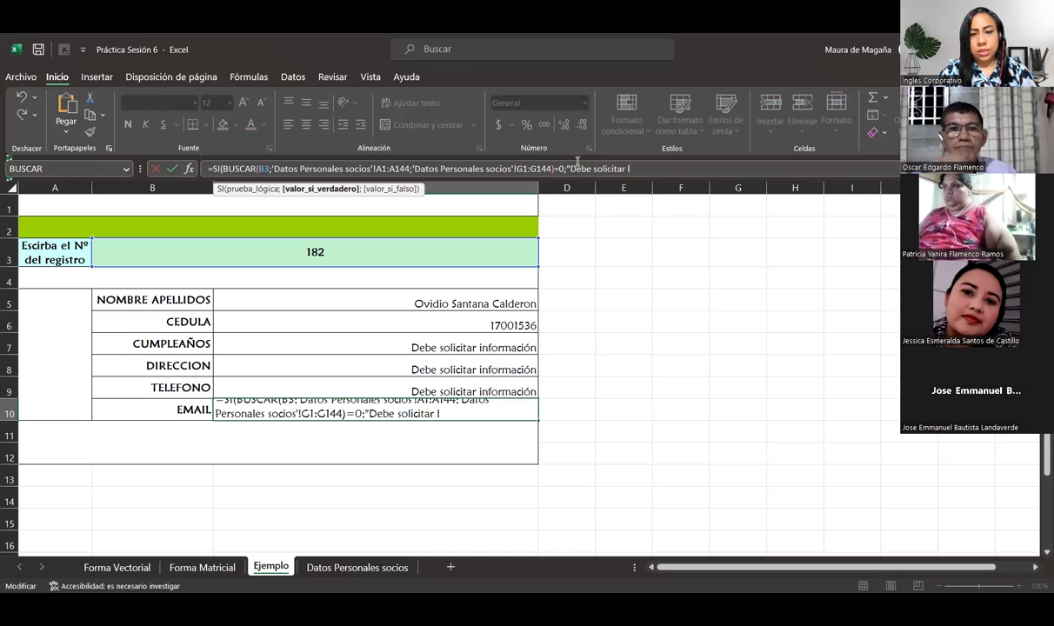
{"action": "type", "text": "nformación"}
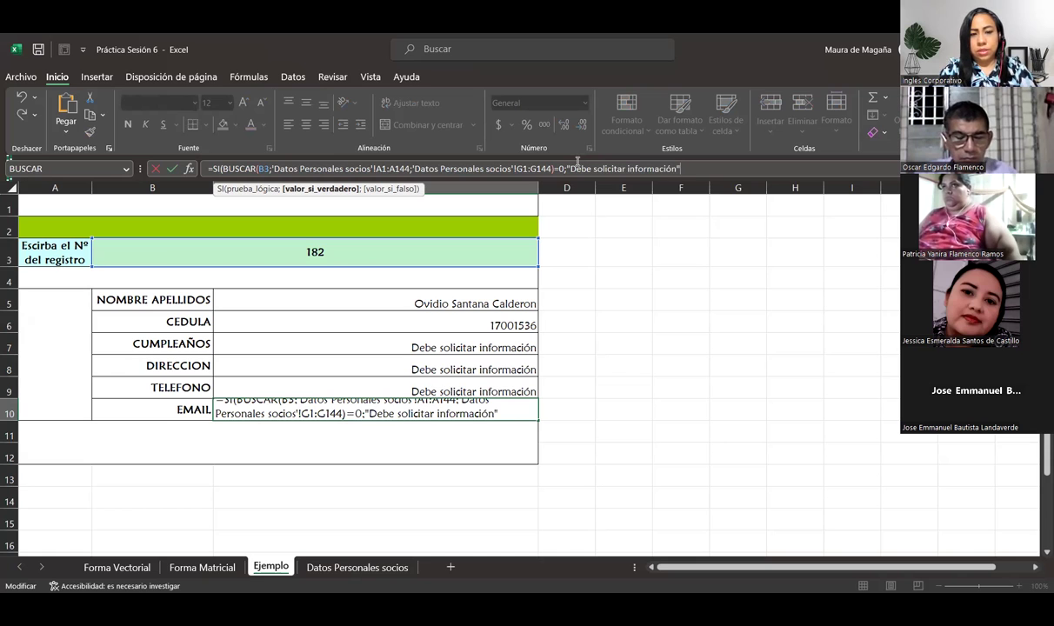
{"action": "type", "text": ";"}
{"action": "key", "text": "ctrl+v"}
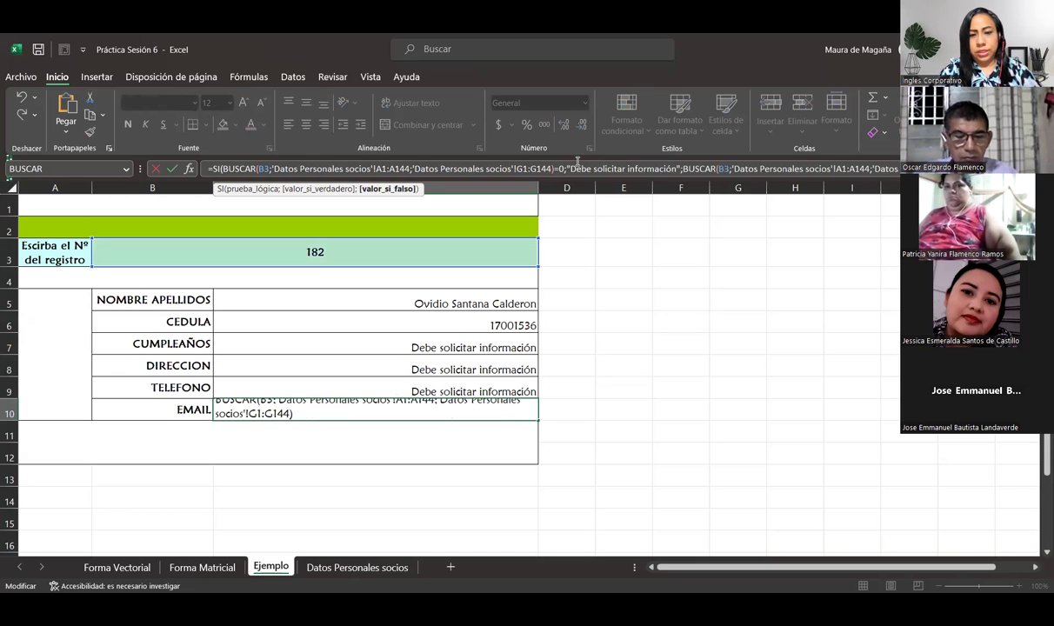
{"action": "key", "text": "Return"}
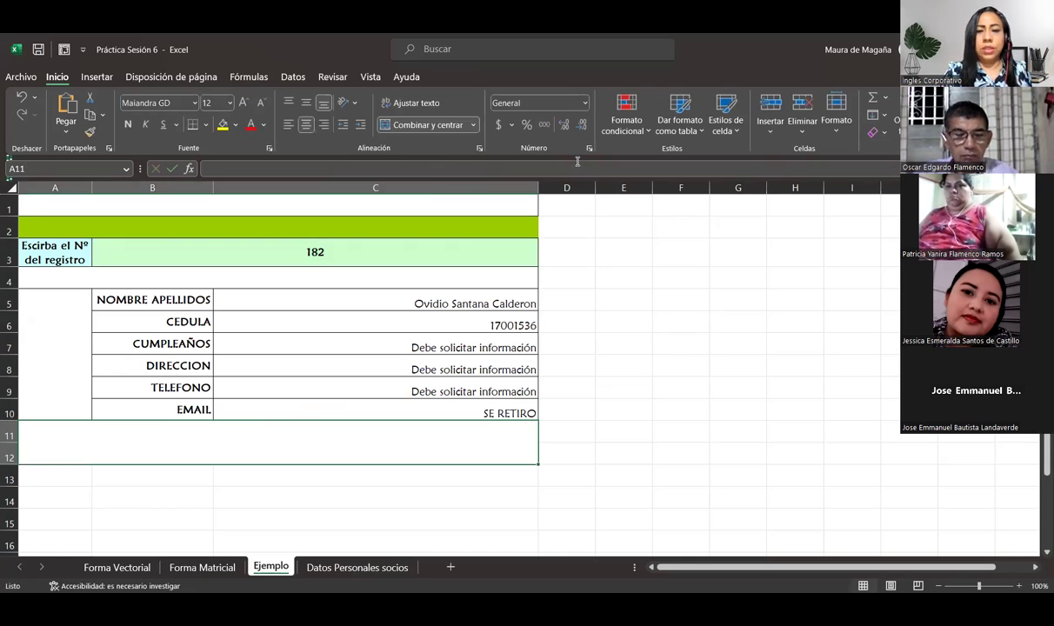
Test the form by entering record number 111, then 141, in B3.
{"action": "left_click", "coordinate": [335, 246]}
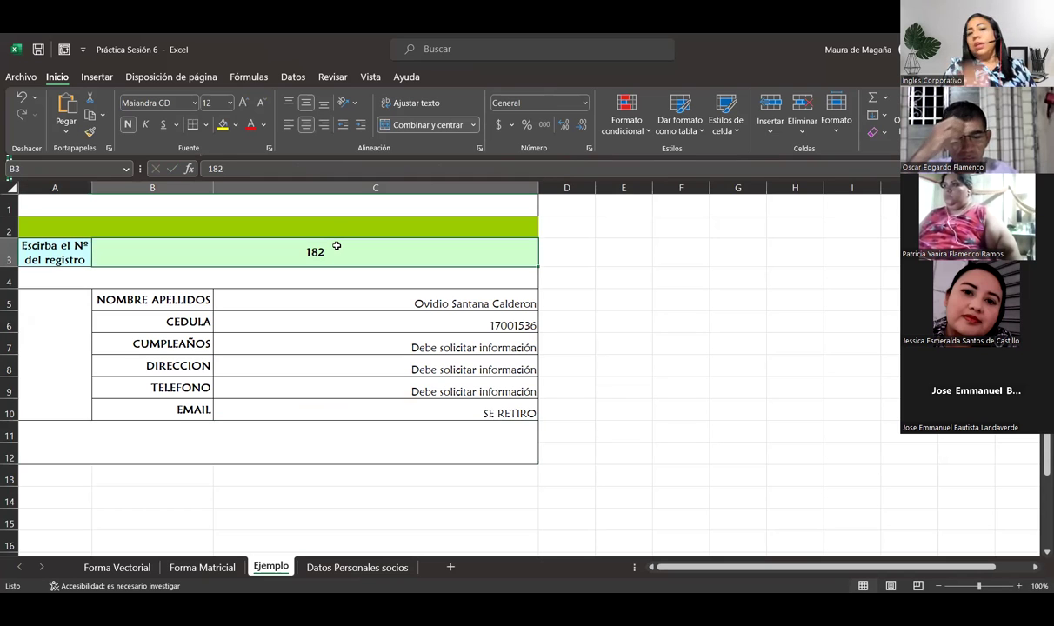
{"action": "type", "text": "111"}
{"action": "key", "text": "Return"}
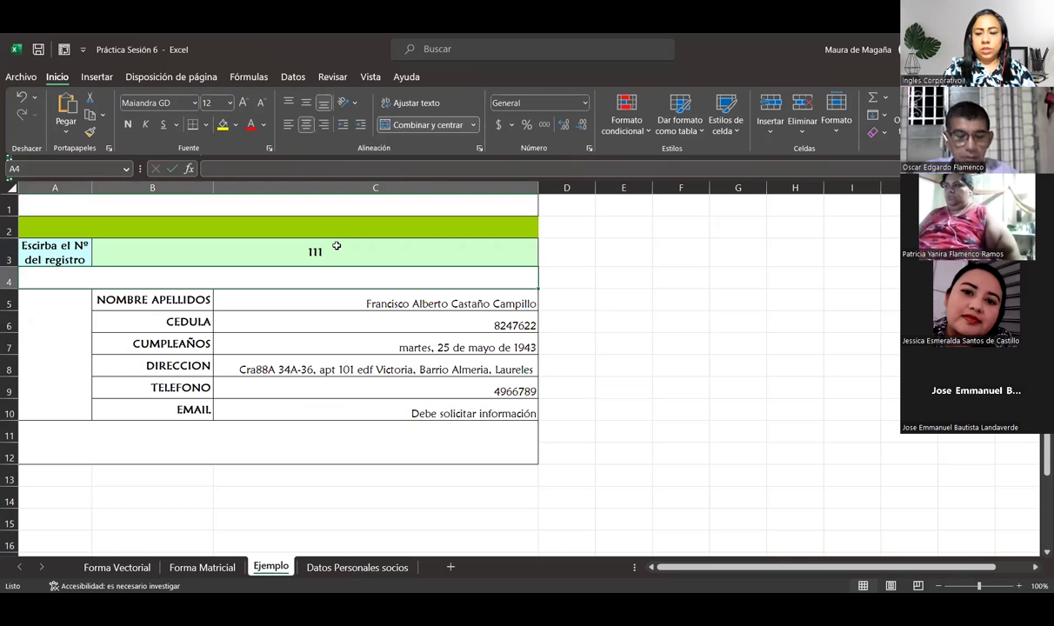
{"action": "left_click", "coordinate": [335, 246]}
{"action": "type", "text": "14"}
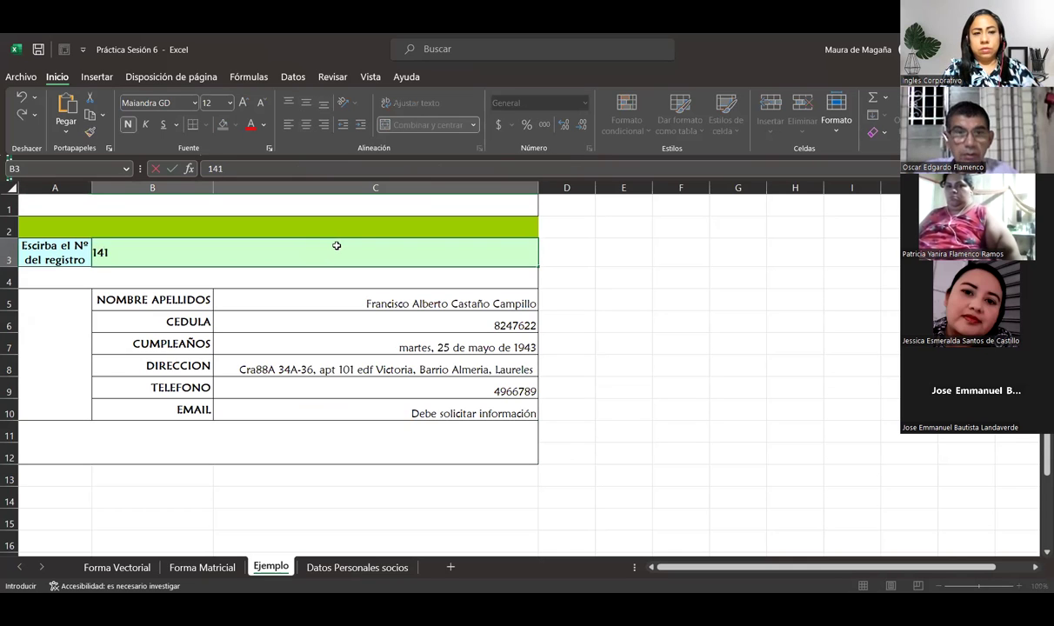
{"action": "key", "text": "Return"}
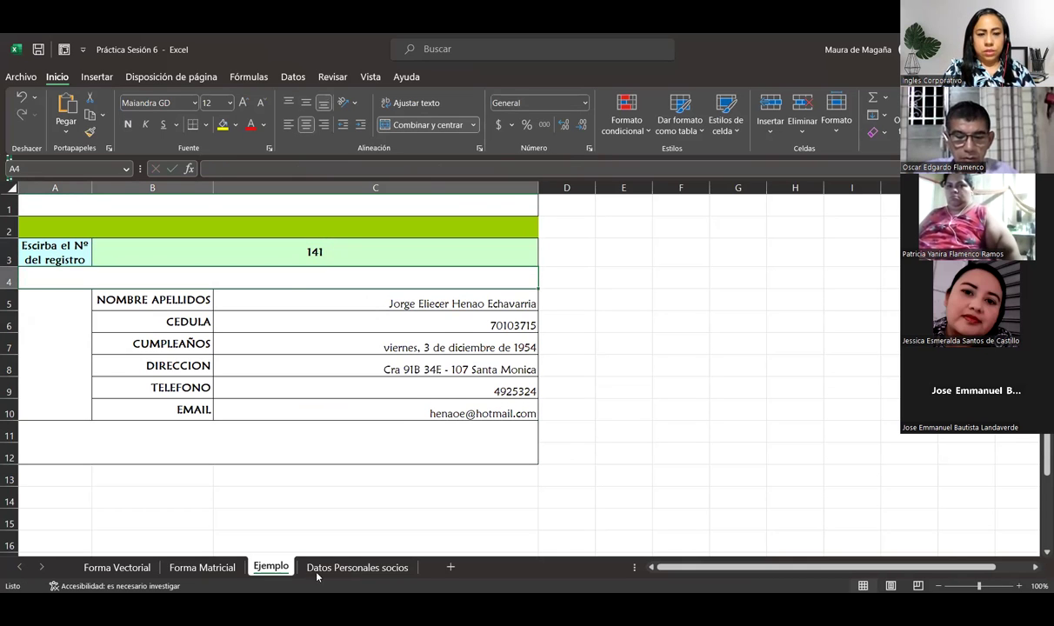
Compare record 141's row on Datos Personales socios with the form, then return to Ejemplo.
{"action": "left_click", "coordinate": [318, 570]}
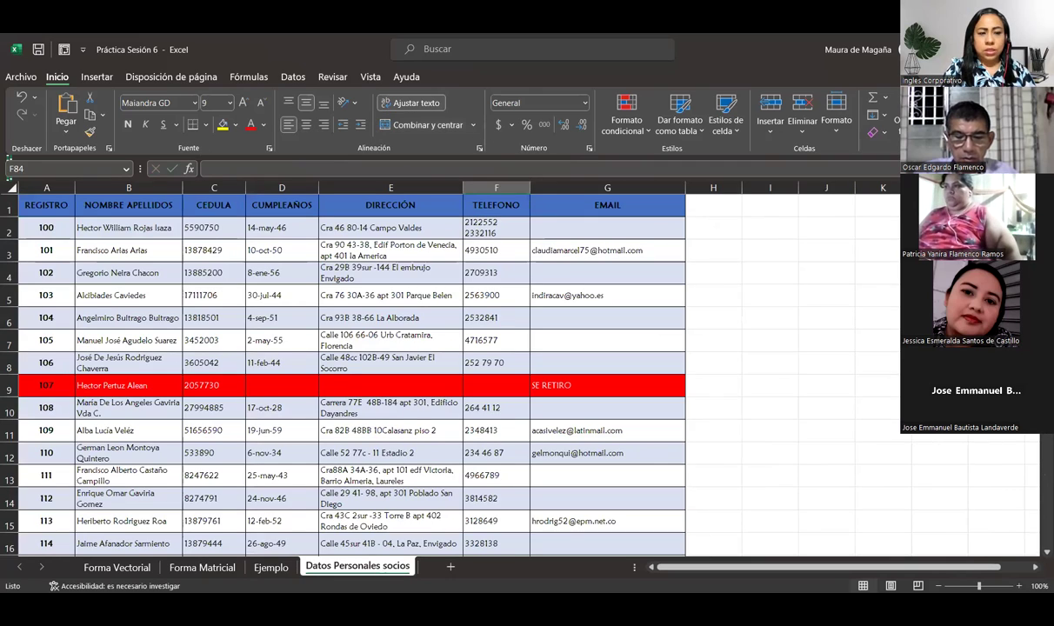
{"action": "scroll", "coordinate": [972, 504], "scroll_direction": "down", "scroll_amount": 5}
{"action": "scroll", "coordinate": [973, 504], "scroll_direction": "down", "scroll_amount": 5}
{"action": "scroll", "coordinate": [973, 504], "scroll_direction": "down", "scroll_amount": 4}
{"action": "scroll", "coordinate": [973, 503], "scroll_direction": "down", "scroll_amount": 1}
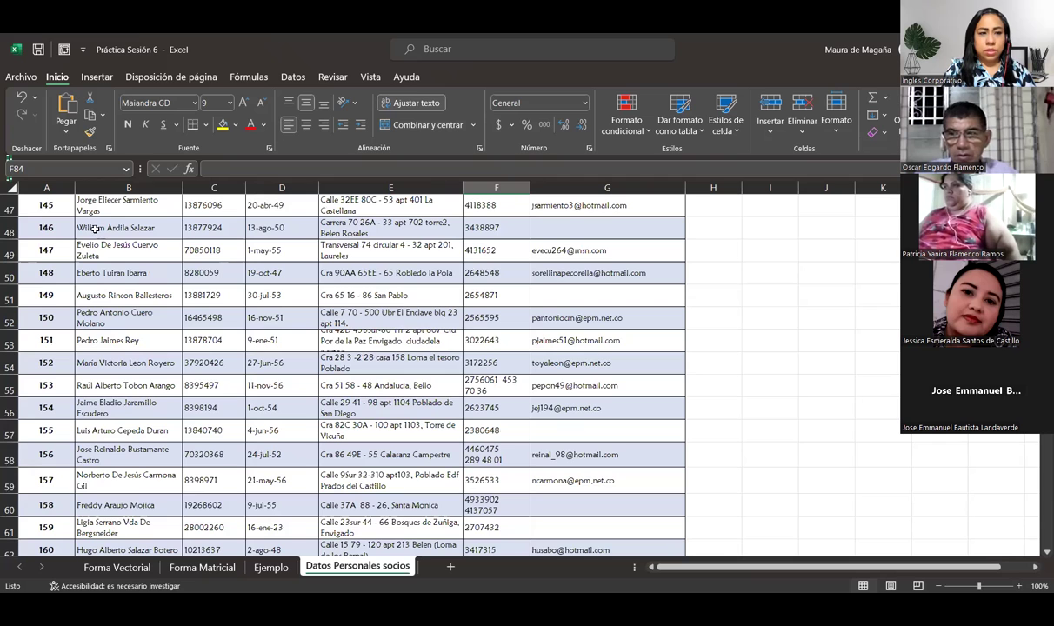
{"action": "left_click", "coordinate": [53, 208]}
{"action": "key", "text": "Up"}
{"action": "key", "text": "Up"}
{"action": "key", "text": "Up"}
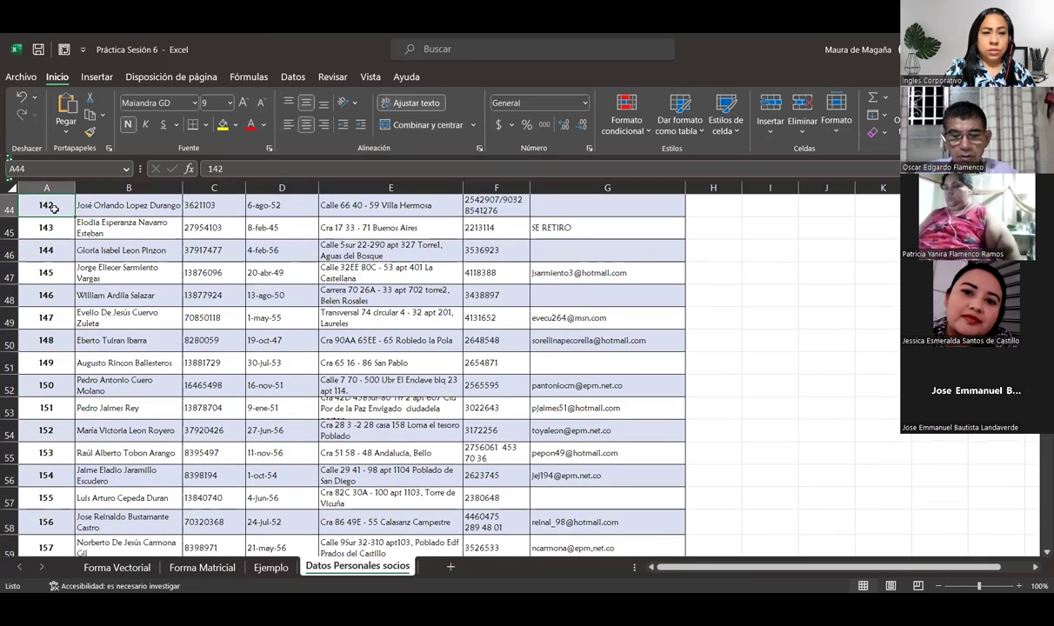
{"action": "key", "text": "Up"}
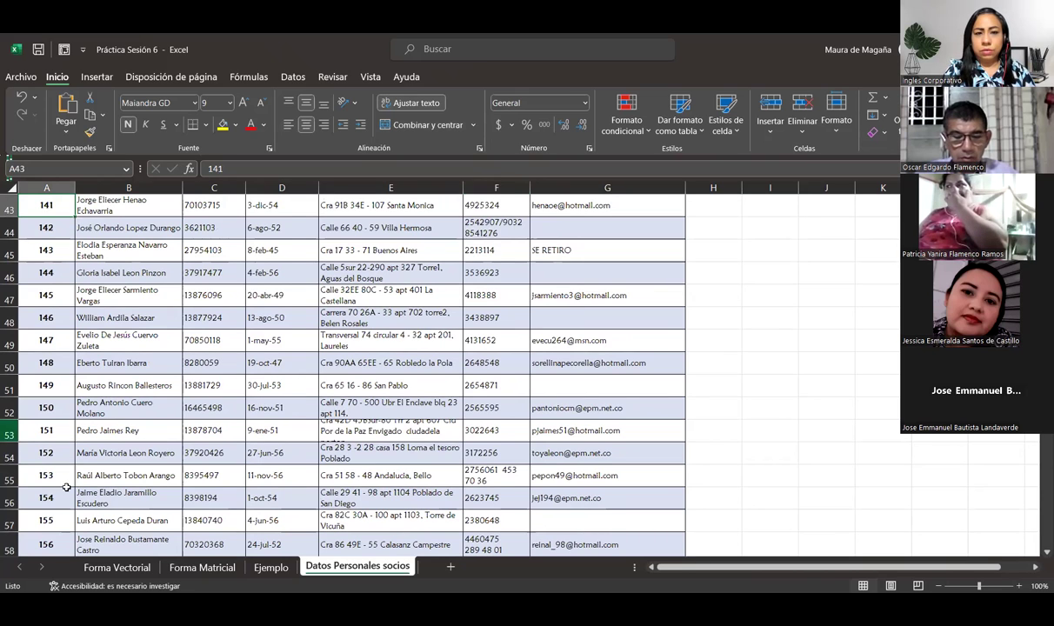
{"action": "left_click", "coordinate": [270, 568]}
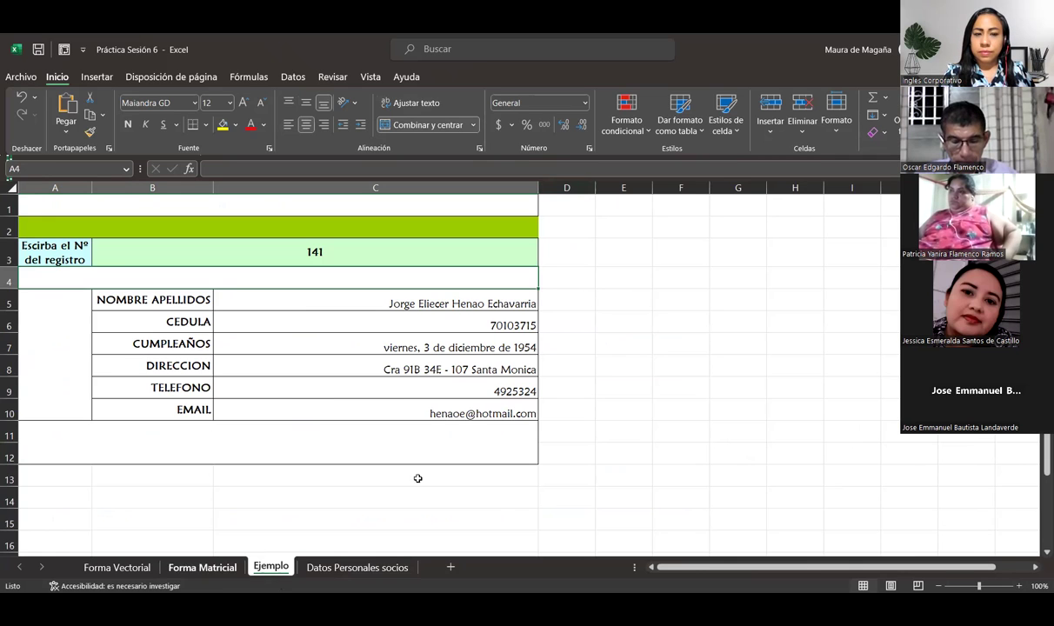
{"action": "left_click", "coordinate": [383, 403]}
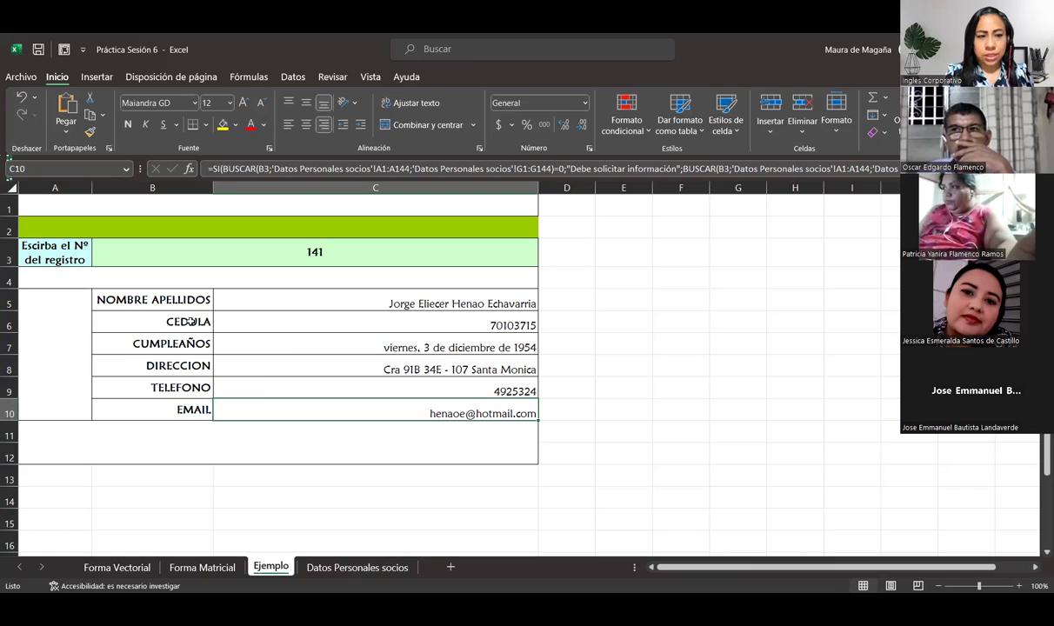
{"action": "left_click", "coordinate": [191, 301]}
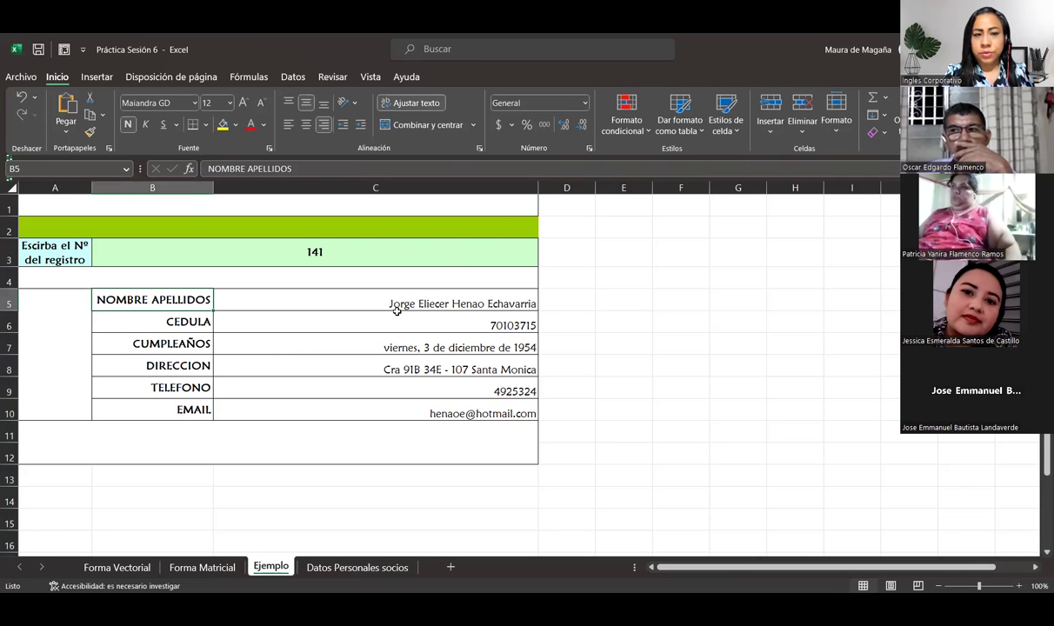
{"action": "left_click", "coordinate": [462, 391]}
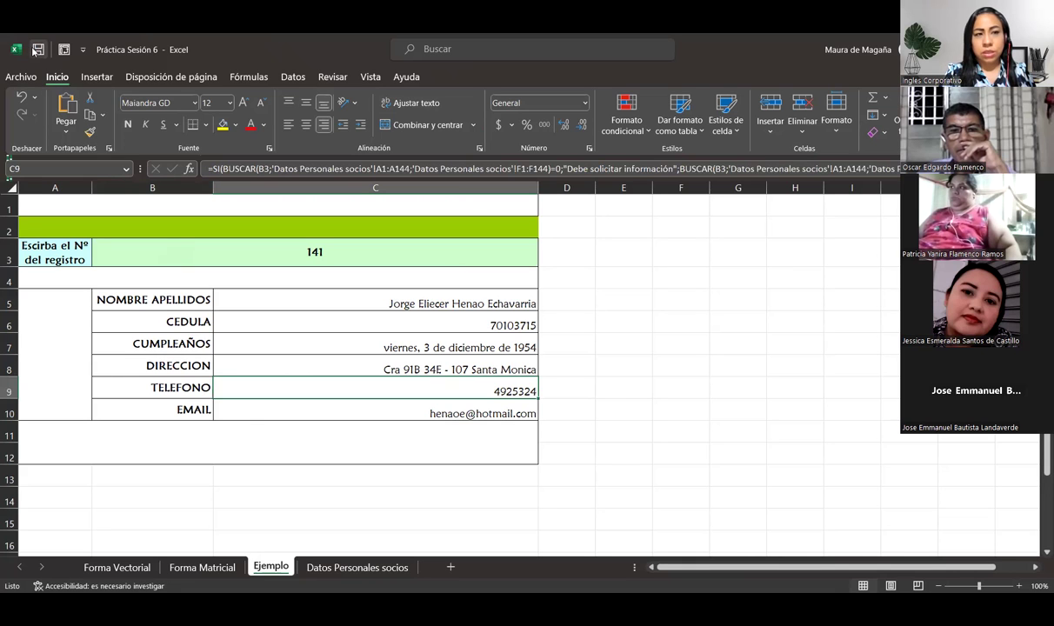
{"action": "left_click", "coordinate": [126, 567]}
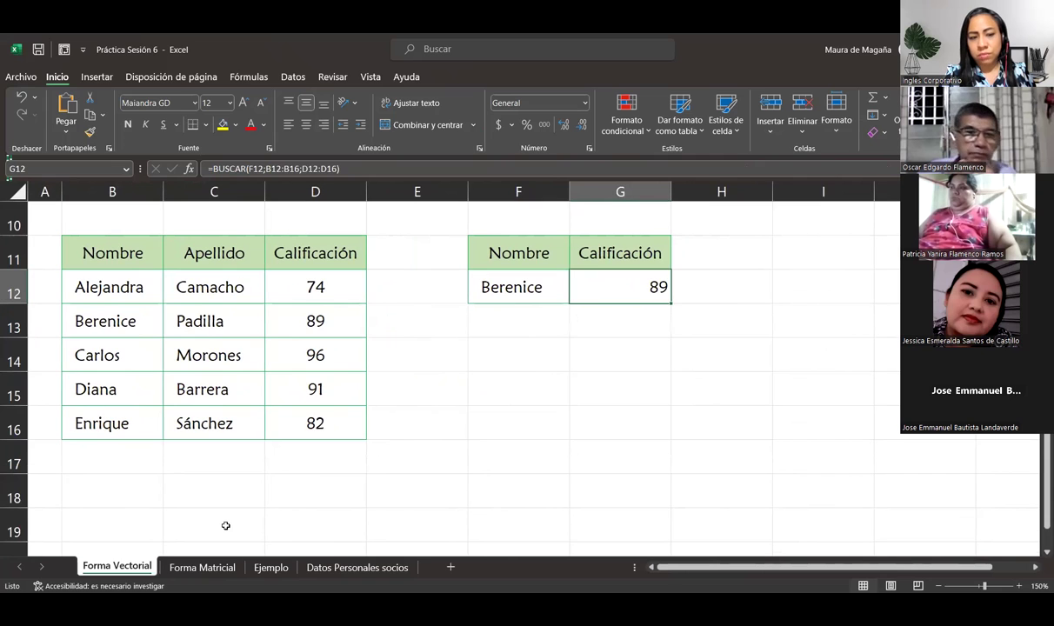
{"action": "left_click", "coordinate": [272, 570]}
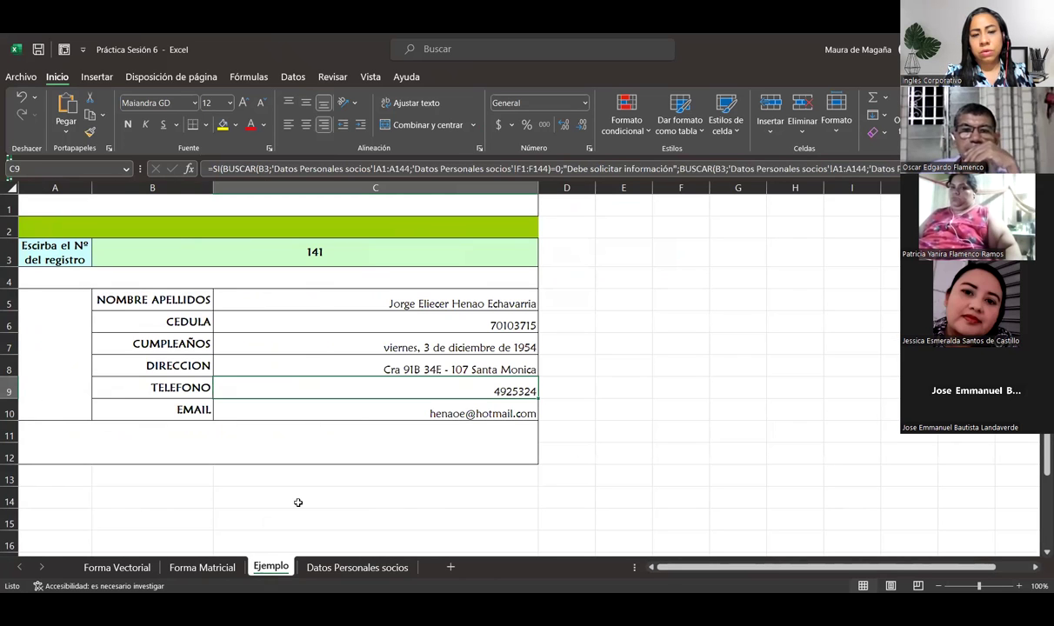
{"action": "left_click", "coordinate": [392, 570]}
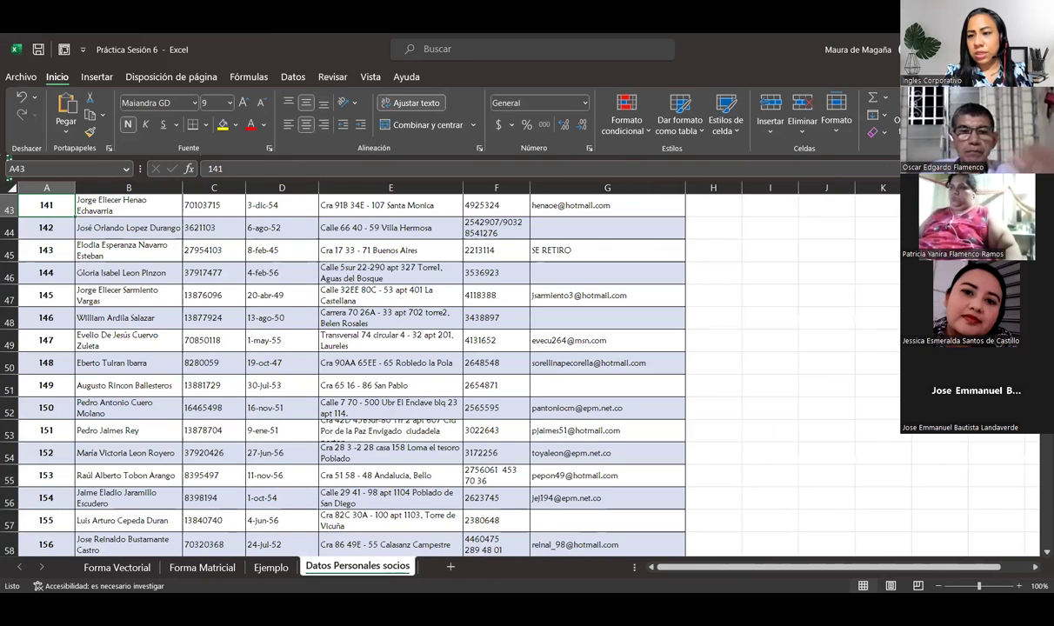
{"action": "scroll", "coordinate": [348, 374], "scroll_direction": "up", "scroll_amount": 12}
{"action": "scroll", "coordinate": [348, 374], "scroll_direction": "up", "scroll_amount": 3}
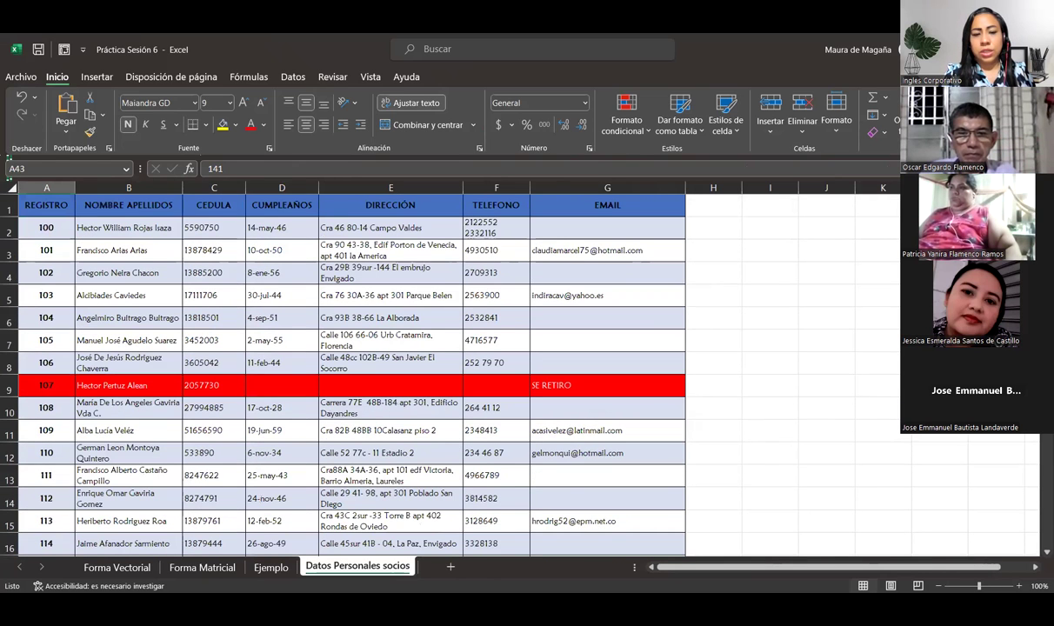
{"action": "left_click", "coordinate": [270, 567]}
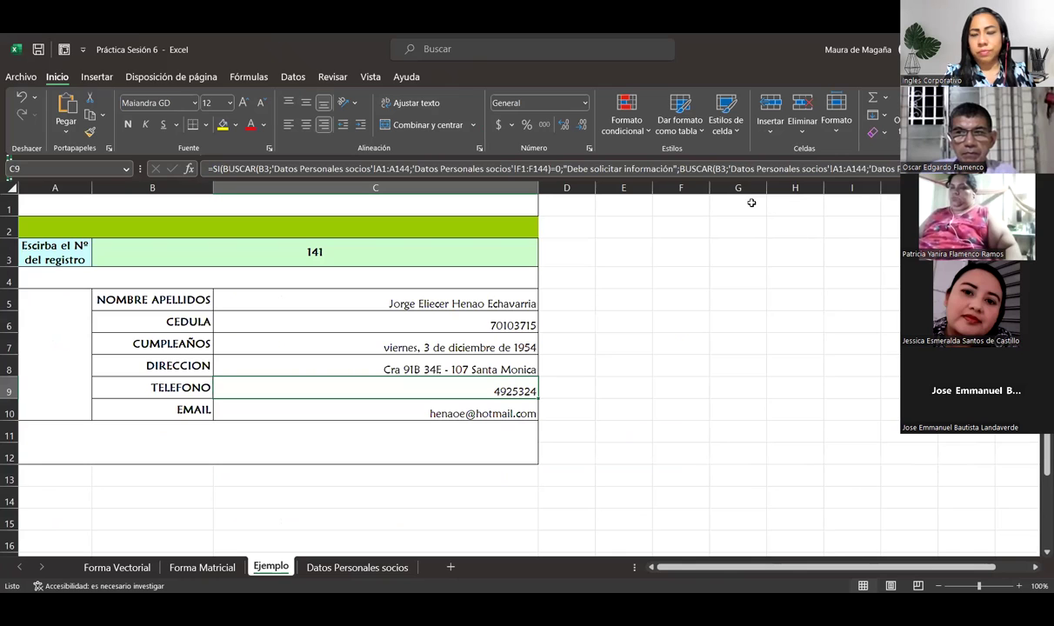